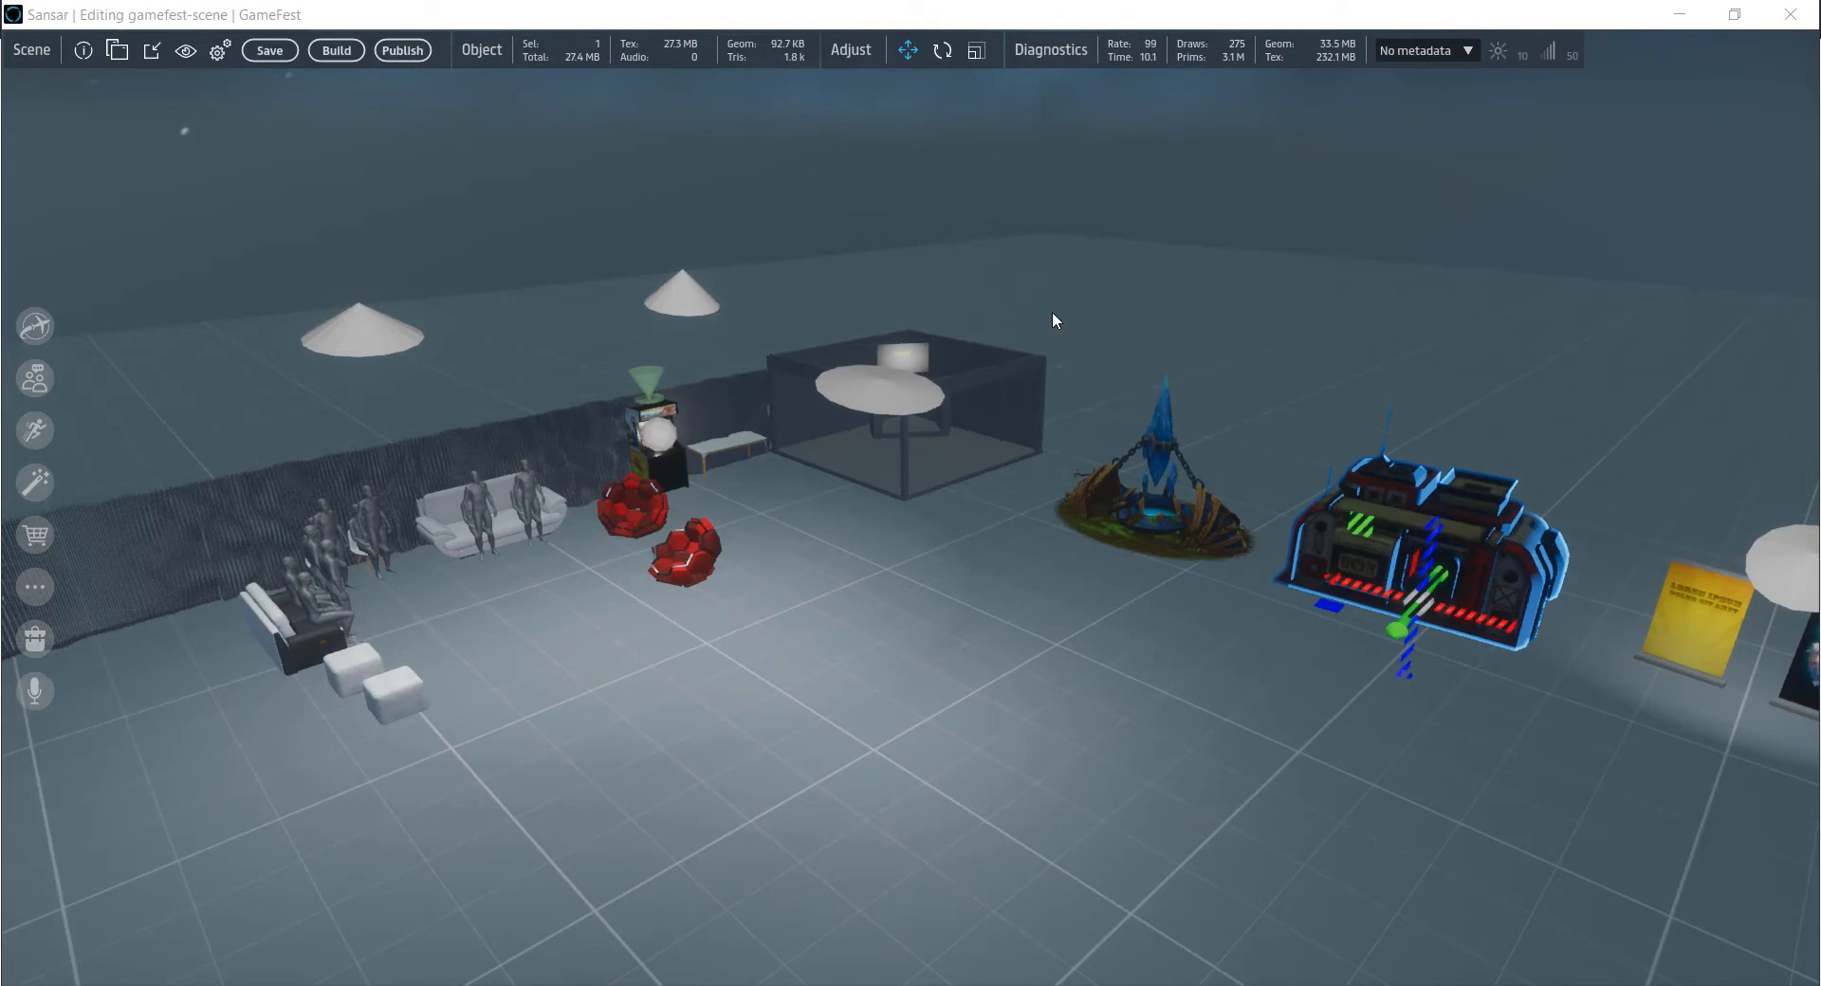
{"action": "right_click_drag", "start_coordinate": [1265, 740], "coordinate": [1444, 739]}
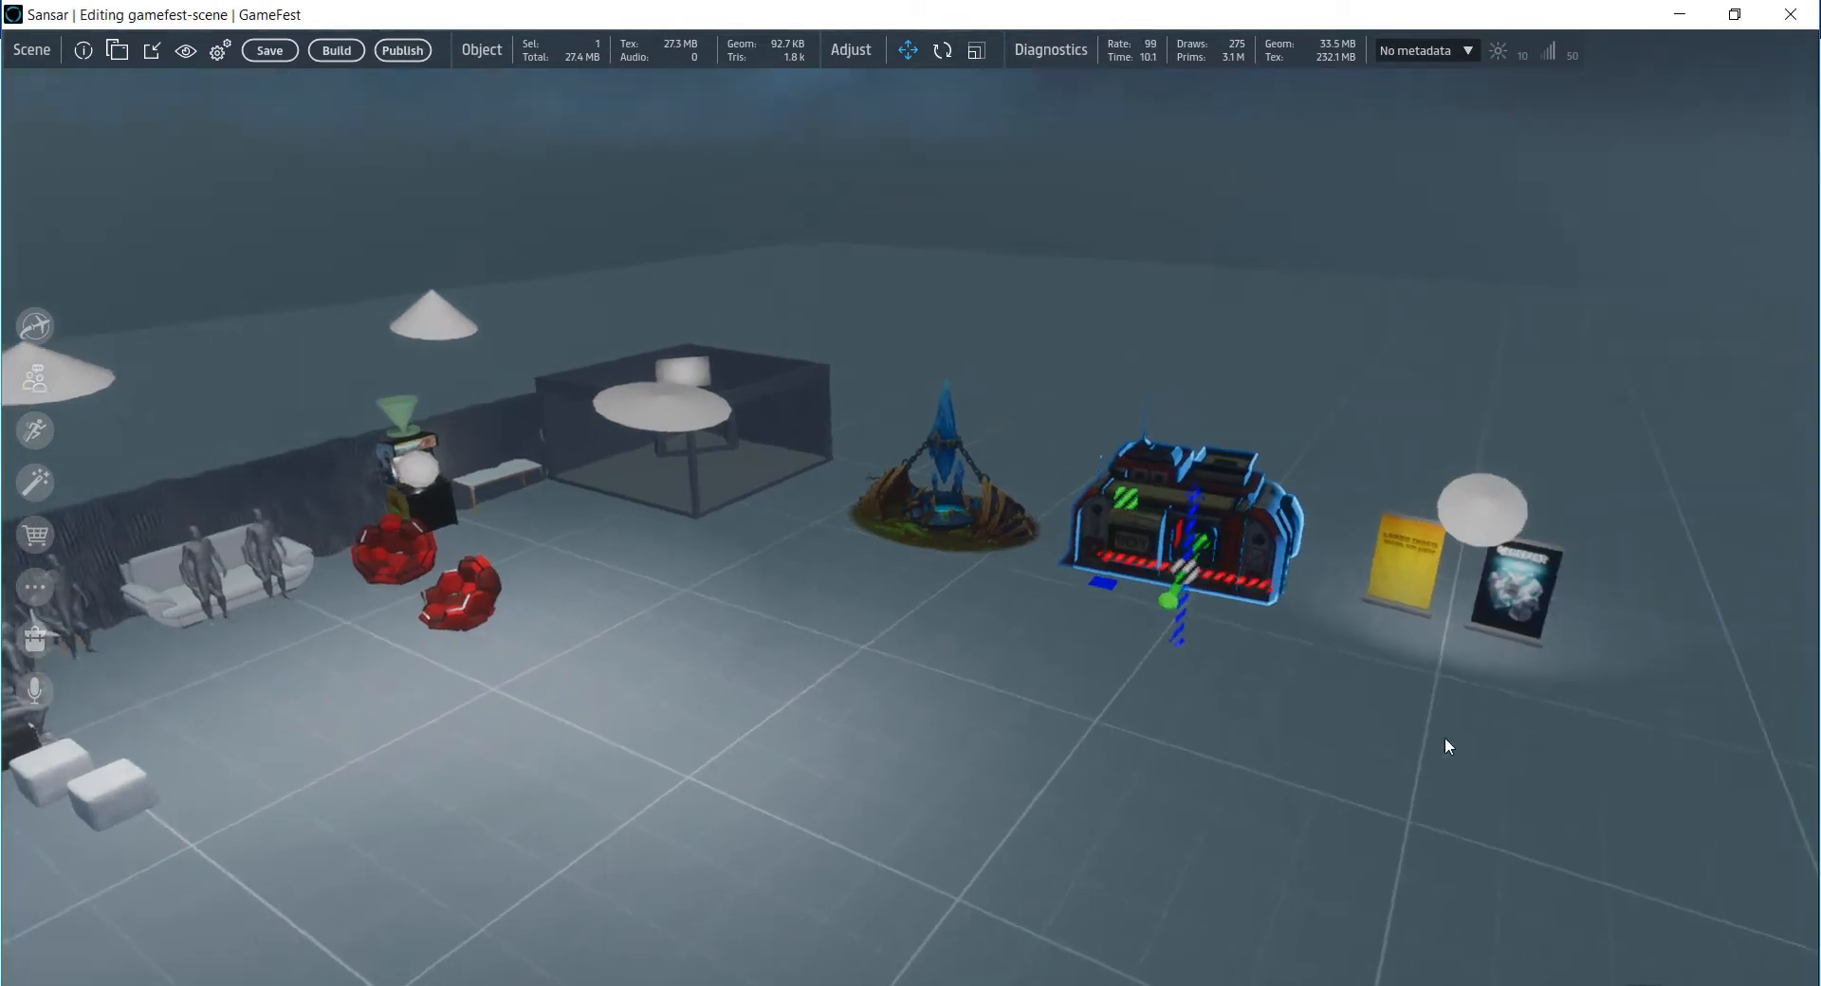
{"action": "scroll", "coordinate": [1403, 760], "scroll_direction": "up", "scroll_amount": 5}
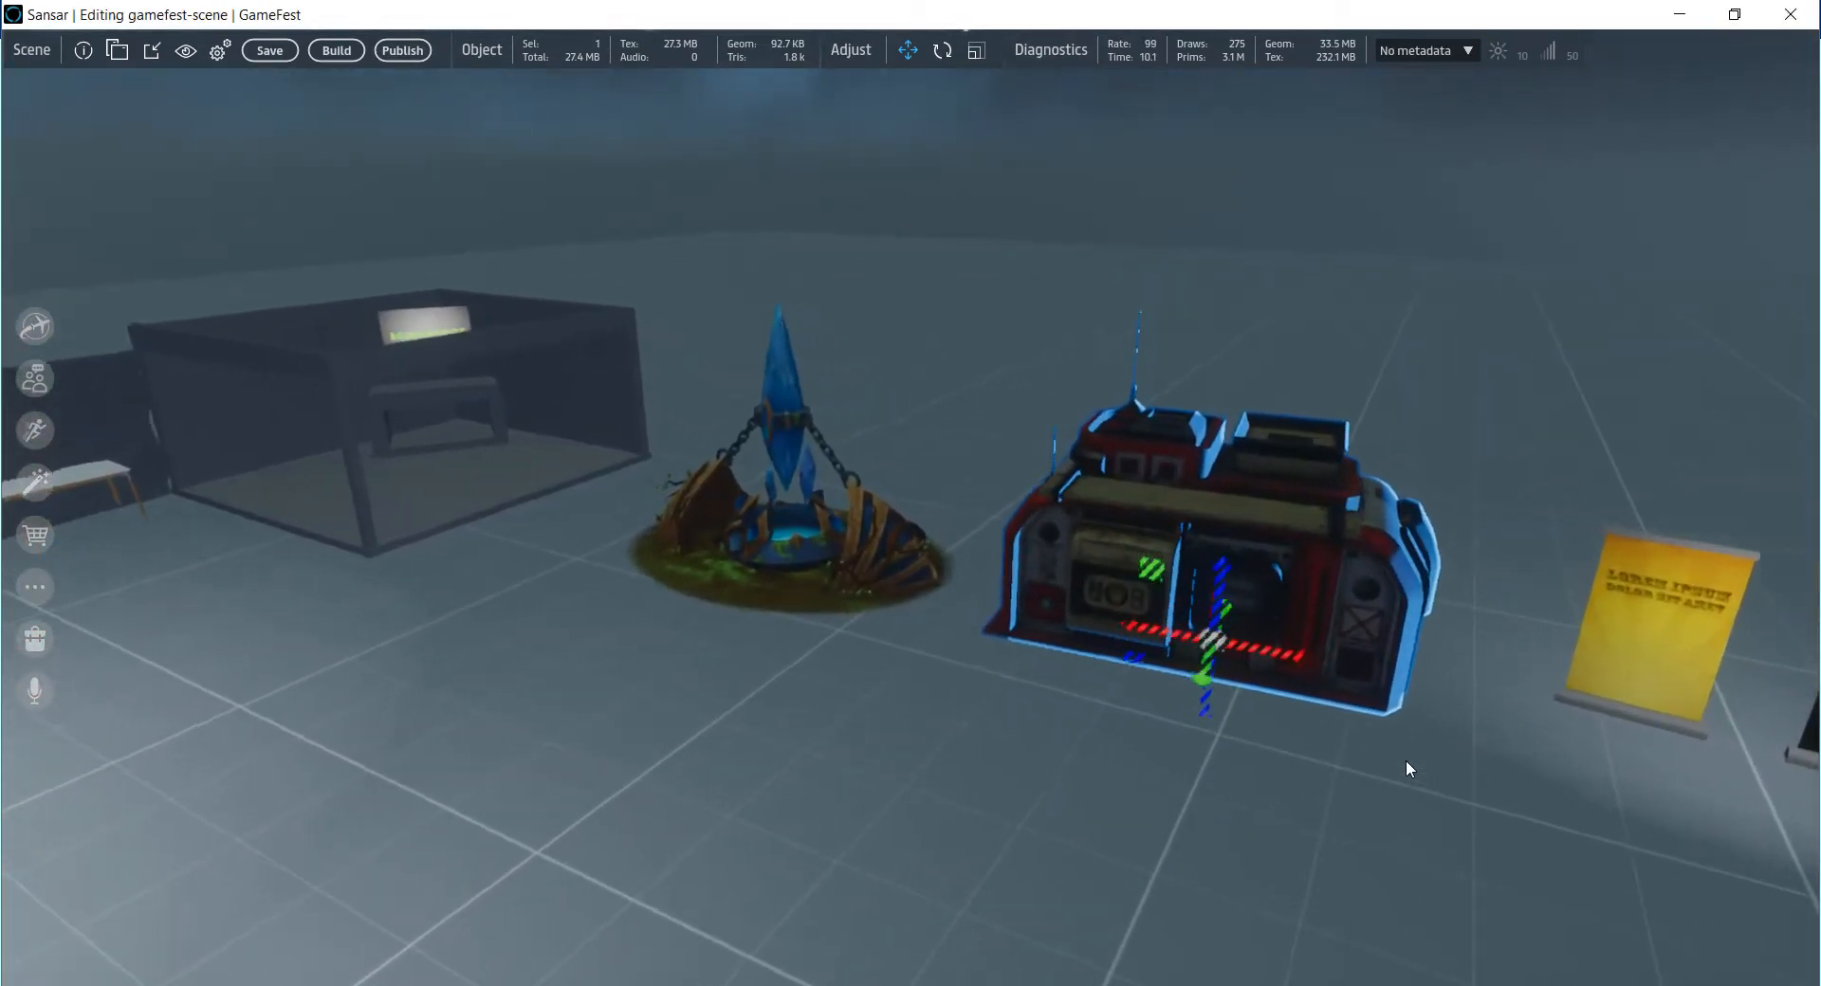
{"action": "scroll", "coordinate": [1406, 763], "scroll_direction": "up", "scroll_amount": 5}
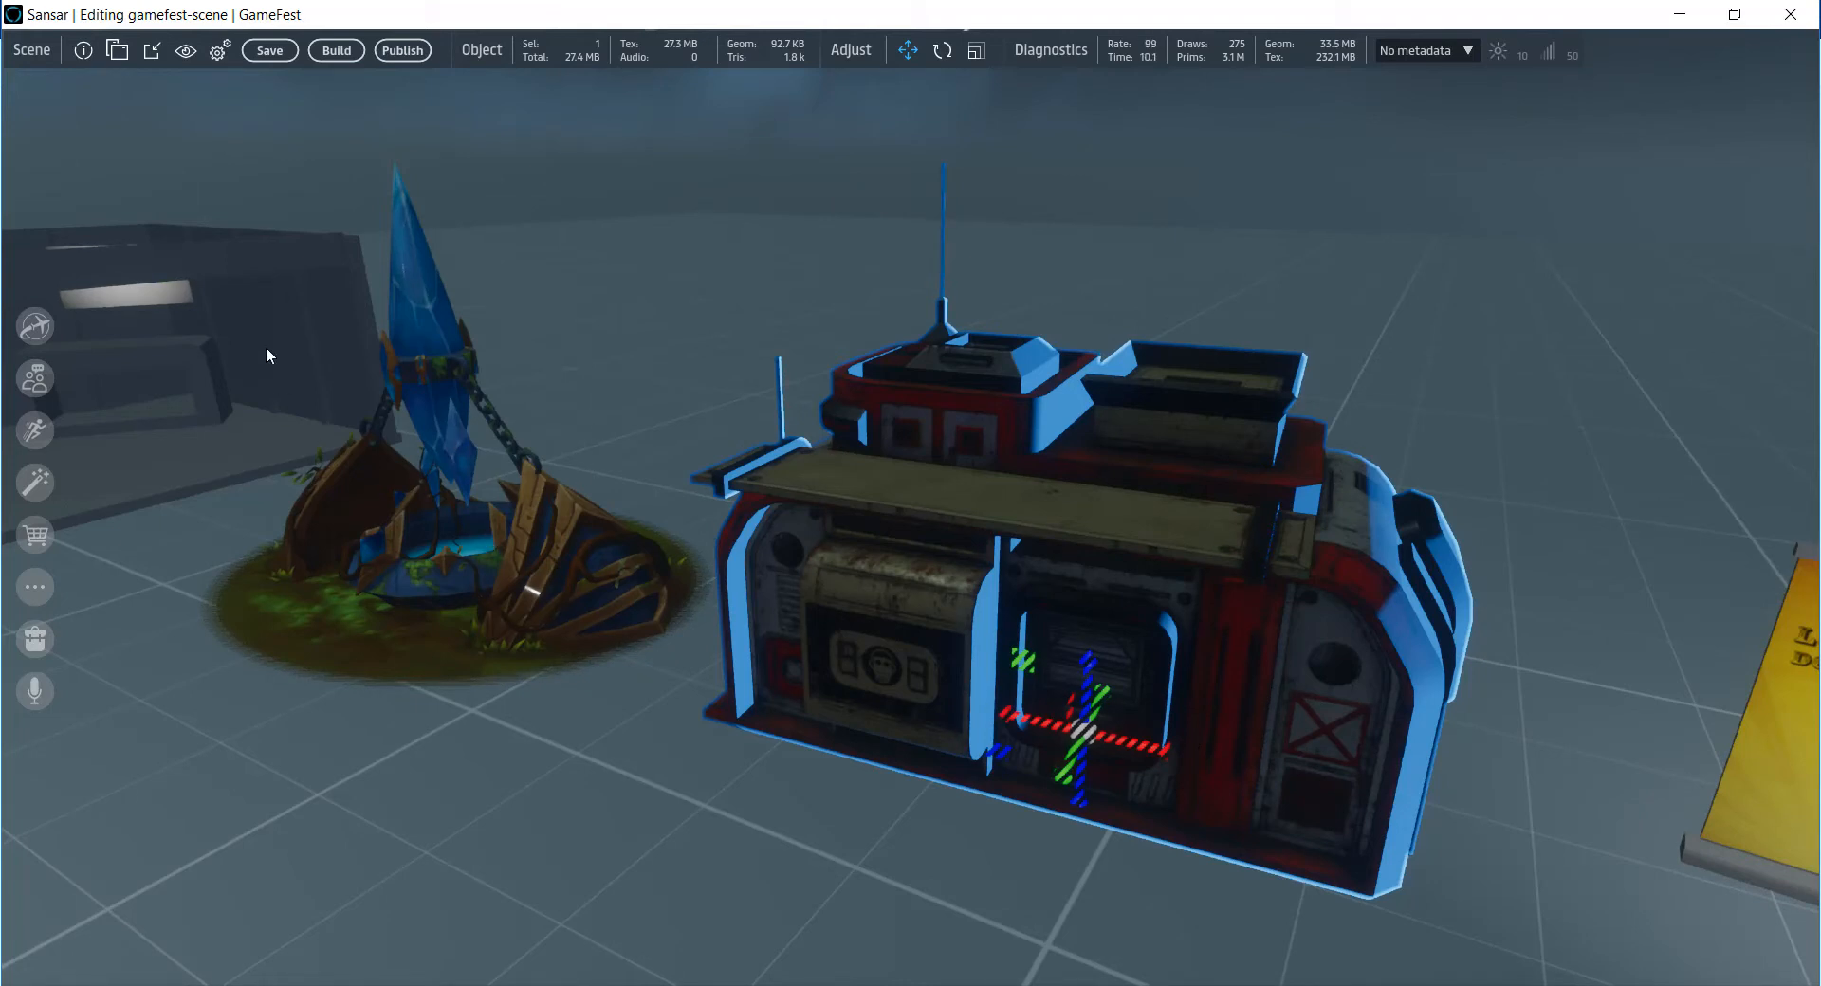
- Create a new world named ExampleWorld using the Living Room Set Template scene as its starting content
{"action": "left_click", "coordinate": [38, 484]}
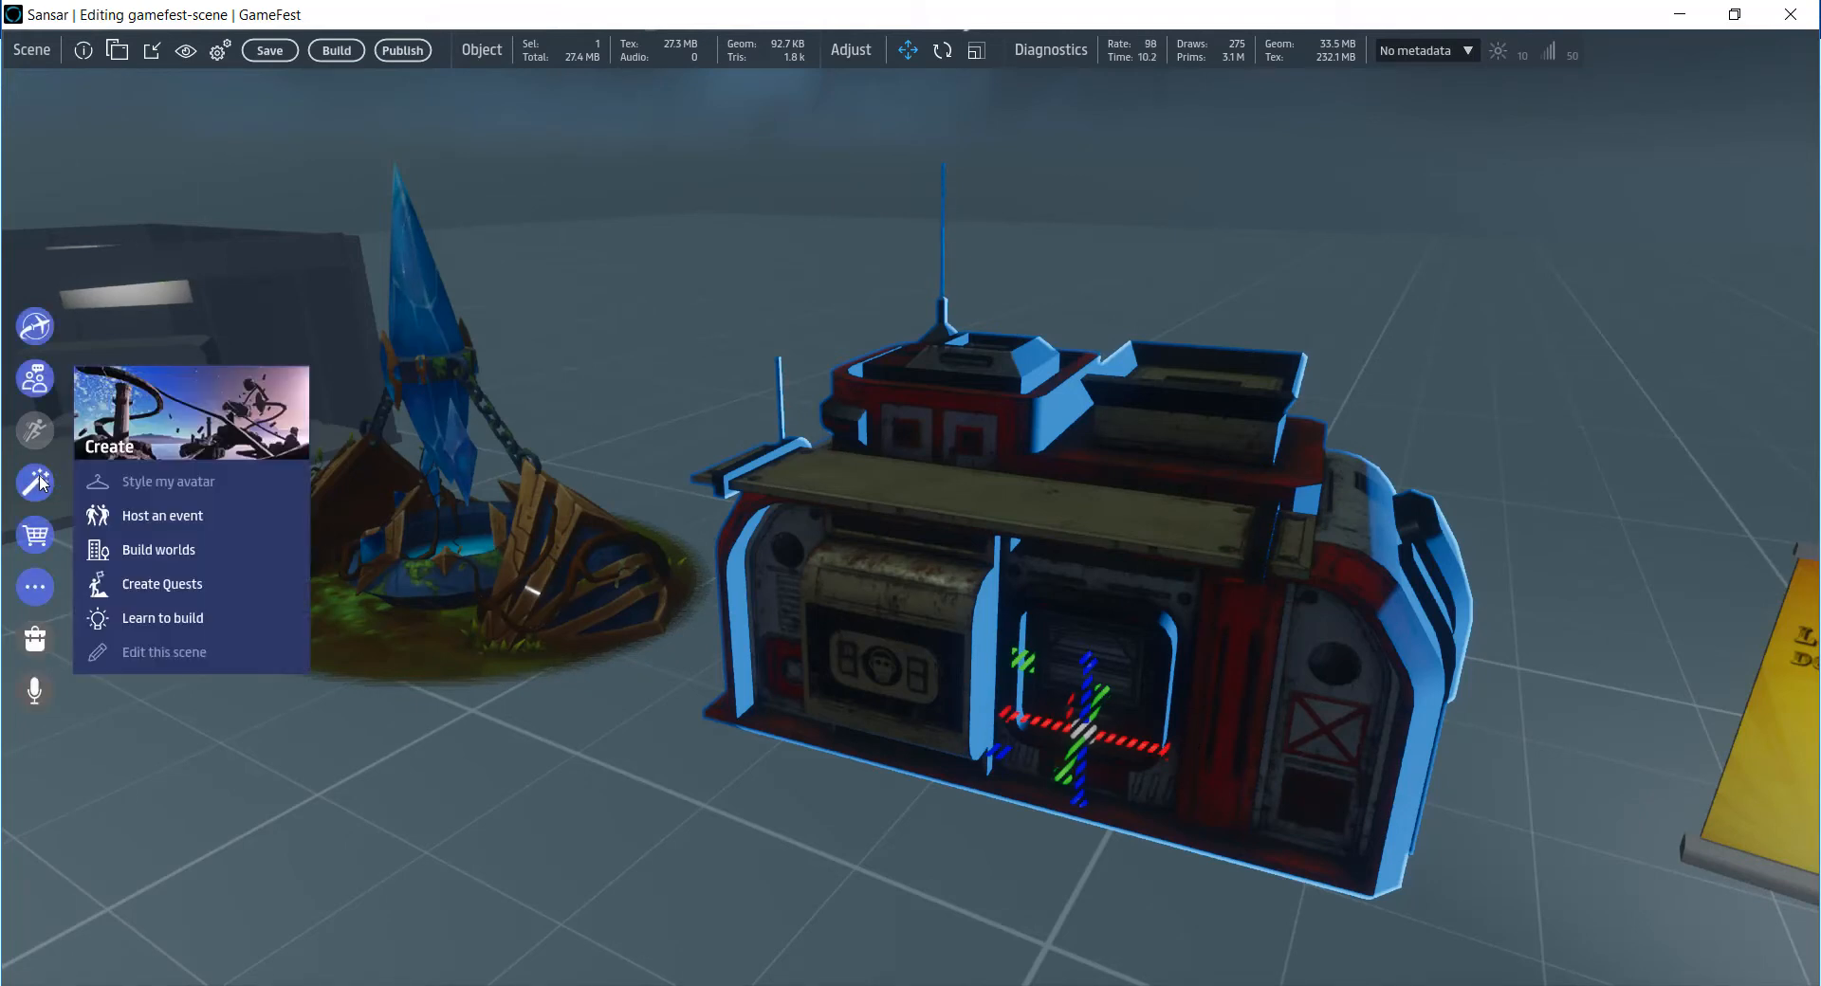
{"action": "left_click", "coordinate": [165, 552]}
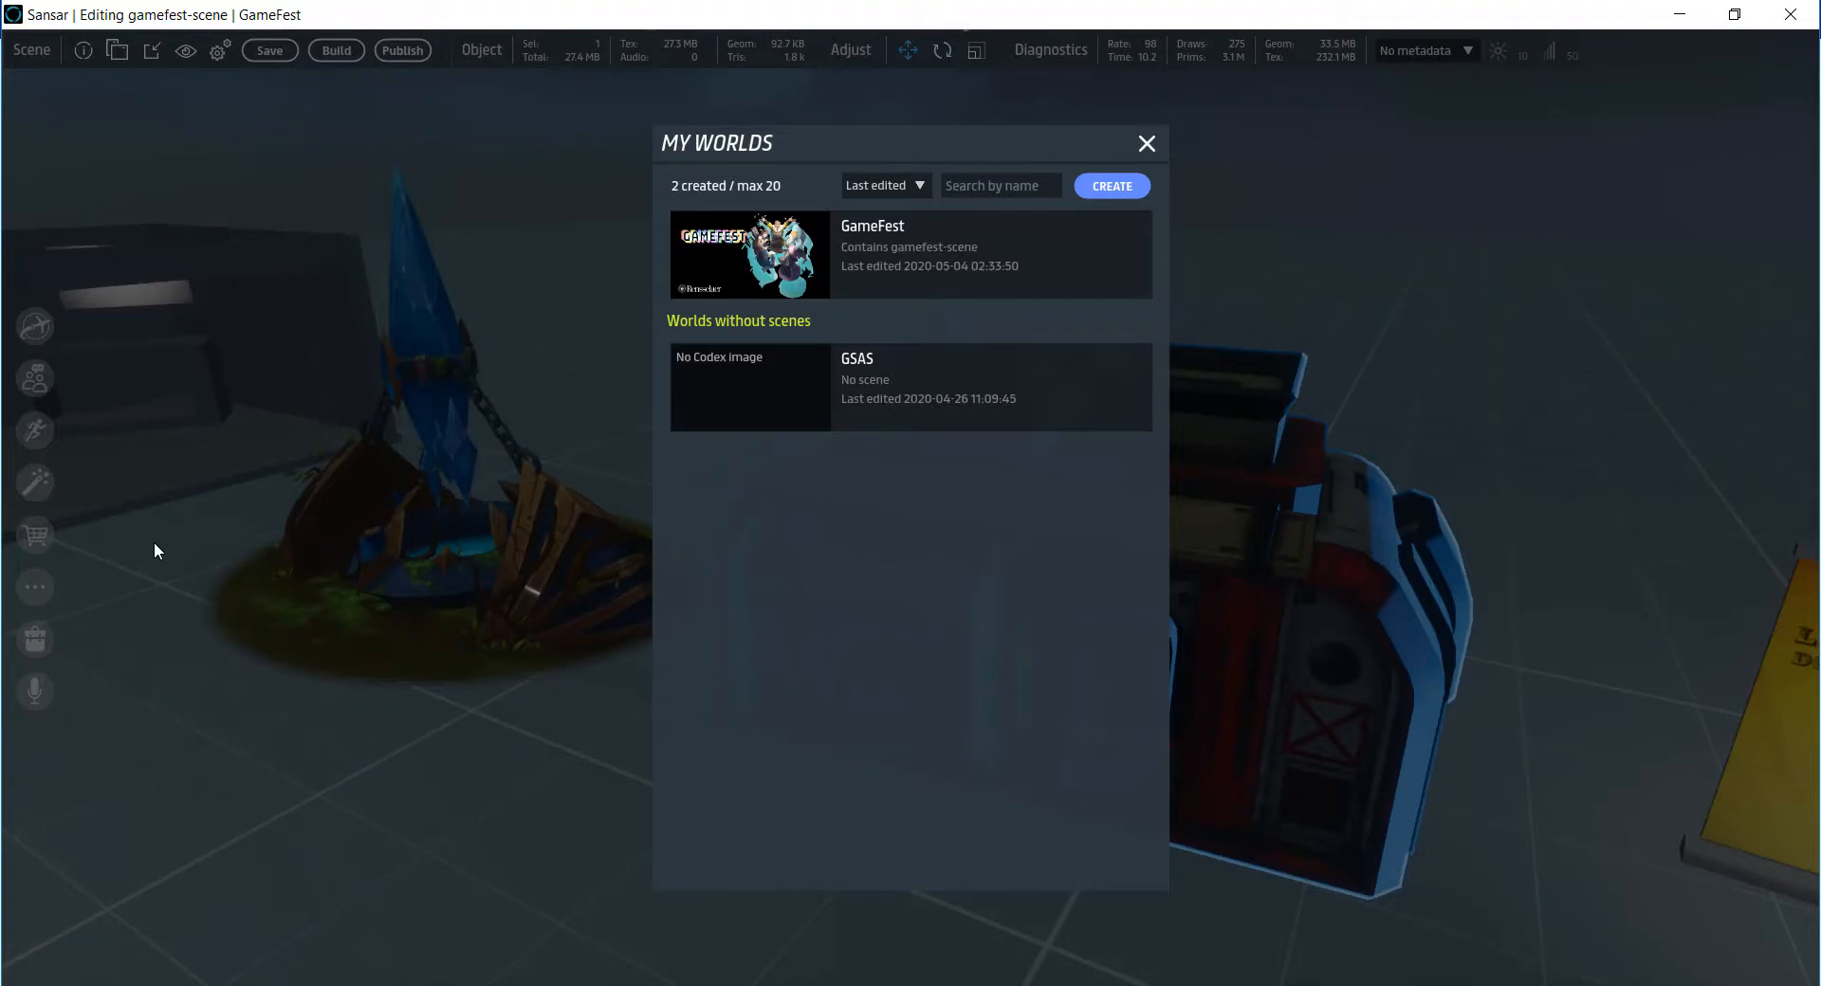
{"action": "left_click", "coordinate": [1108, 189]}
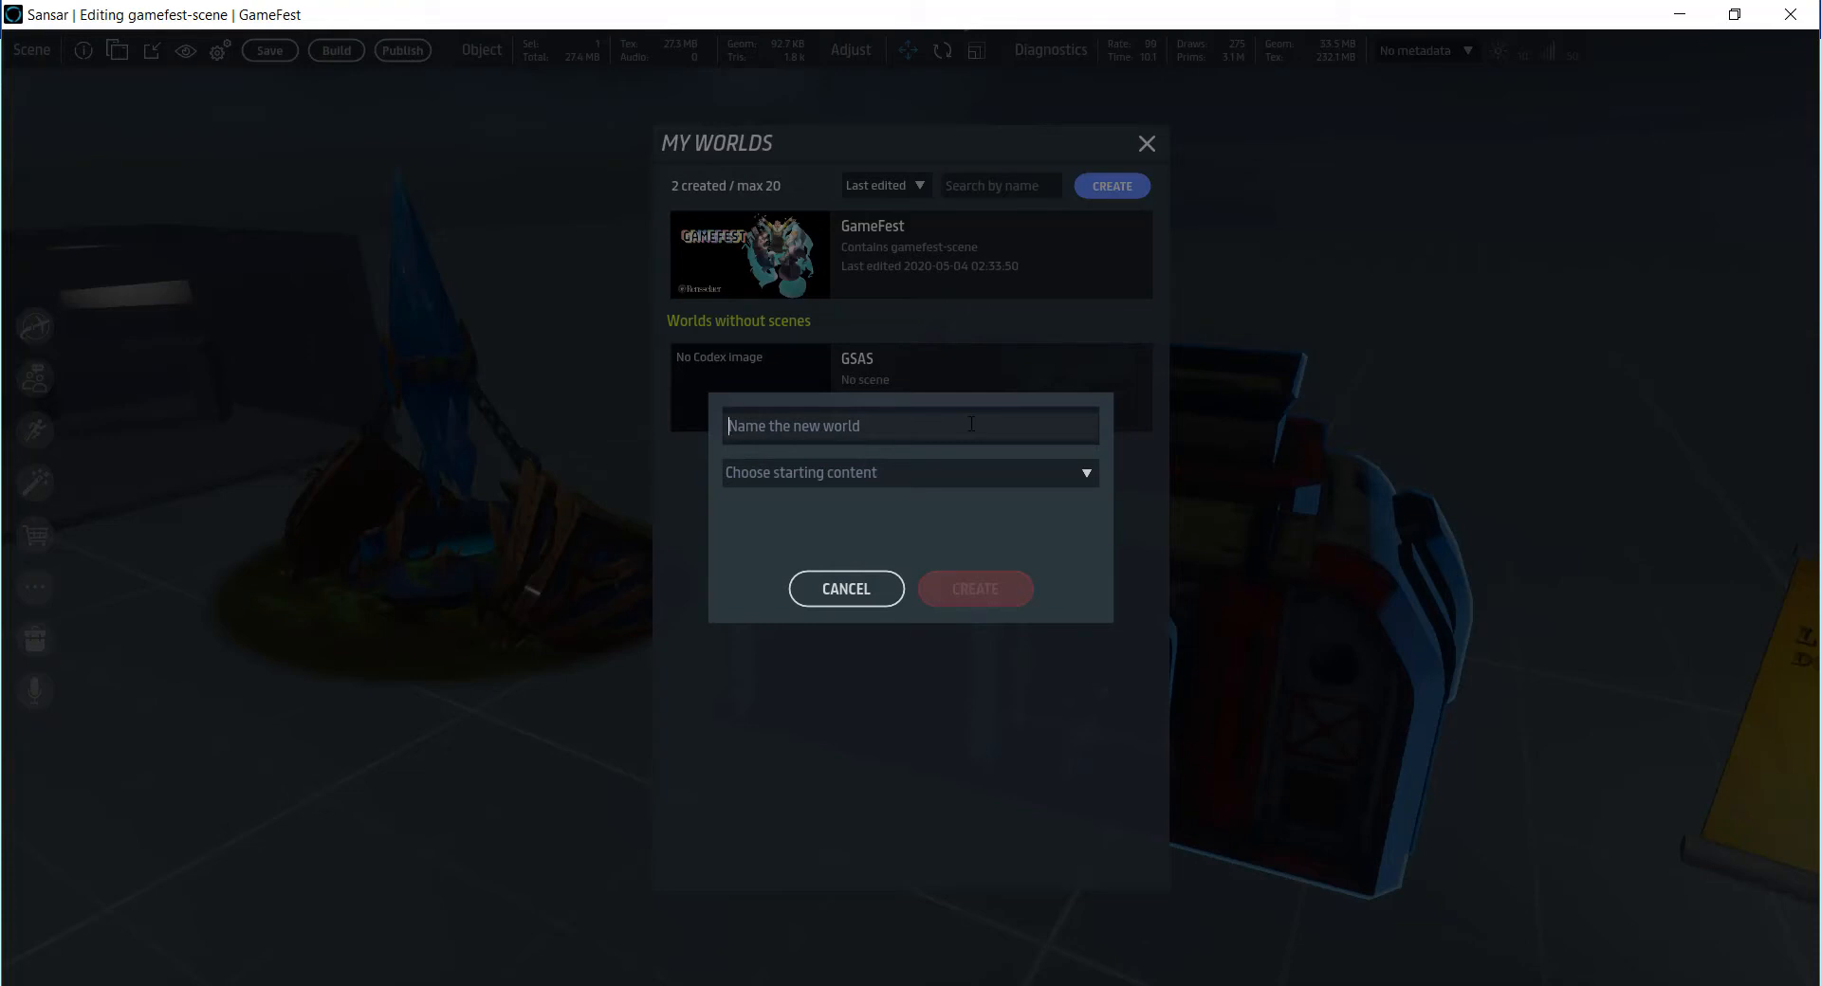
{"action": "type", "text": "N"}
{"action": "key", "text": "BackSpace"}
{"action": "type", "text": "ExampleWorld"}
{"action": "left_click", "coordinate": [881, 480]}
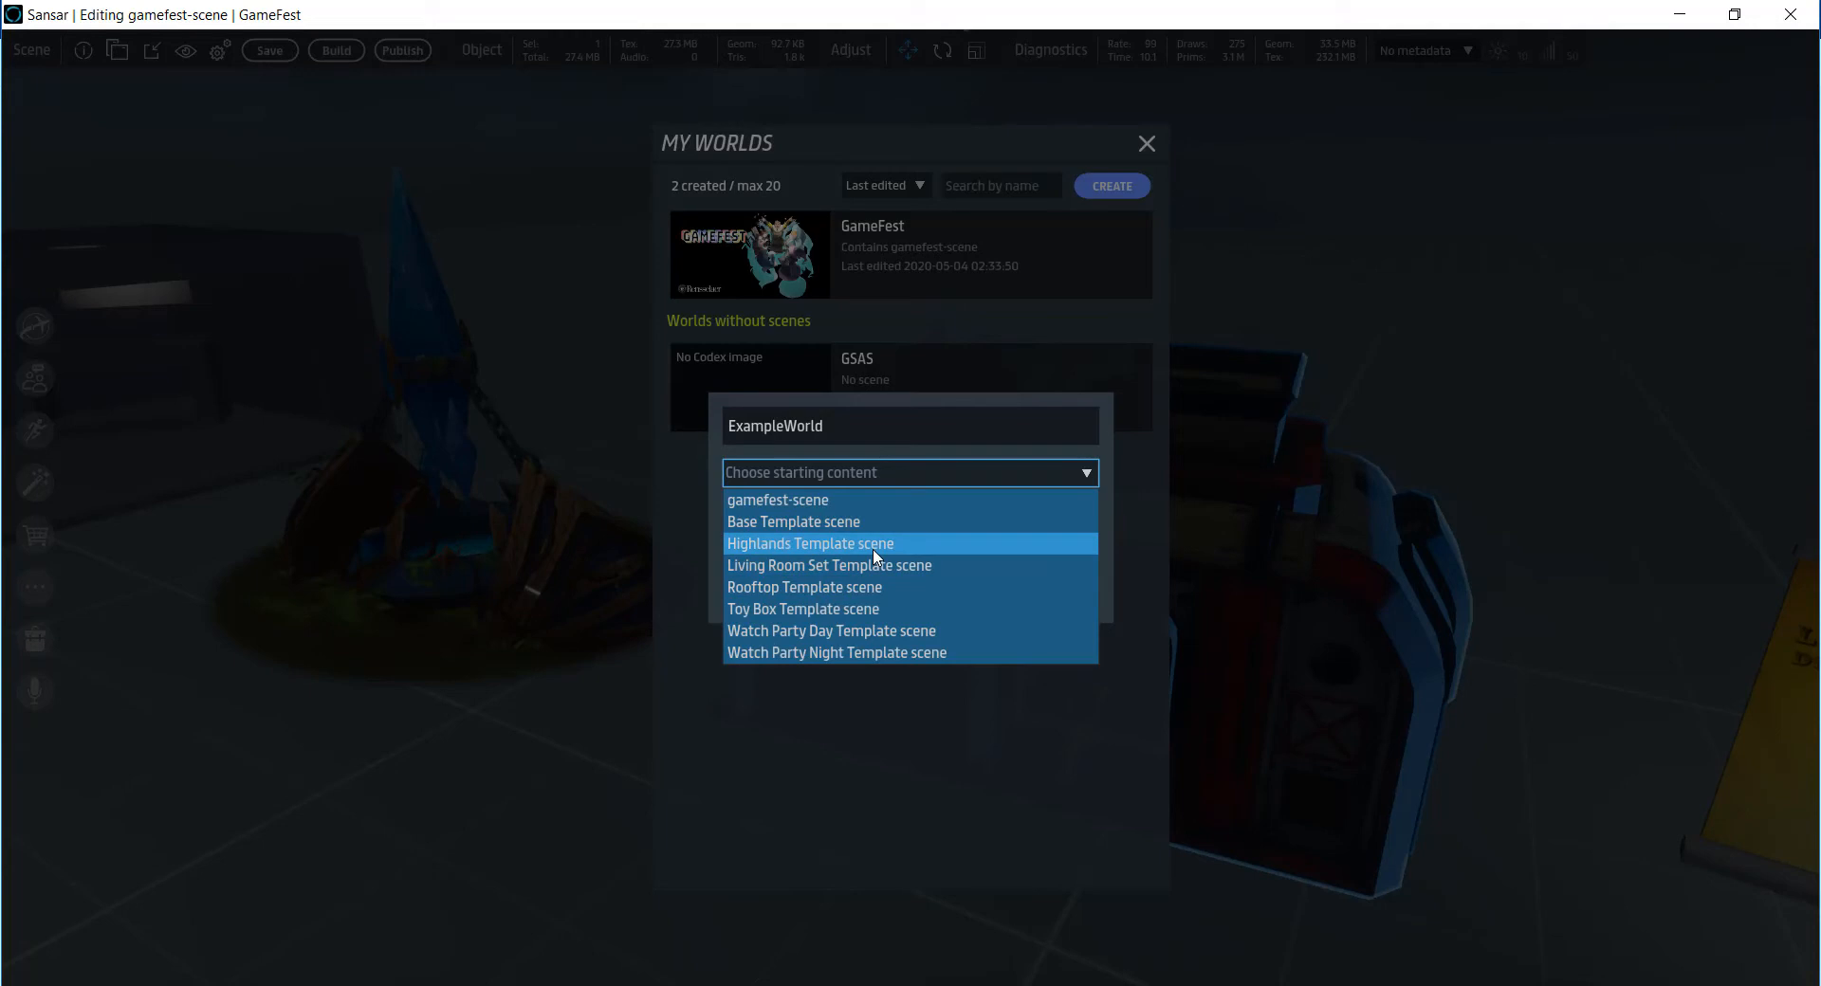
{"action": "left_click", "coordinate": [818, 565]}
{"action": "left_click", "coordinate": [975, 589]}
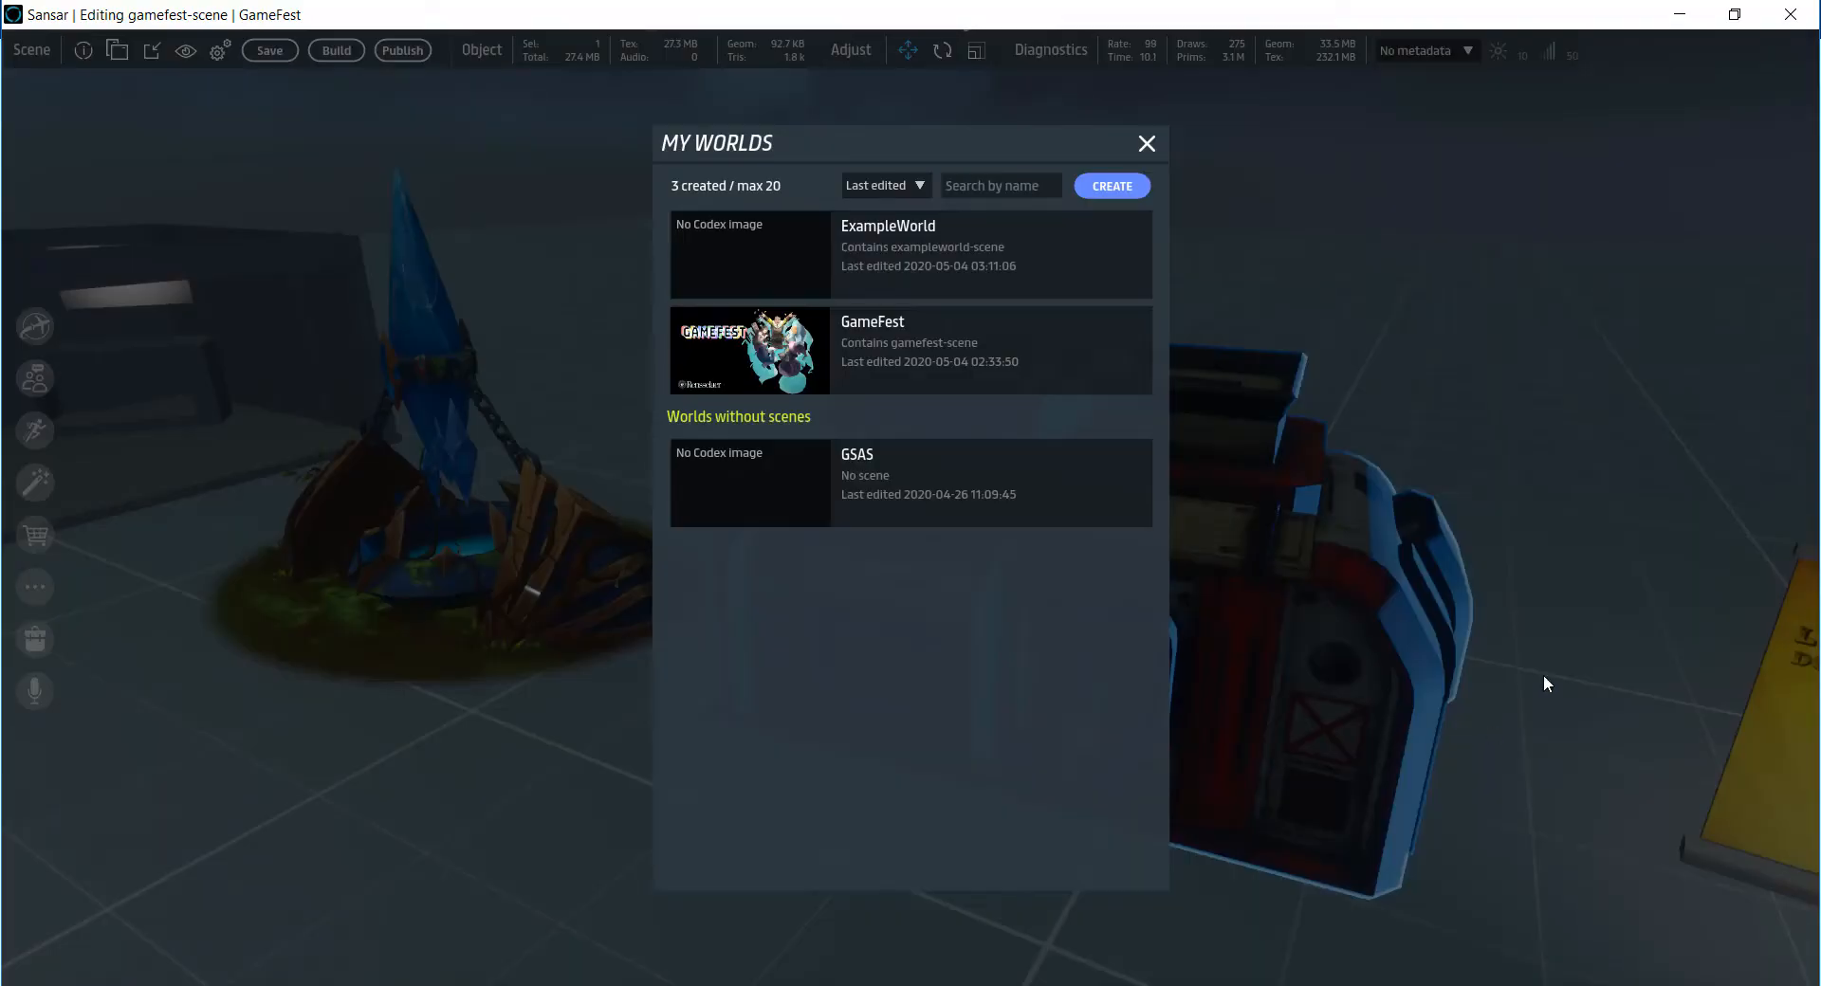
- Save the changes to gamefest-scene and open ExampleWorld for editing
{"action": "mouse_move", "coordinate": [943, 266]}
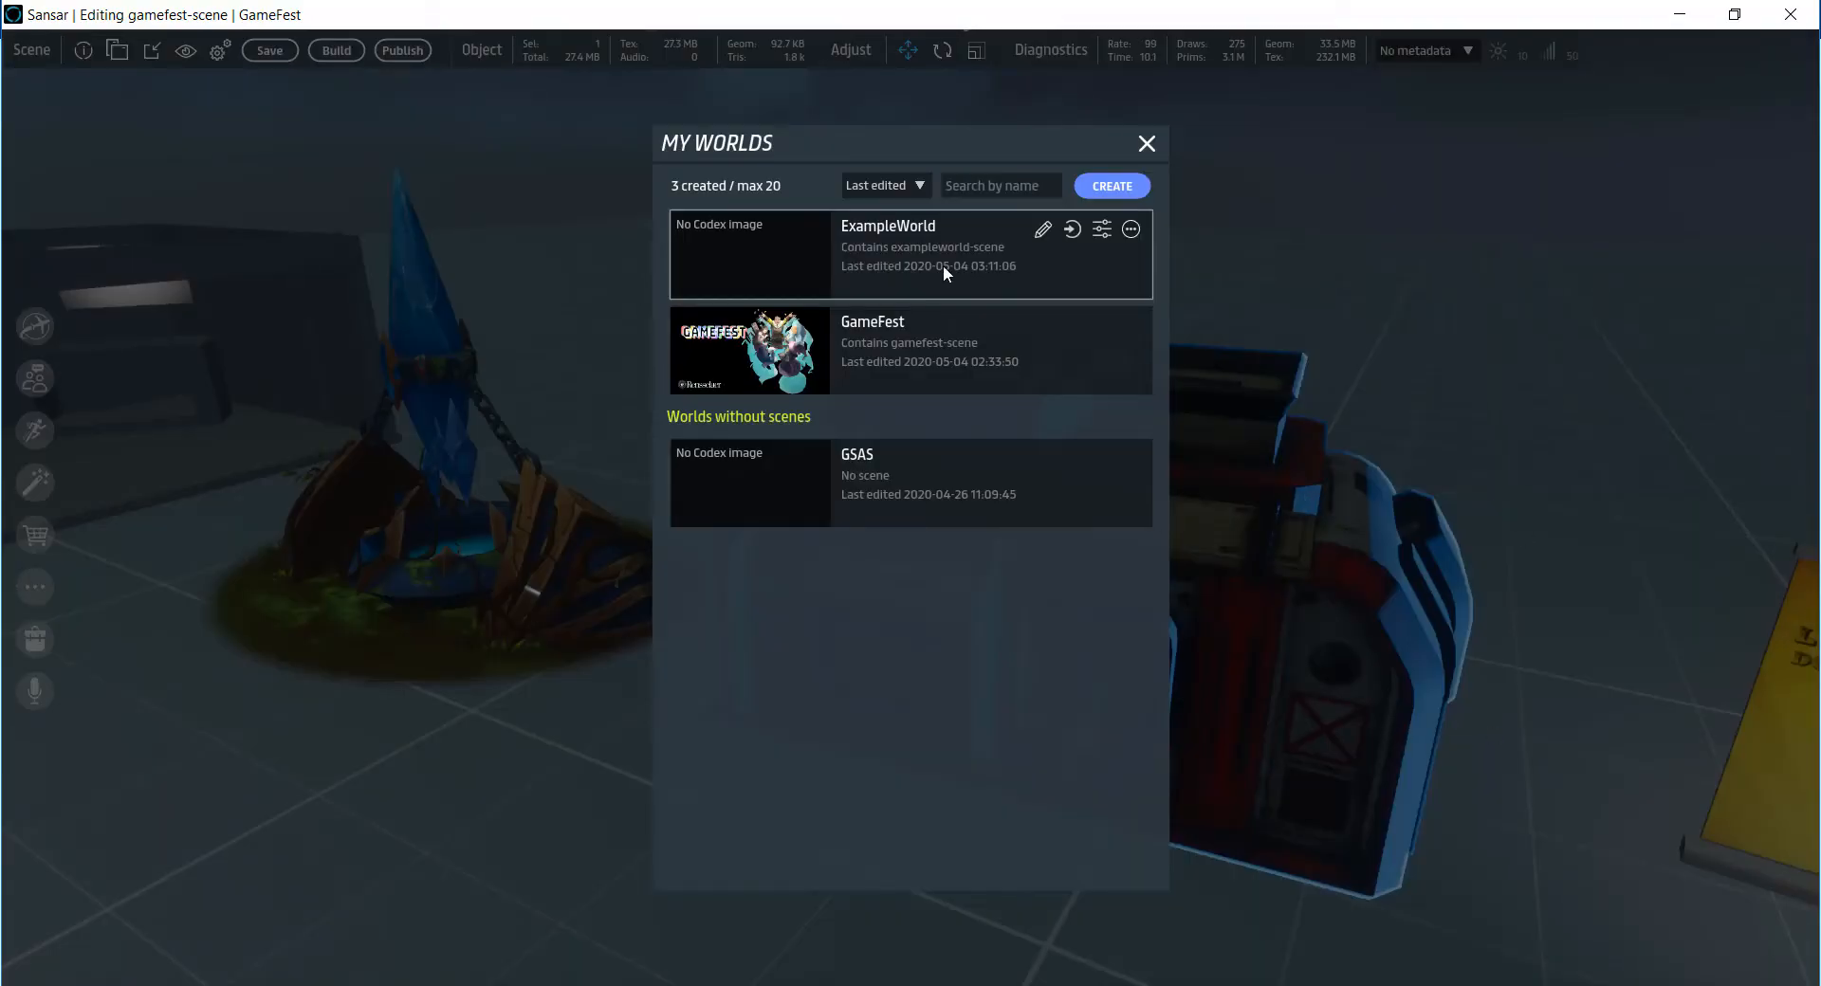
{"action": "left_click", "coordinate": [1044, 231]}
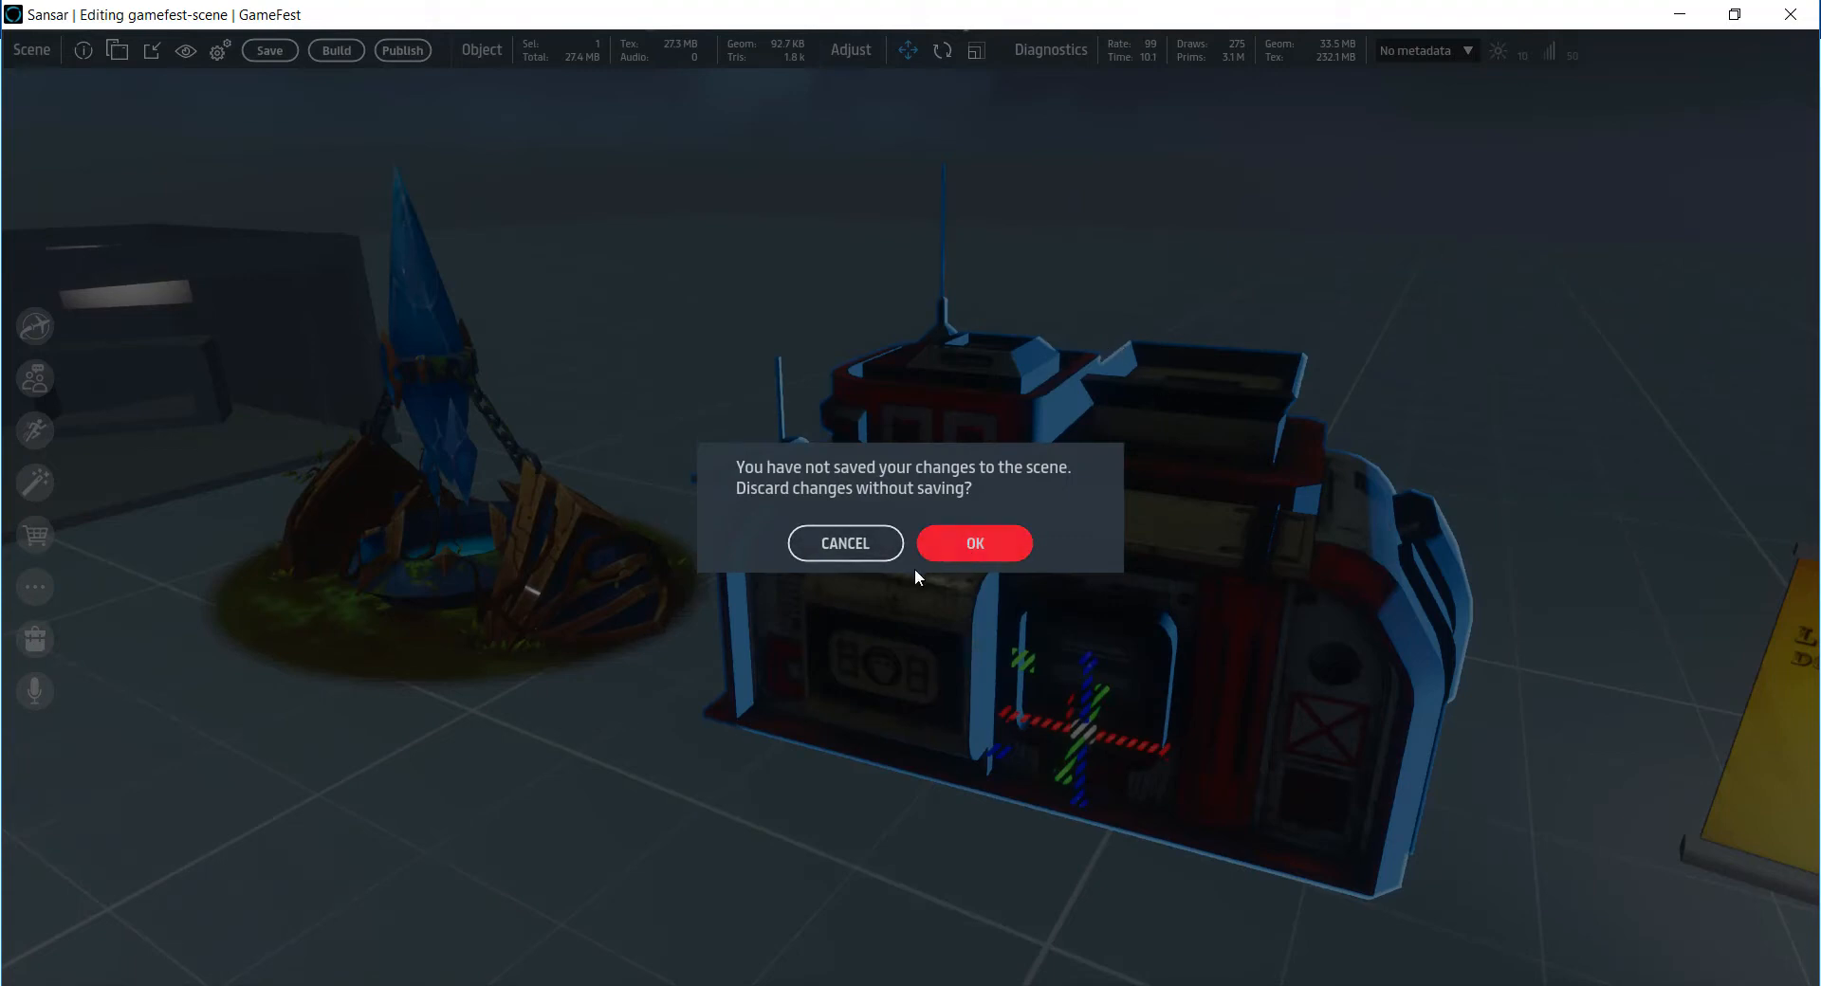
{"action": "left_click", "coordinate": [846, 548]}
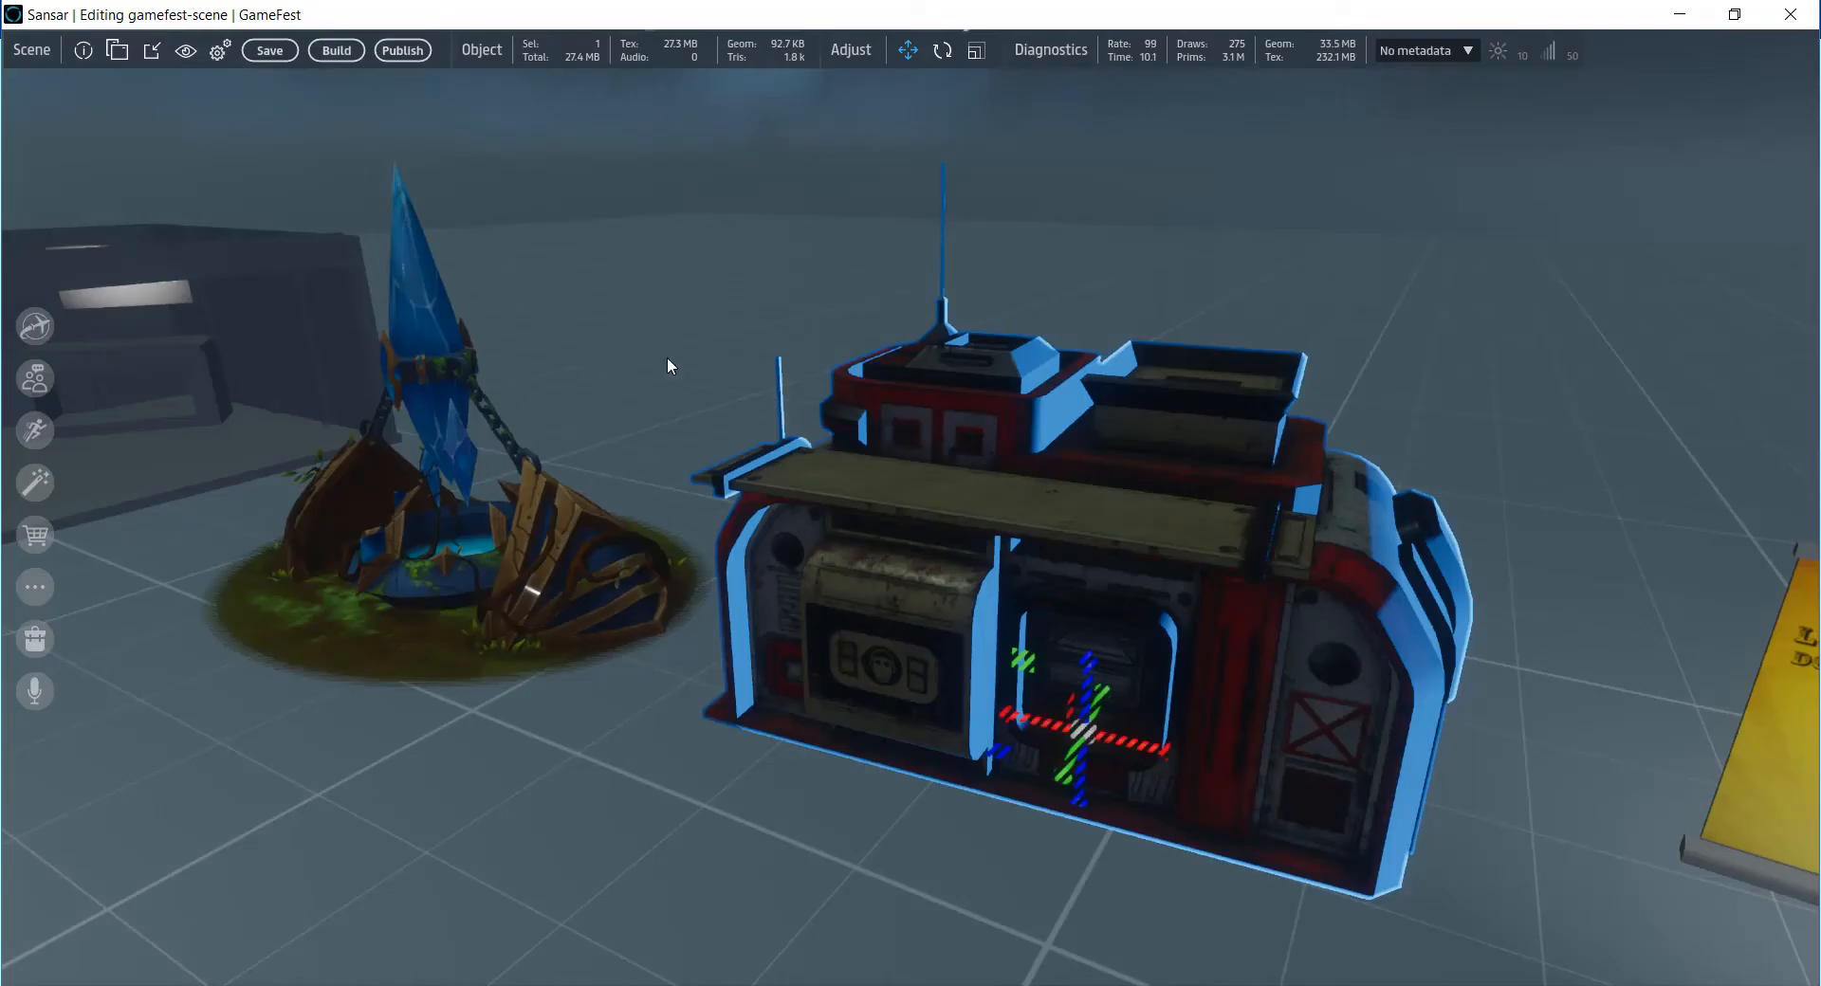
{"action": "left_click", "coordinate": [279, 57]}
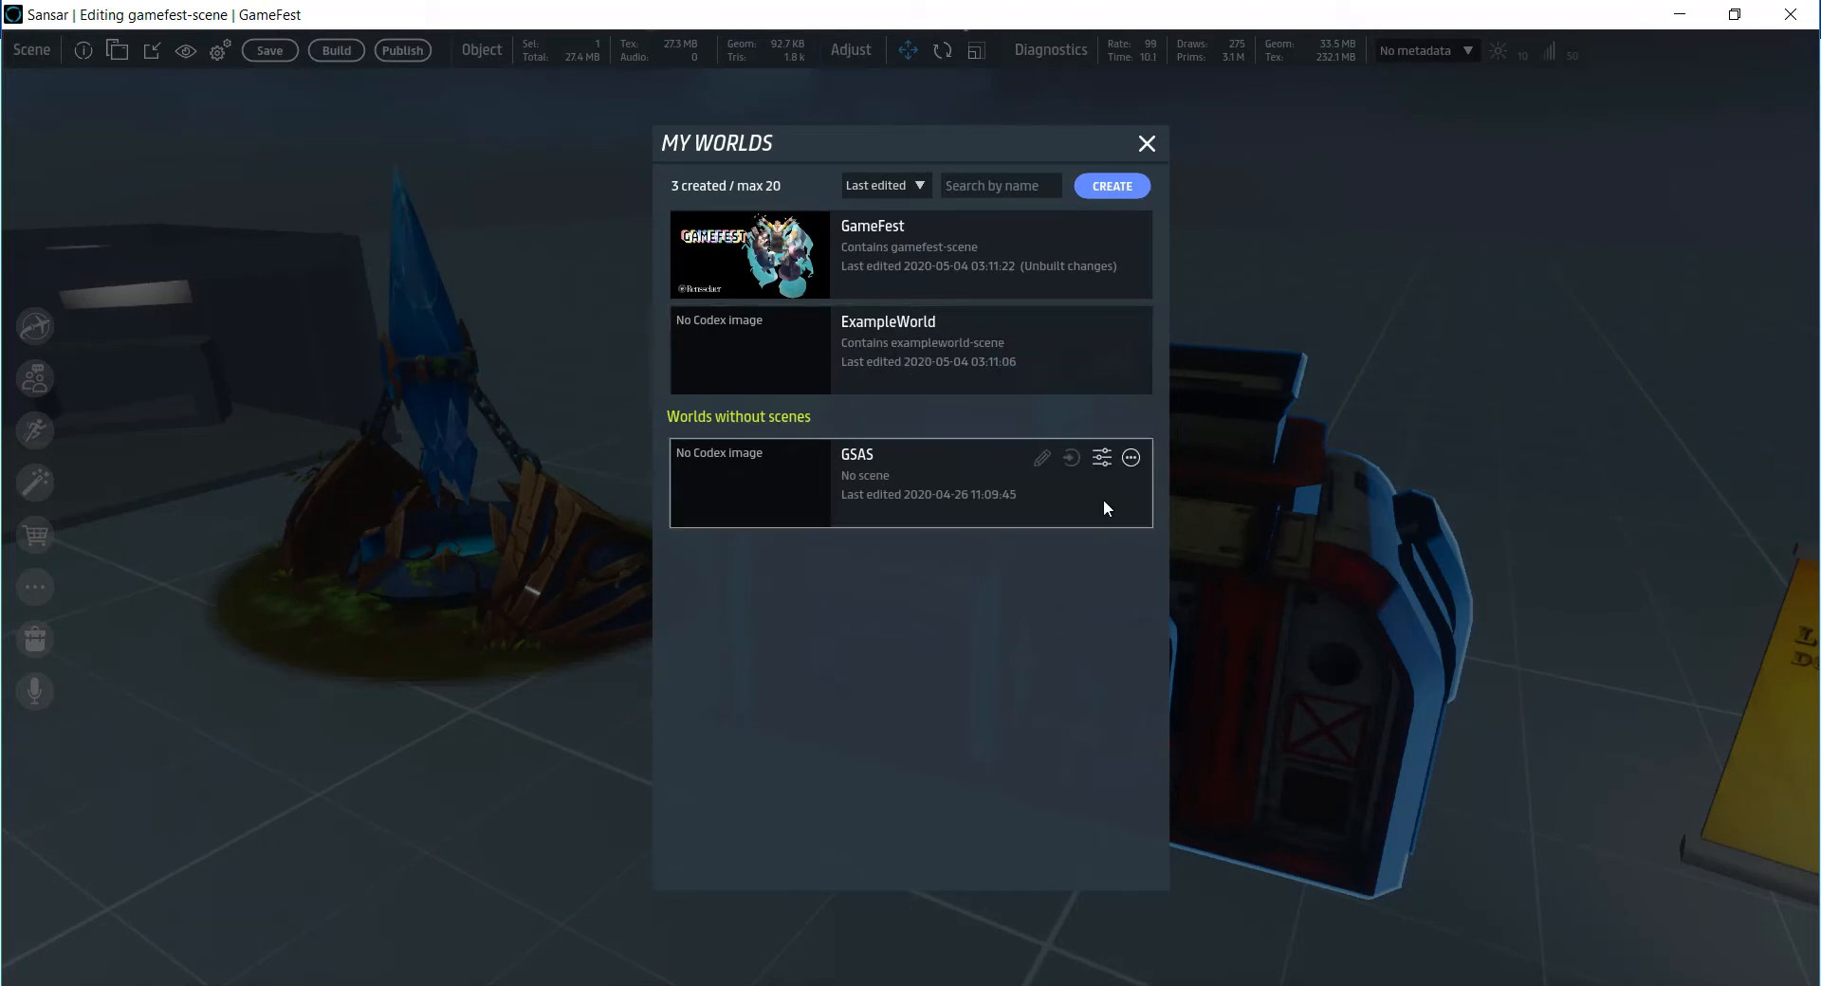
{"action": "left_click", "coordinate": [1043, 326]}
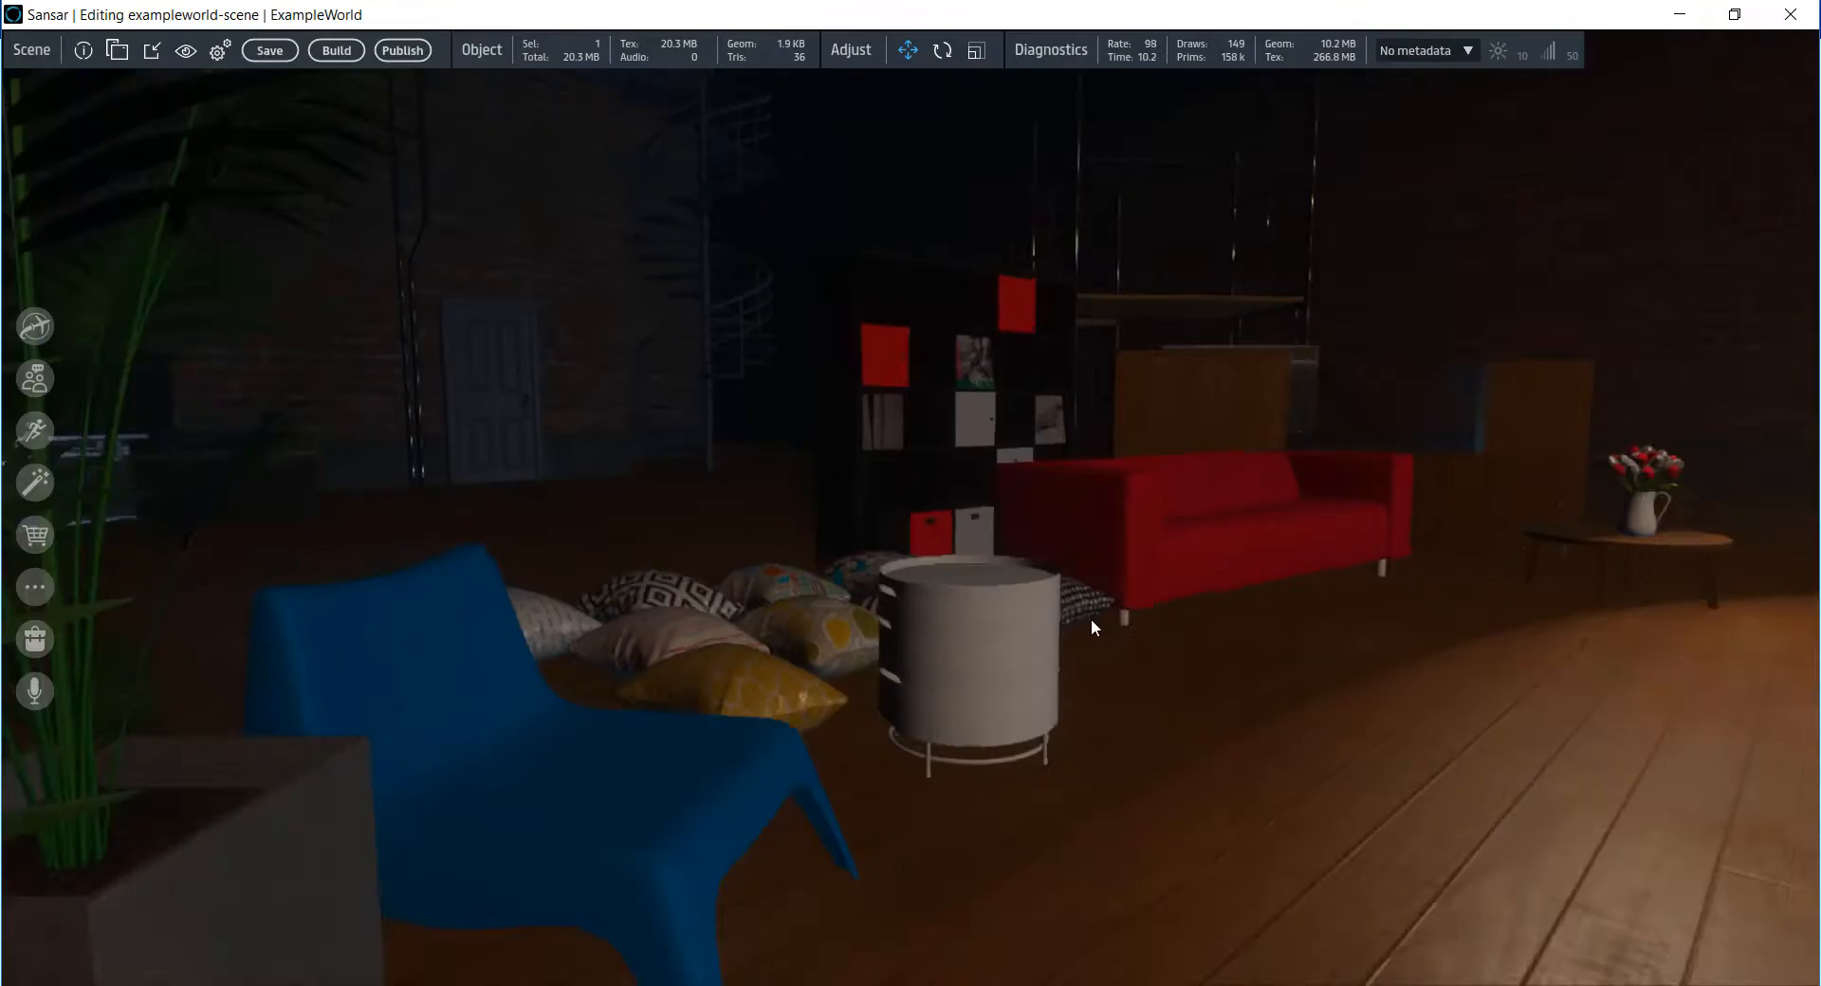
- Move the red sofa away from the bookshelf to the entrance of the lit, walled room
{"action": "key", "text": "w"}
{"action": "right_click_drag", "start_coordinate": [1091, 619], "coordinate": [1305, 665]}
{"action": "key", "text": "s"}
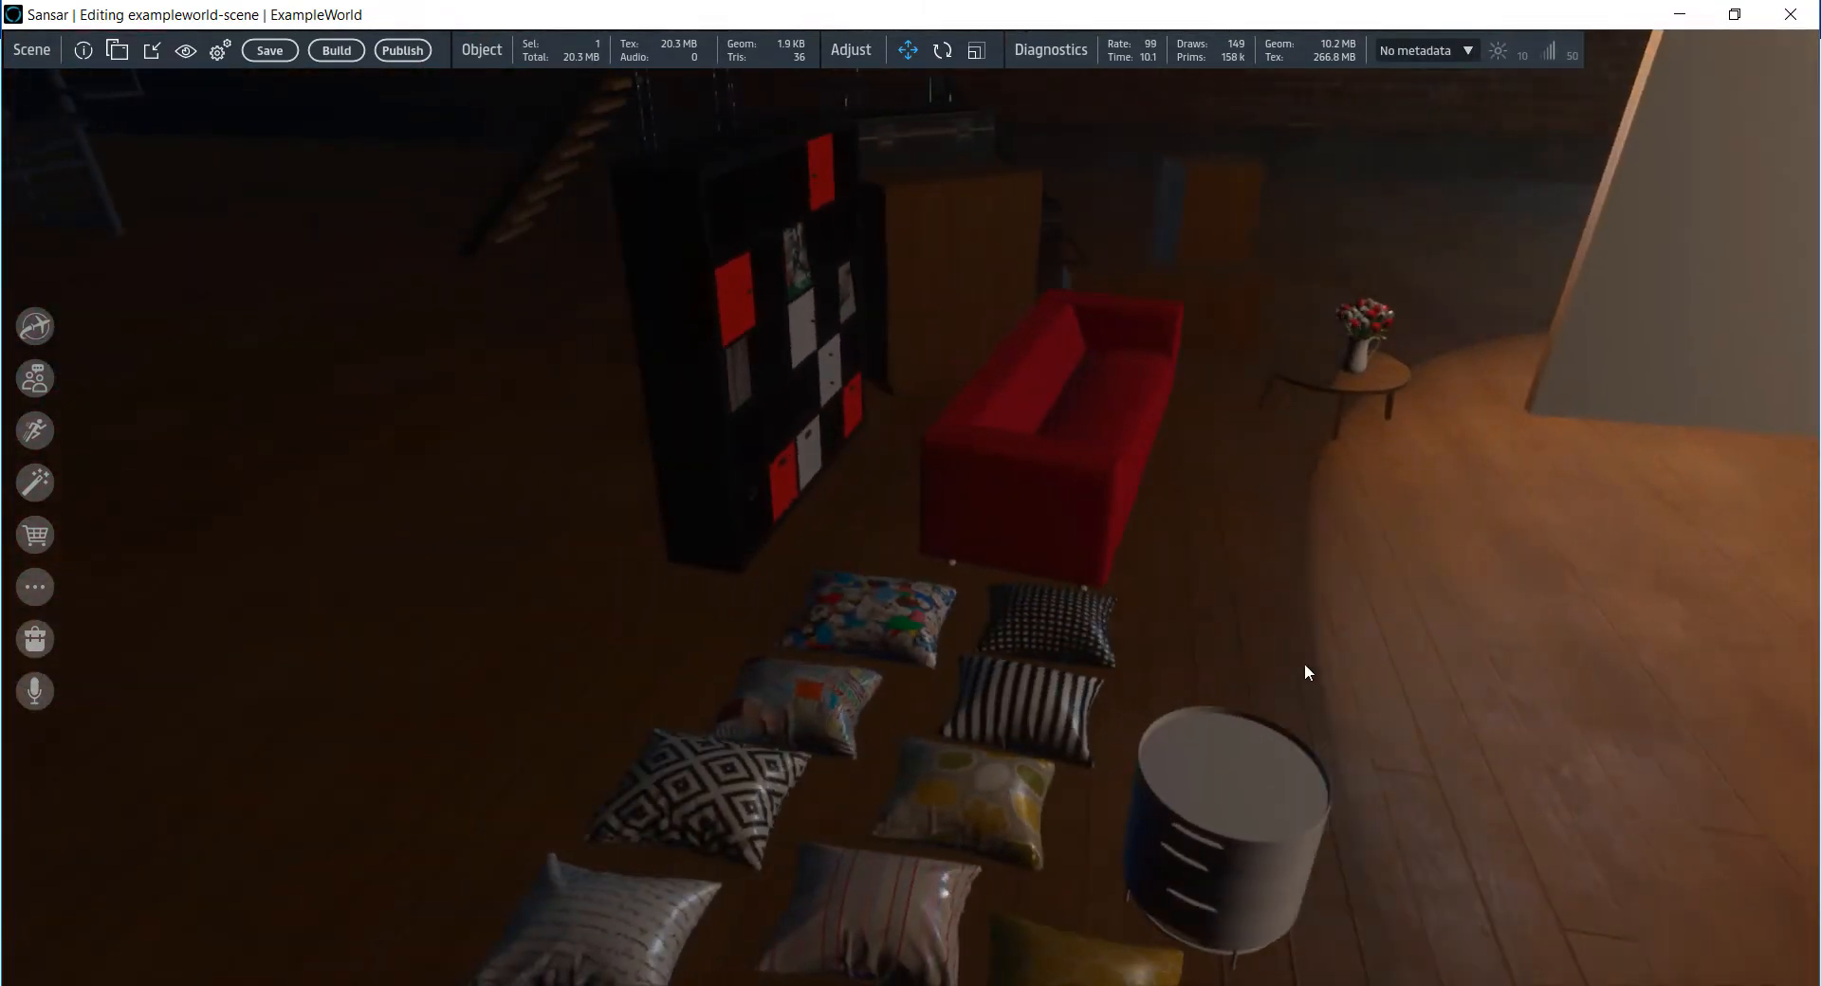
{"action": "left_click", "coordinate": [1157, 477]}
{"action": "left_click_drag", "start_coordinate": [1143, 491], "coordinate": [1788, 593]}
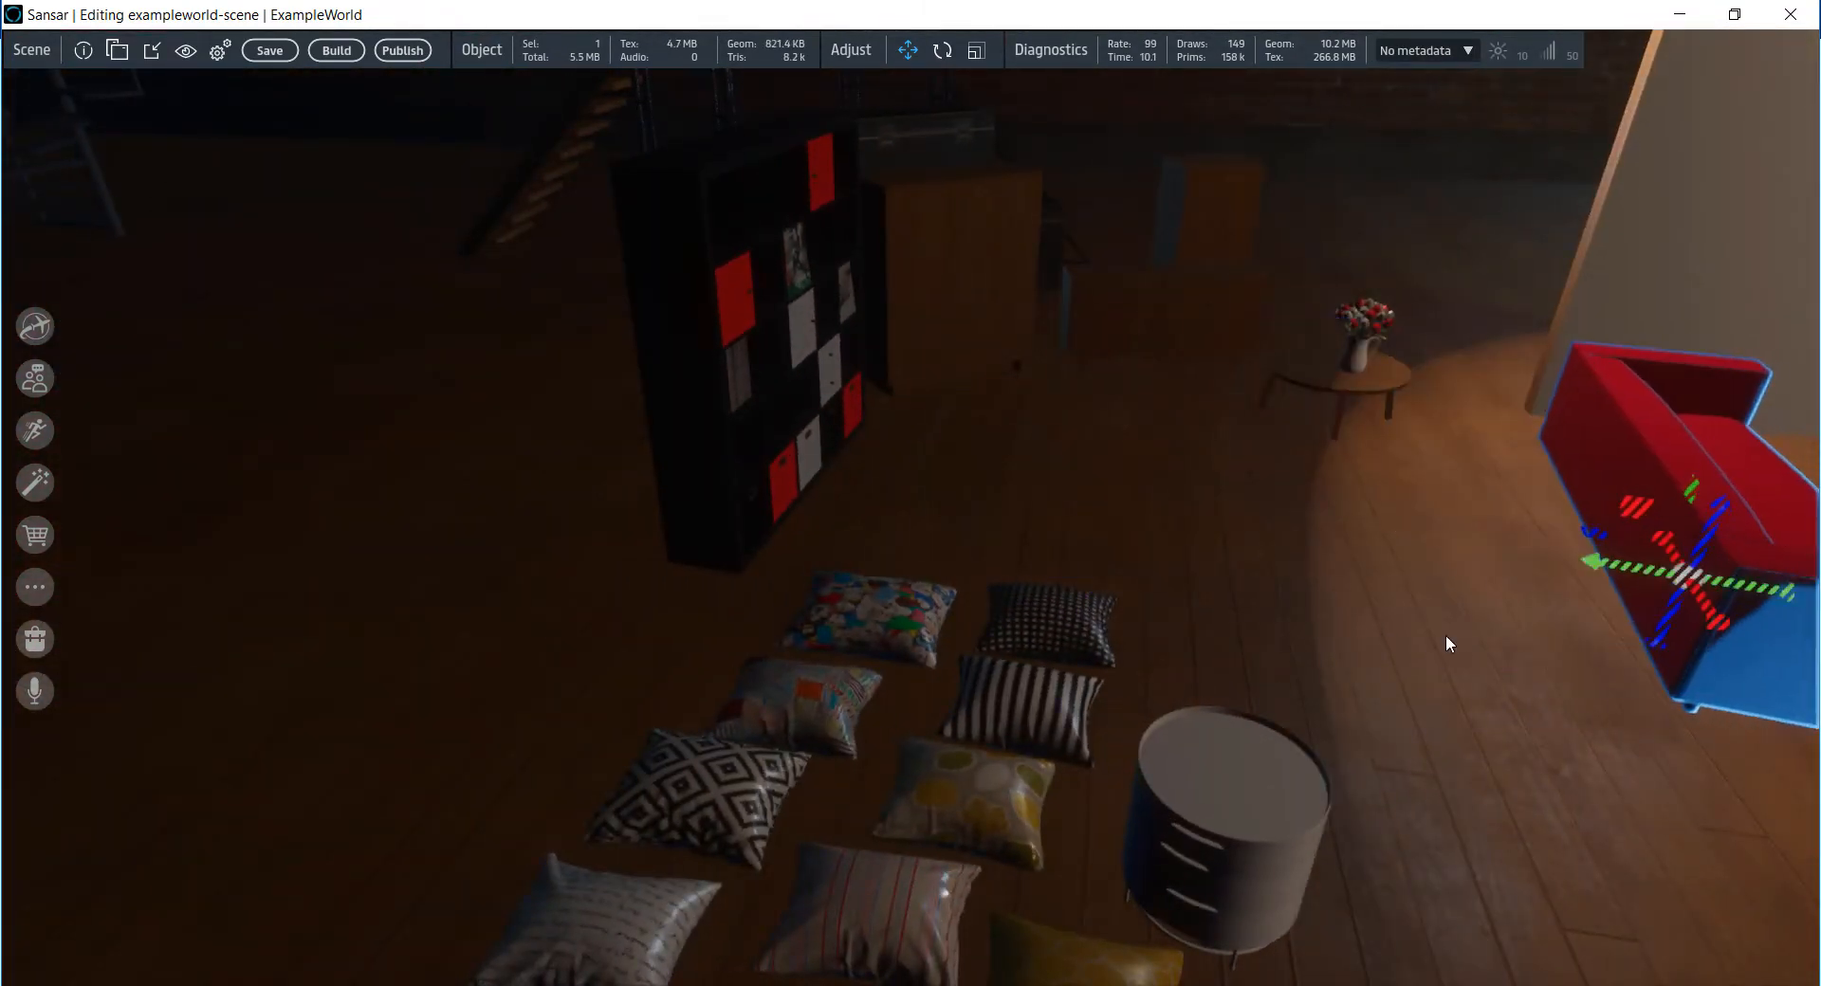
- Shift the red sofa further into the lit room along the floor
{"action": "key", "text": "w"}
{"action": "right_click_drag", "start_coordinate": [1445, 636], "coordinate": [1605, 543]}
{"action": "right_click_drag", "start_coordinate": [1261, 647], "coordinate": [1426, 607]}
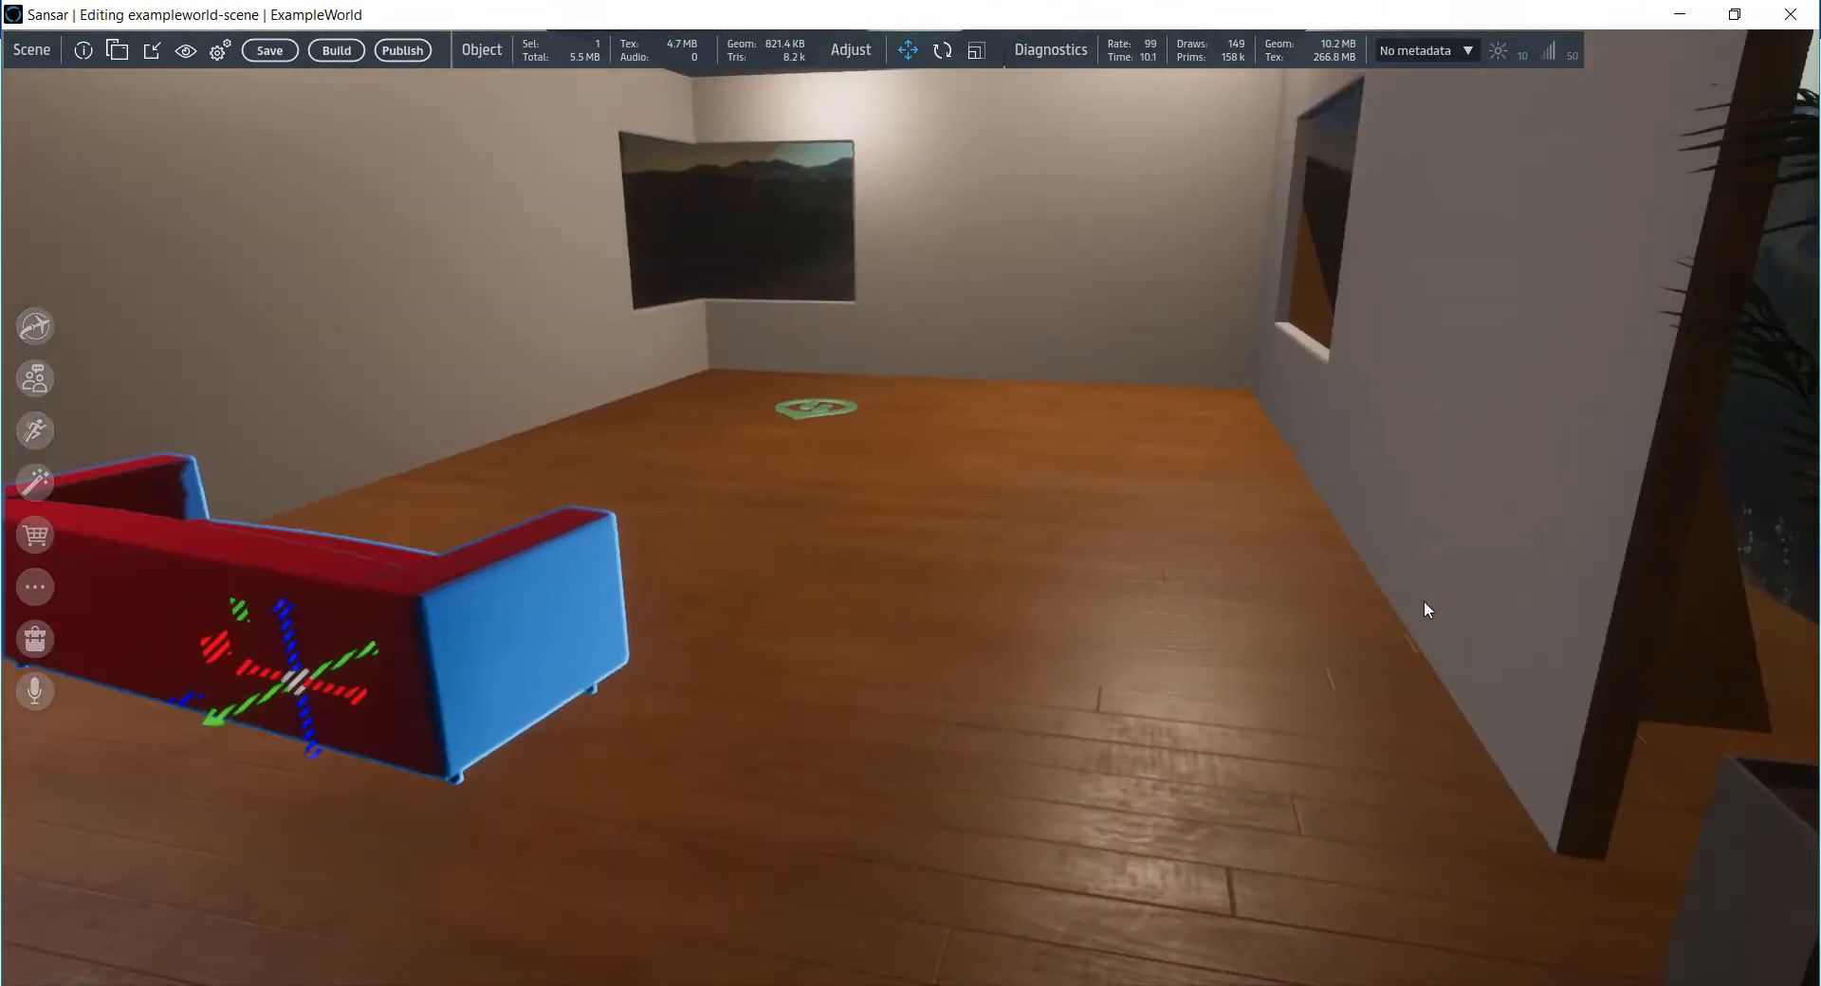
{"action": "right_click_drag", "start_coordinate": [818, 653], "coordinate": [599, 742]}
{"action": "scroll", "coordinate": [428, 685], "scroll_direction": "up", "scroll_amount": 2}
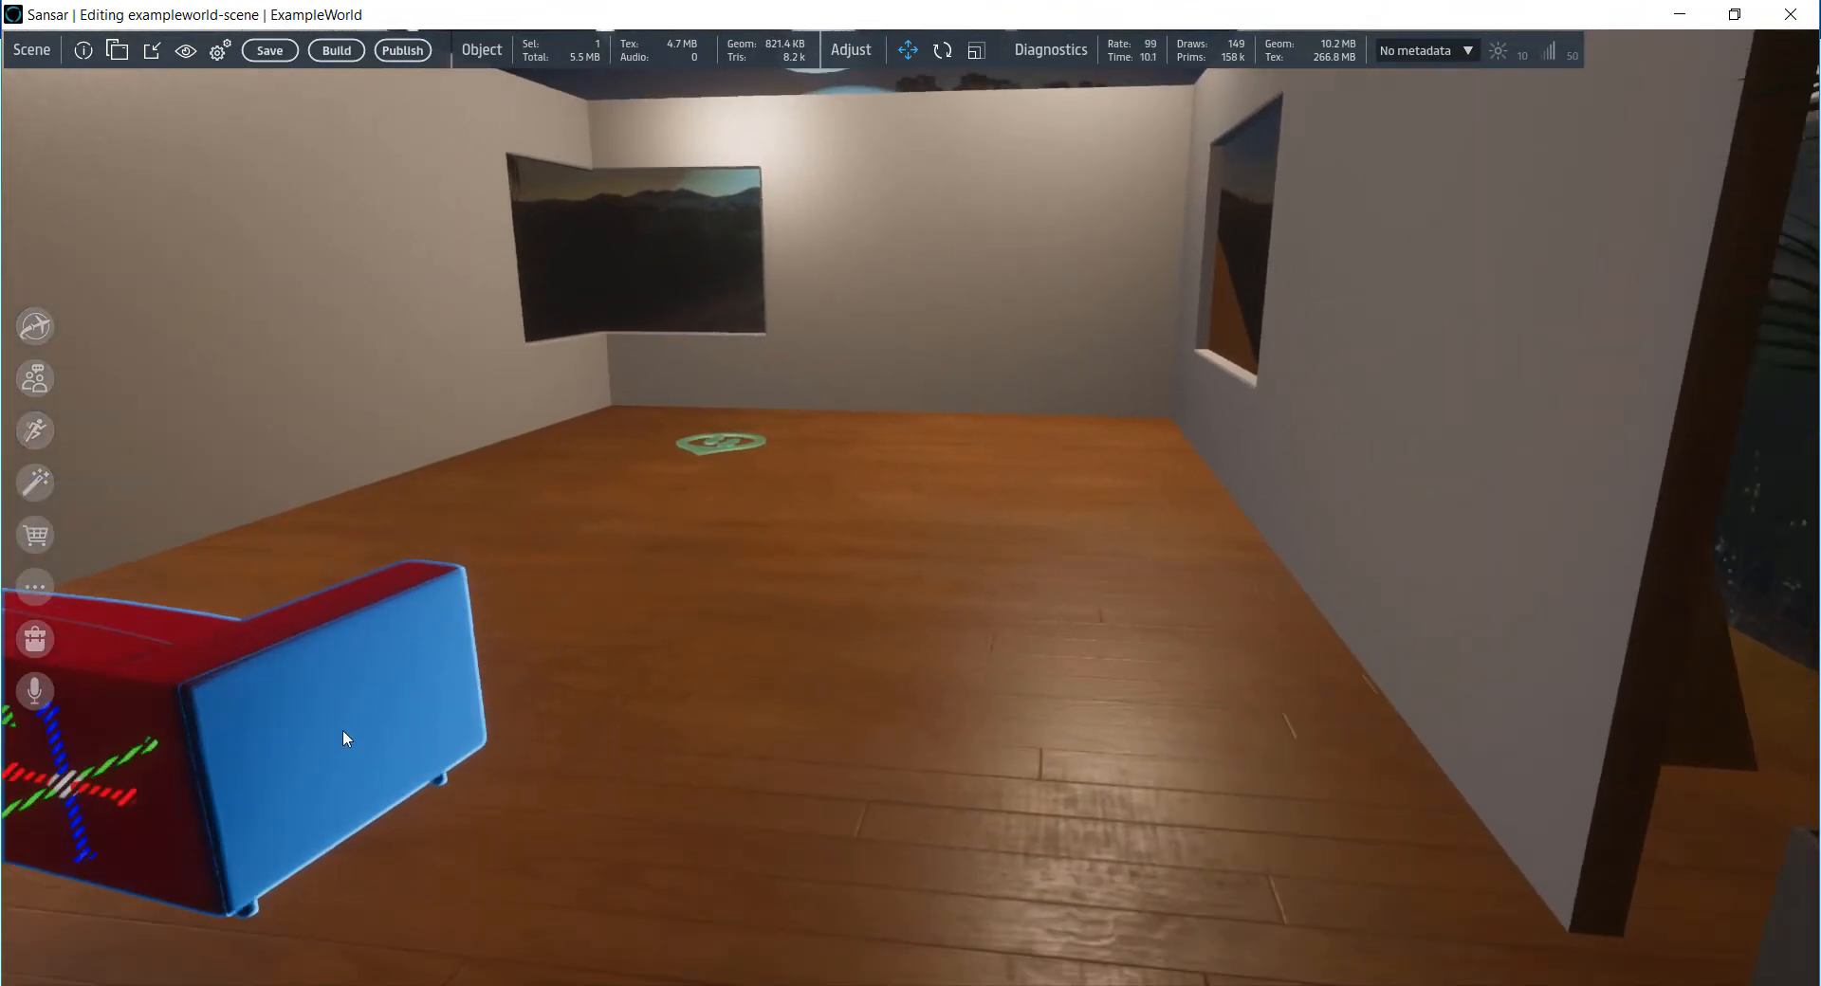
{"action": "scroll", "coordinate": [377, 764], "scroll_direction": "down", "scroll_amount": 4}
{"action": "right_click_drag", "start_coordinate": [593, 827], "coordinate": [491, 771]}
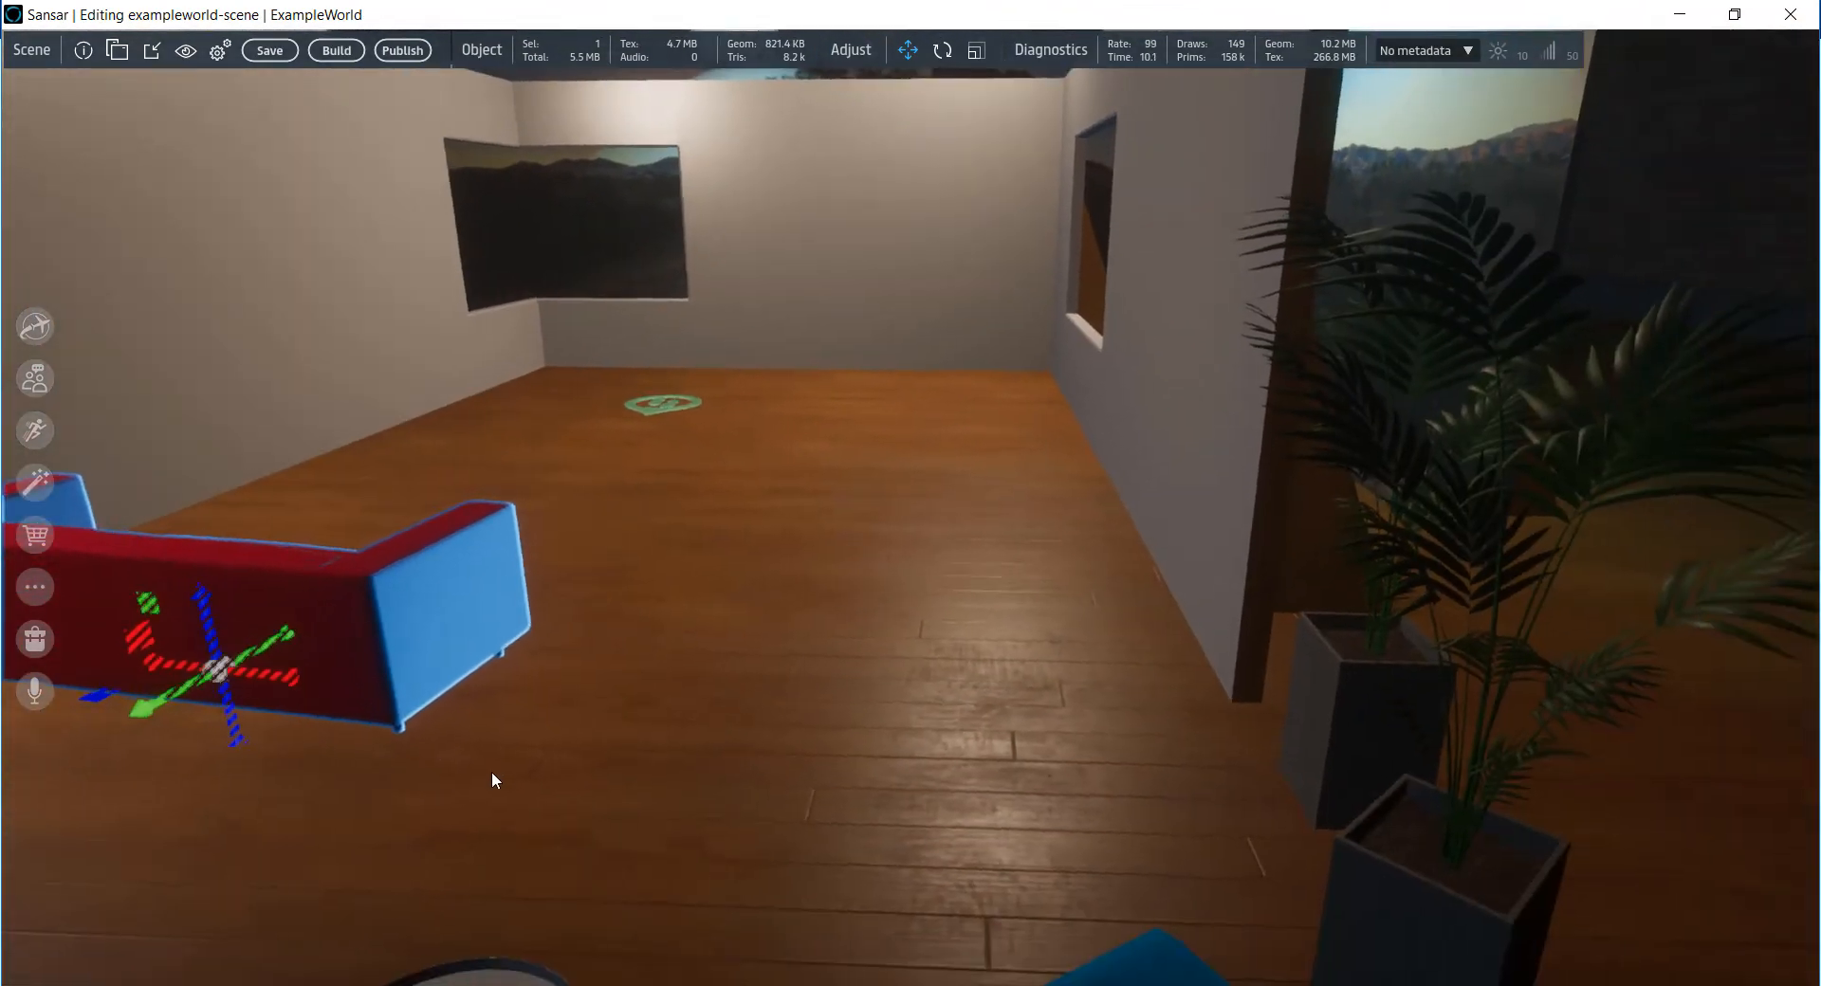
{"action": "left_click_drag", "start_coordinate": [276, 641], "coordinate": [347, 592]}
- Move the black bookshelf into the lit room and turn it against the side wall near the window, facing inward
{"action": "right_click_drag", "start_coordinate": [519, 689], "coordinate": [315, 677]}
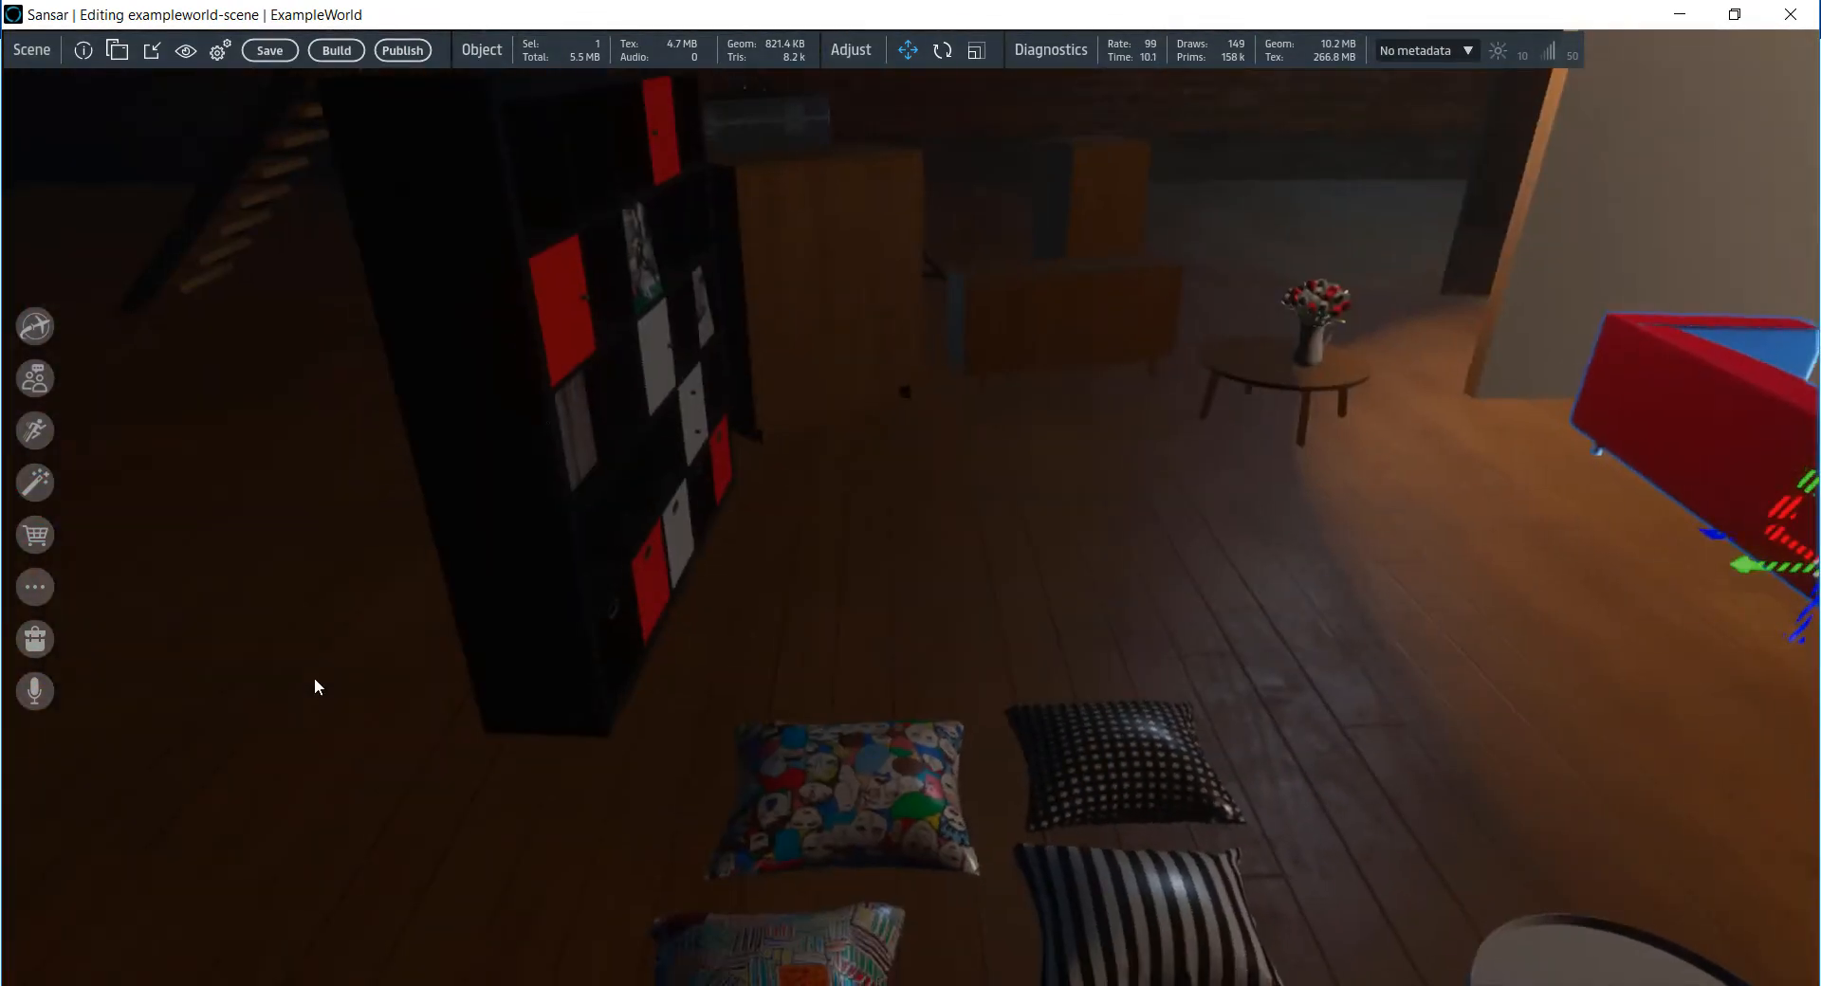
{"action": "left_click", "coordinate": [541, 412]}
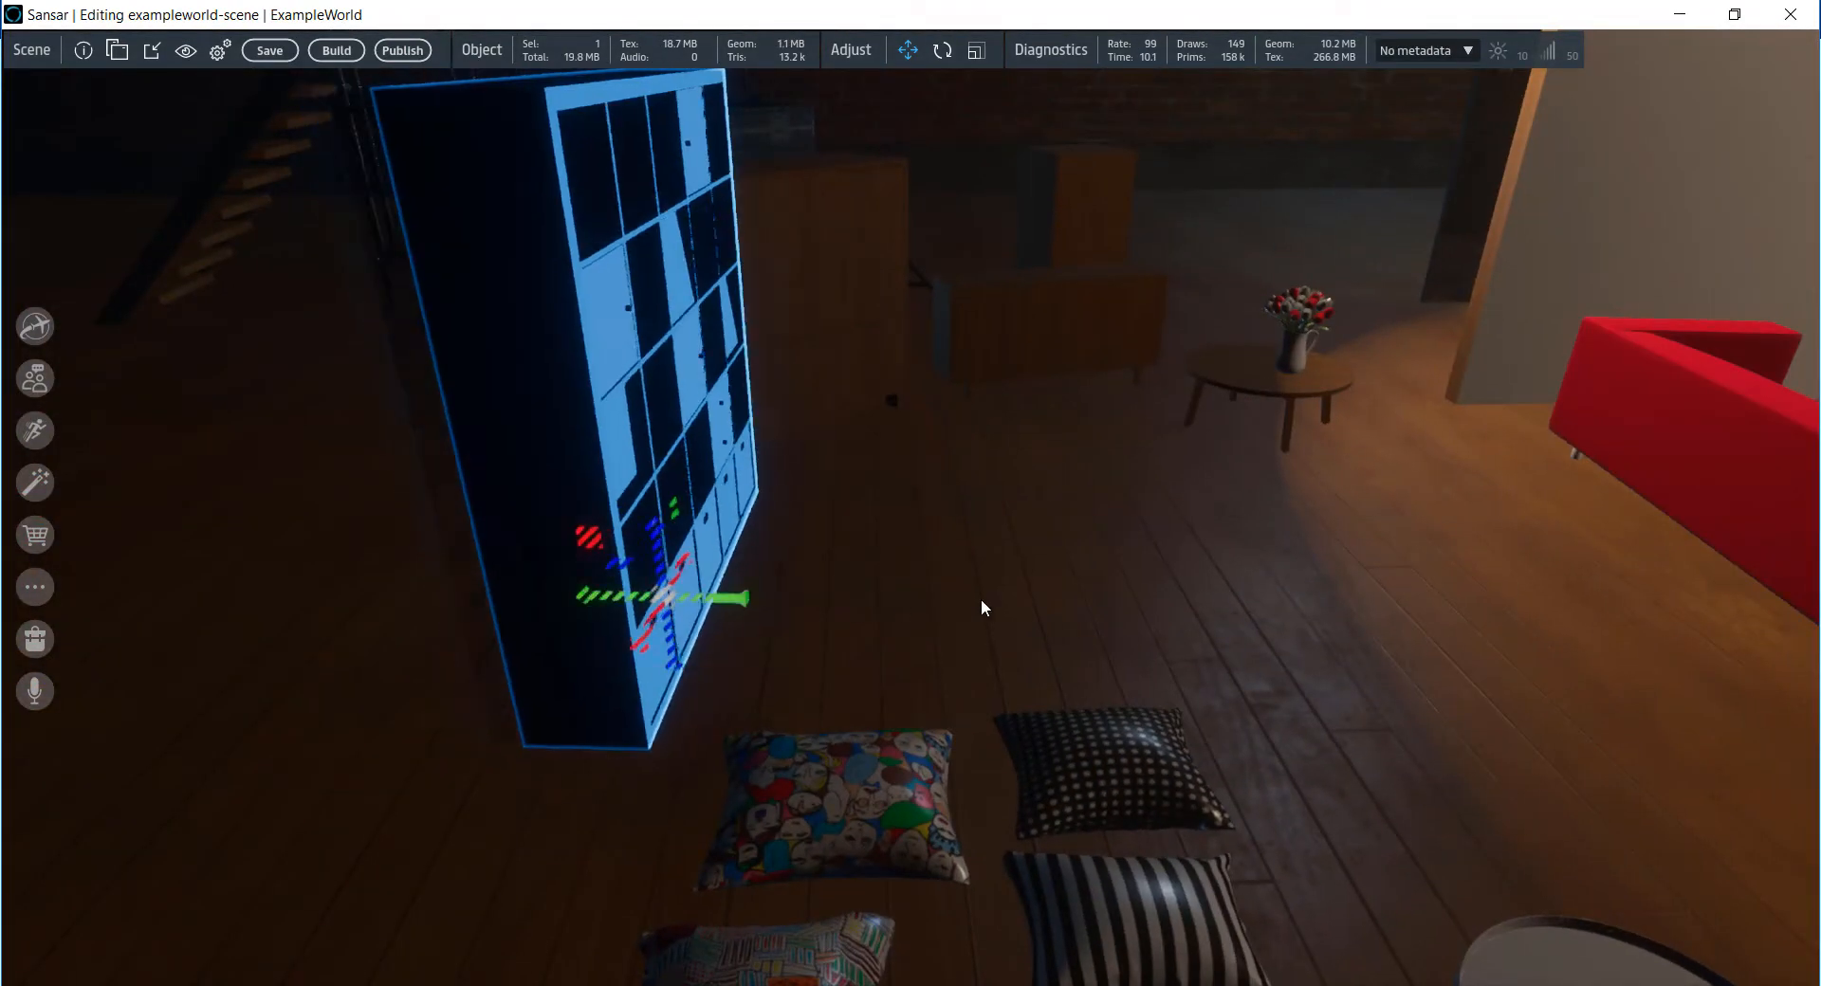
{"action": "key", "text": "Delete"}
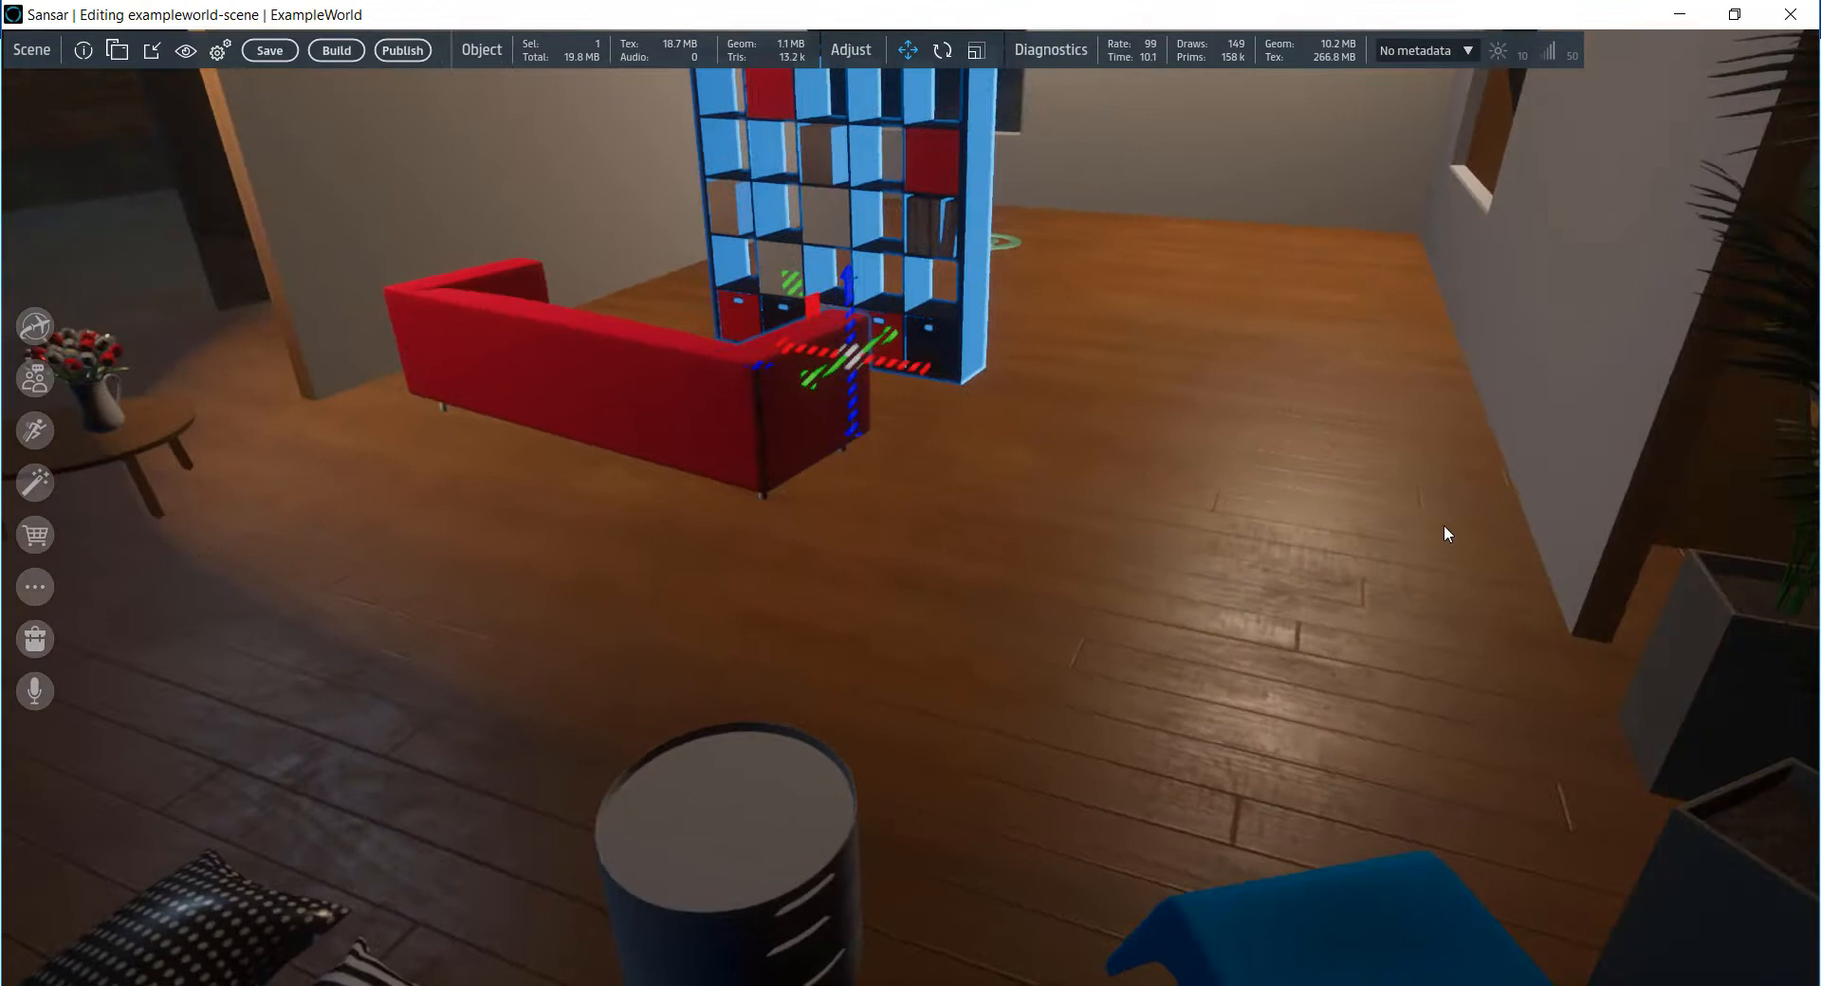
{"action": "right_click_drag", "start_coordinate": [1444, 525], "coordinate": [778, 397]}
{"action": "left_click_drag", "start_coordinate": [778, 397], "coordinate": [1301, 475]}
{"action": "key", "text": "2"}
{"action": "key", "text": "1"}
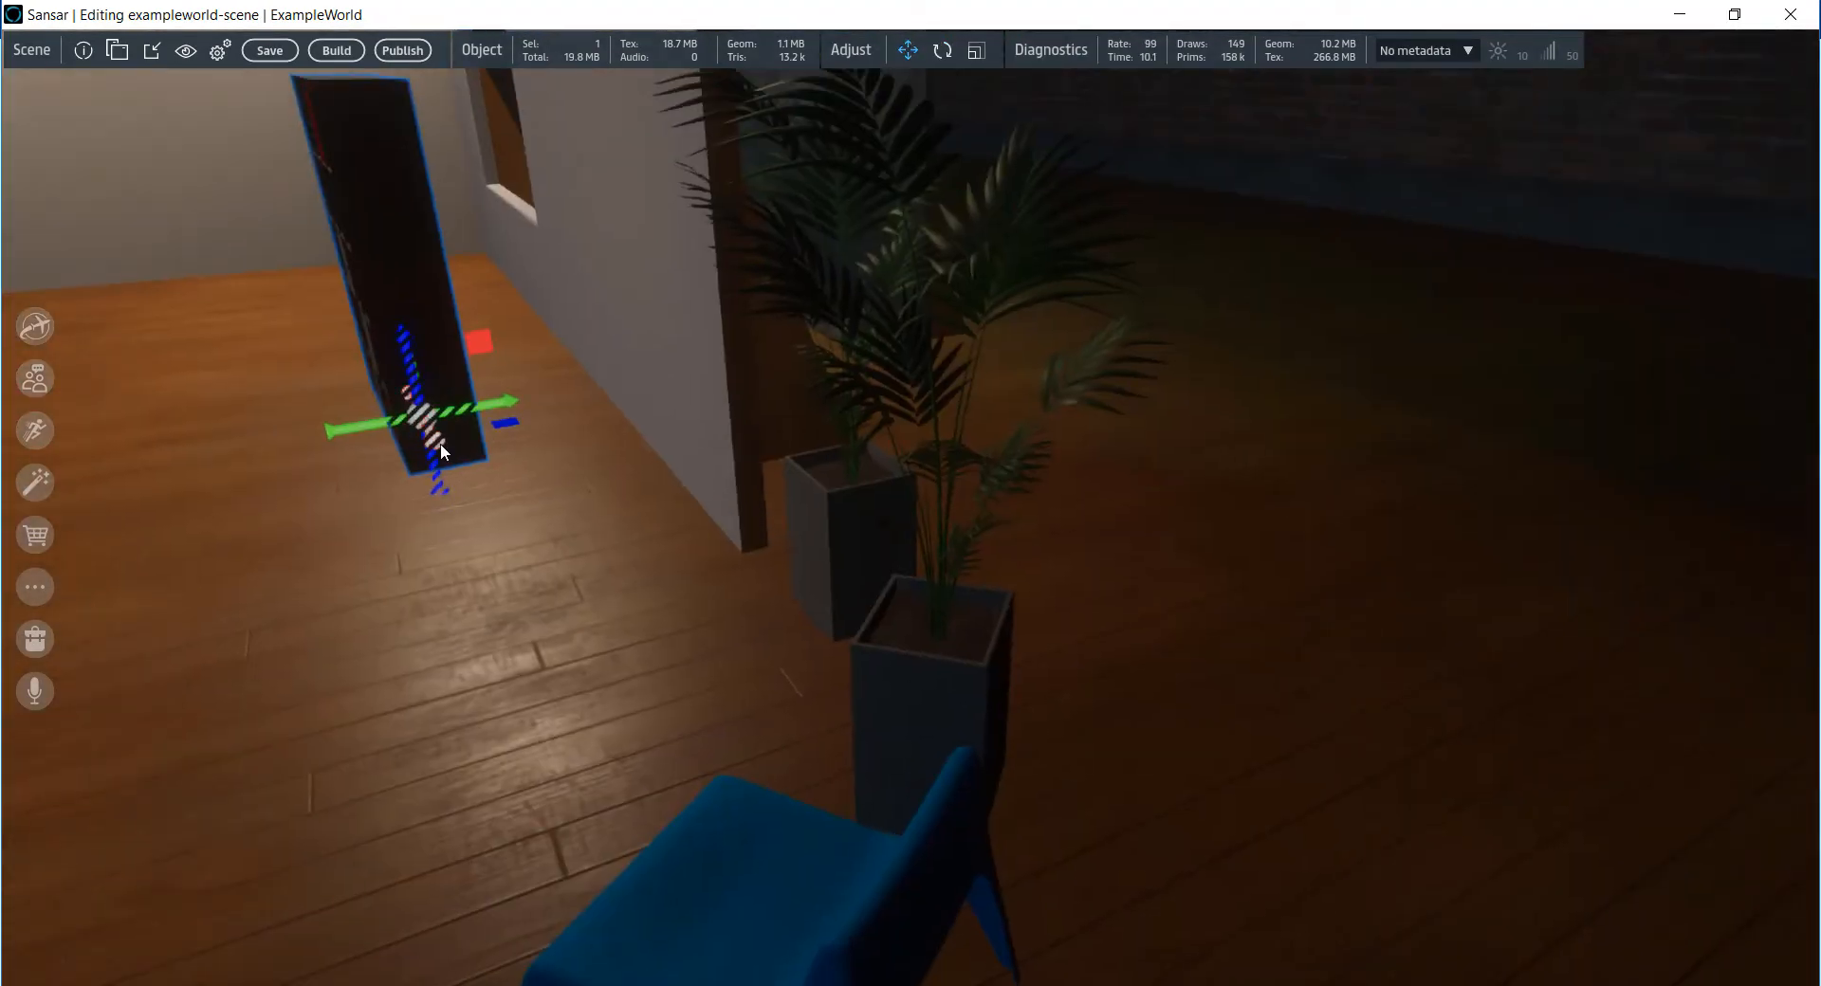
{"action": "left_click_drag", "start_coordinate": [440, 445], "coordinate": [682, 432]}
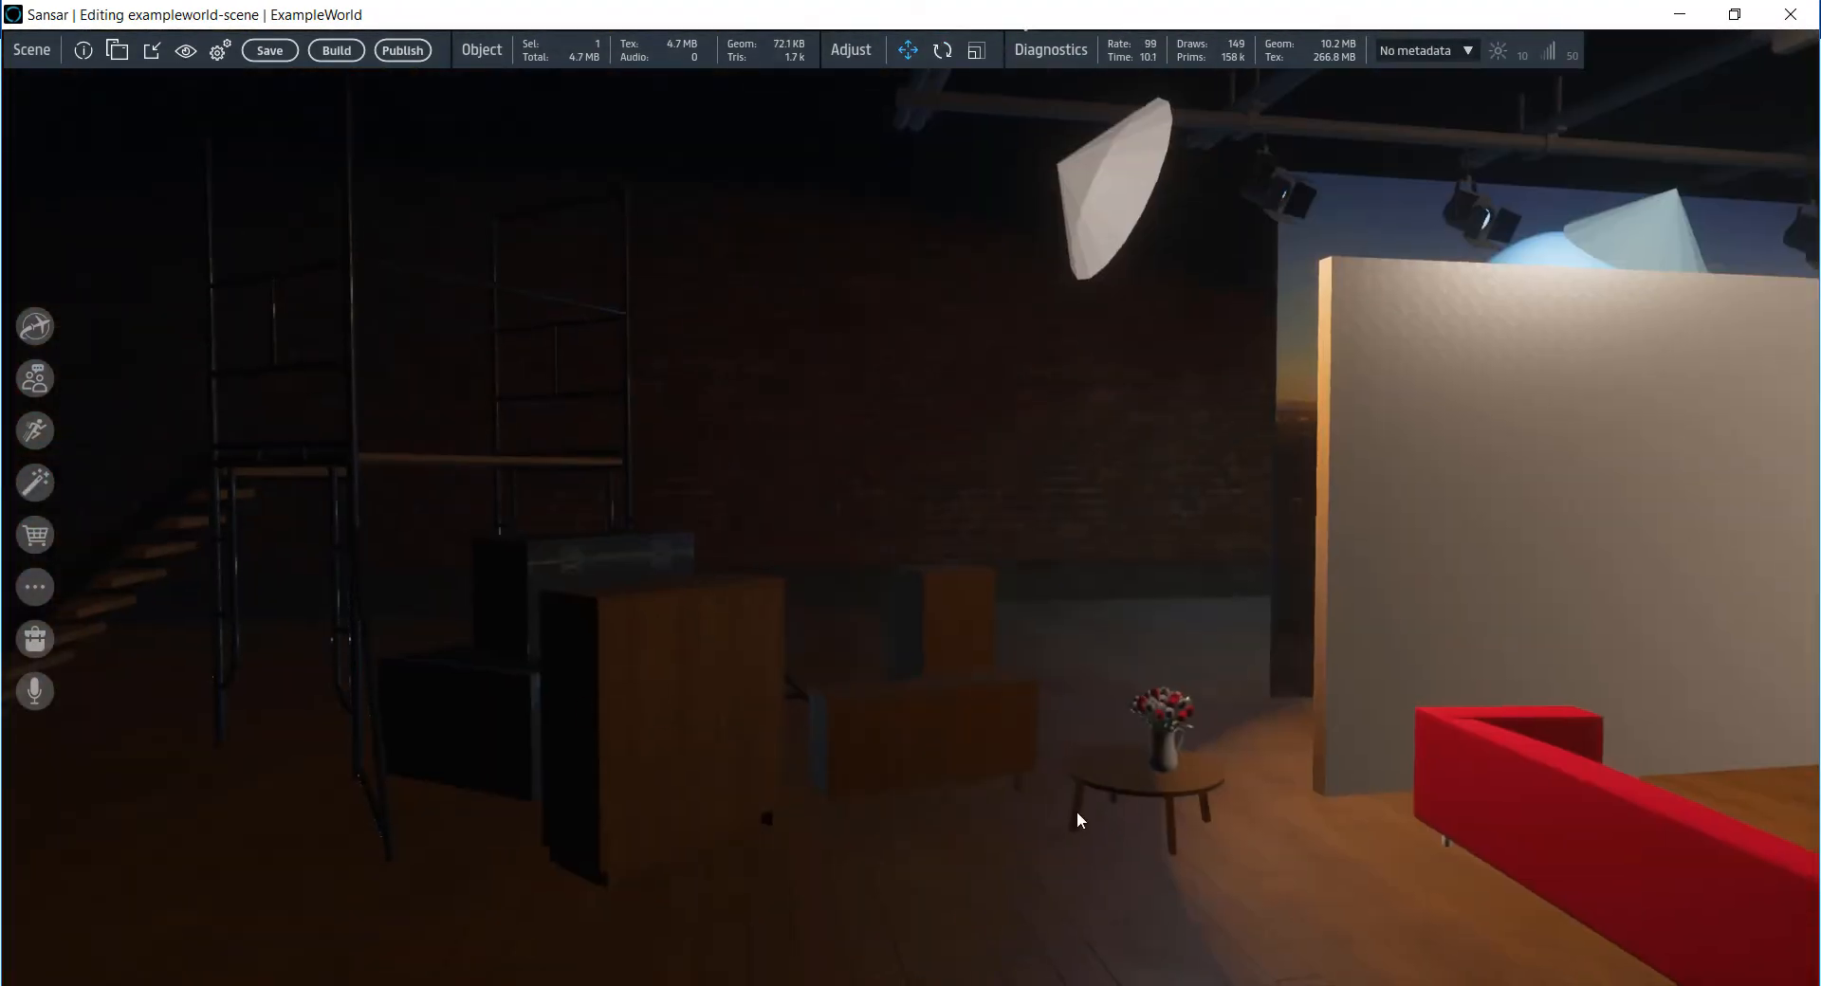
- Move the round wooden table and the flower vase into the lit room in front of the red sofa
{"action": "left_click", "coordinate": [1187, 758]}
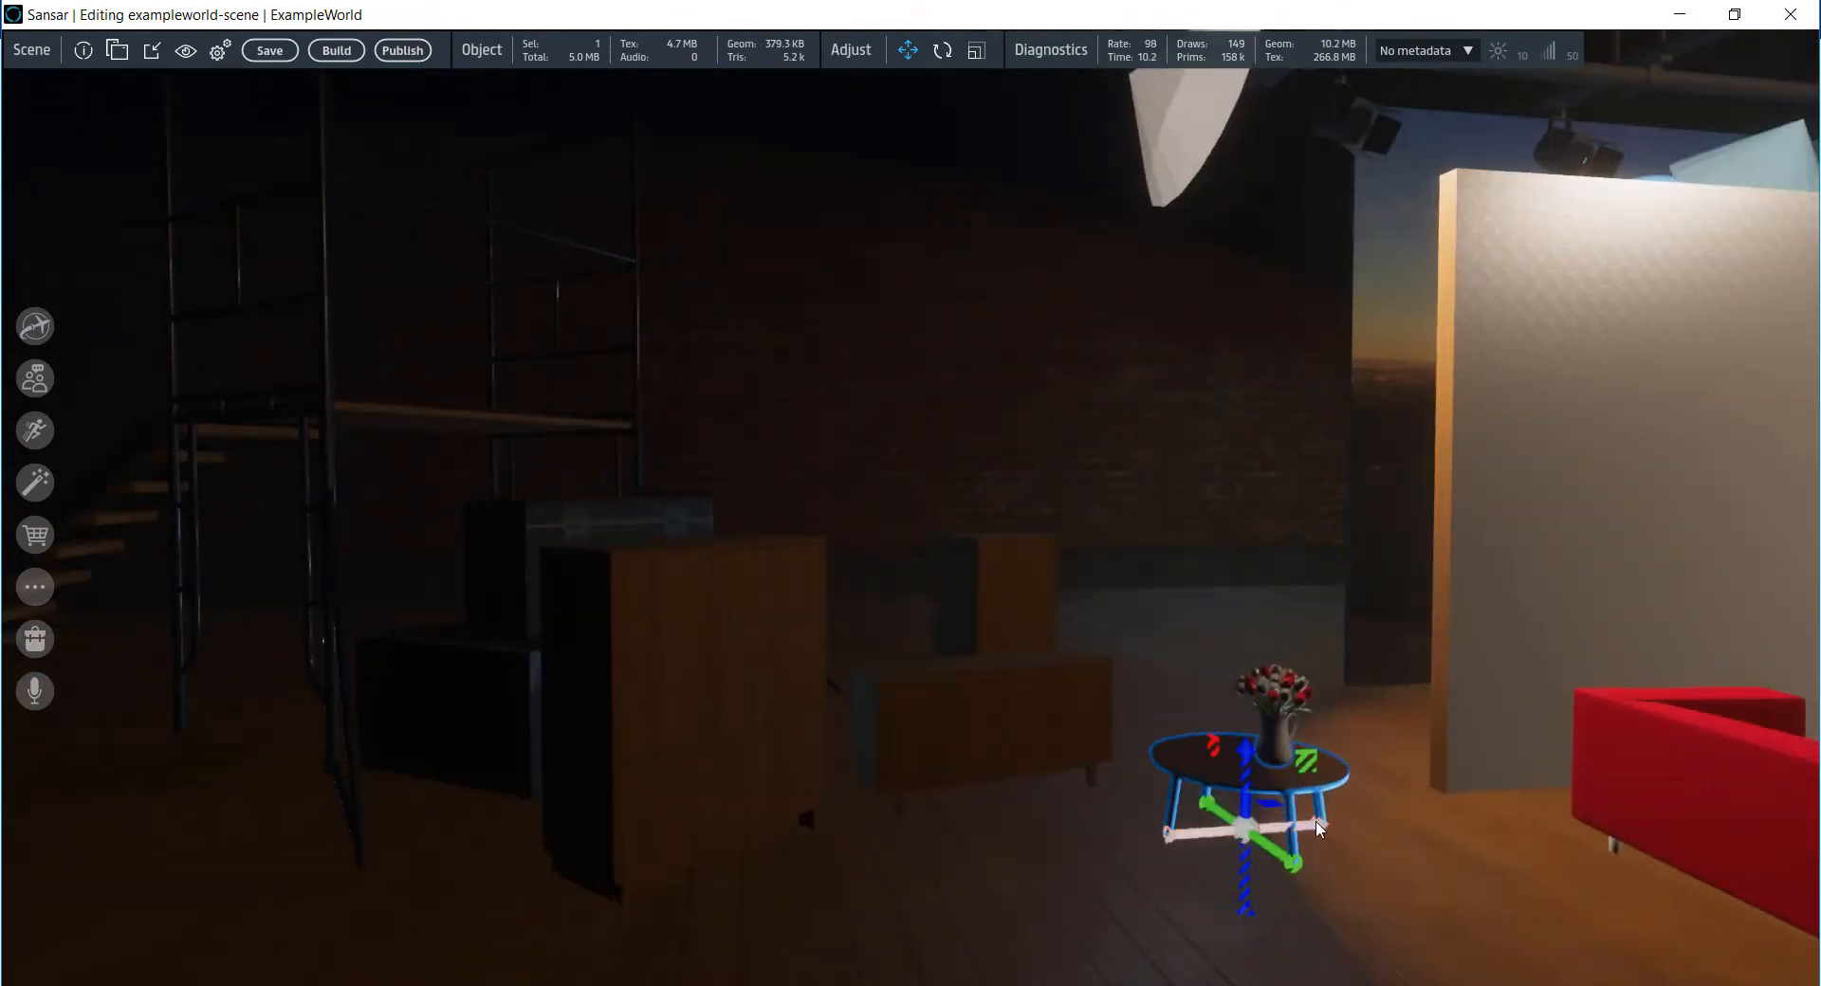
{"action": "left_click", "coordinate": [1498, 769]}
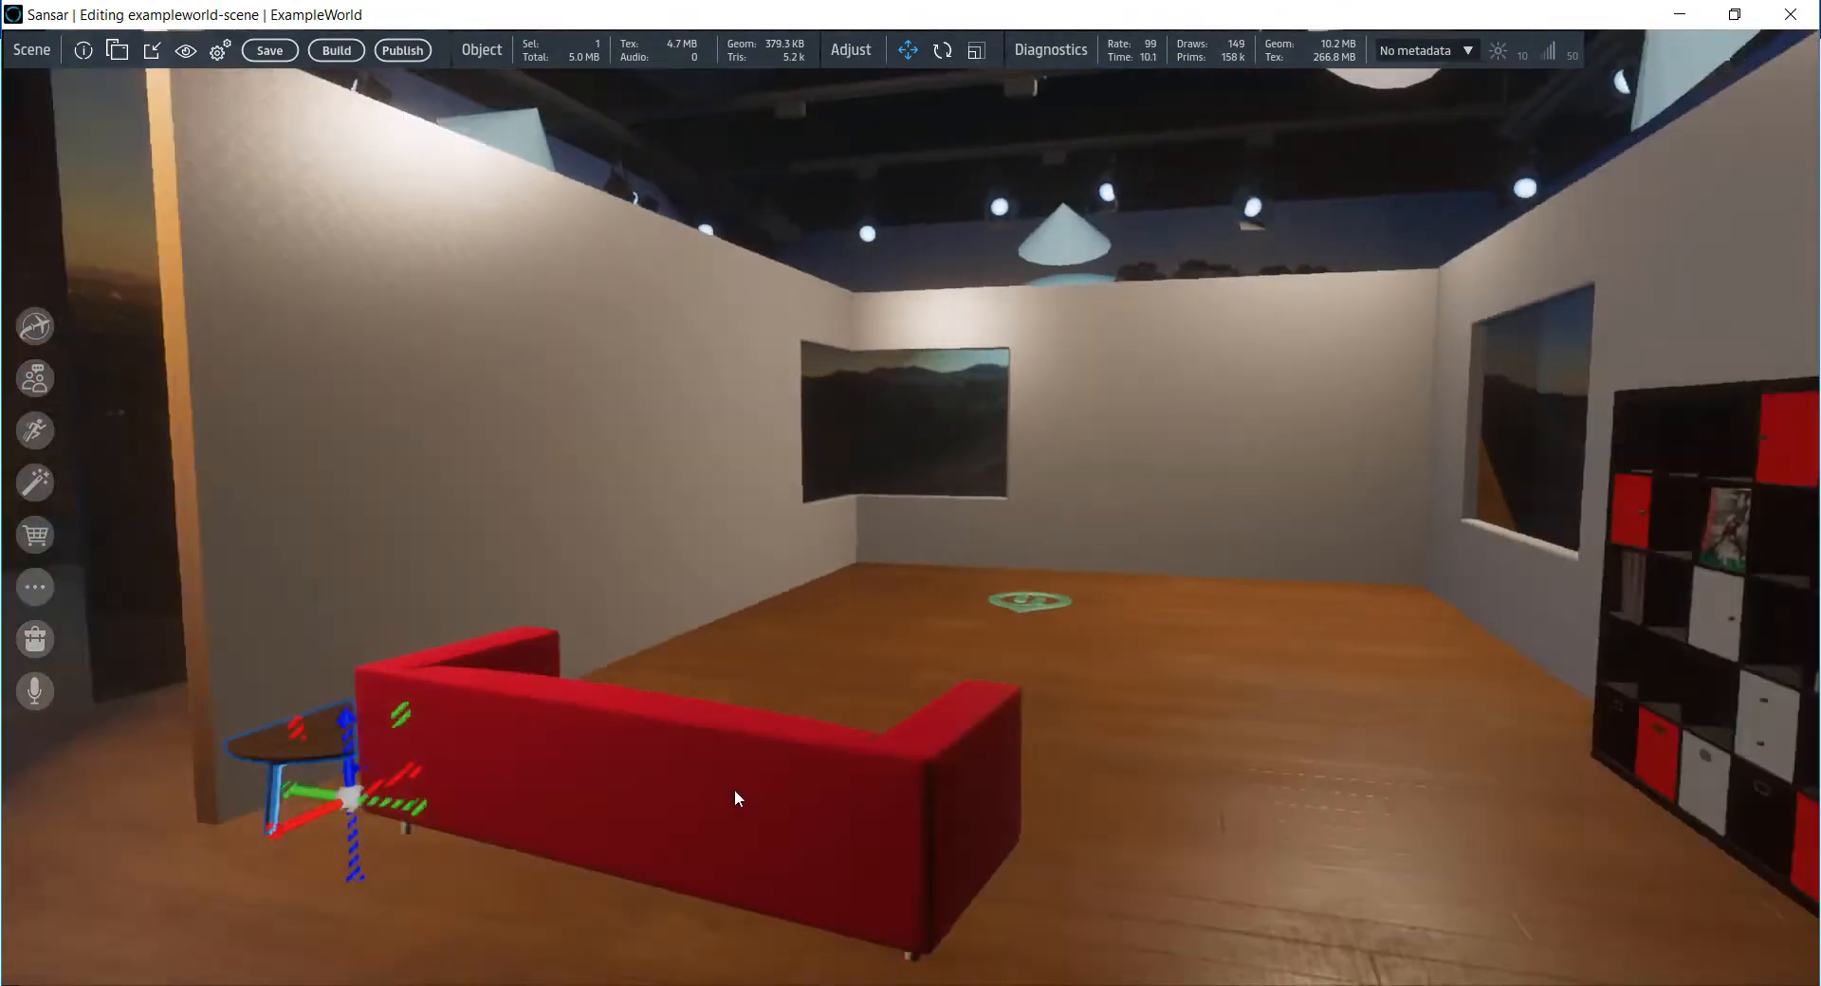
{"action": "left_click_drag", "start_coordinate": [736, 797], "coordinate": [1158, 669]}
{"action": "left_click", "coordinate": [347, 835]}
{"action": "left_click_drag", "start_coordinate": [356, 867], "coordinate": [1157, 601]}
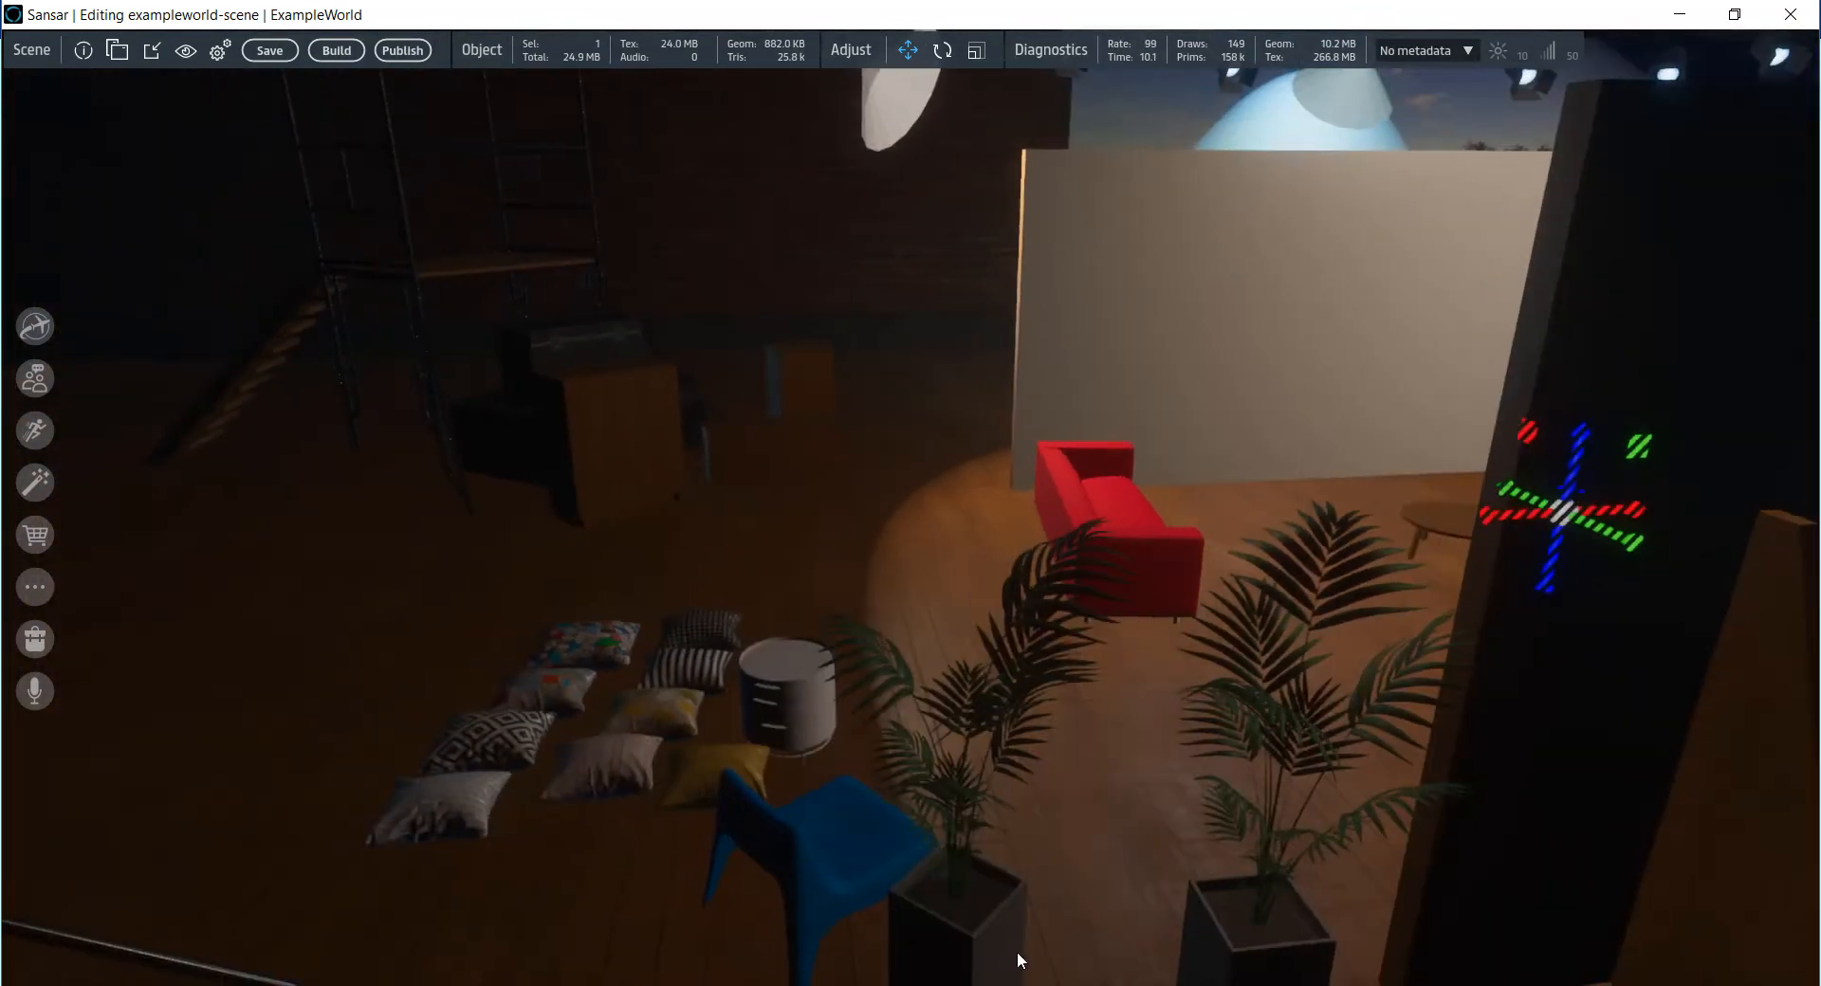
- Move one potted palm from outside the set into the back corner of the lit room beside the window
{"action": "left_click", "coordinate": [1280, 854]}
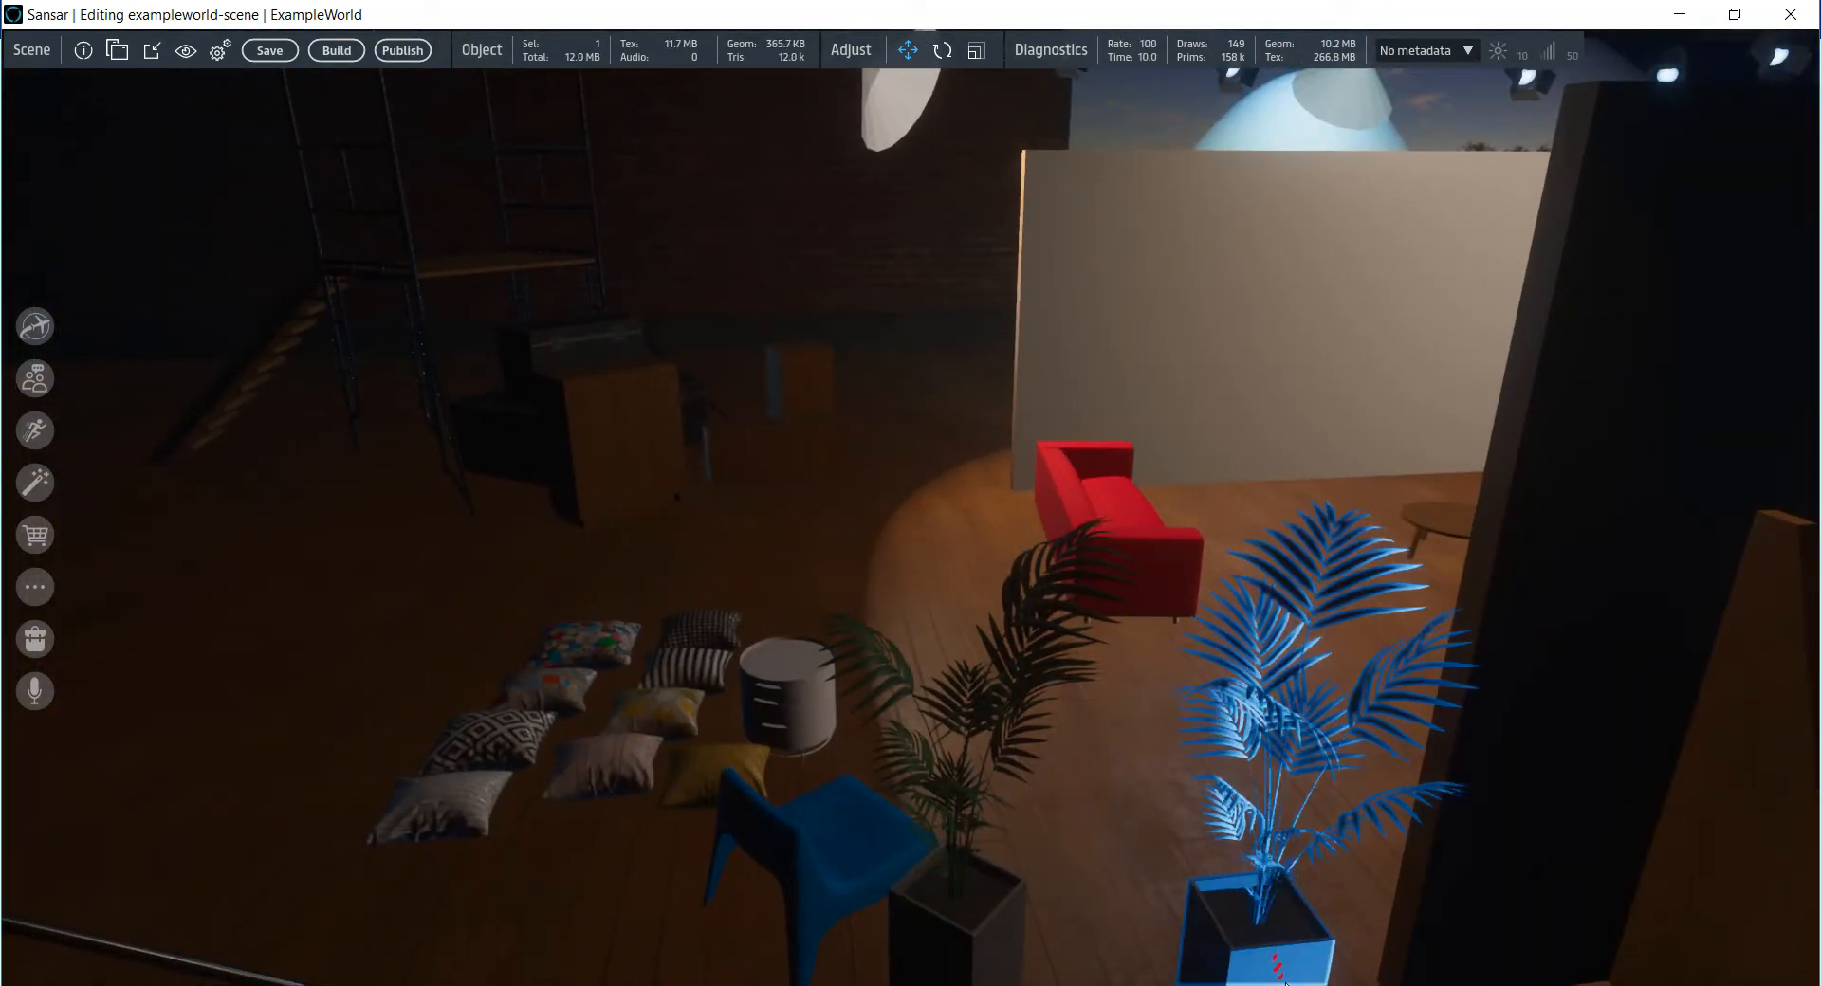
{"action": "left_click_drag", "start_coordinate": [1281, 854], "coordinate": [1232, 673]}
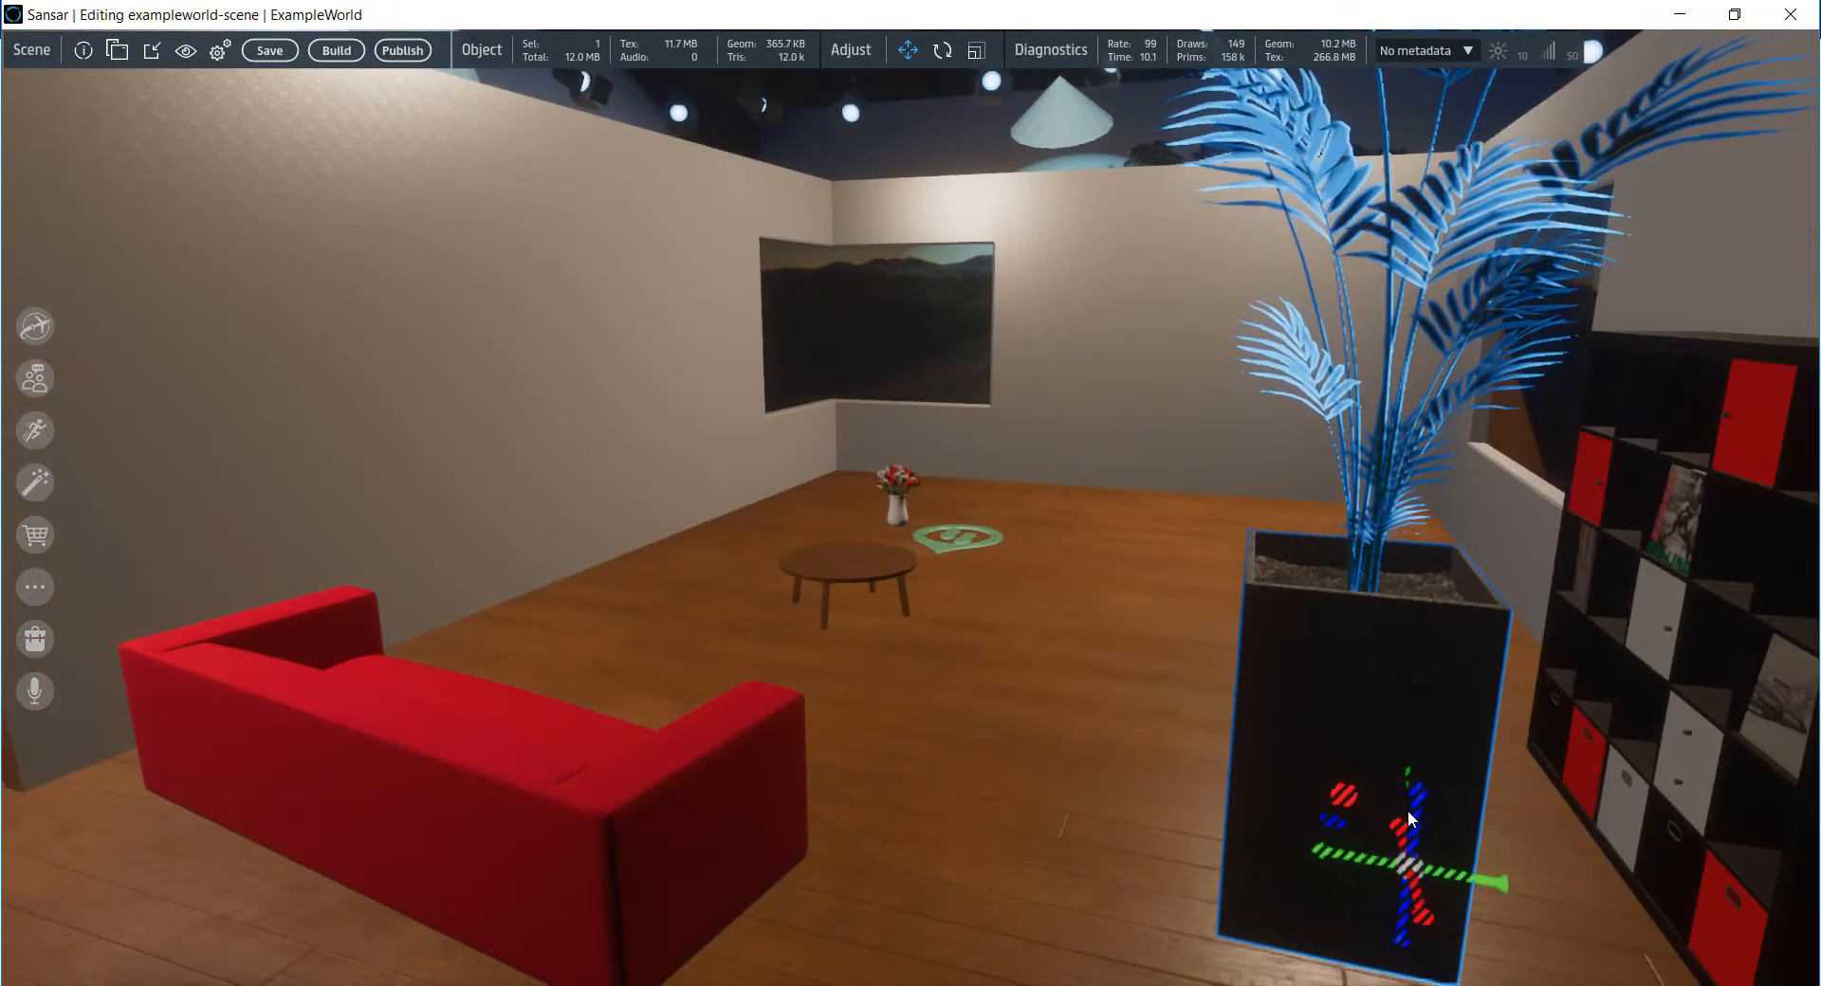
{"action": "left_click_drag", "start_coordinate": [1407, 810], "coordinate": [1419, 469]}
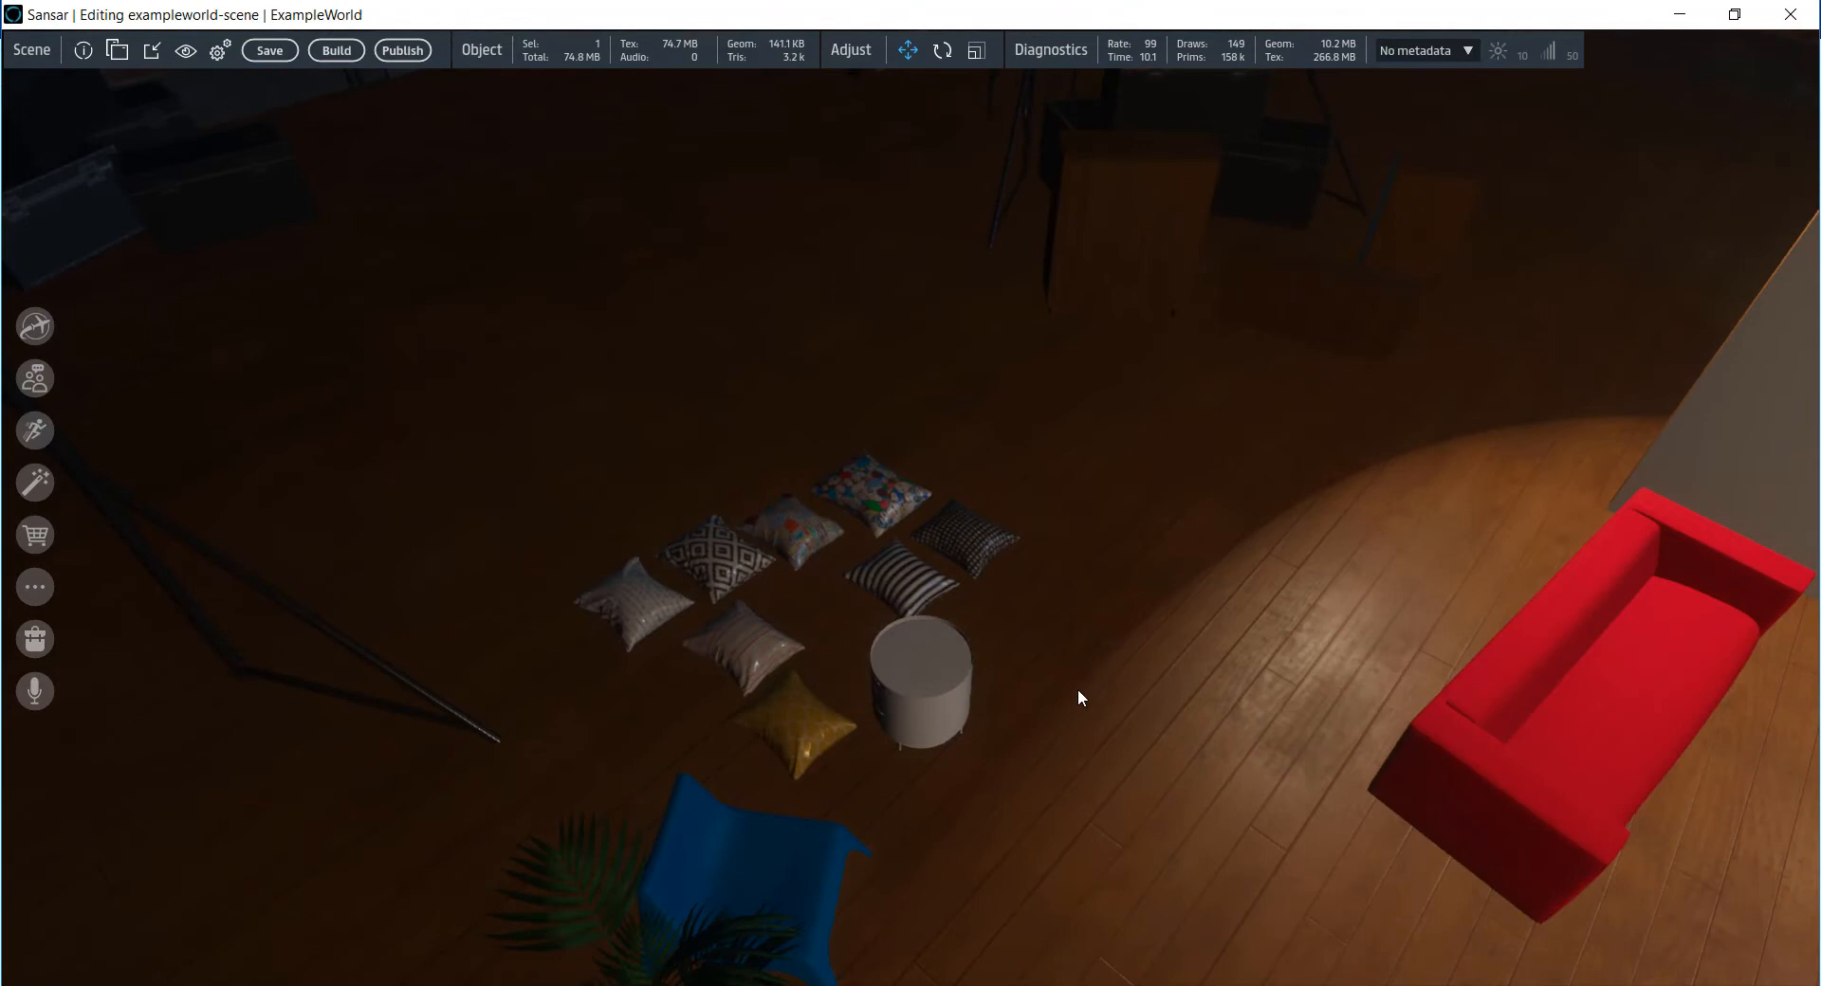
- Move several throw pillows from the dark floor to the lit room's wall and reposition the red sofa near them
{"action": "left_click_drag", "start_coordinate": [1078, 689], "coordinate": [947, 529]}
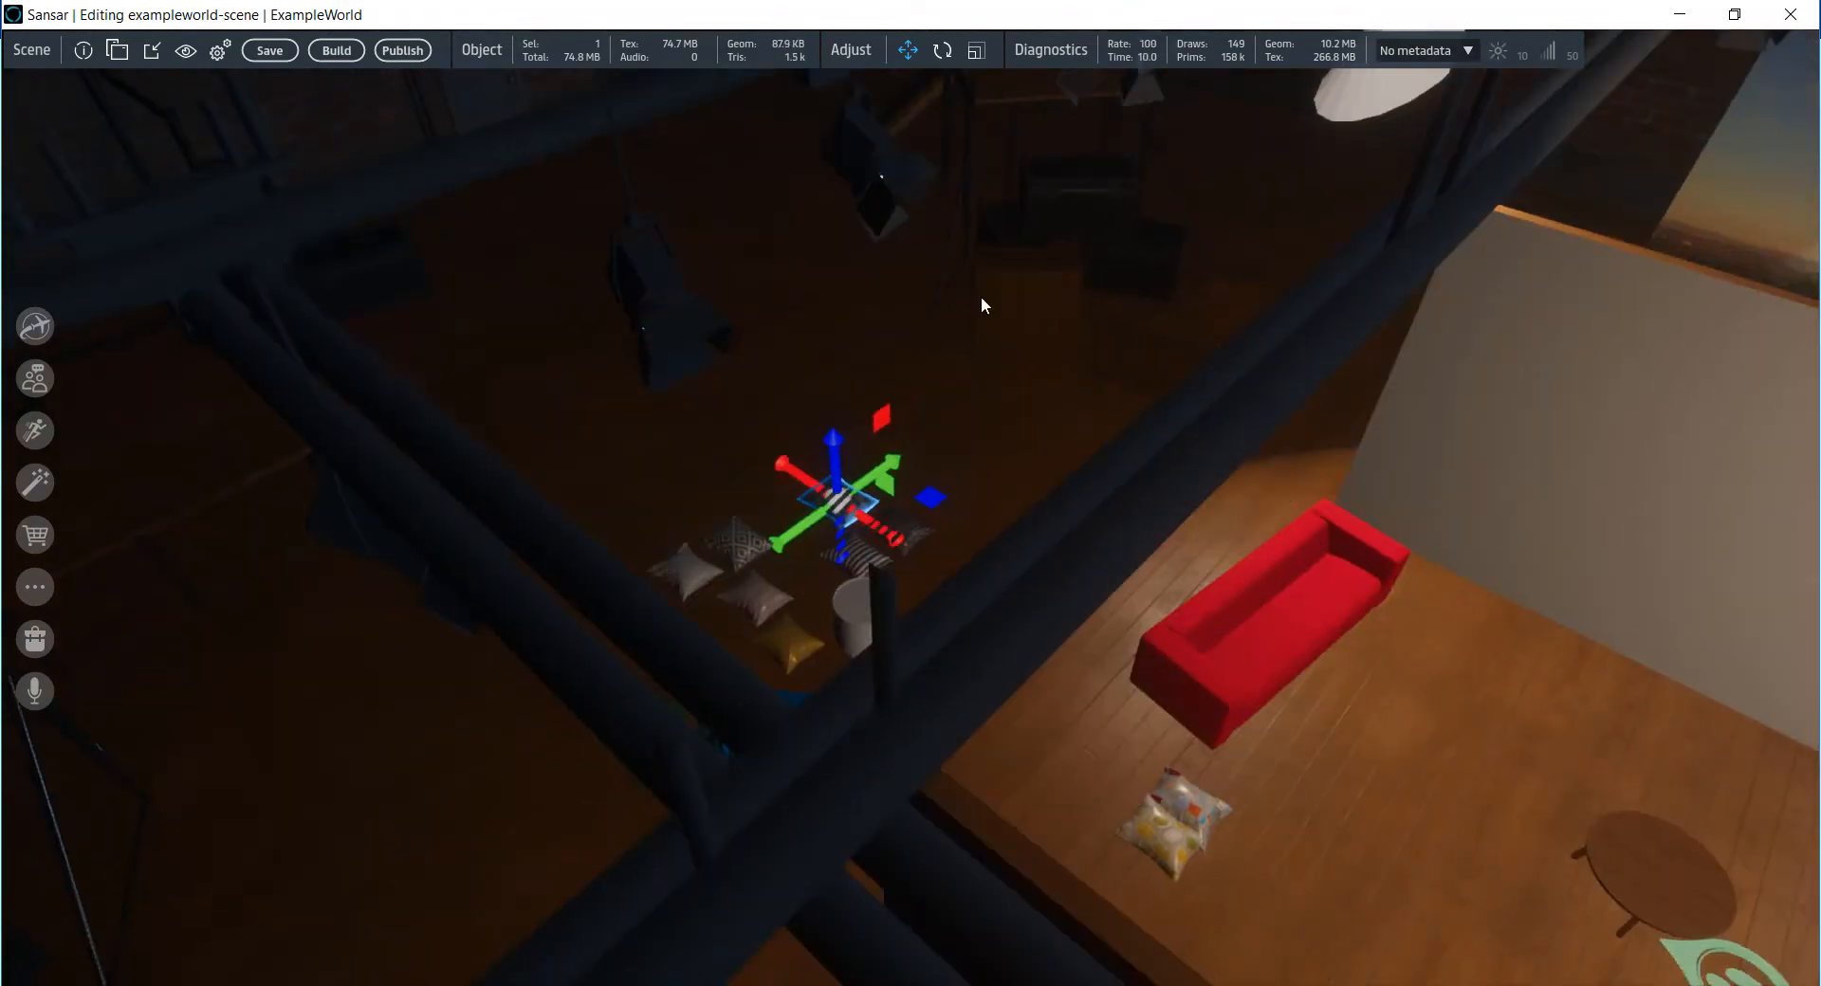
{"action": "left_click_drag", "start_coordinate": [849, 498], "coordinate": [1471, 678]}
{"action": "left_click", "coordinate": [1181, 816]}
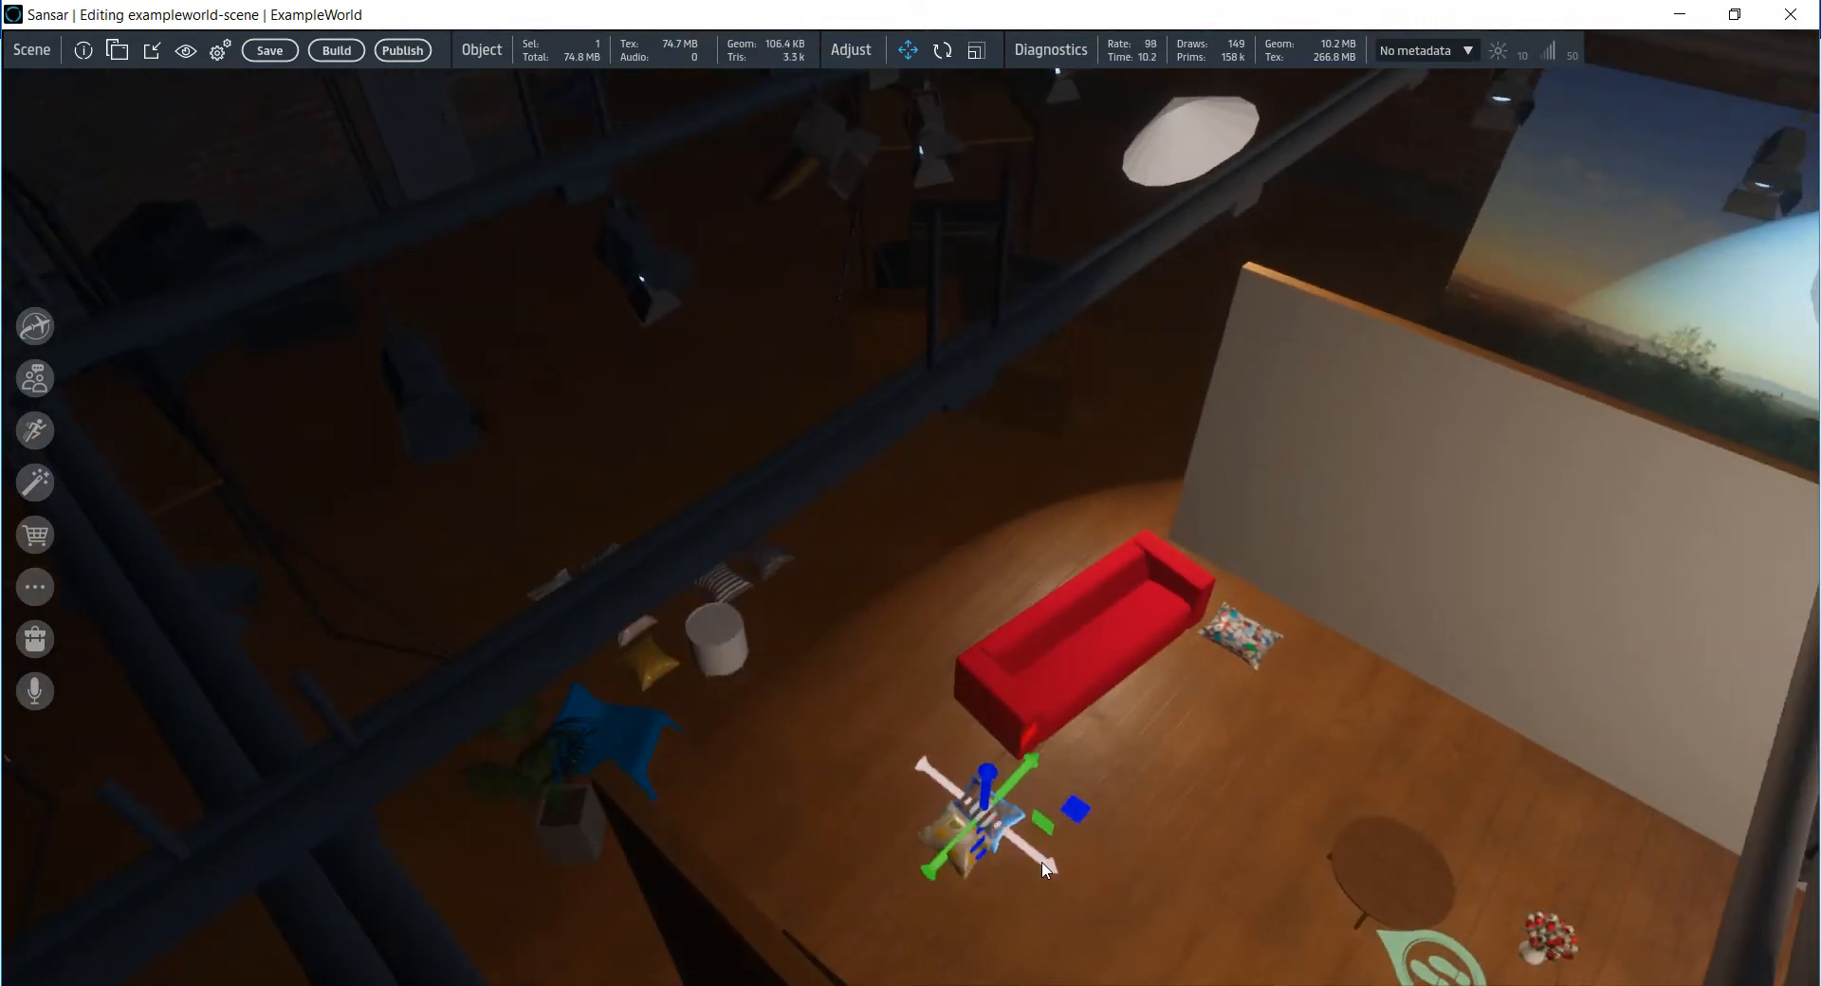
{"action": "left_click_drag", "start_coordinate": [1044, 807], "coordinate": [1354, 670]}
{"action": "left_click", "coordinate": [651, 667]}
{"action": "left_click_drag", "start_coordinate": [651, 668], "coordinate": [1254, 621]}
{"action": "left_click", "coordinate": [1104, 674]}
{"action": "left_click_drag", "start_coordinate": [1125, 629], "coordinate": [1057, 618]}
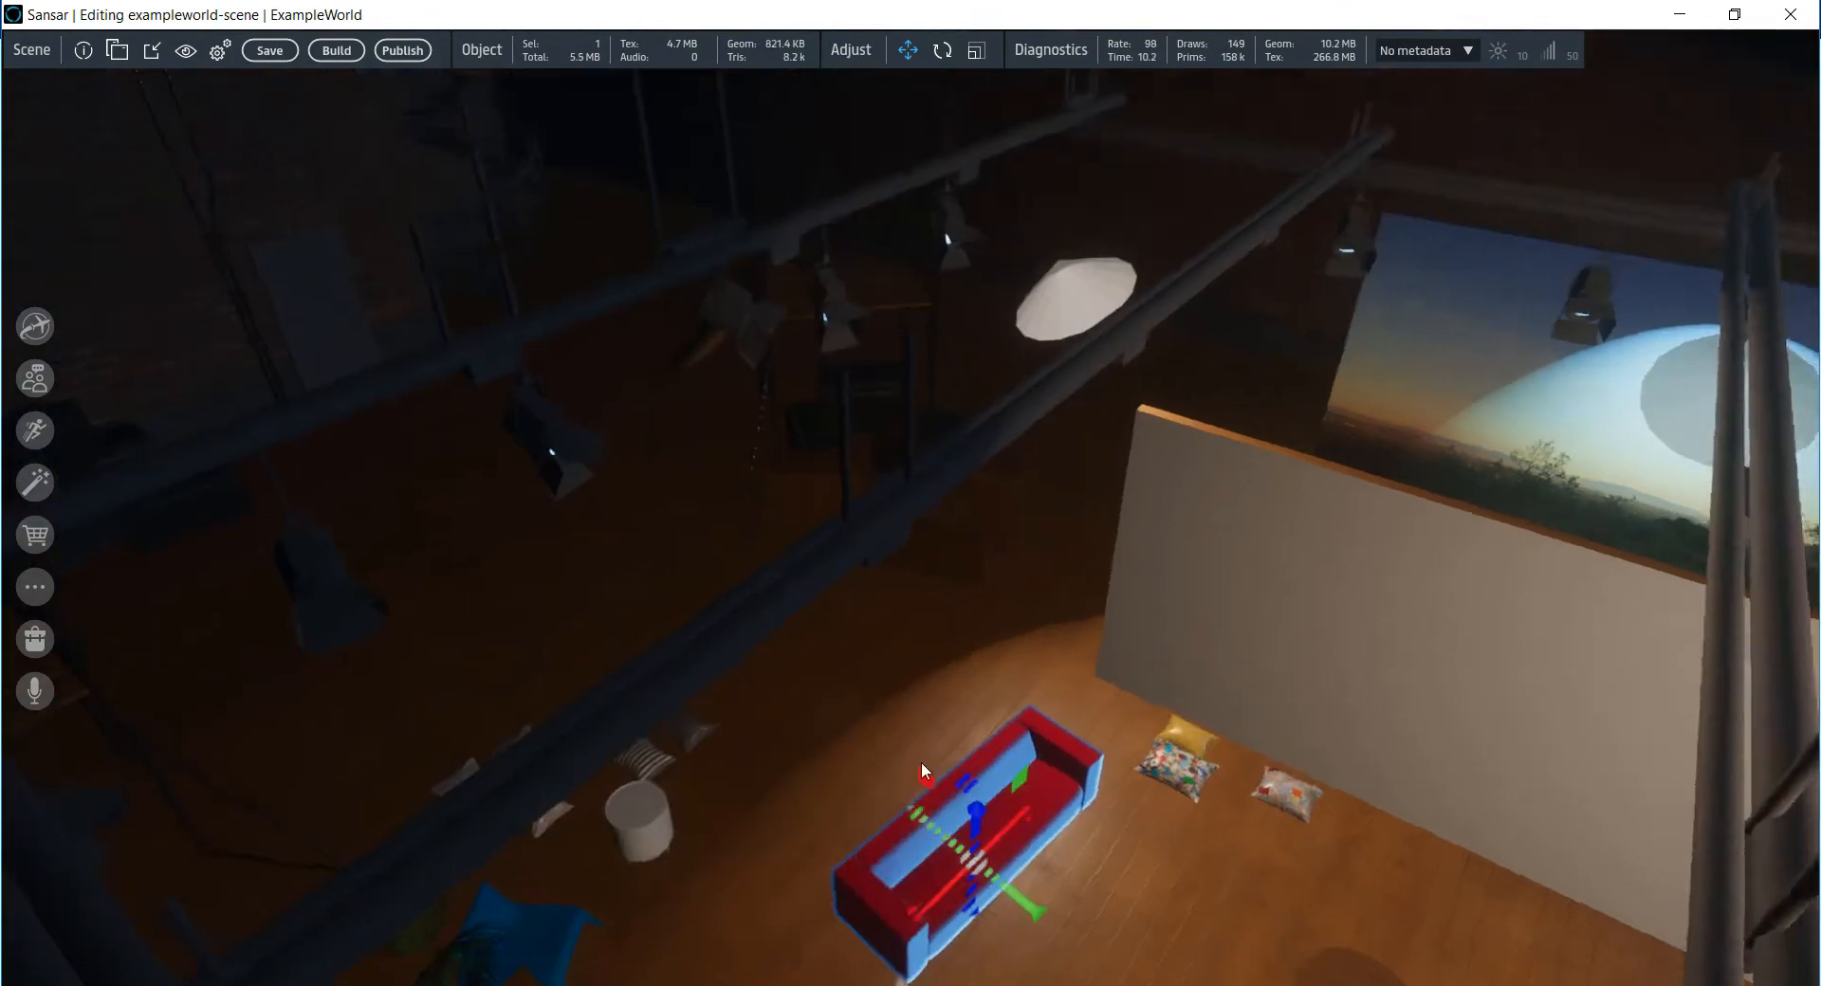
- Place the screen object from the created inventory items in the lit room and raise it above the floor
{"action": "right_click_drag", "start_coordinate": [922, 765], "coordinate": [963, 757]}
{"action": "key", "text": "w"}
{"action": "key", "text": "a"}
{"action": "key", "text": "w"}
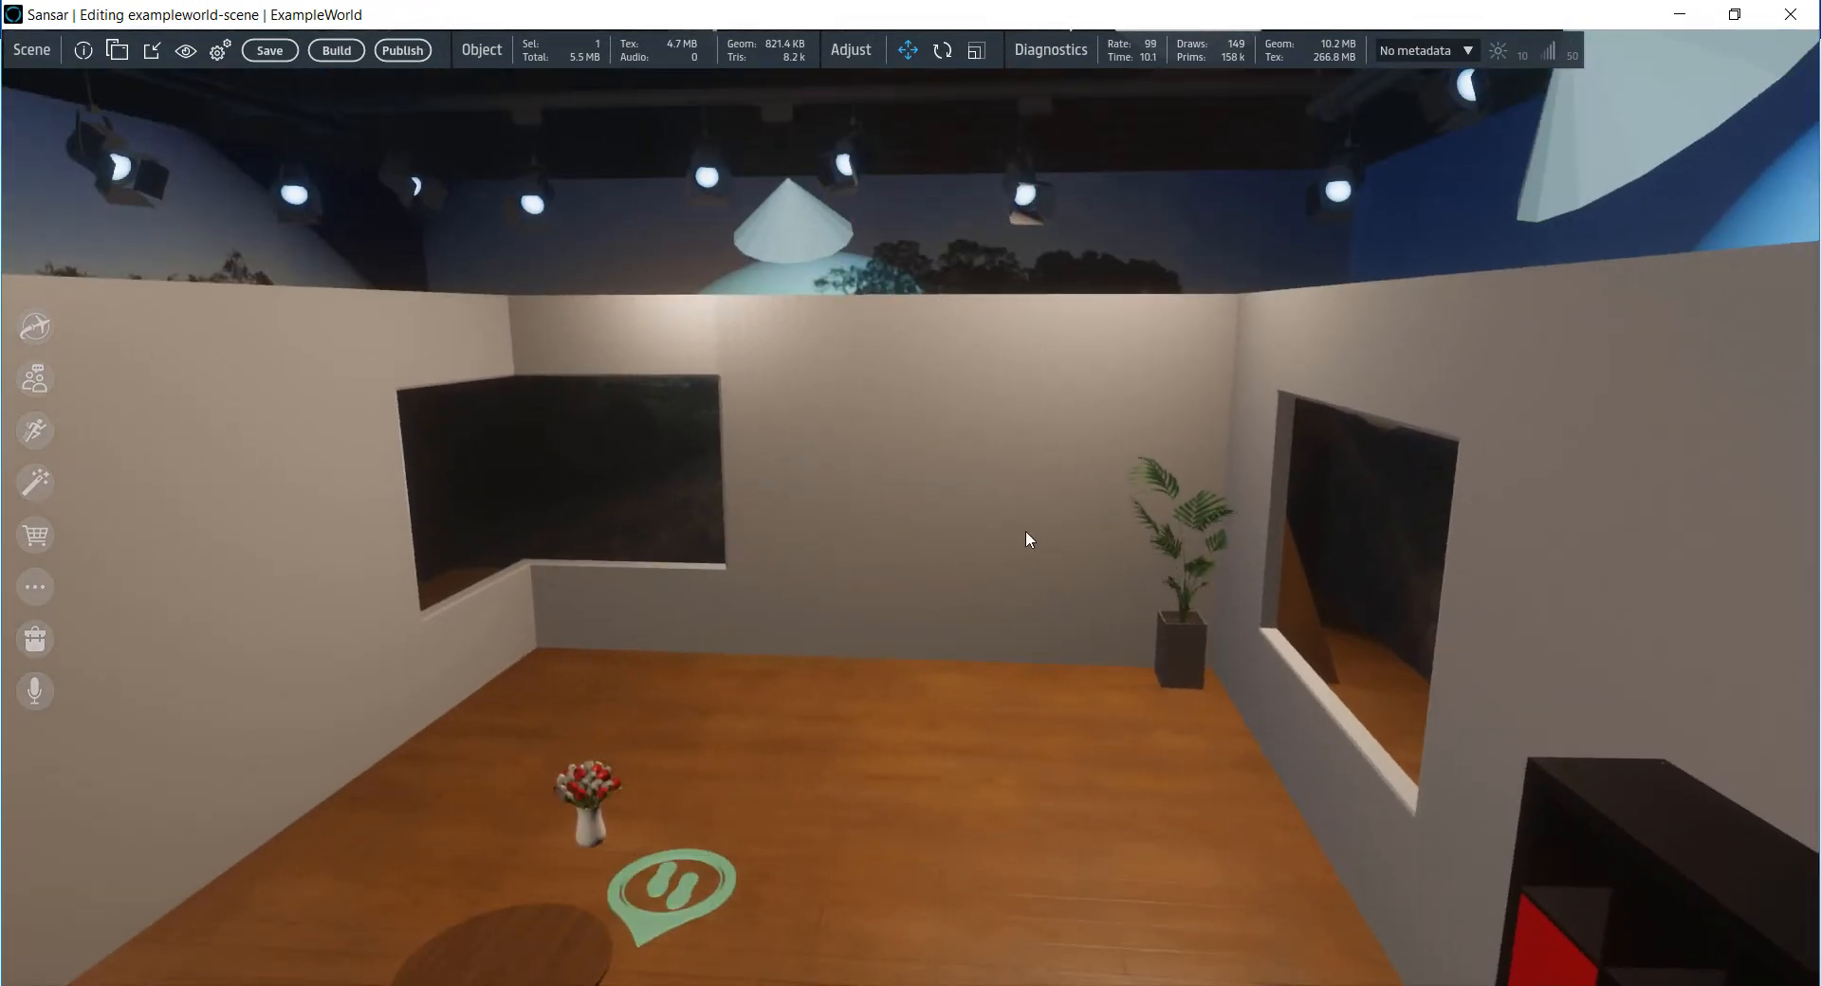
{"action": "left_click", "coordinate": [118, 52]}
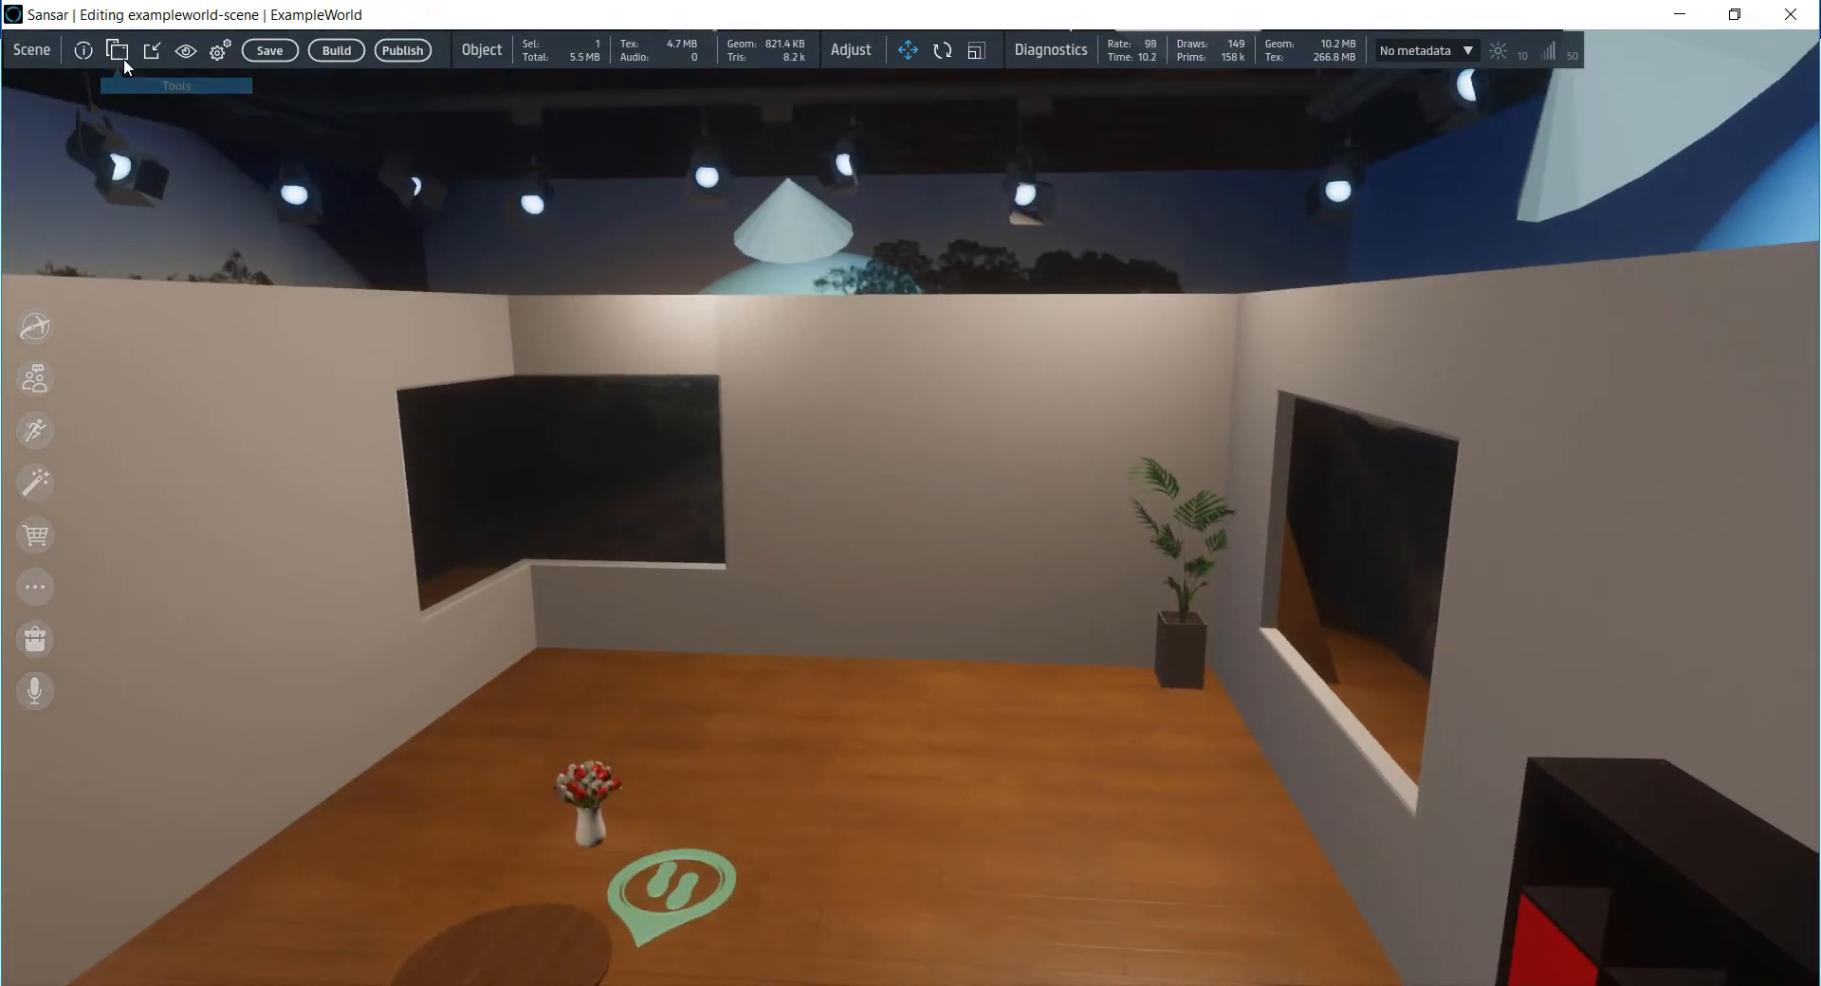
{"action": "left_click", "coordinate": [168, 180]}
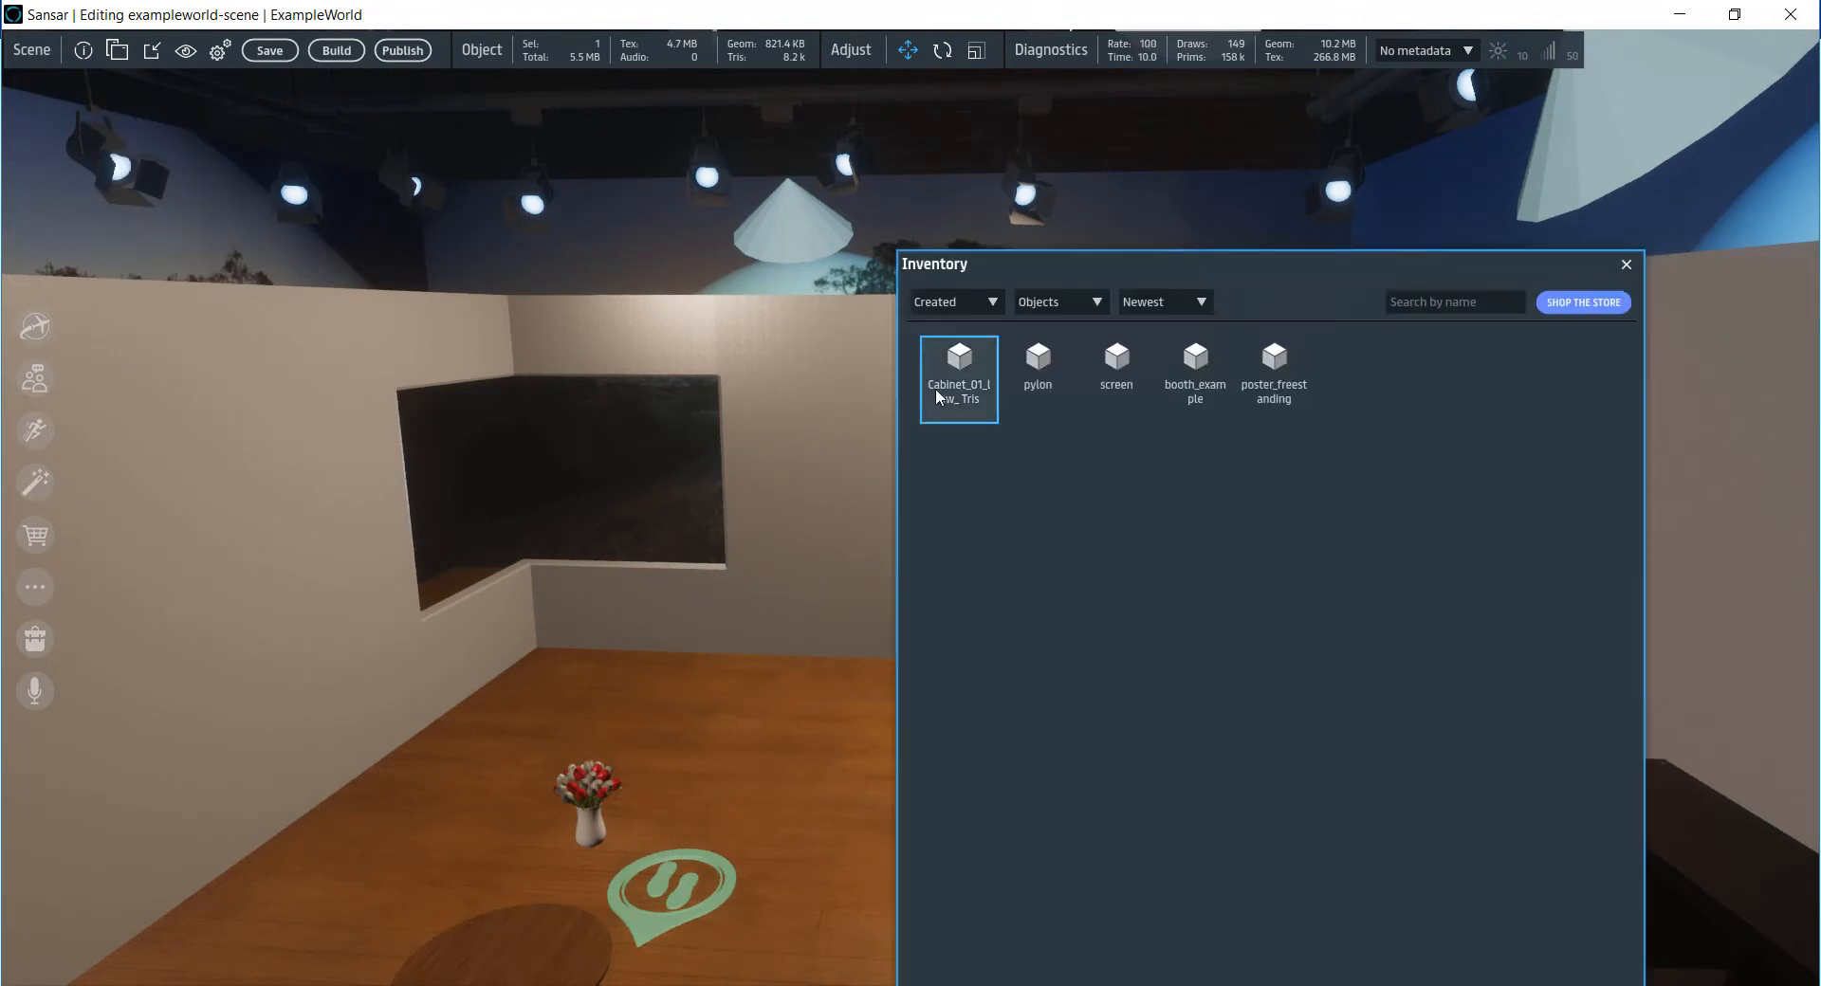
{"action": "left_click", "coordinate": [1119, 370]}
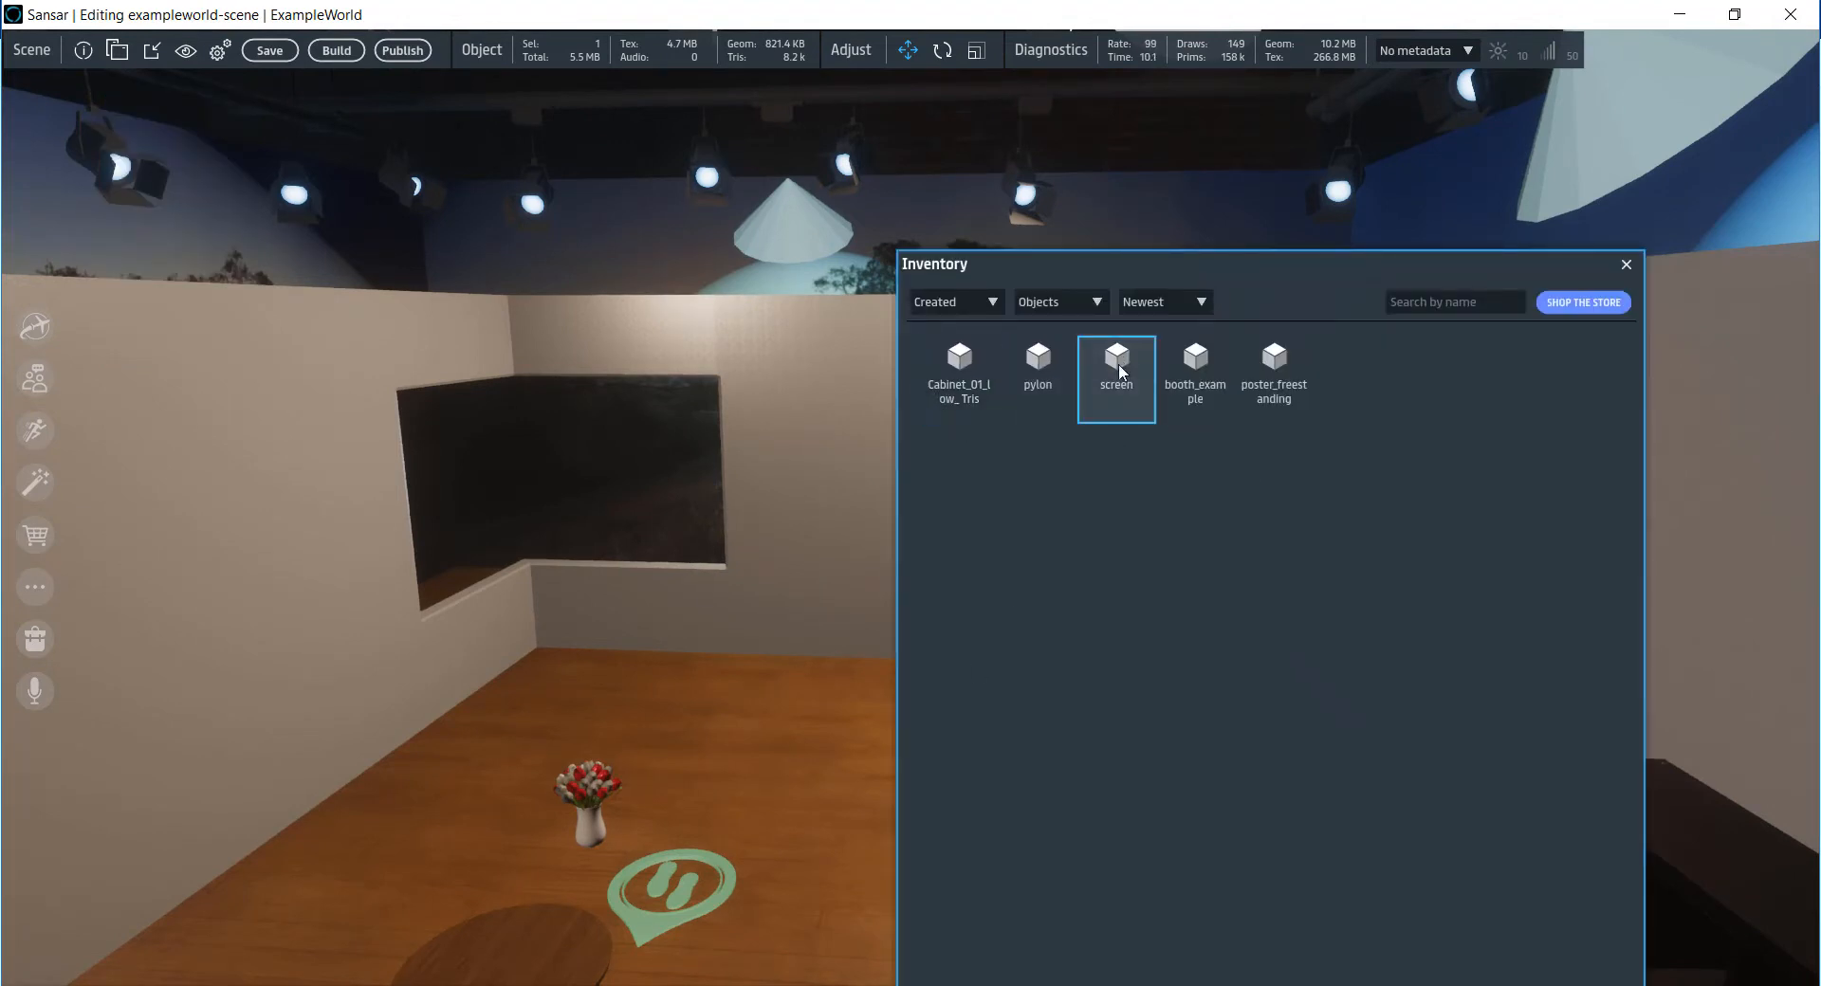
{"action": "left_click_drag", "start_coordinate": [1246, 267], "coordinate": [329, 151]}
{"action": "mouse_move", "coordinate": [192, 242]}
{"action": "left_mouse_down"}
{"action": "mouse_move", "coordinate": [964, 497]}
{"action": "mouse_move", "coordinate": [926, 760]}
{"action": "left_mouse_up"}
{"action": "left_click_drag", "start_coordinate": [922, 685], "coordinate": [920, 446]}
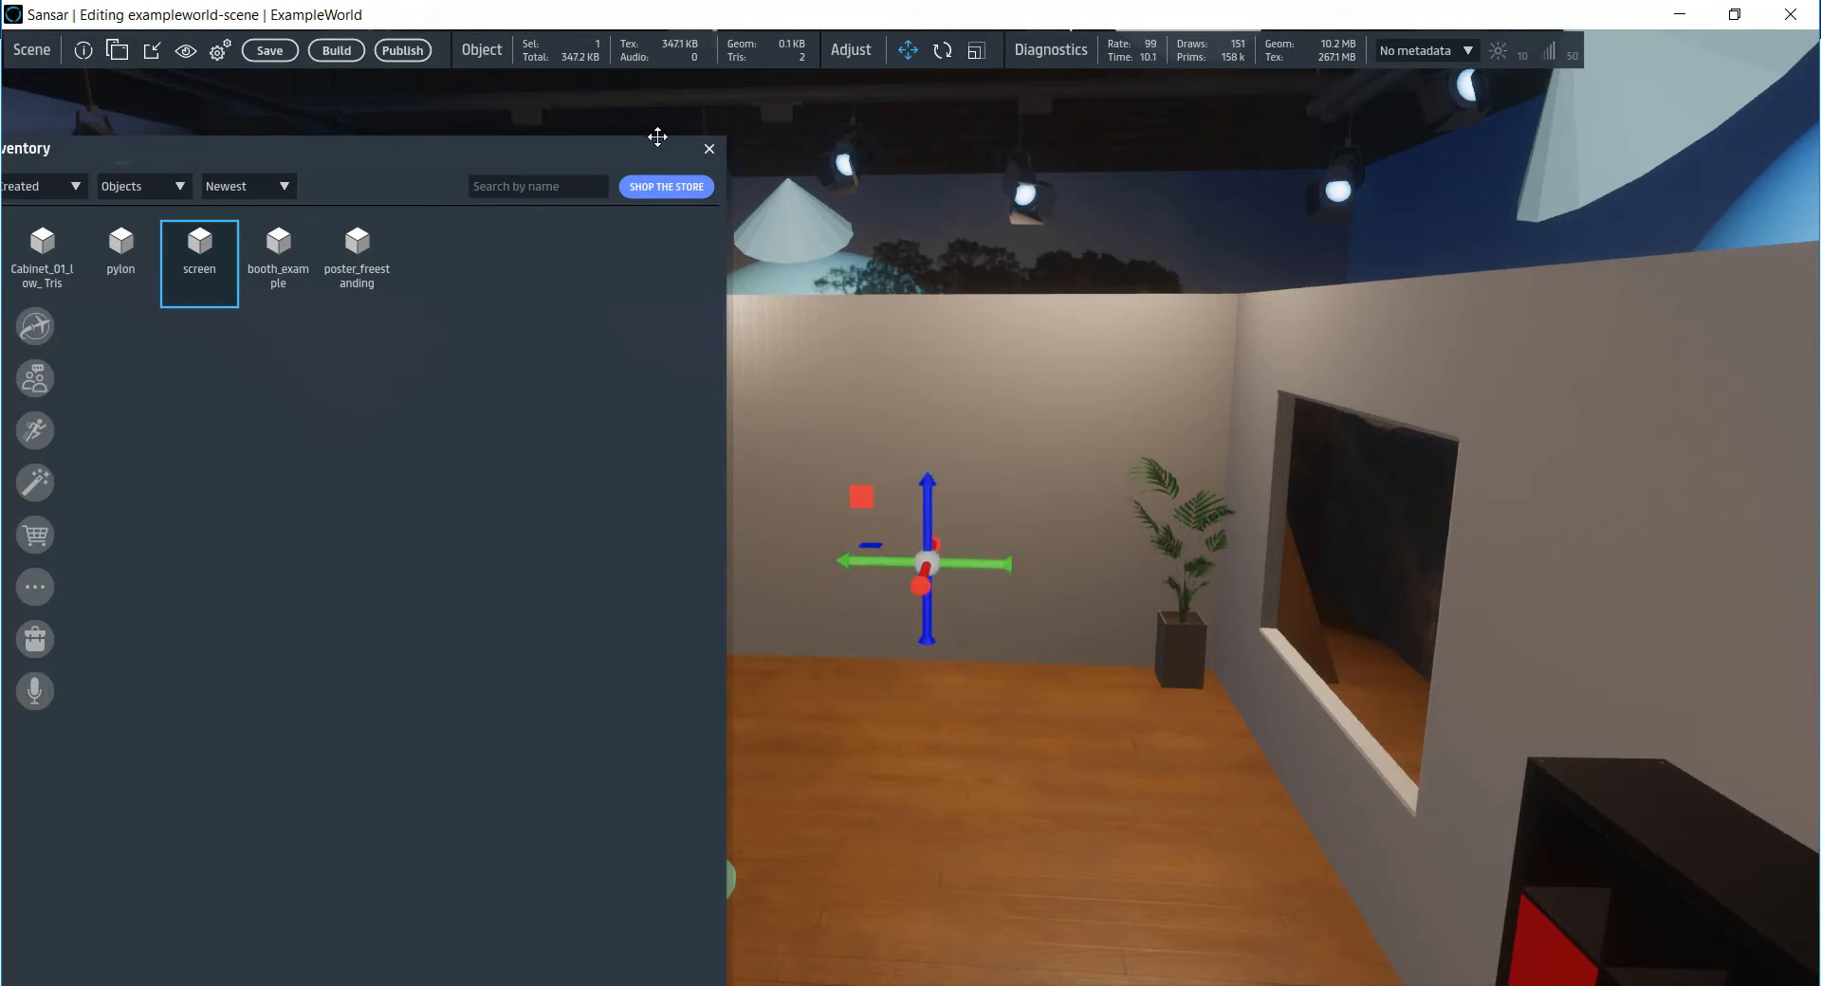
- Set the placed screen's scale to 25 and its Z rotation to 180
{"action": "left_click", "coordinate": [116, 50]}
{"action": "left_click", "coordinate": [195, 115]}
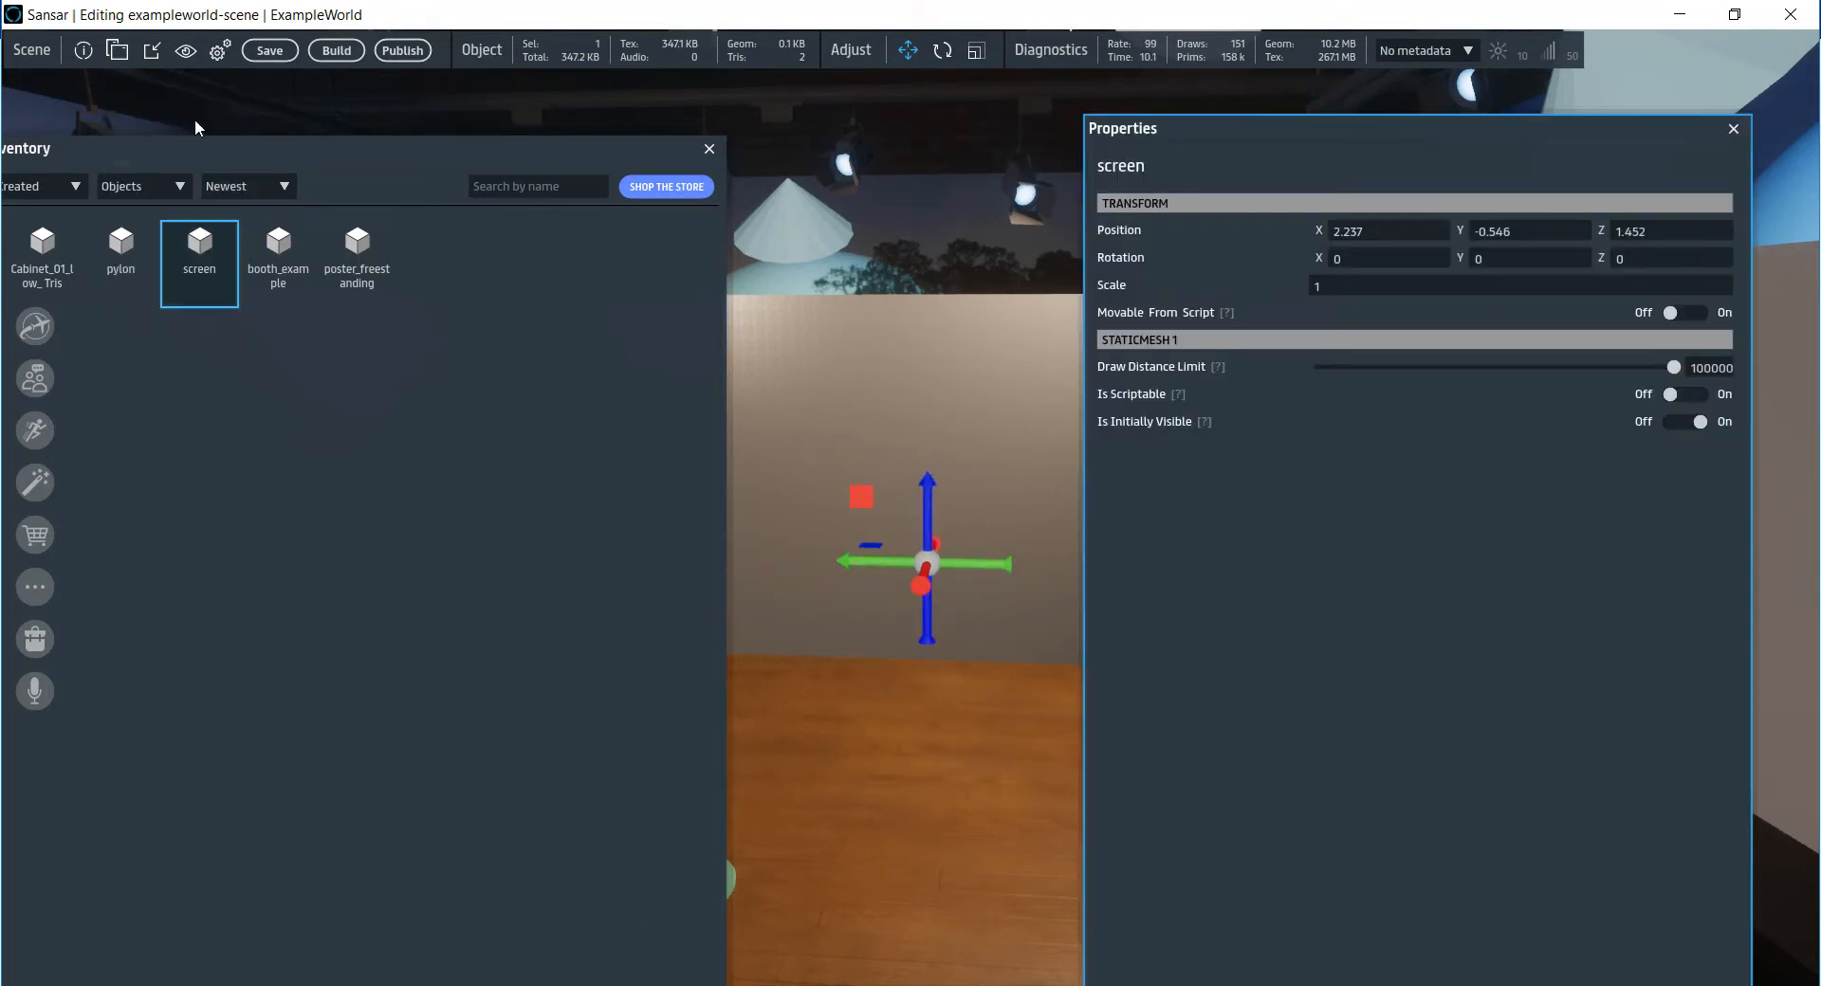
{"action": "left_click", "coordinate": [1415, 286]}
{"action": "type", "text": "25"}
{"action": "left_click", "coordinate": [1651, 264]}
{"action": "type", "text": "180"}
{"action": "key", "text": "Return"}
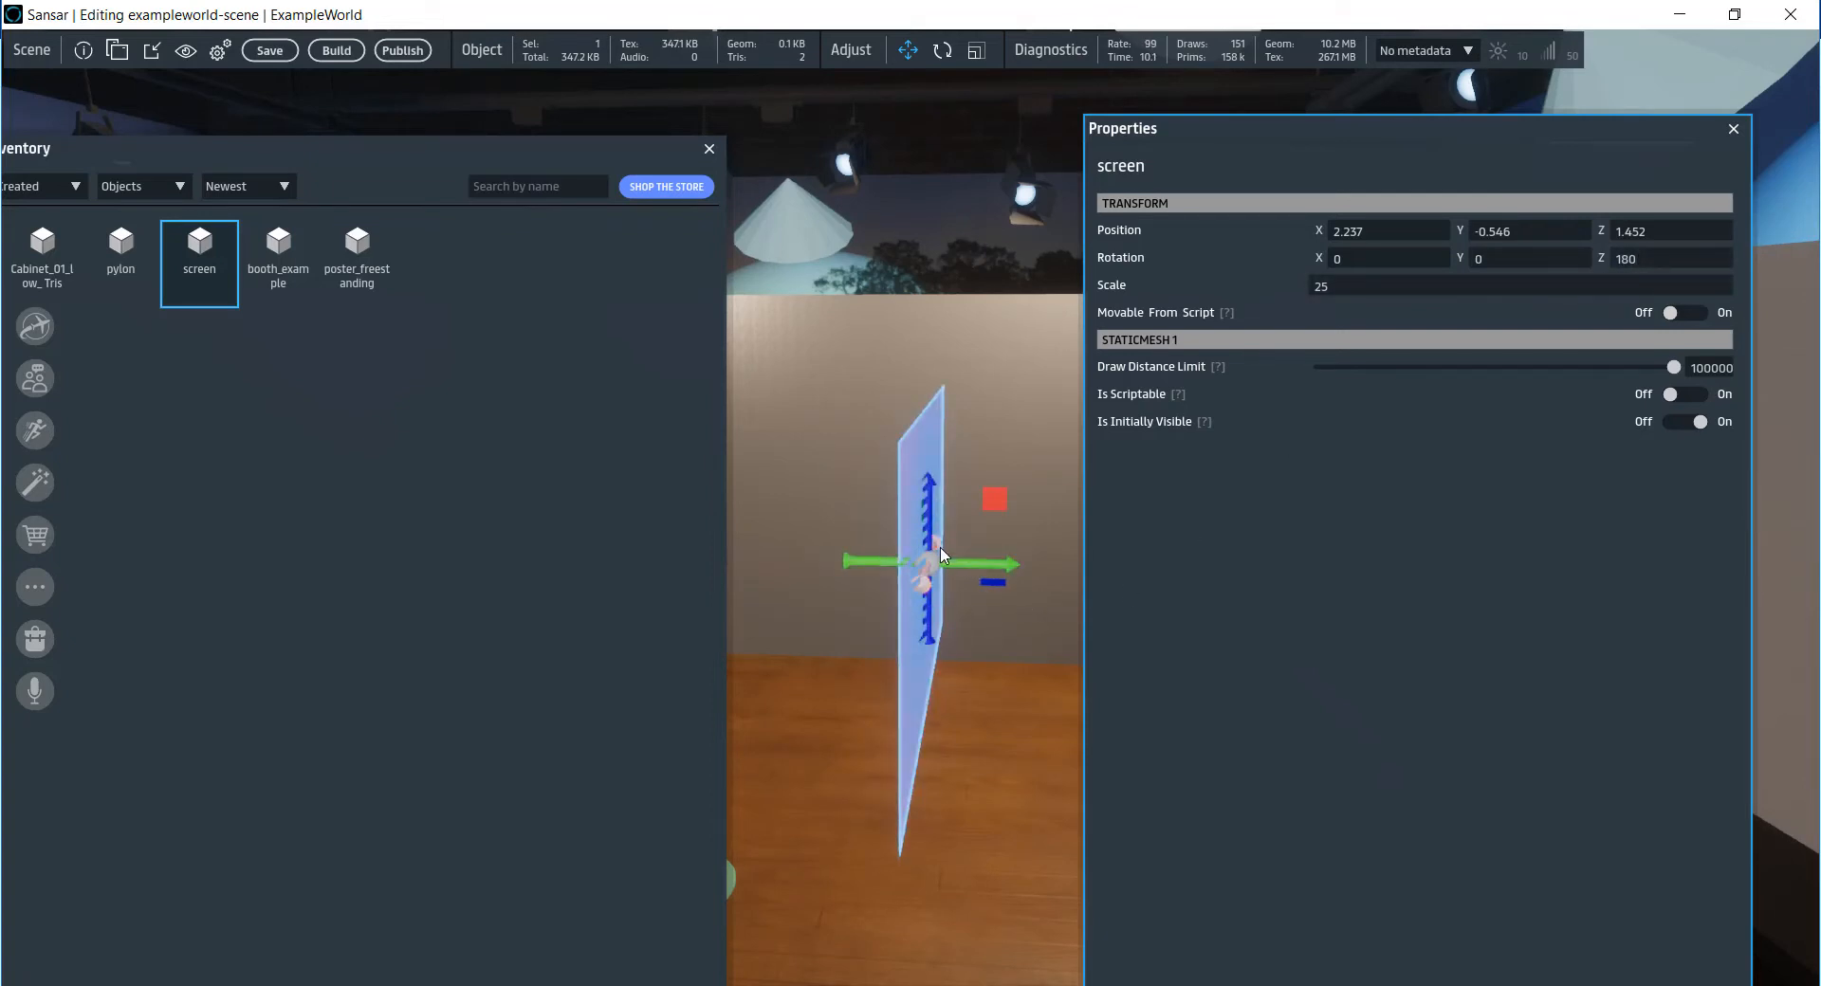
- Turn the screen to face into the room and position it flat against the back wall, raised between the corner window and the palm
{"action": "left_click_drag", "start_coordinate": [1001, 567], "coordinate": [1003, 576]}
{"action": "key", "text": "2"}
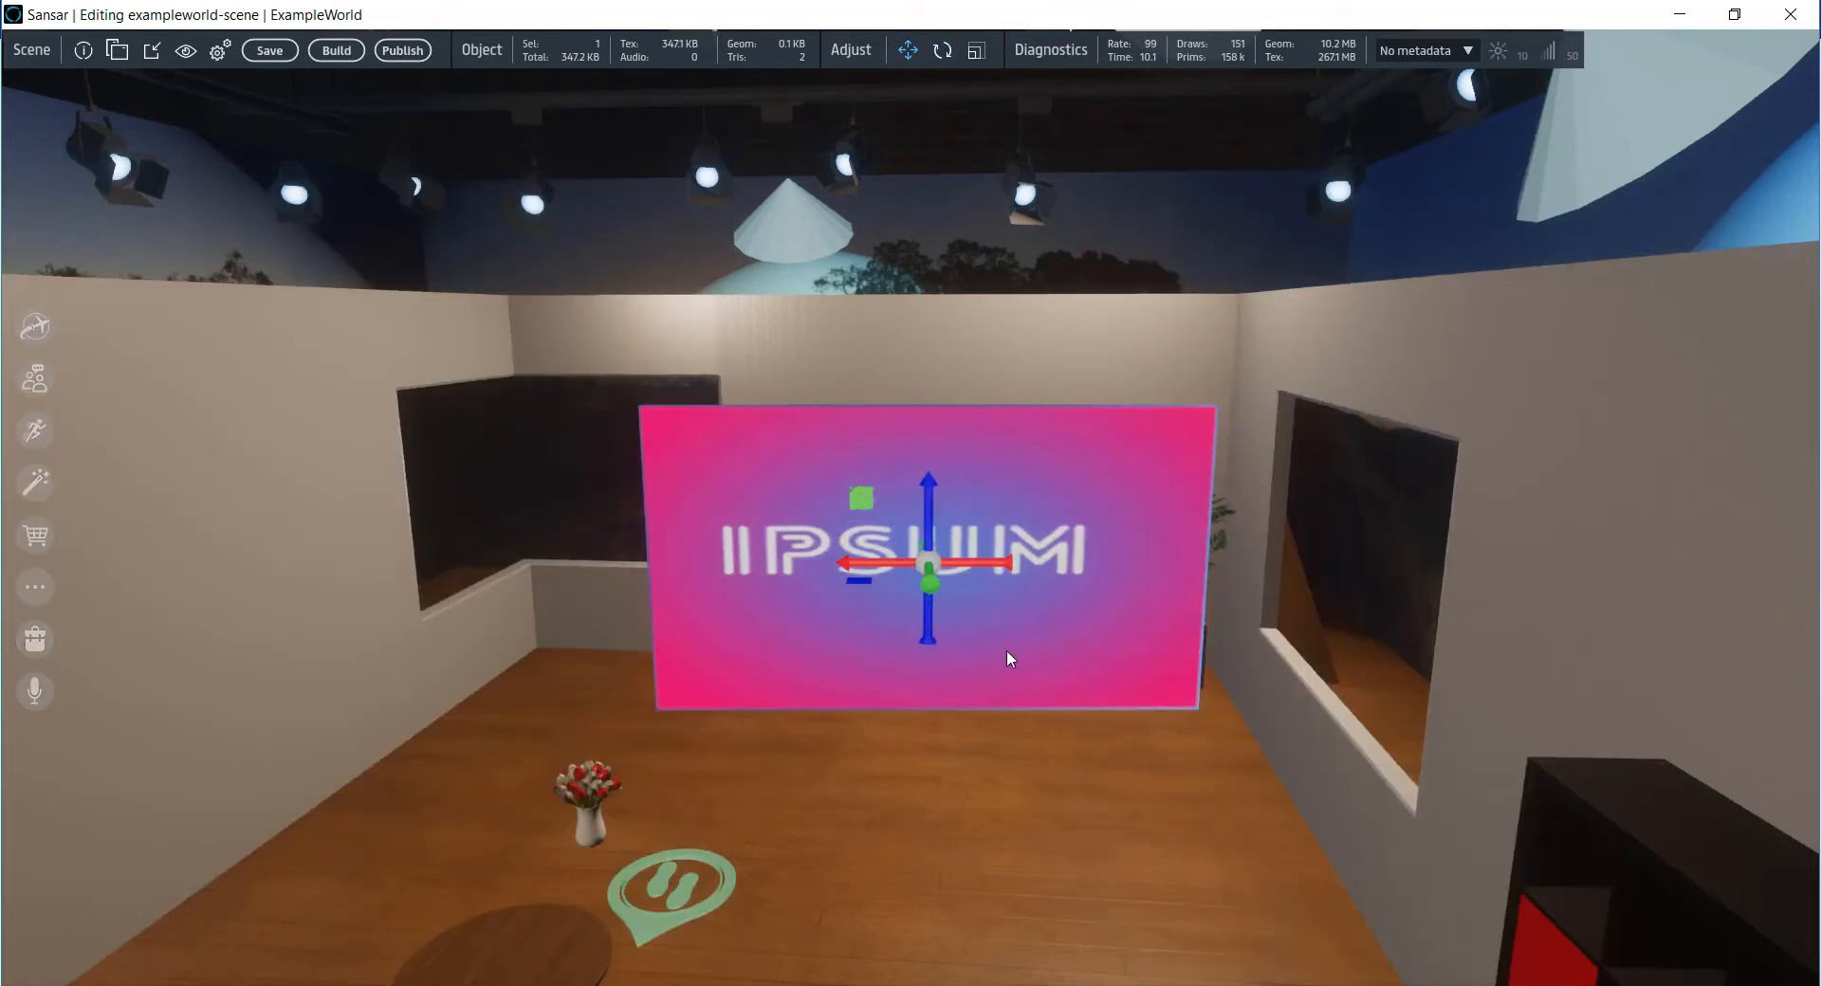
{"action": "key", "text": "2"}
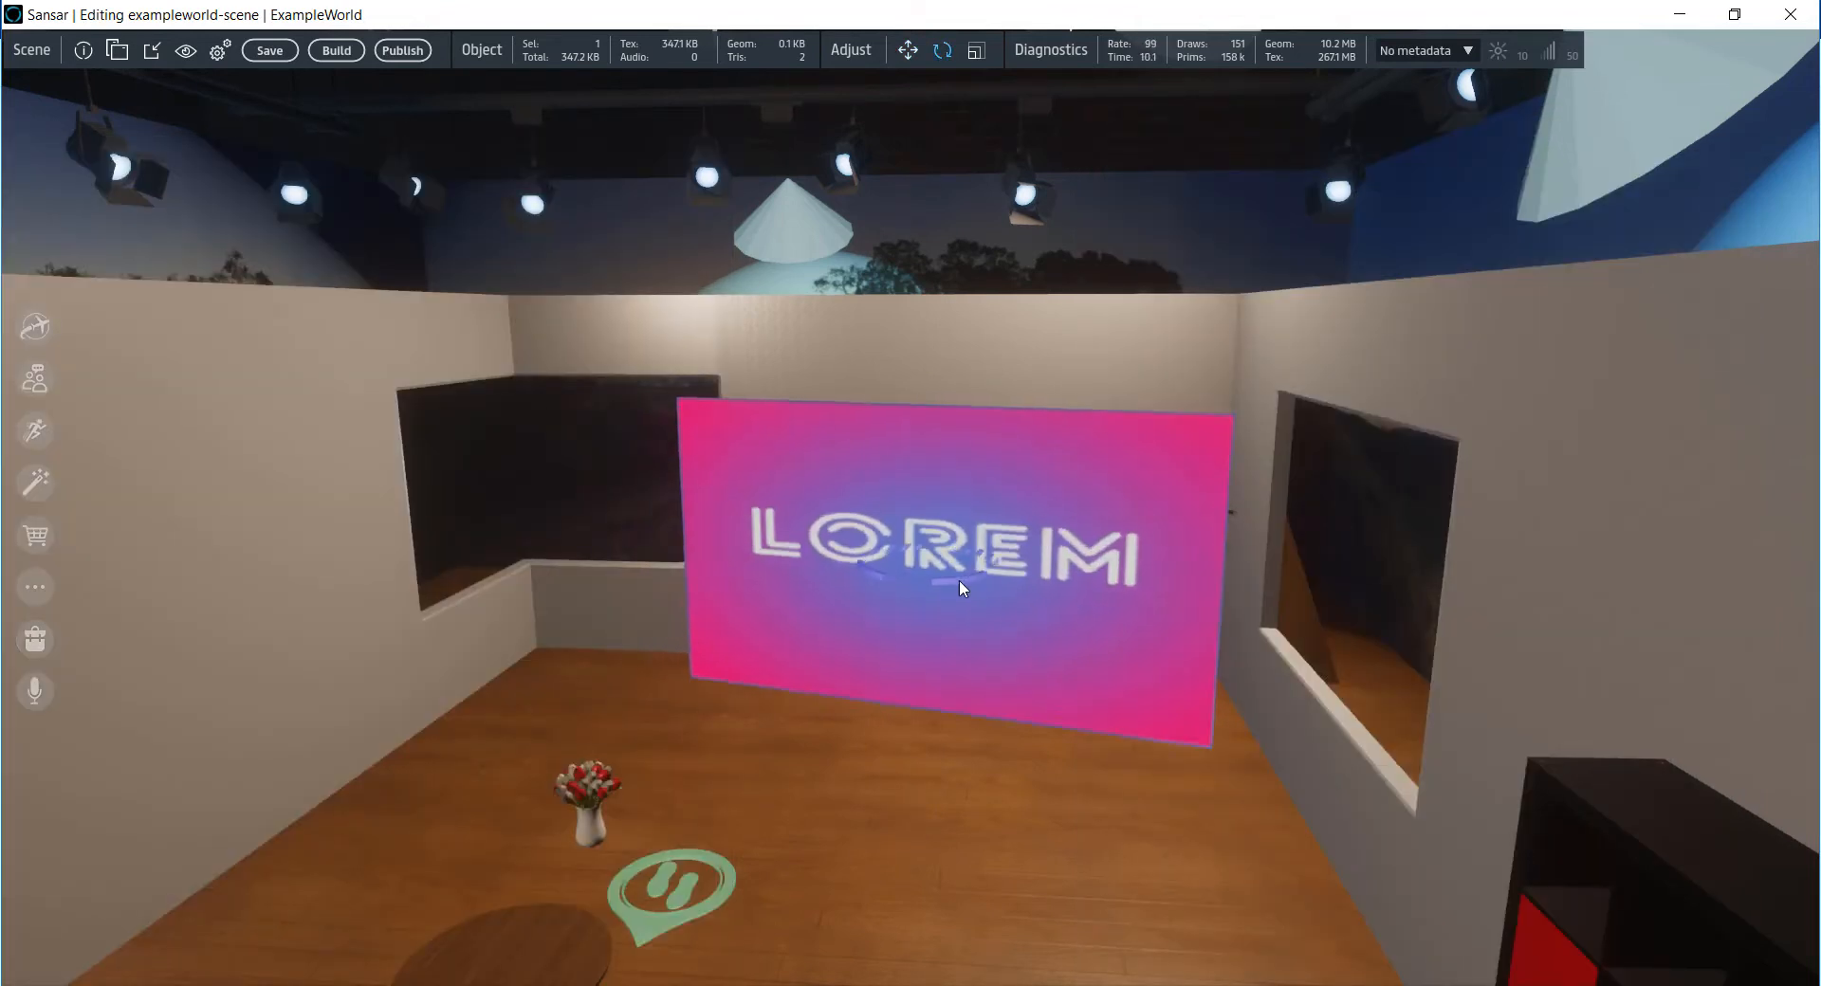
{"action": "left_click_drag", "start_coordinate": [986, 576], "coordinate": [1069, 275]}
{"action": "key", "text": "1"}
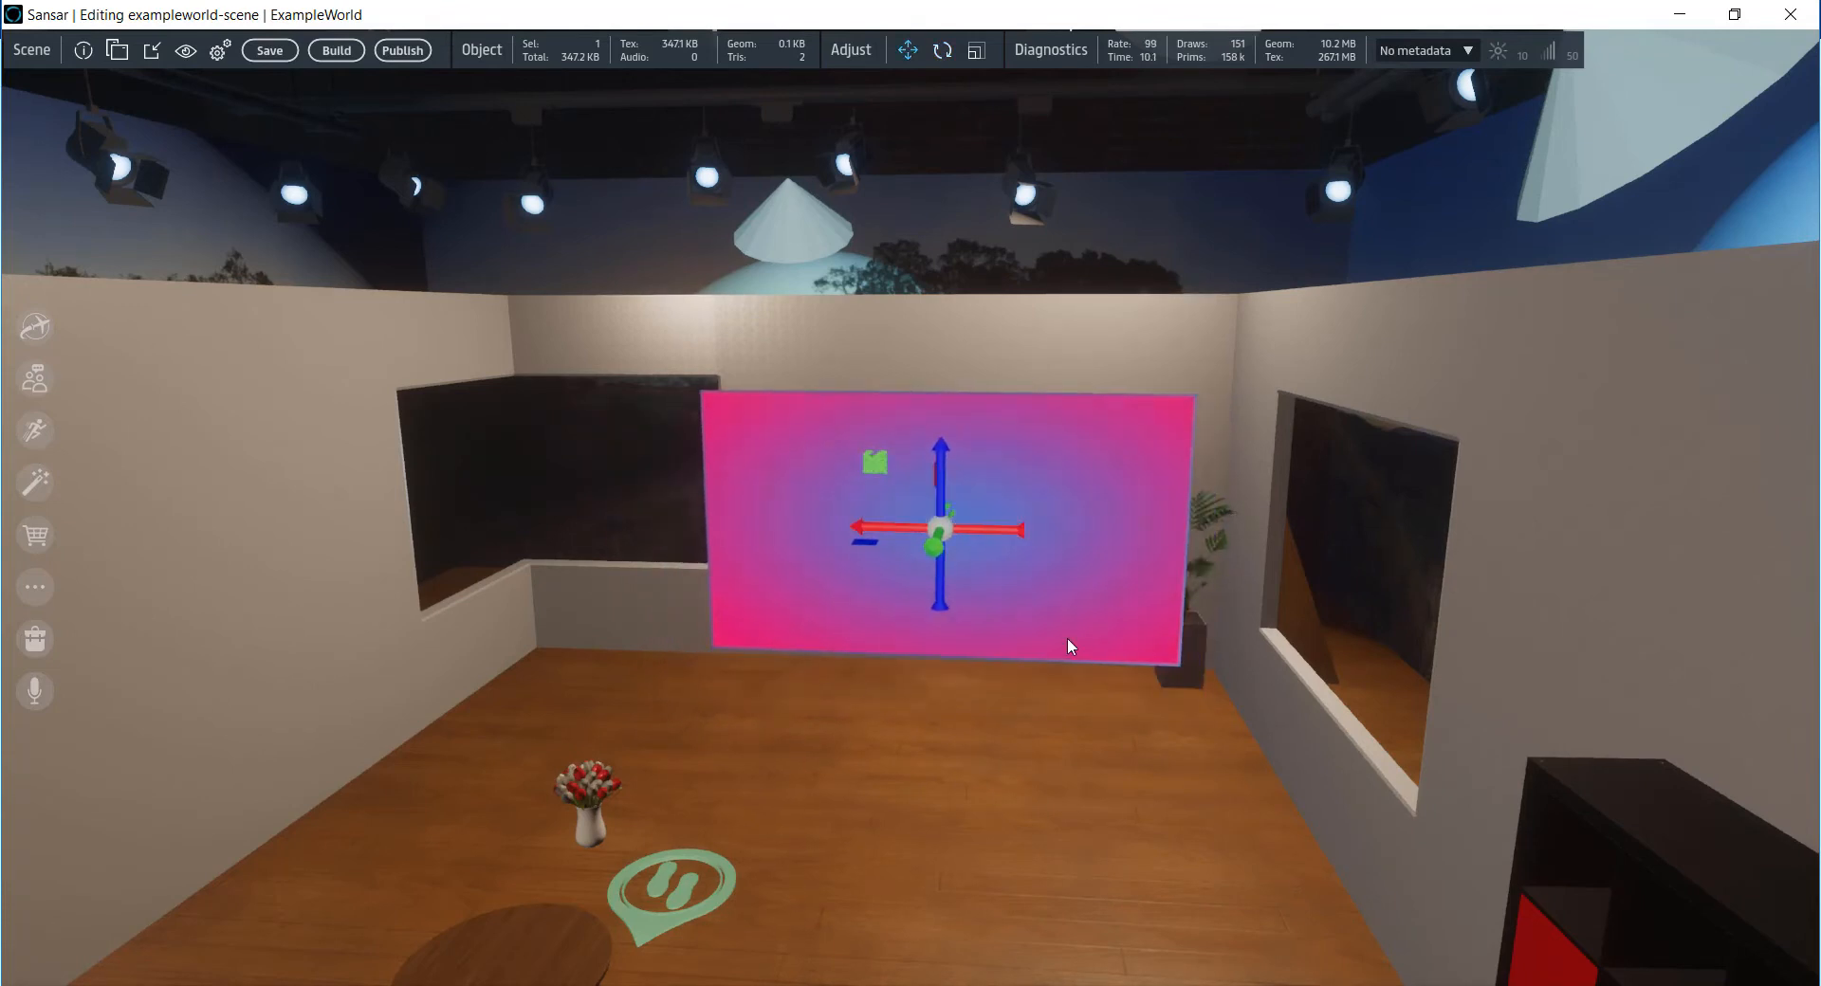
{"action": "mouse_move", "coordinate": [929, 549]}
{"action": "left_mouse_down"}
{"action": "mouse_move", "coordinate": [1129, 171]}
{"action": "mouse_move", "coordinate": [926, 562]}
{"action": "left_mouse_up"}
{"action": "key", "text": "2"}
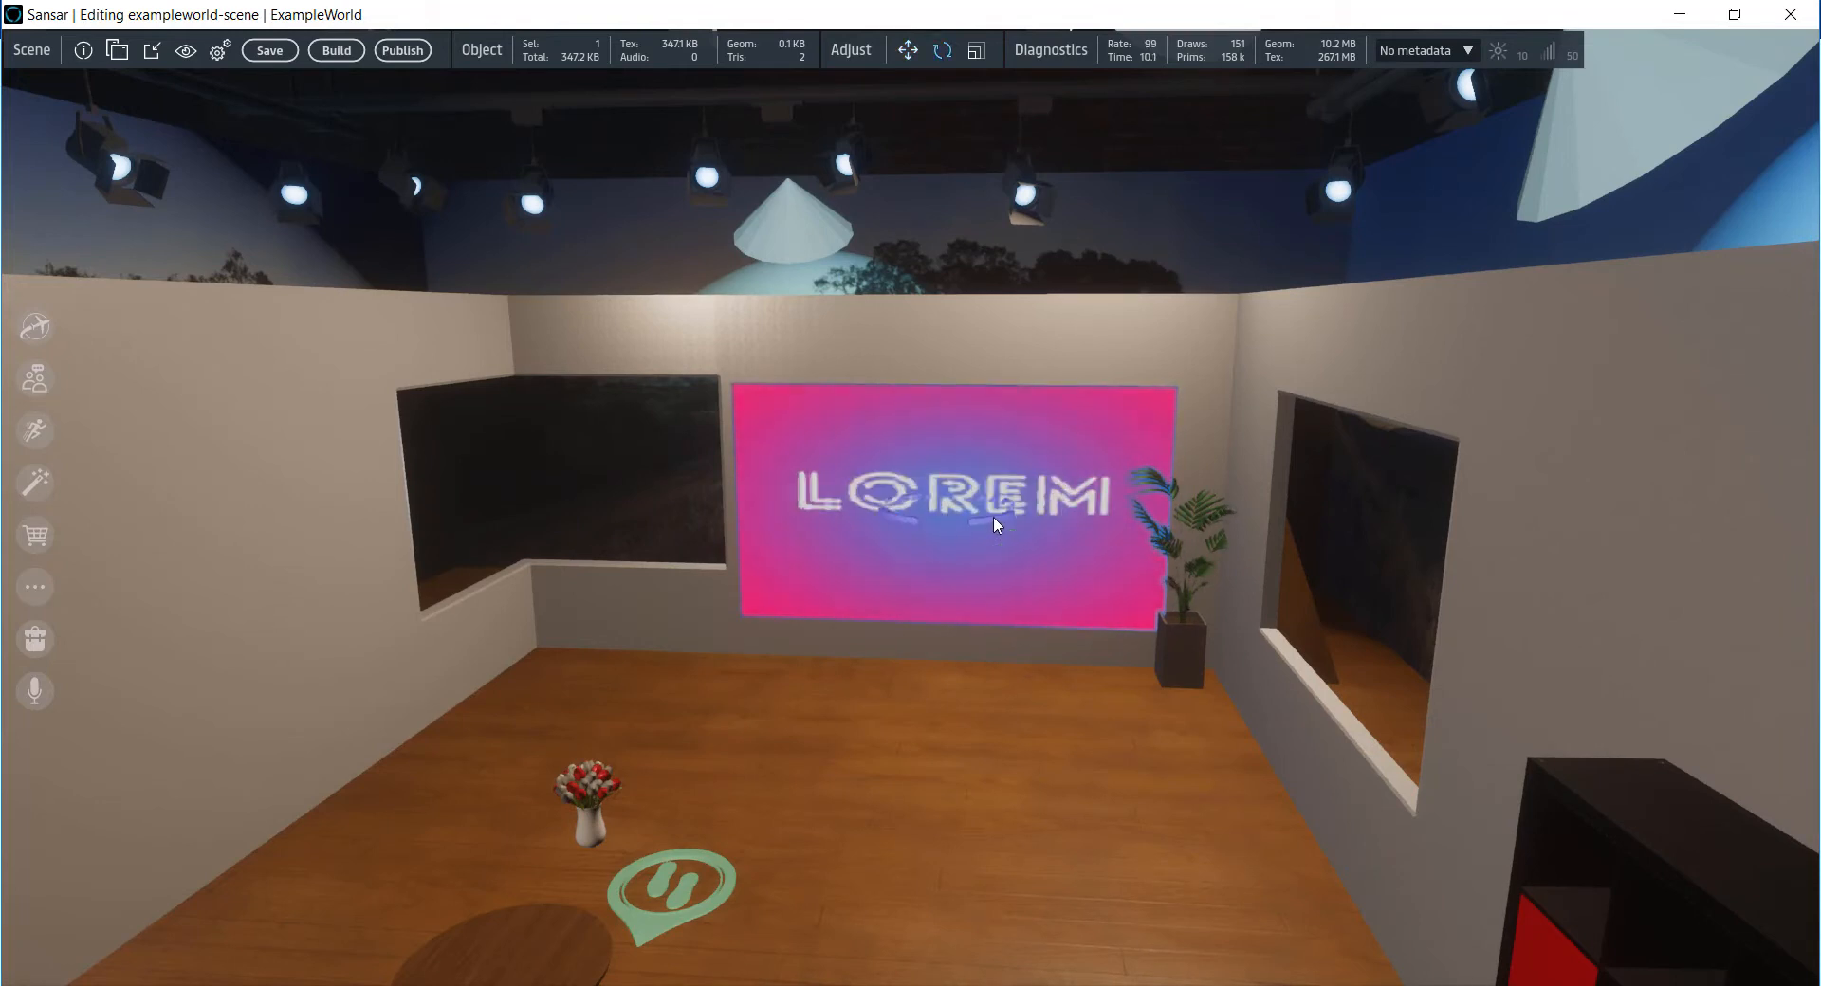
{"action": "key", "text": "1"}
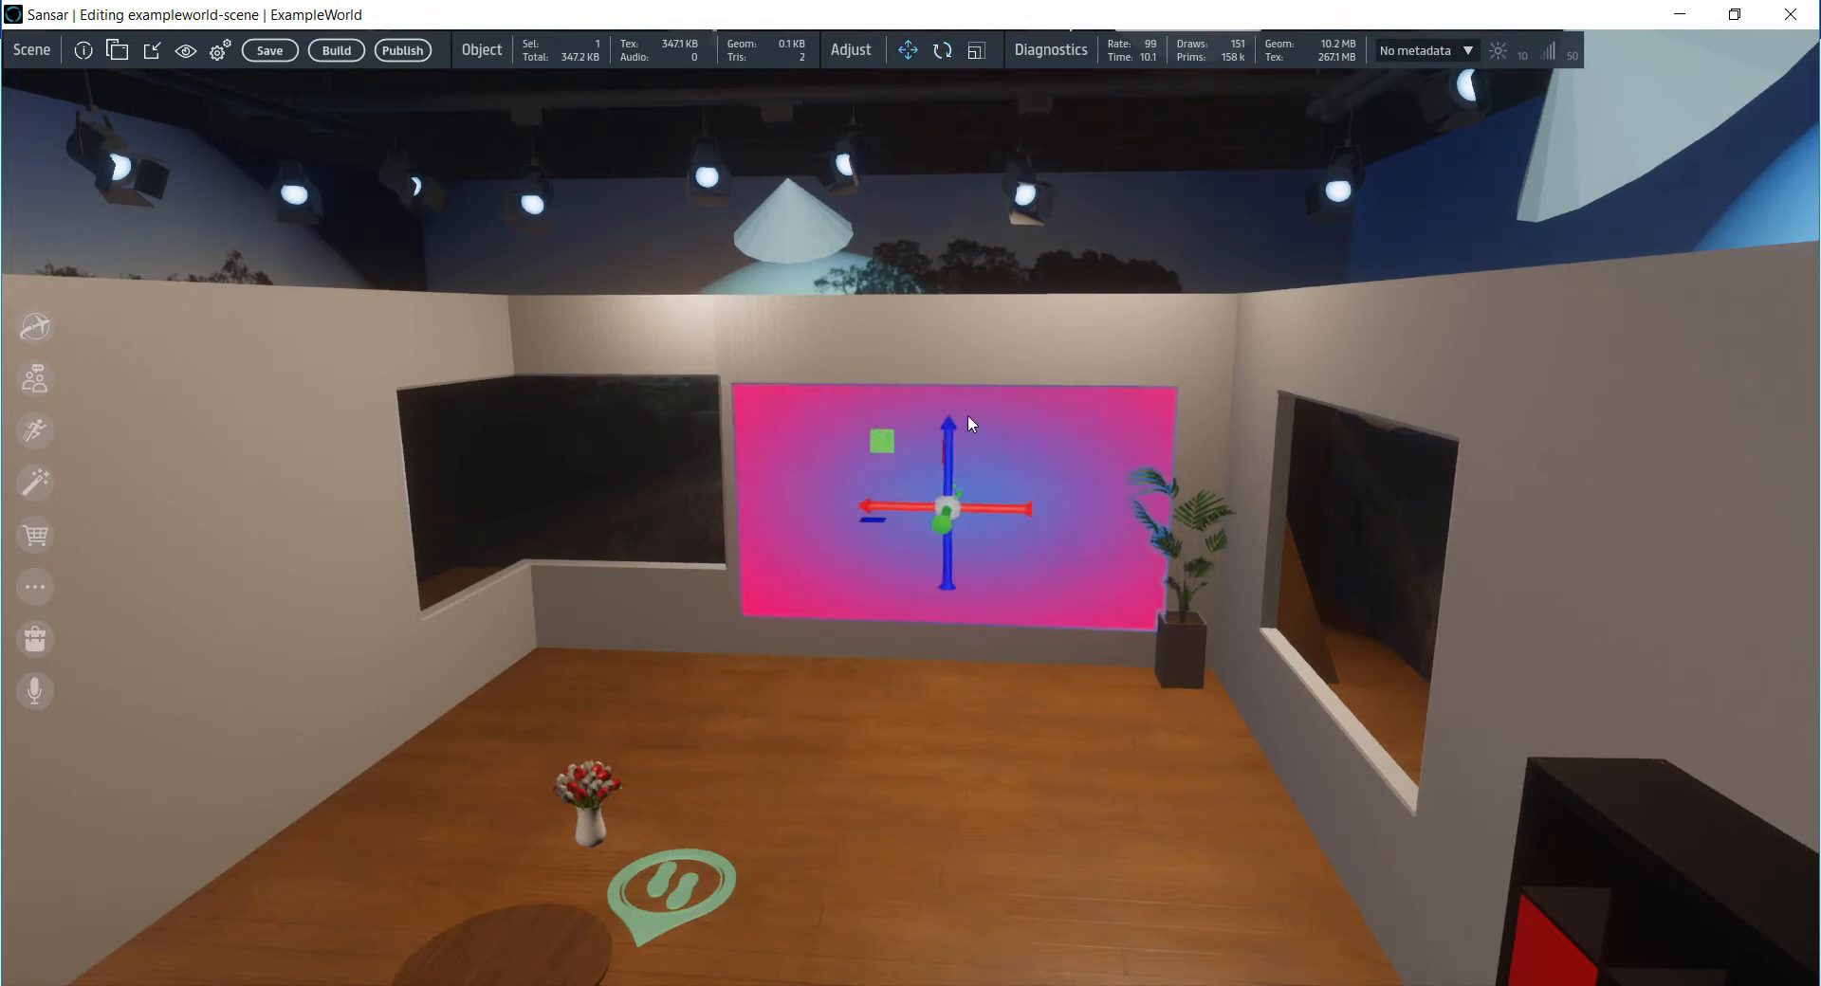
{"action": "left_click_drag", "start_coordinate": [952, 417], "coordinate": [960, 396]}
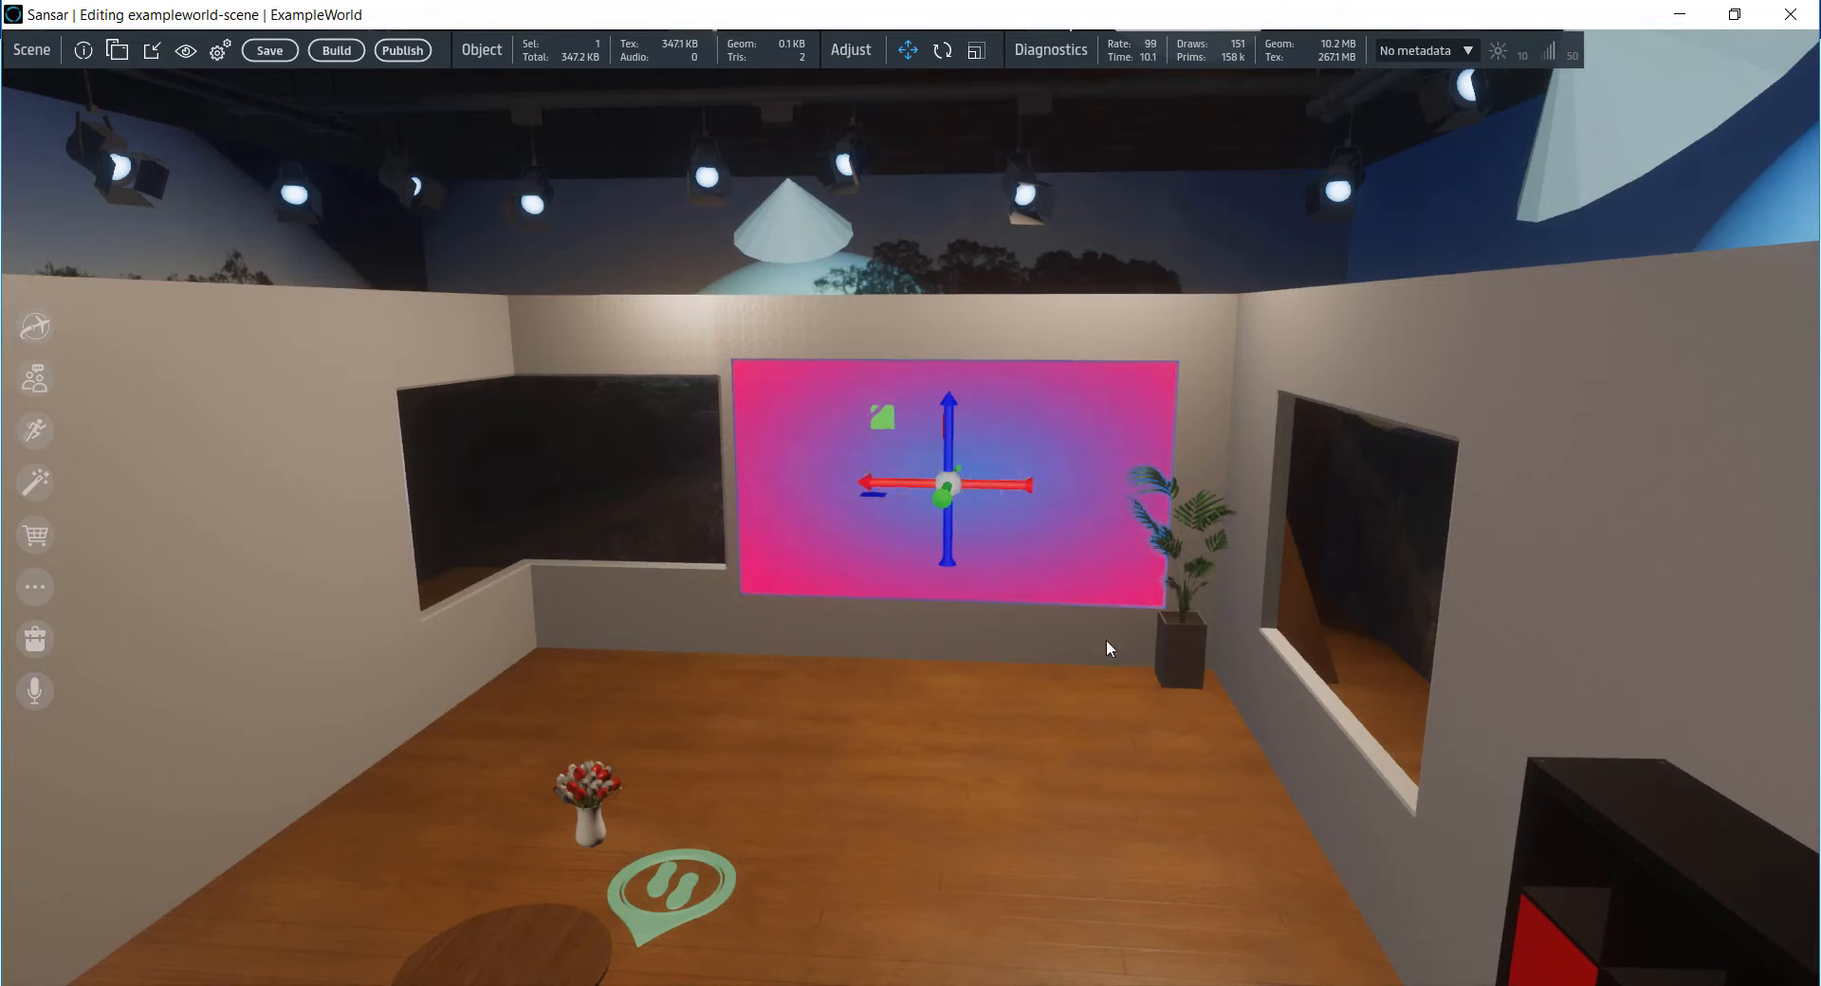
- Change the shader of the screen's displayscreen_material to Media Surface, save the material settings and close the object's properties
{"action": "double_click", "coordinate": [865, 513]}
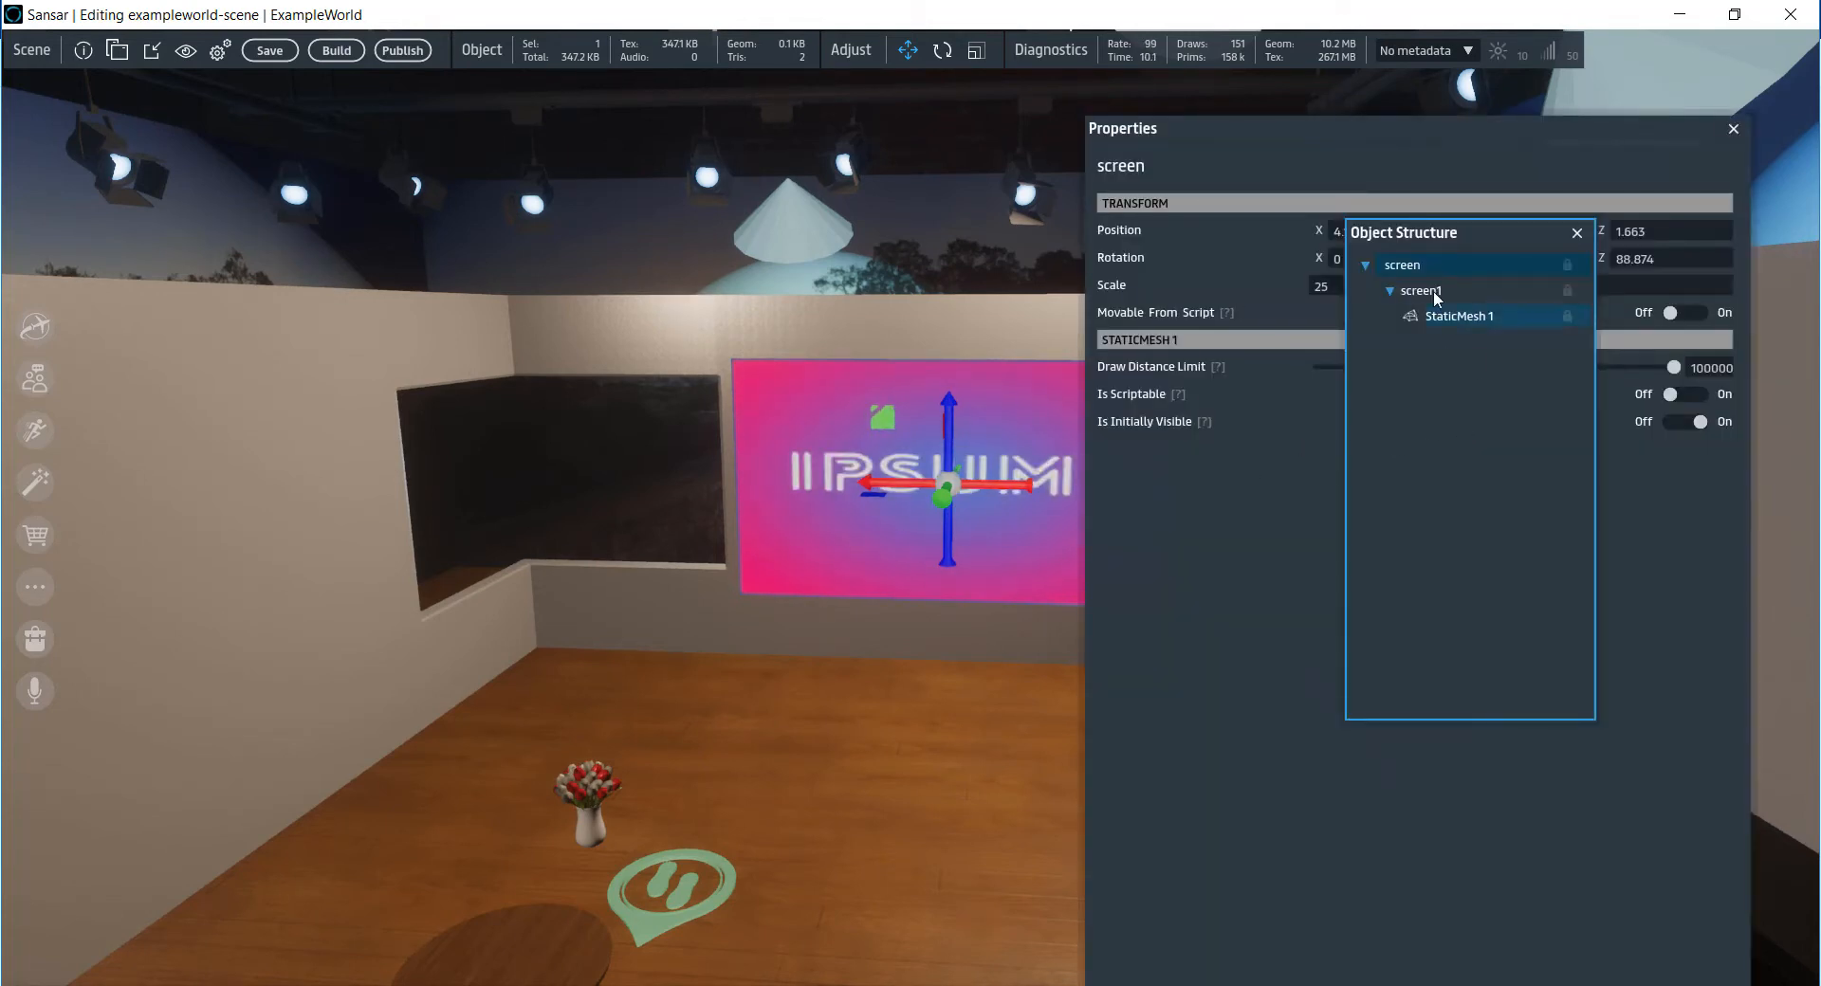
{"action": "right_click", "coordinate": [1431, 265]}
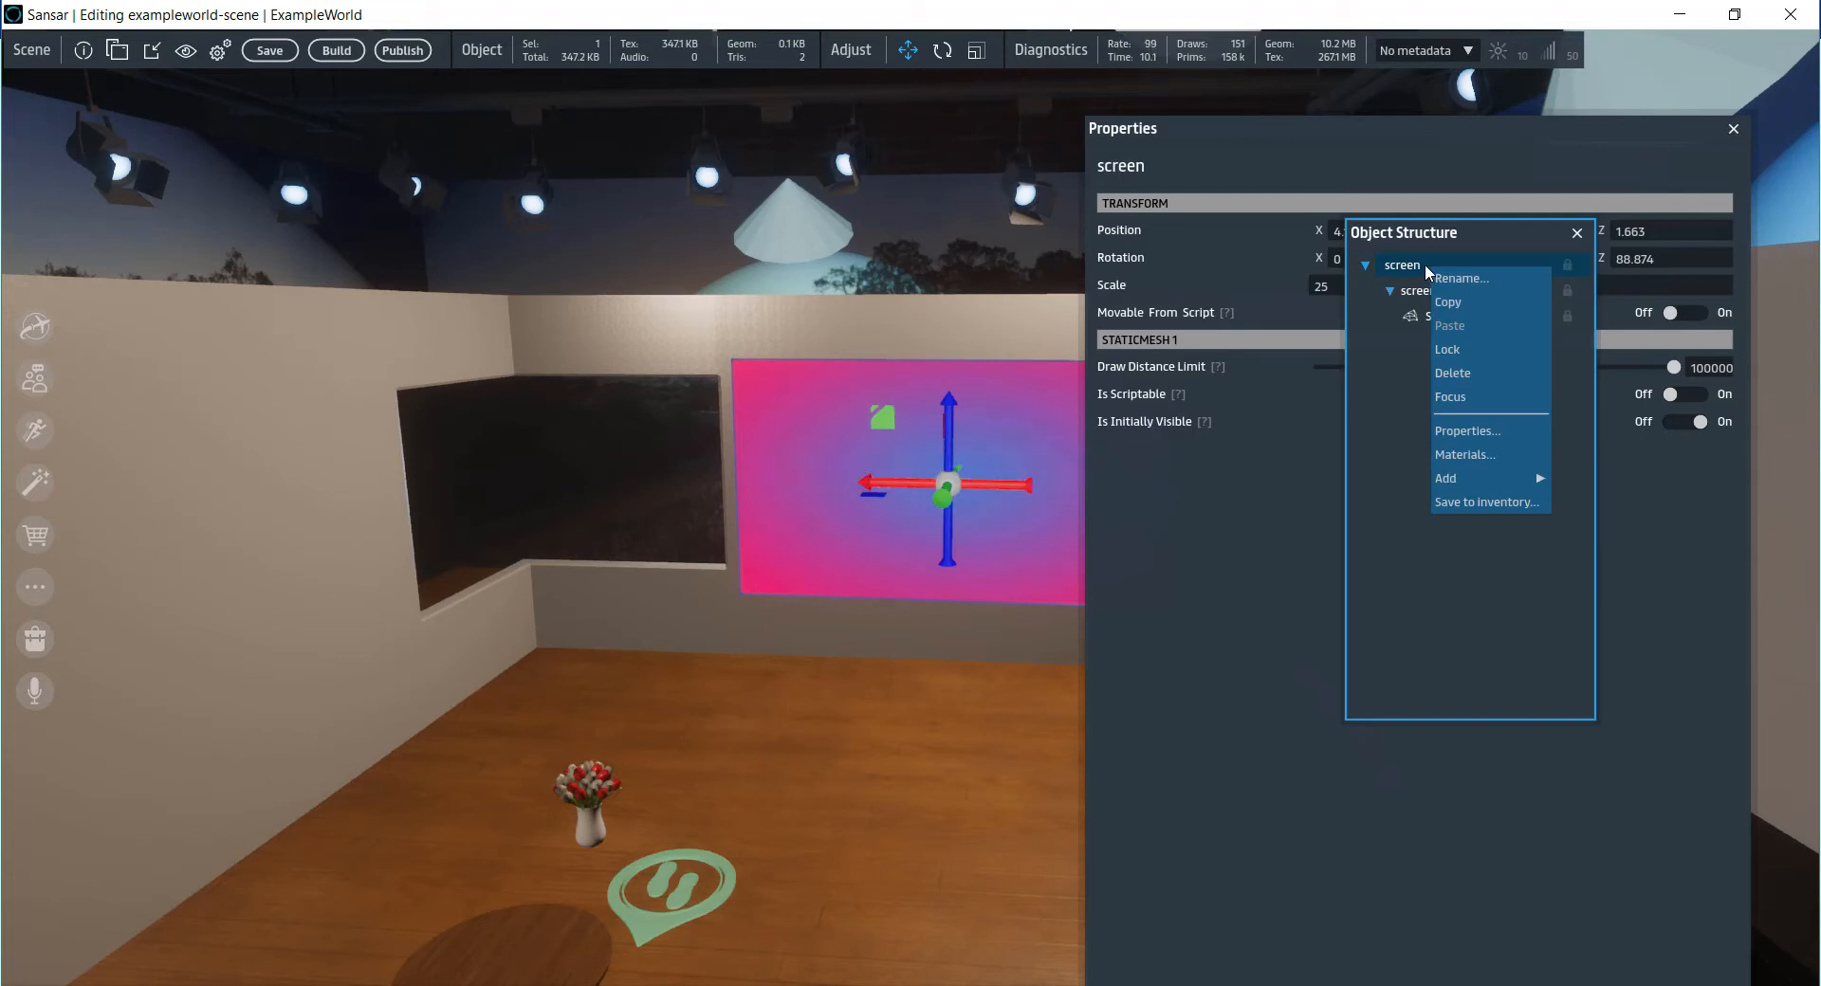
{"action": "left_click", "coordinate": [1503, 450]}
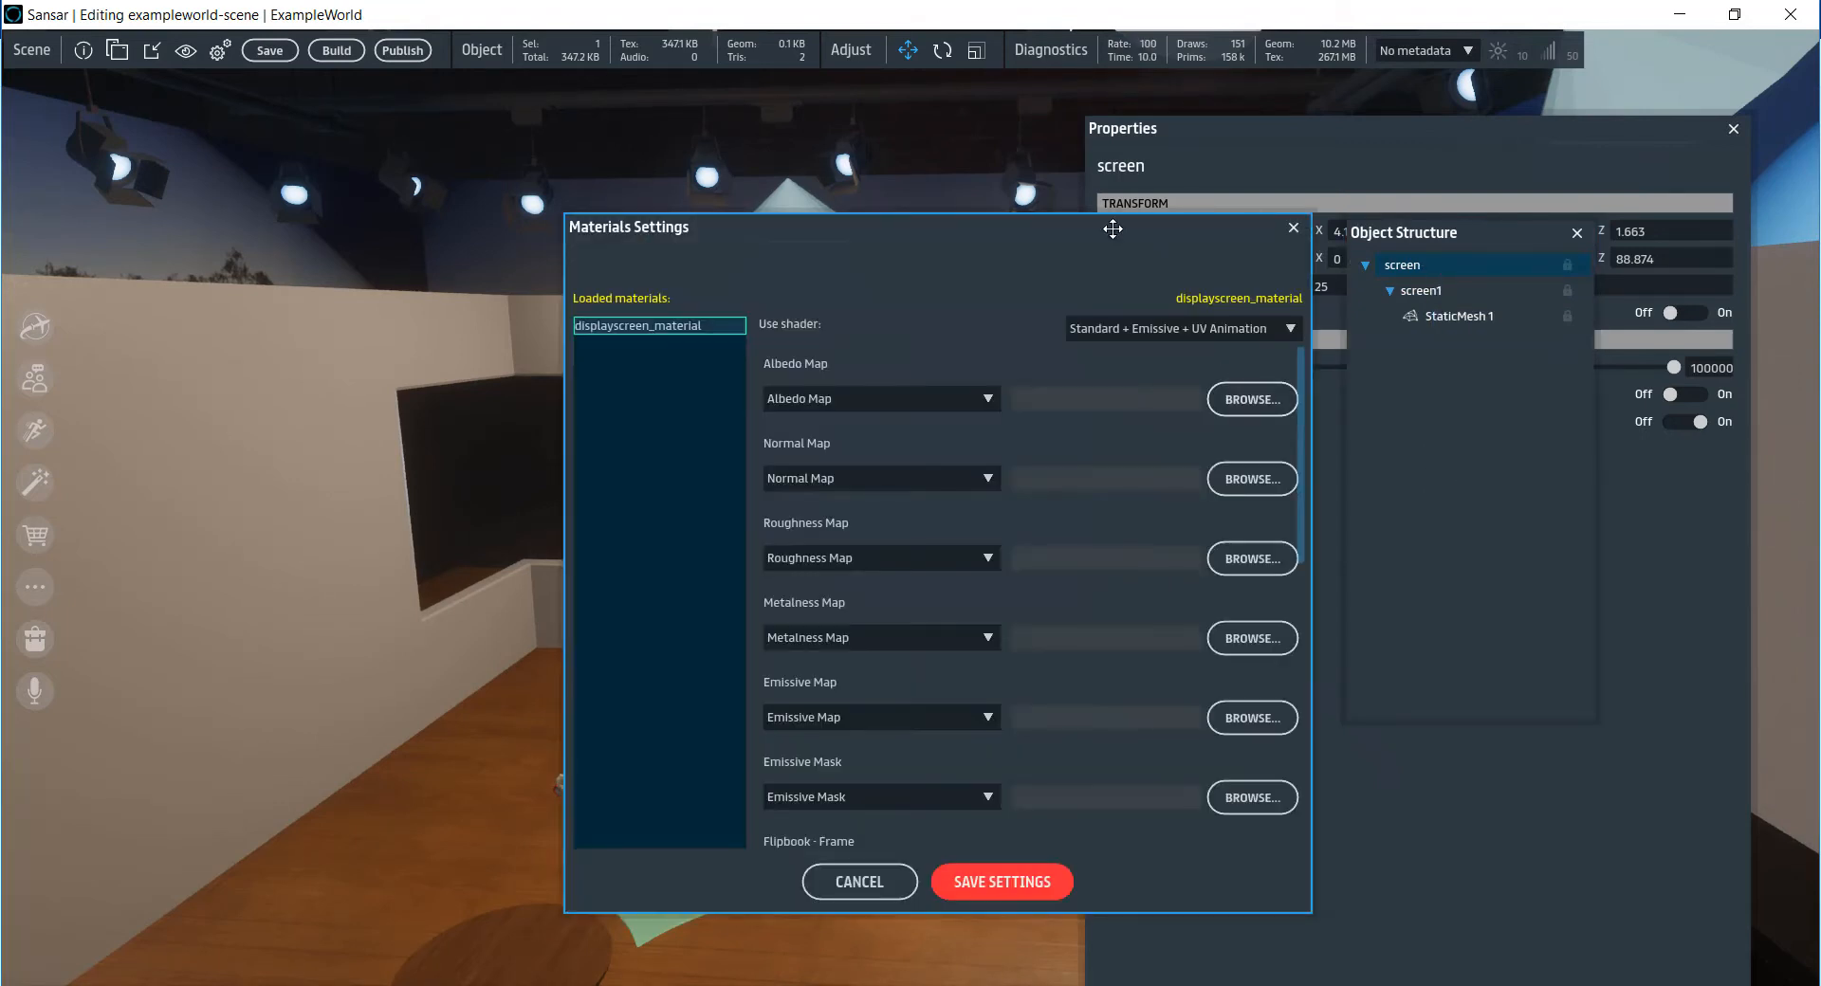
{"action": "left_click_drag", "start_coordinate": [1129, 235], "coordinate": [671, 209]}
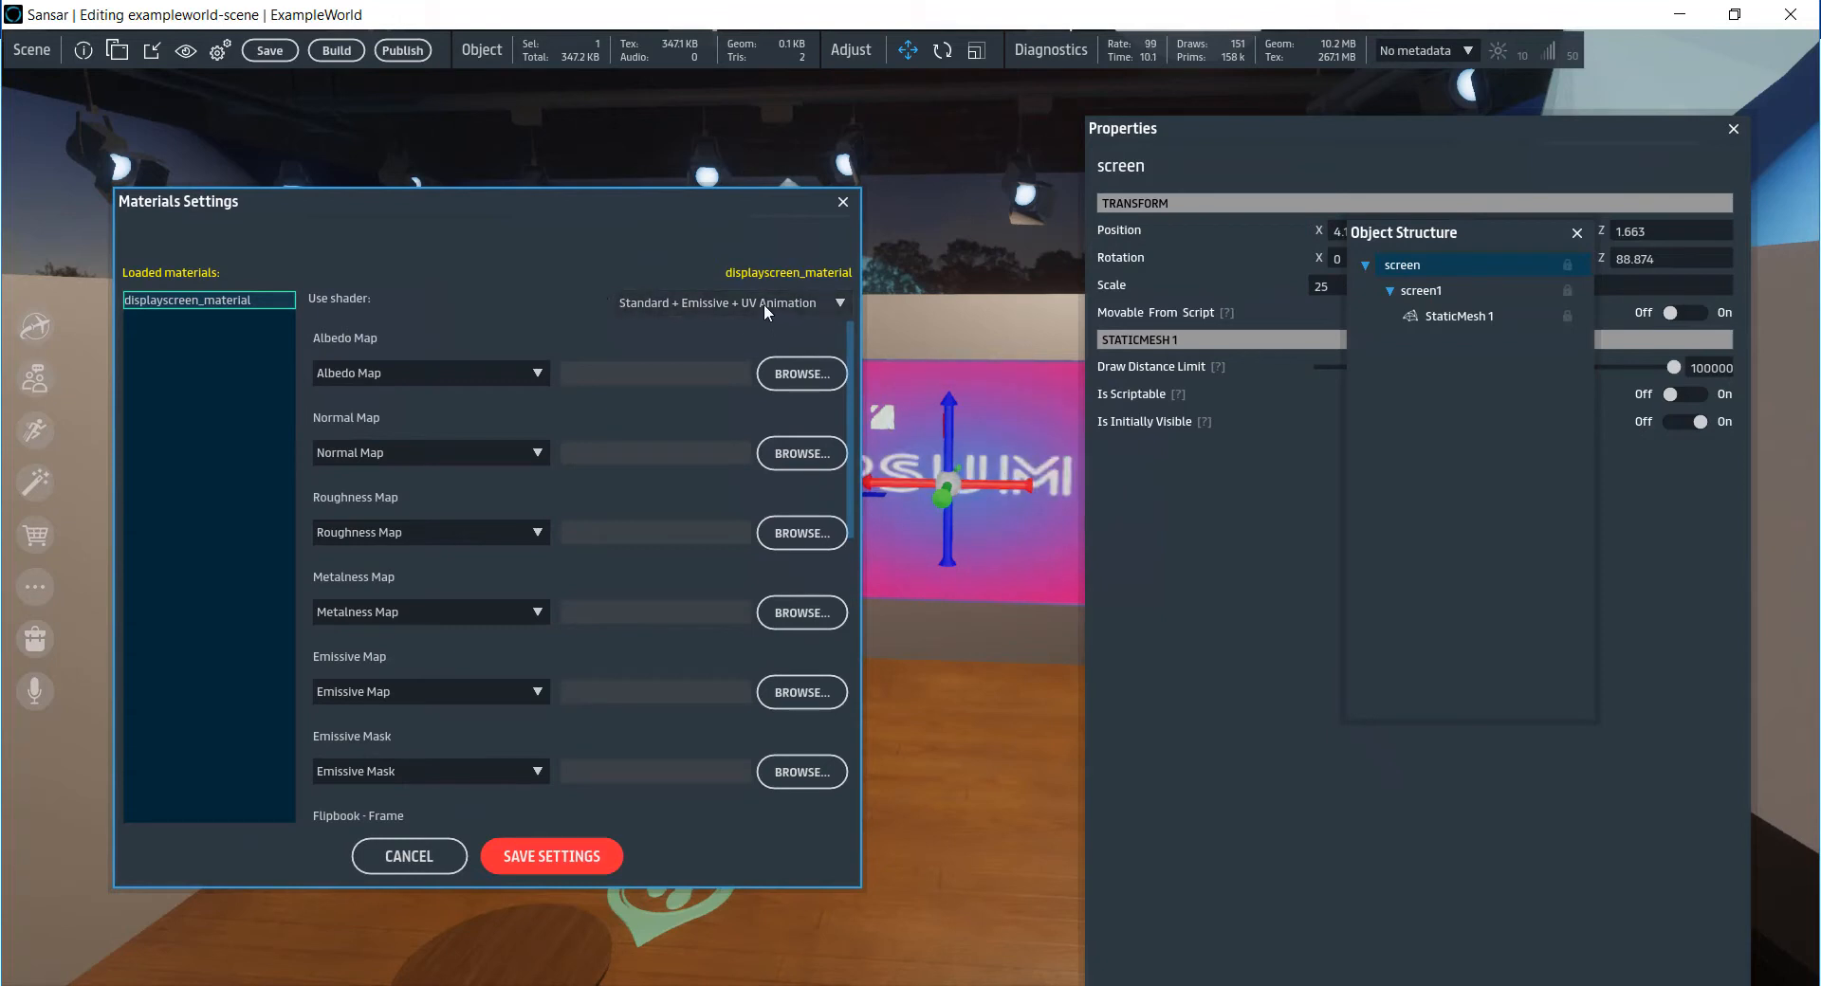
{"action": "left_click", "coordinate": [703, 304]}
{"action": "scroll", "coordinate": [719, 376], "scroll_direction": "down", "scroll_amount": 5}
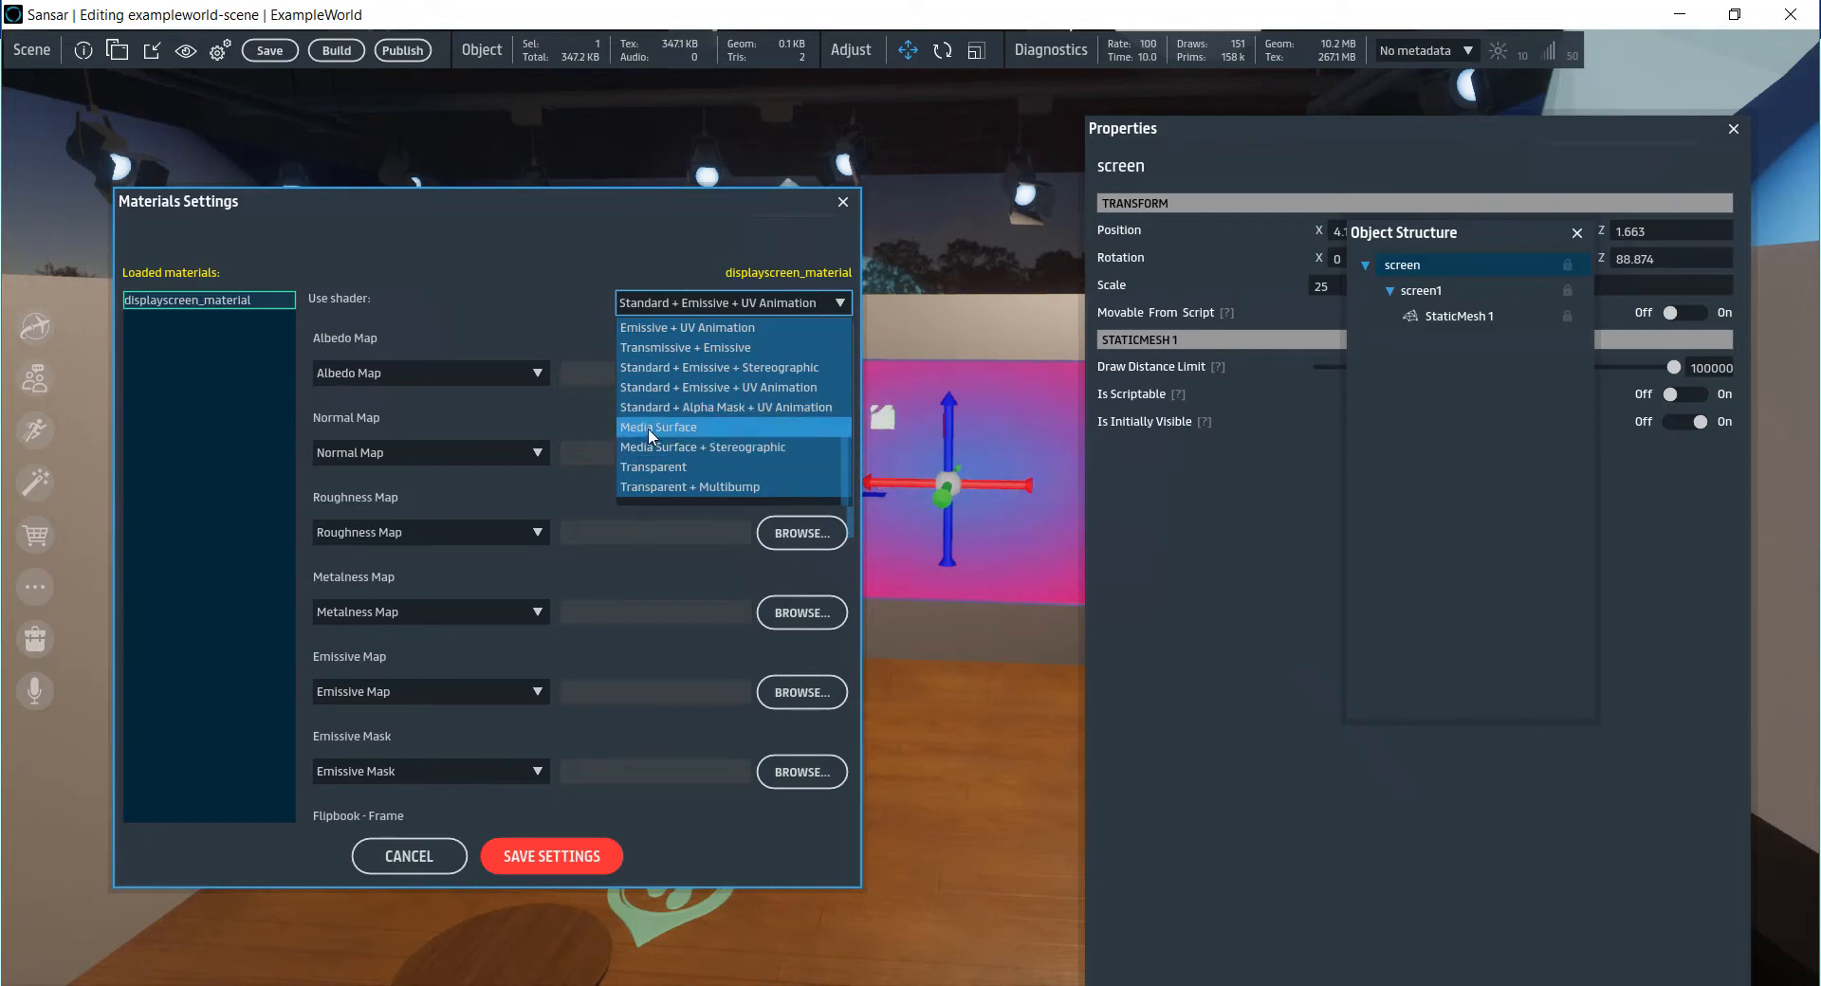
{"action": "left_click", "coordinate": [667, 429]}
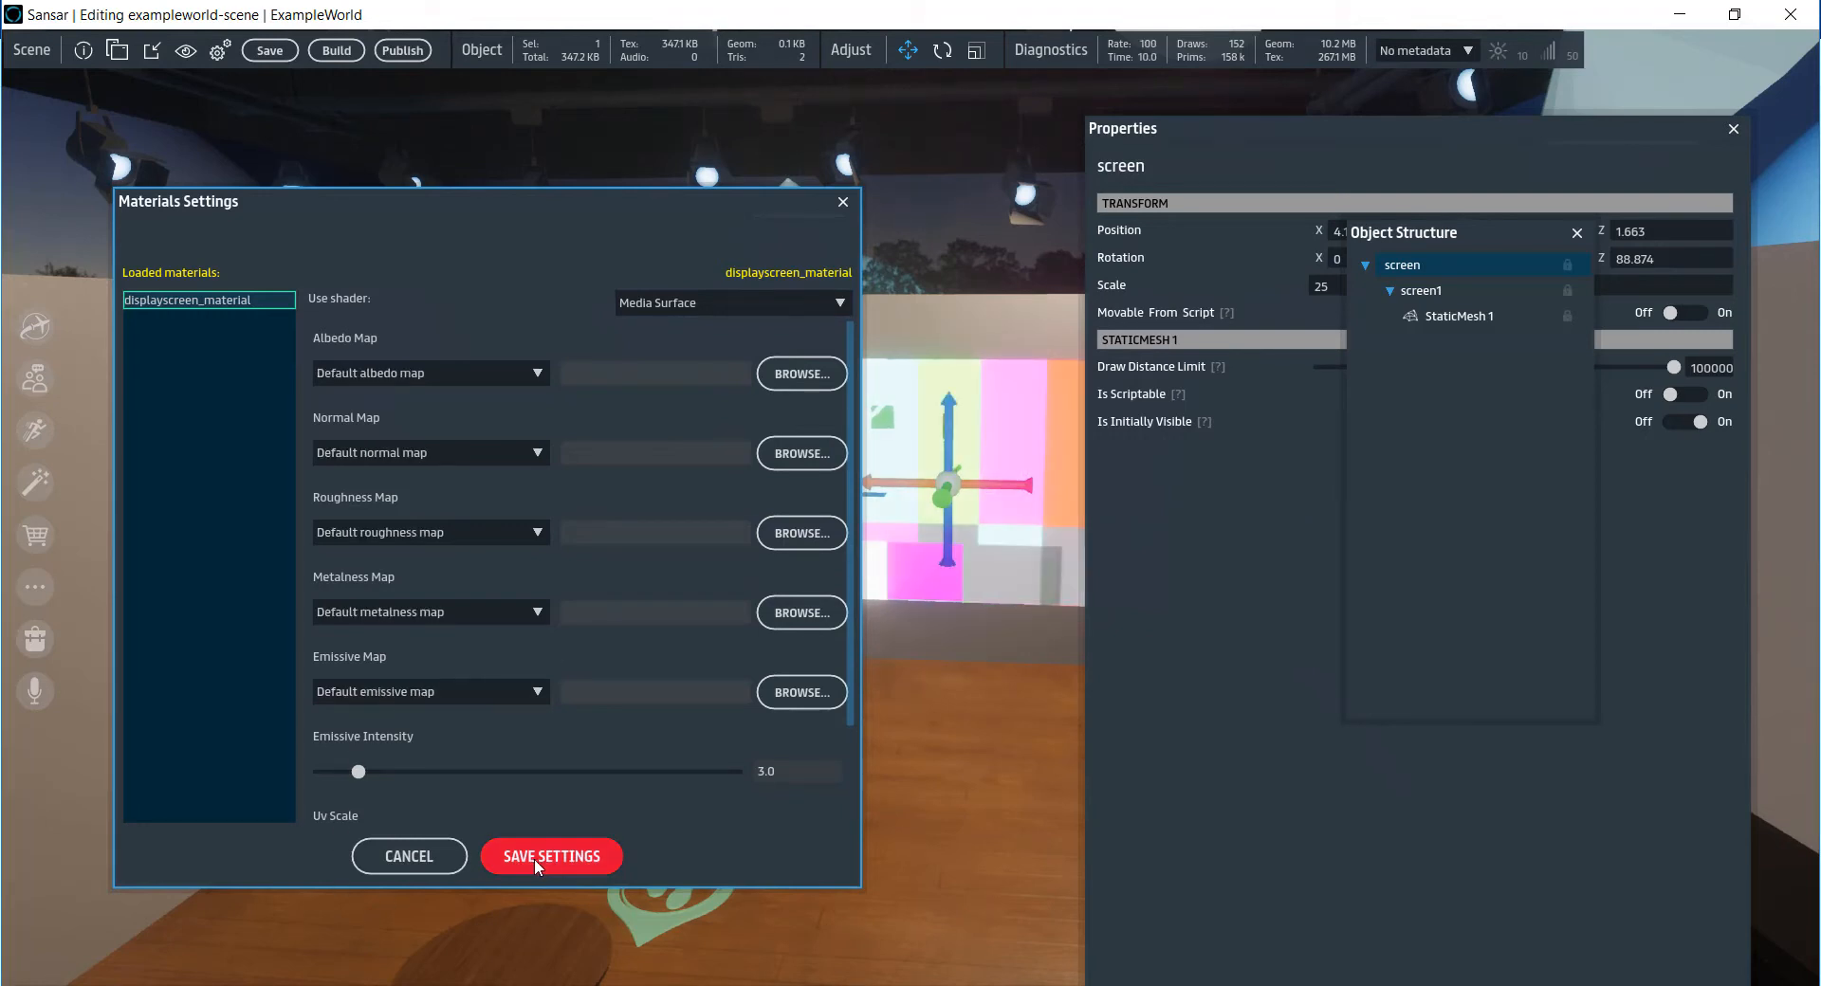
{"action": "left_click", "coordinate": [558, 858]}
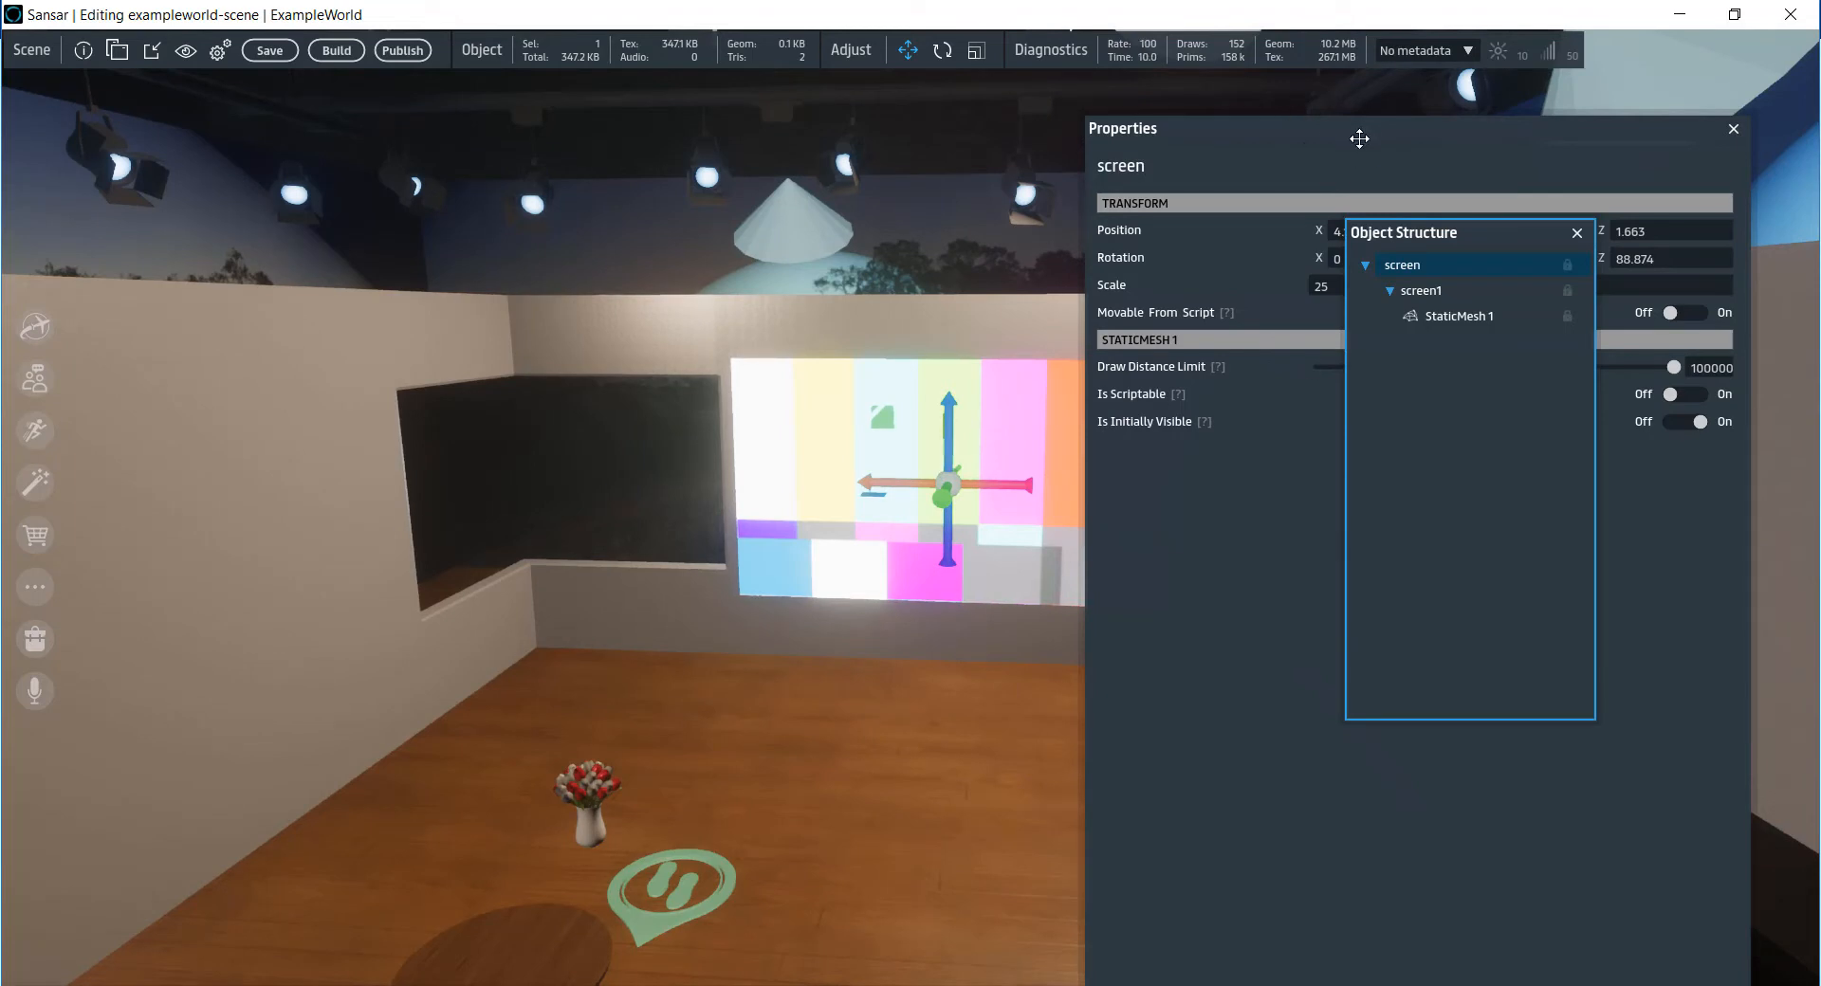
{"action": "left_click", "coordinate": [1468, 167]}
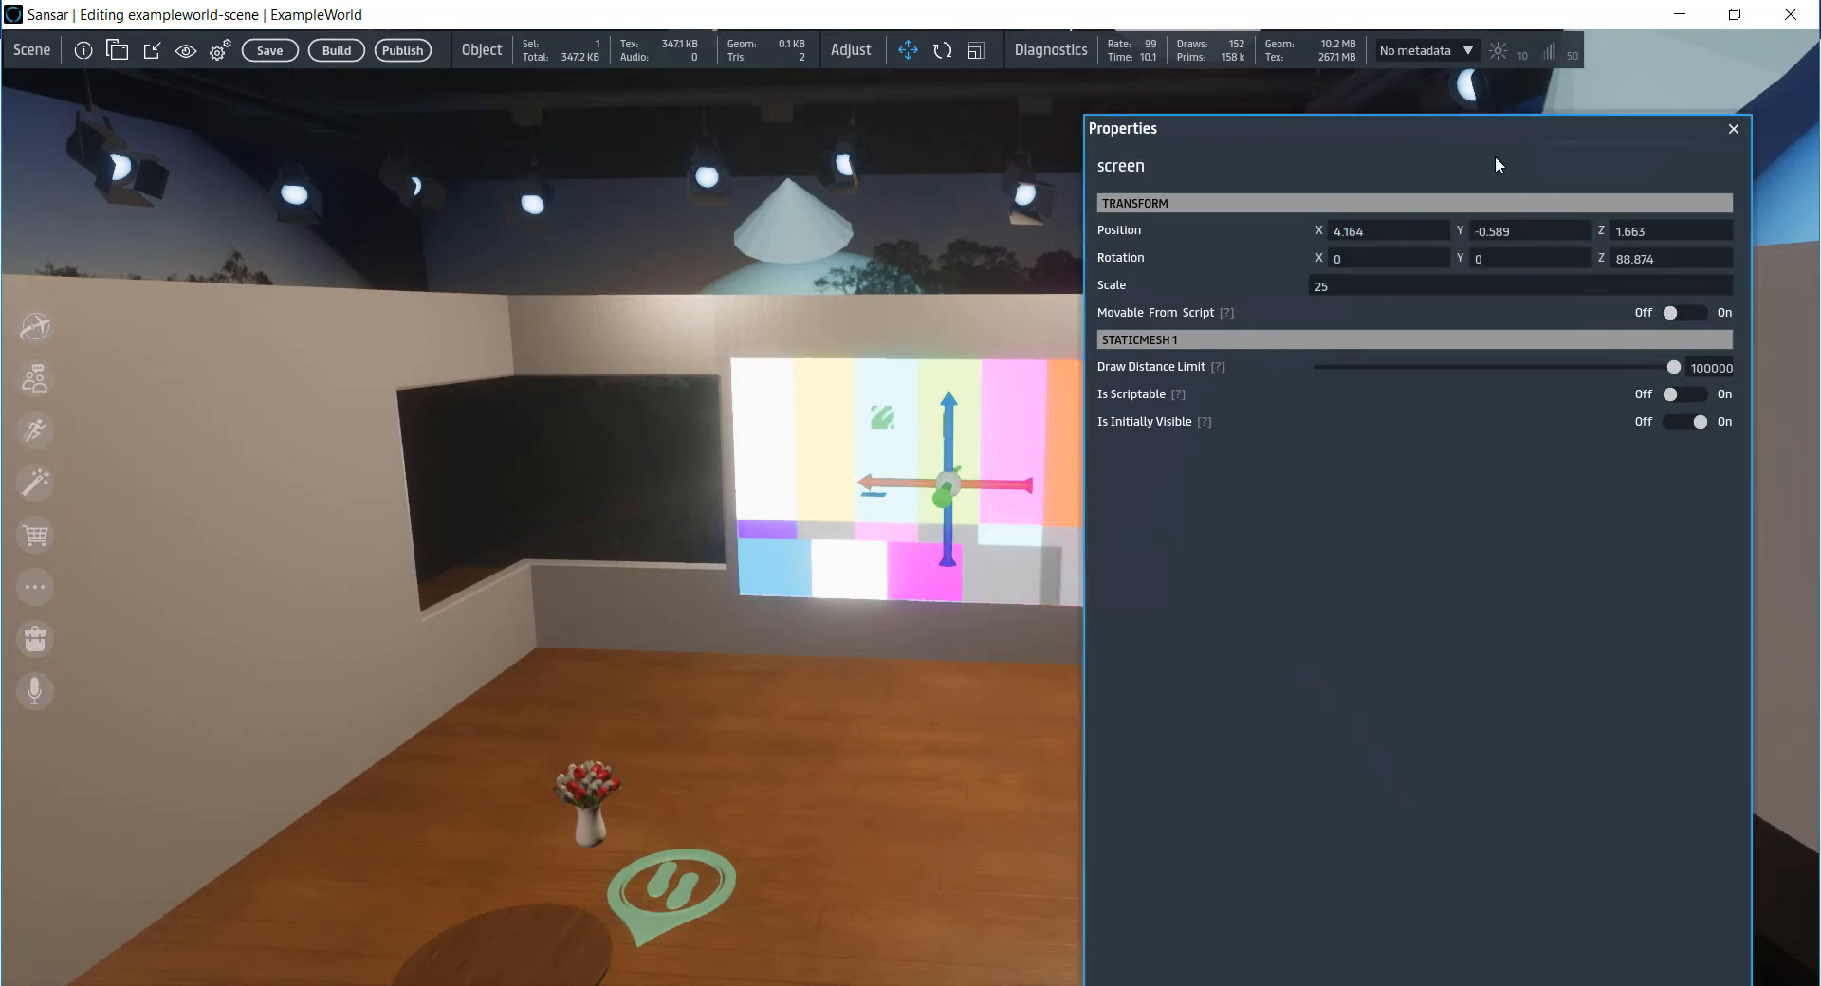
{"action": "left_click", "coordinate": [1734, 129]}
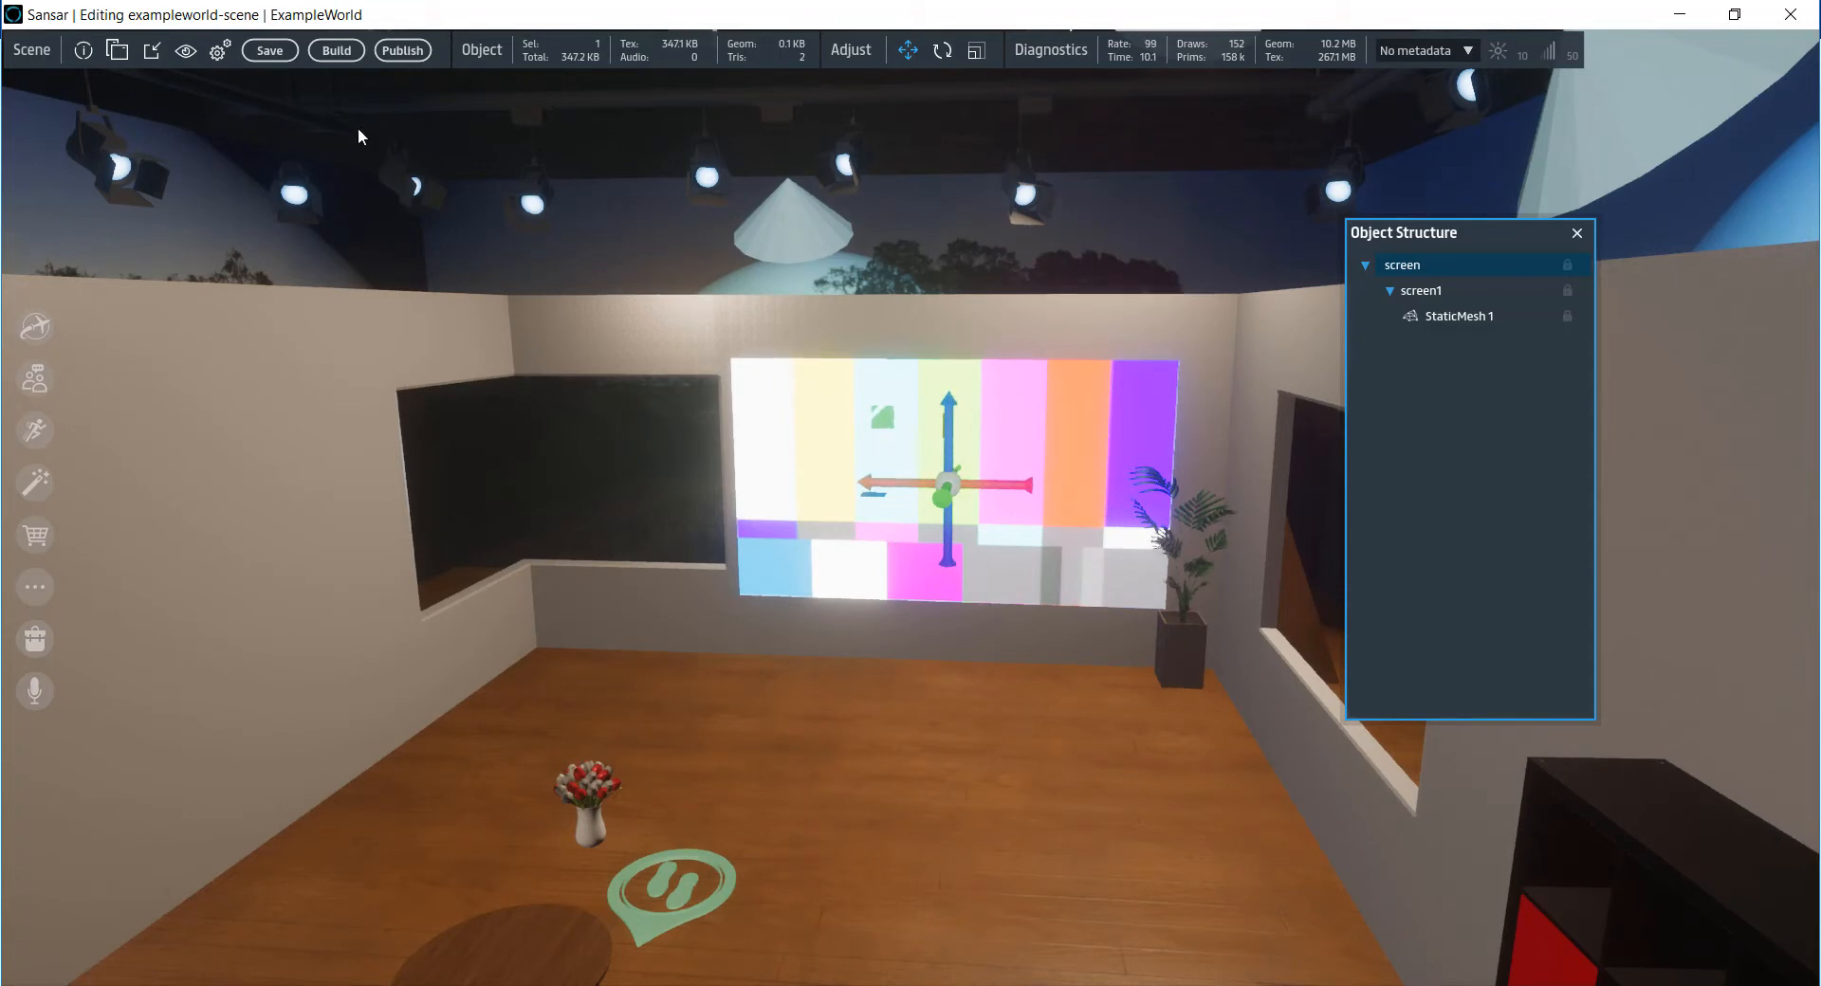
- Set the media stream name to Movie in the Media Surfaces section of the scene settings
{"action": "left_click", "coordinate": [121, 57]}
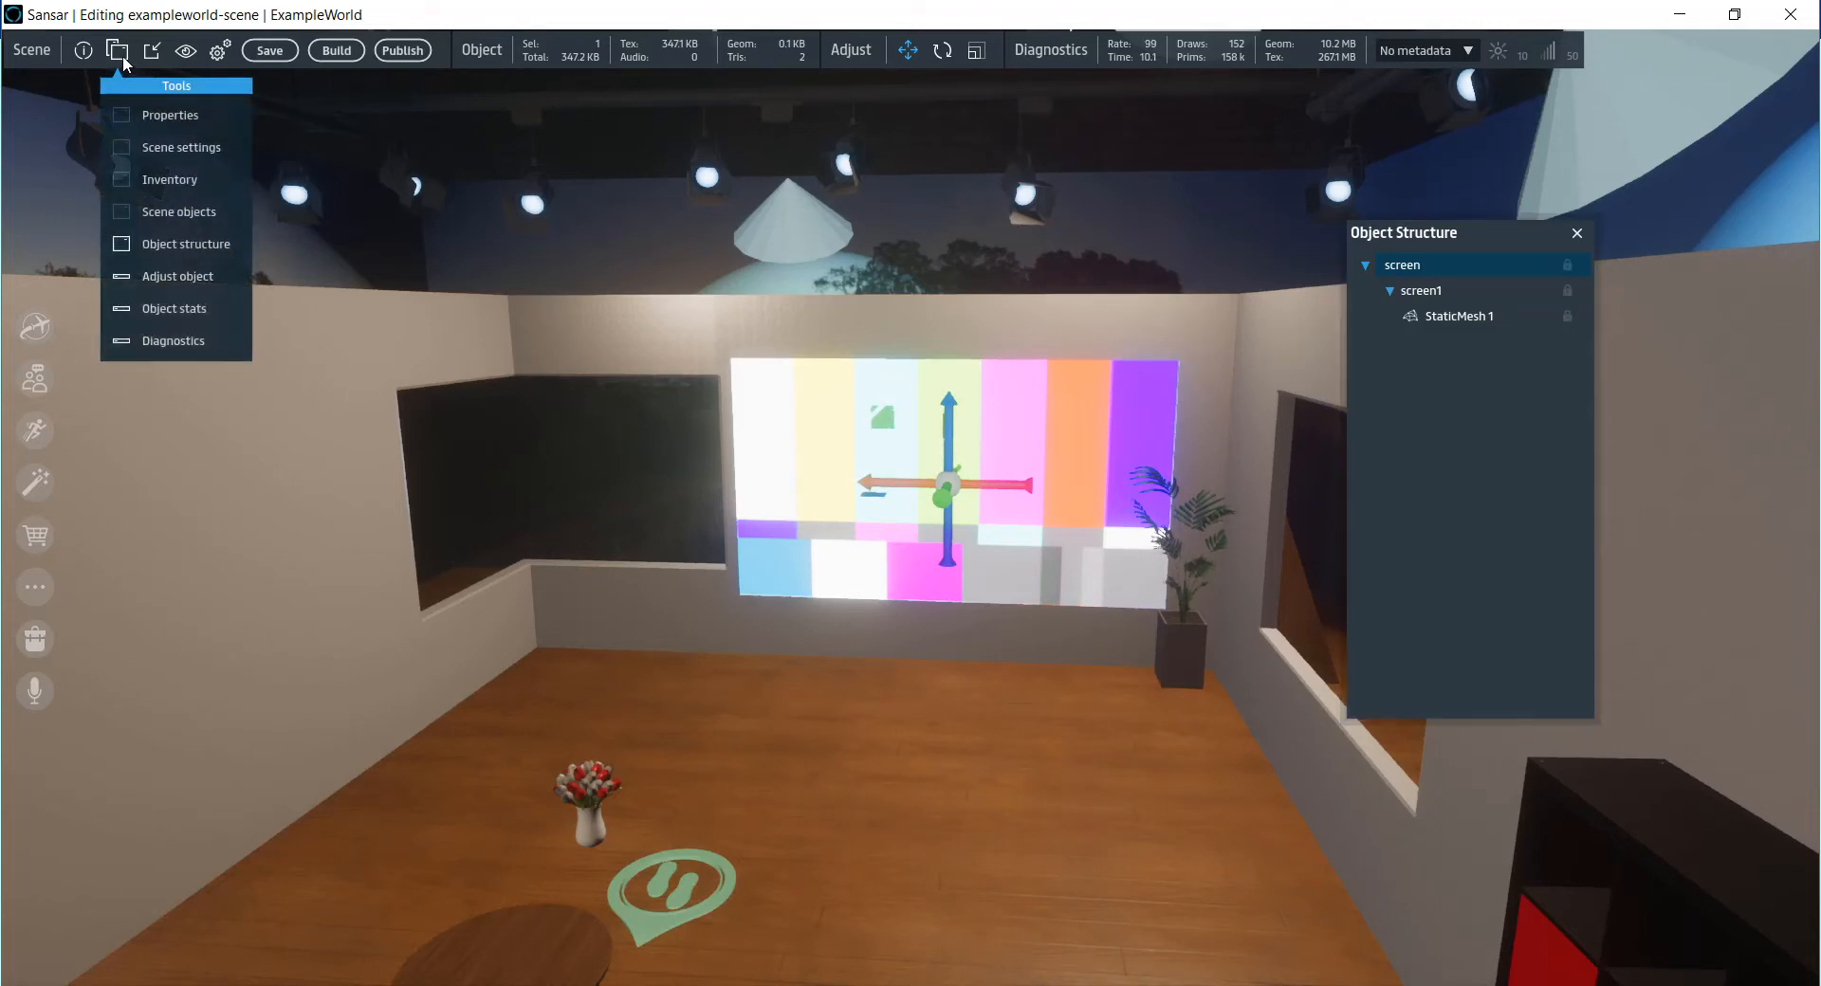
{"action": "left_click", "coordinate": [180, 150]}
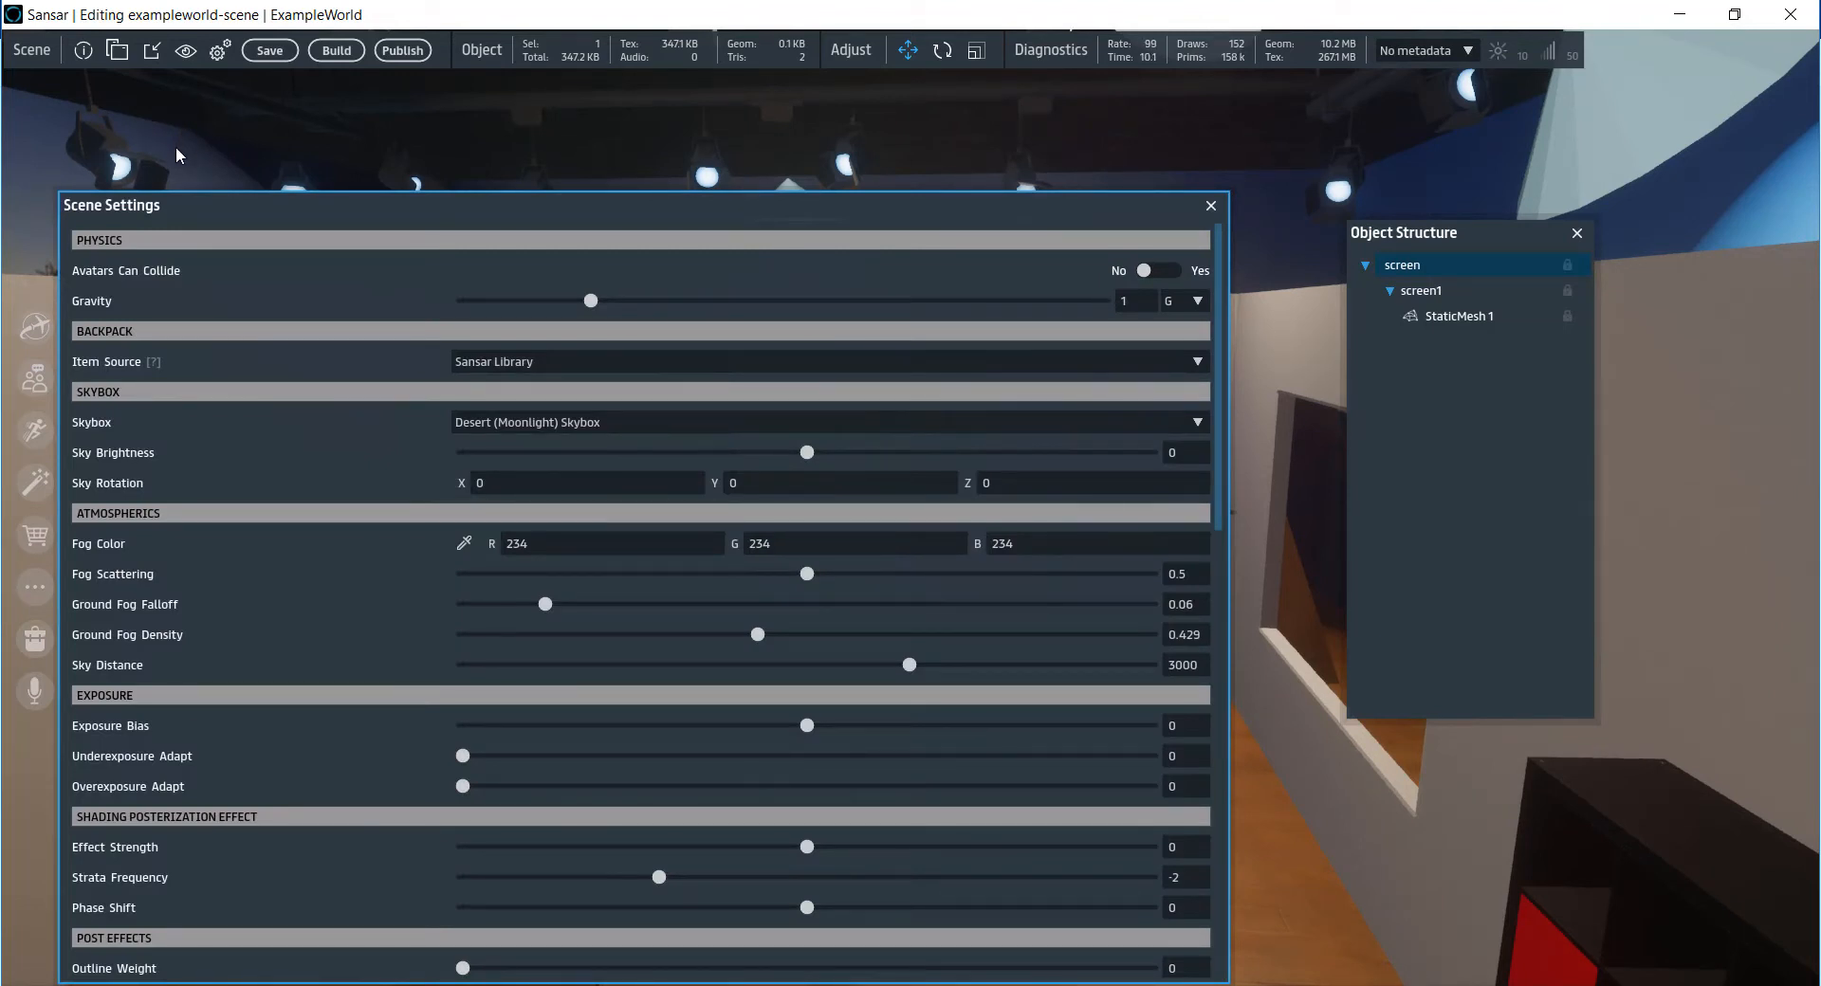
{"action": "left_click_drag", "start_coordinate": [863, 203], "coordinate": [993, 111]}
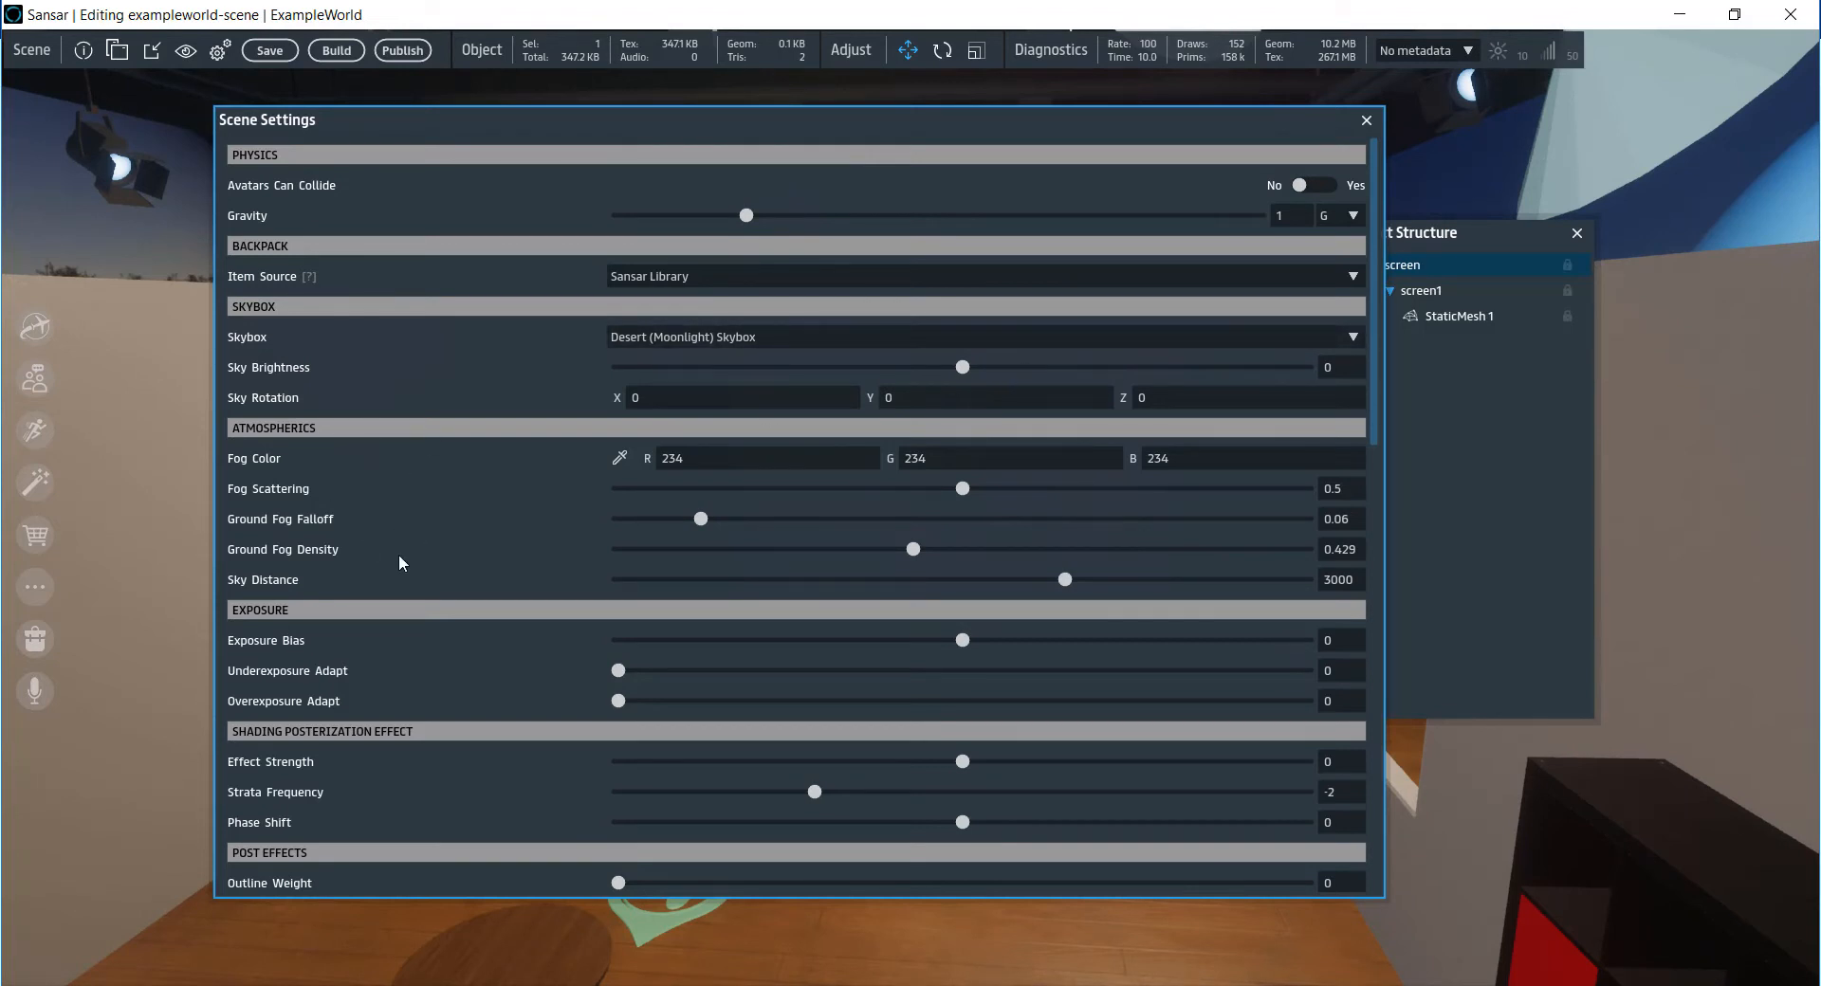
{"action": "scroll", "coordinate": [414, 531], "scroll_direction": "down", "scroll_amount": 1}
{"action": "scroll", "coordinate": [405, 433], "scroll_direction": "down", "scroll_amount": 1}
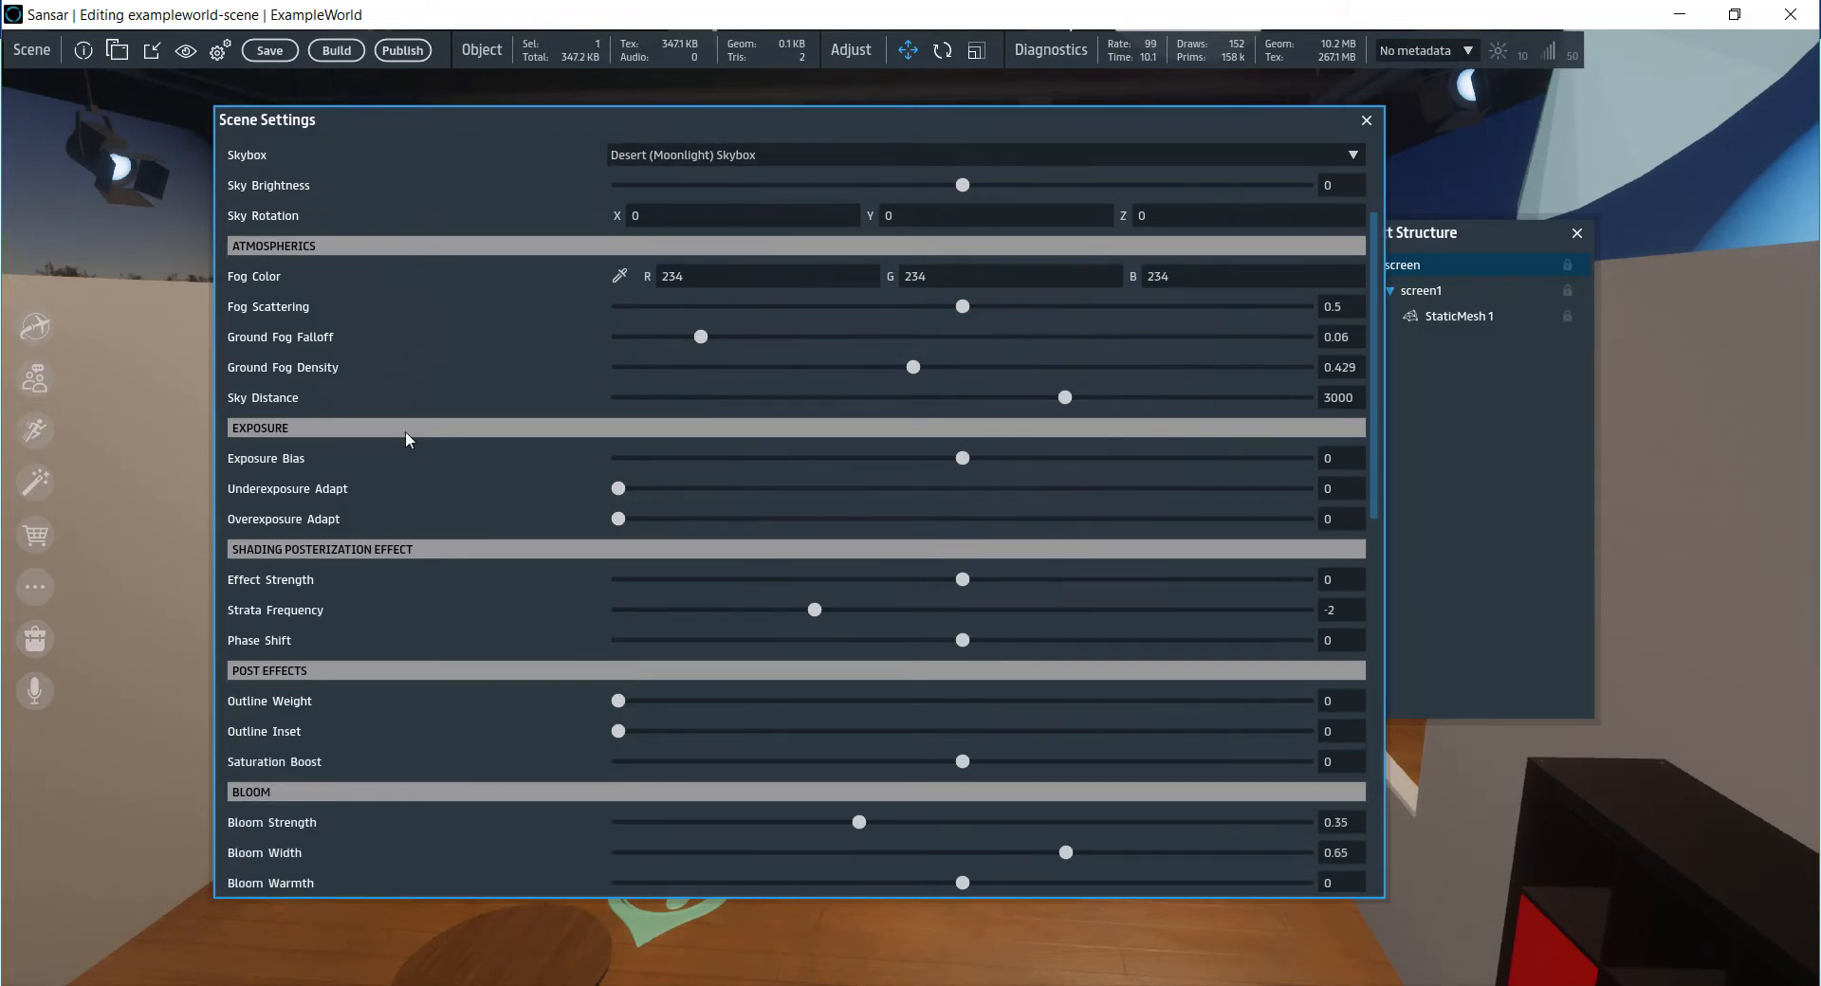
{"action": "scroll", "coordinate": [406, 619], "scroll_direction": "down", "scroll_amount": 1}
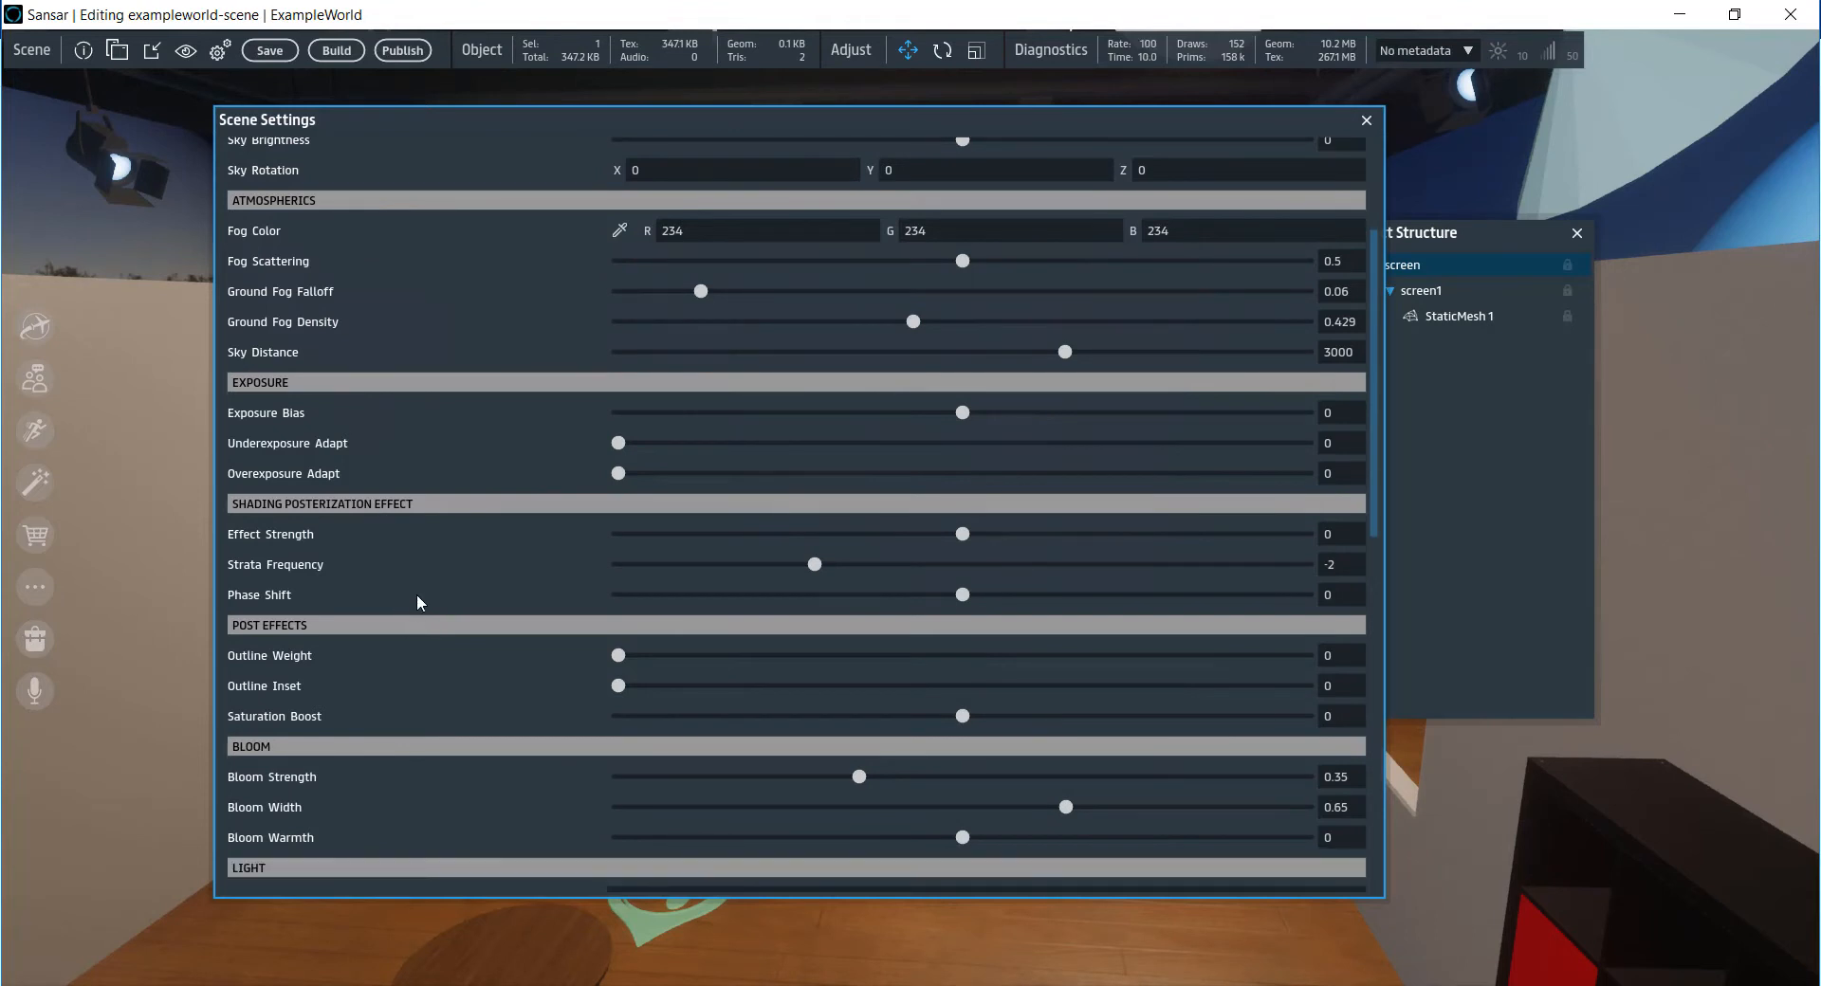
{"action": "scroll", "coordinate": [470, 574], "scroll_direction": "down", "scroll_amount": 1}
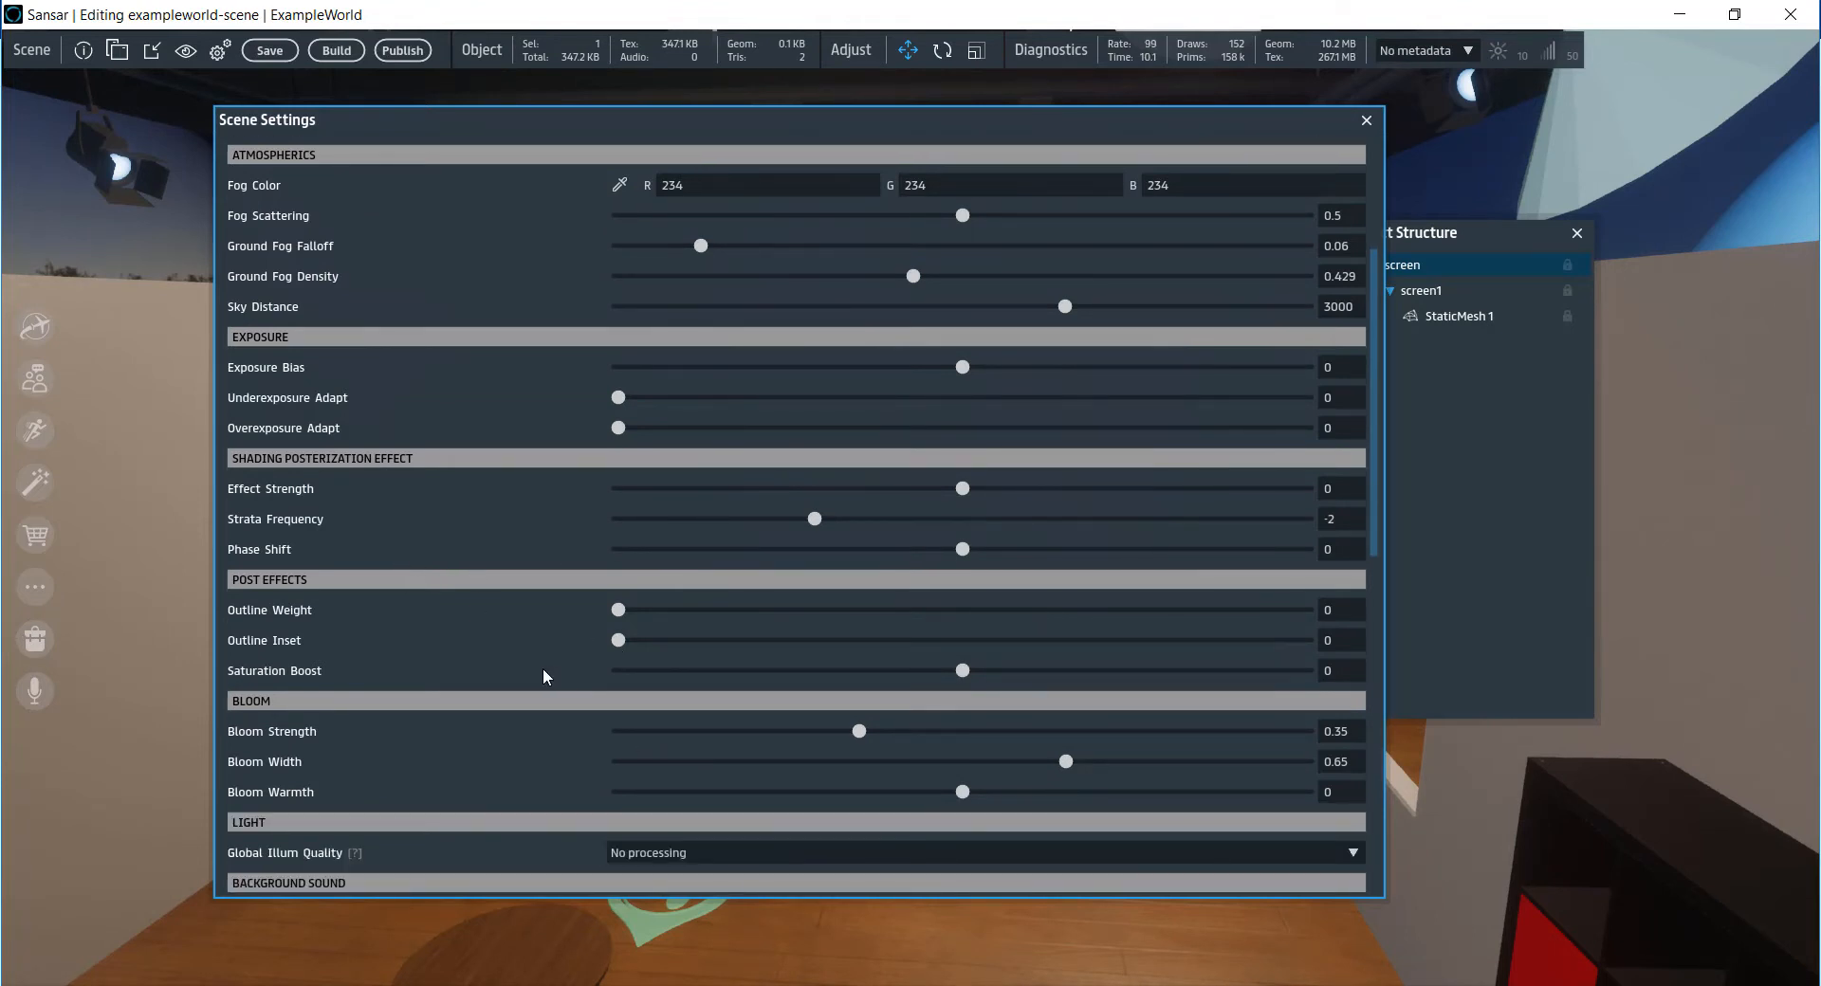
{"action": "scroll", "coordinate": [542, 668], "scroll_direction": "down", "scroll_amount": 5}
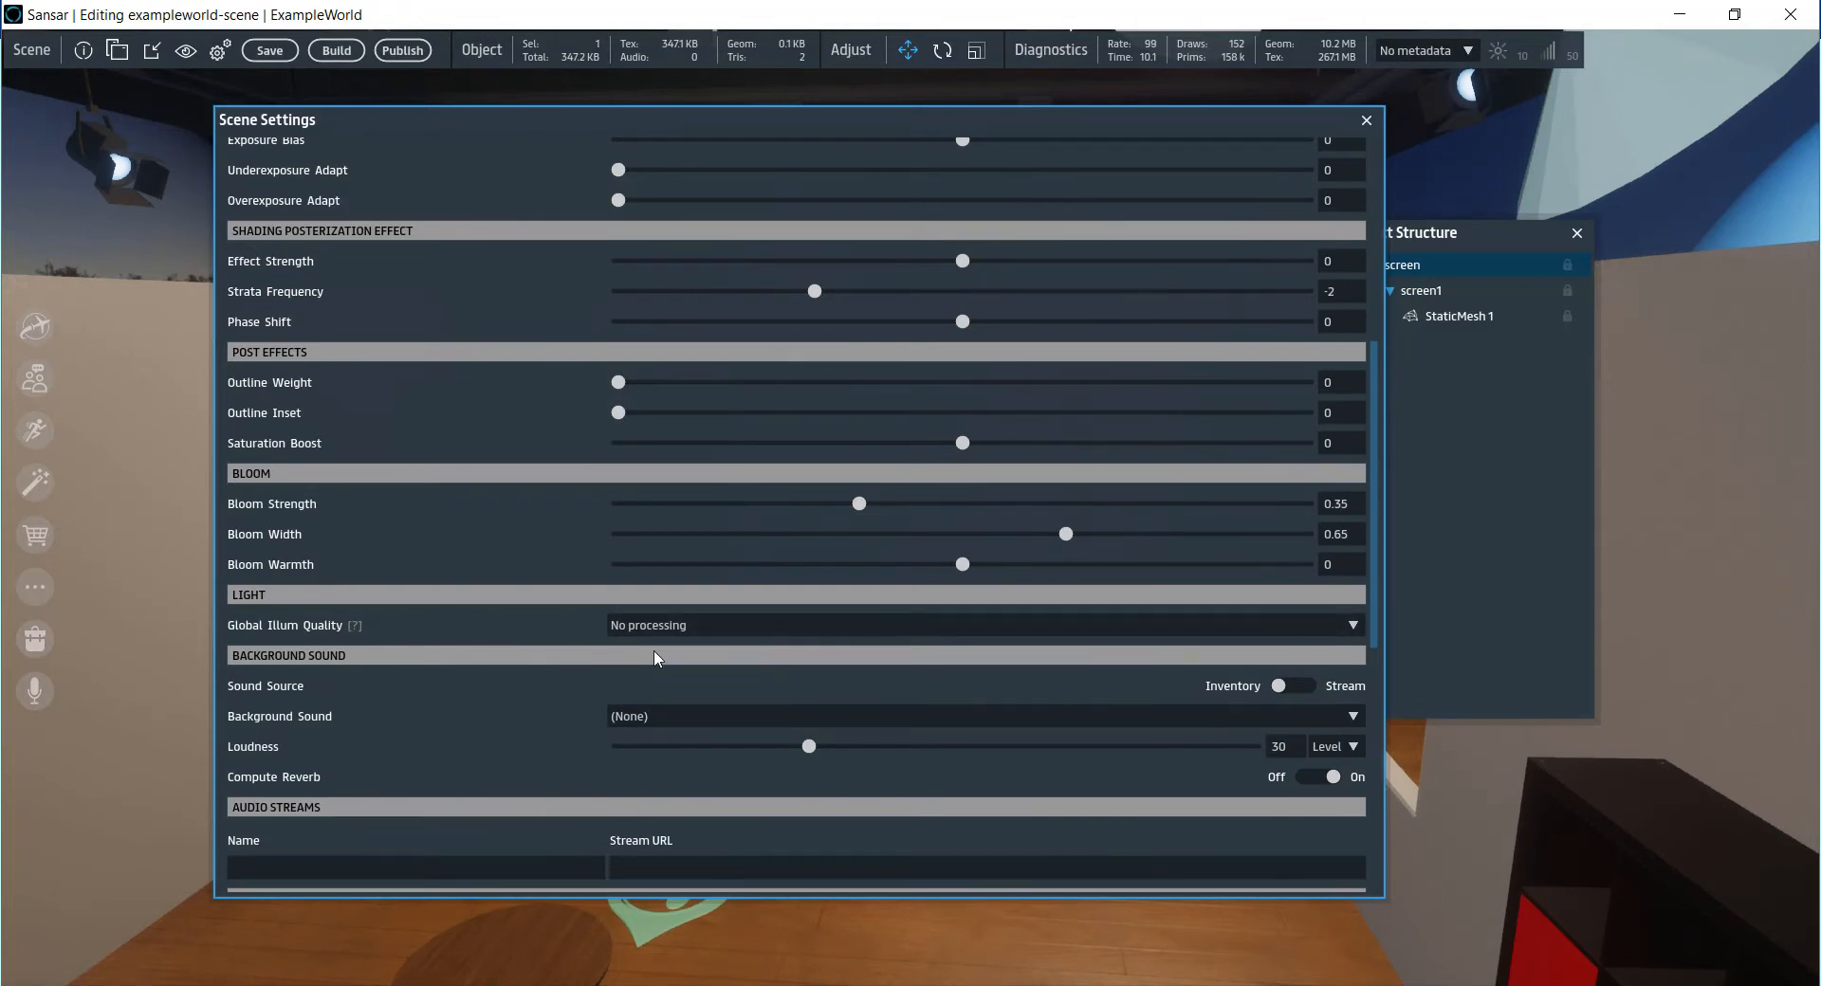
{"action": "scroll", "coordinate": [629, 686], "scroll_direction": "down", "scroll_amount": 8}
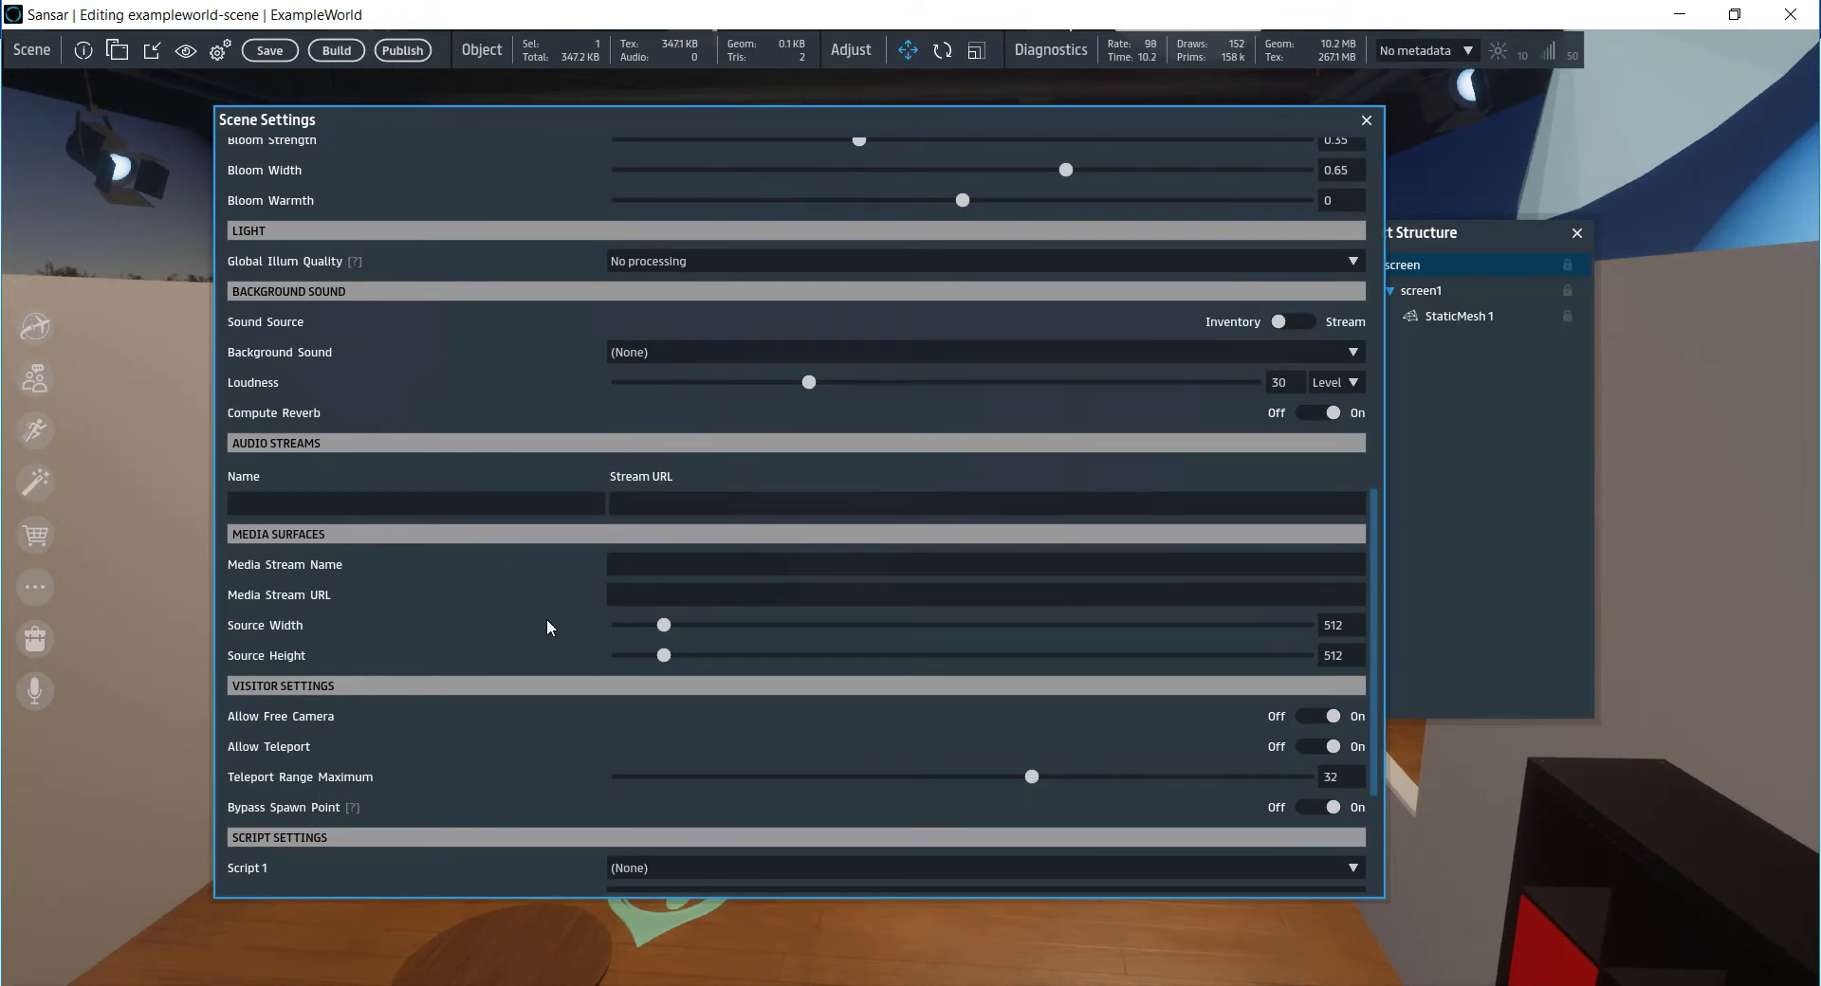
{"action": "scroll", "coordinate": [549, 612], "scroll_direction": "down", "scroll_amount": 1}
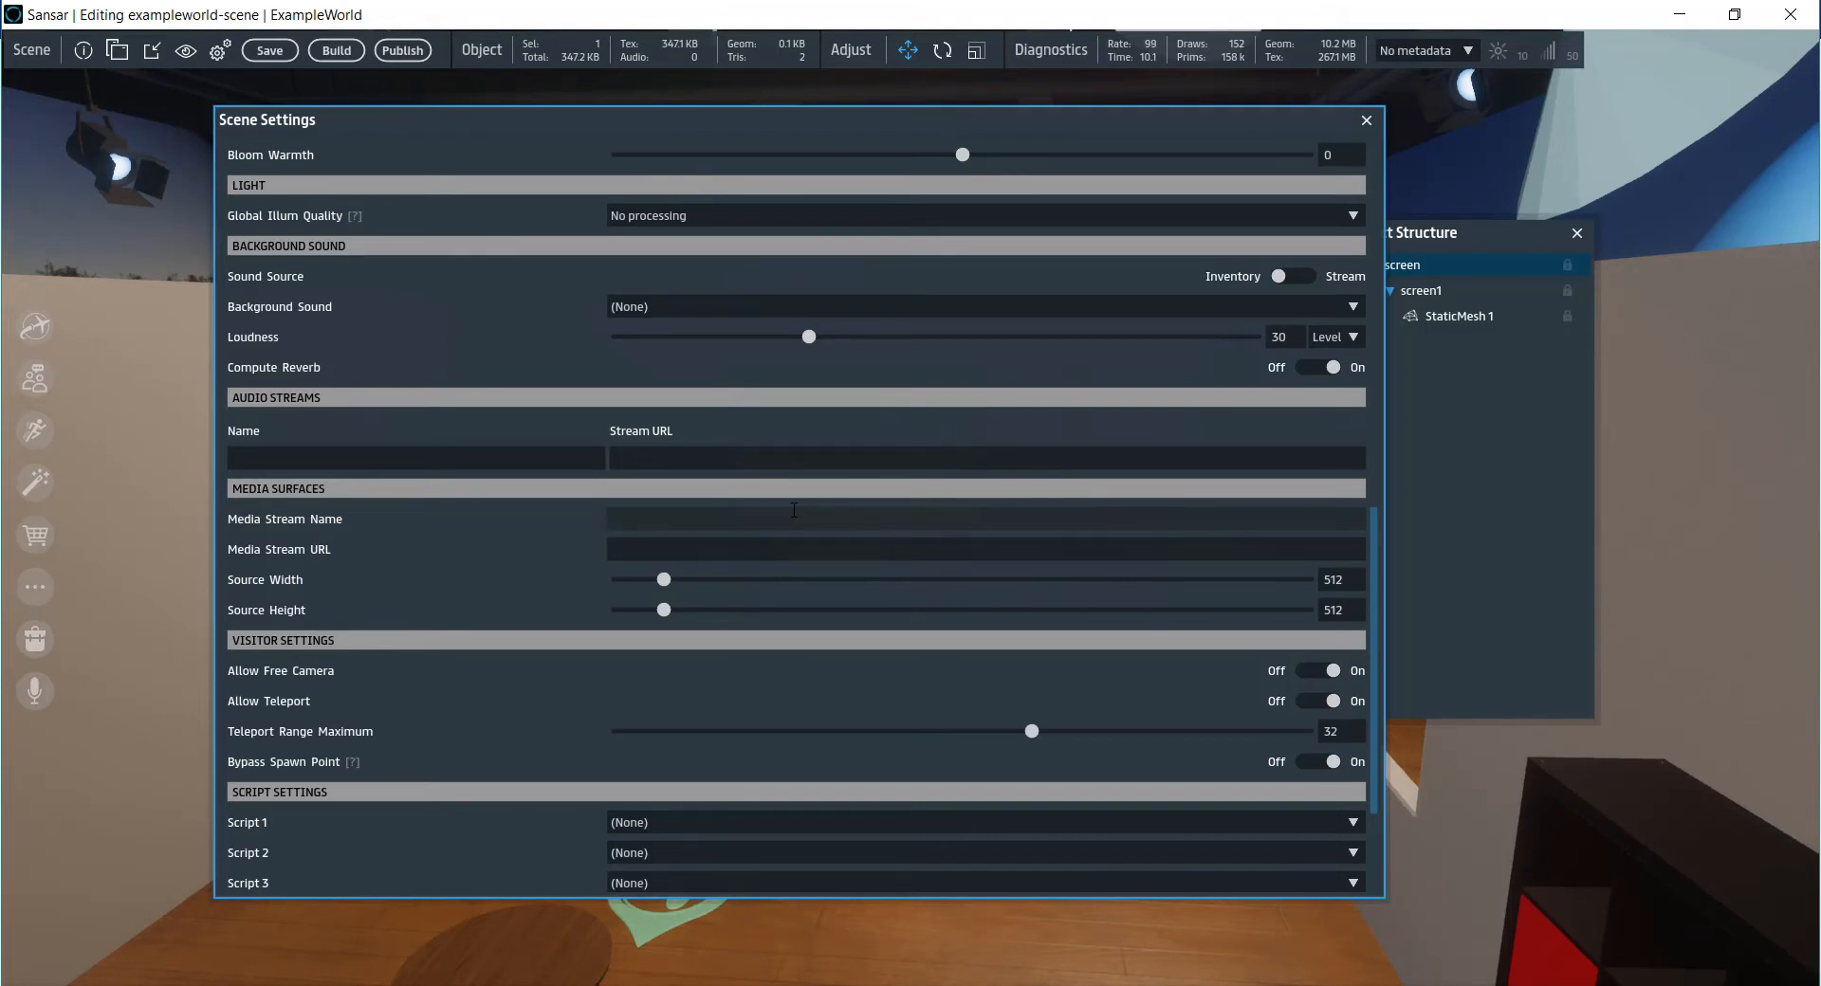
{"action": "type", "text": "Move"}
{"action": "type", "text": "ue"}
{"action": "type", "text": "ie"}
{"action": "left_click", "coordinate": [745, 527]}
{"action": "left_click", "coordinate": [678, 548]}
{"action": "key", "text": "alt+Tab"}
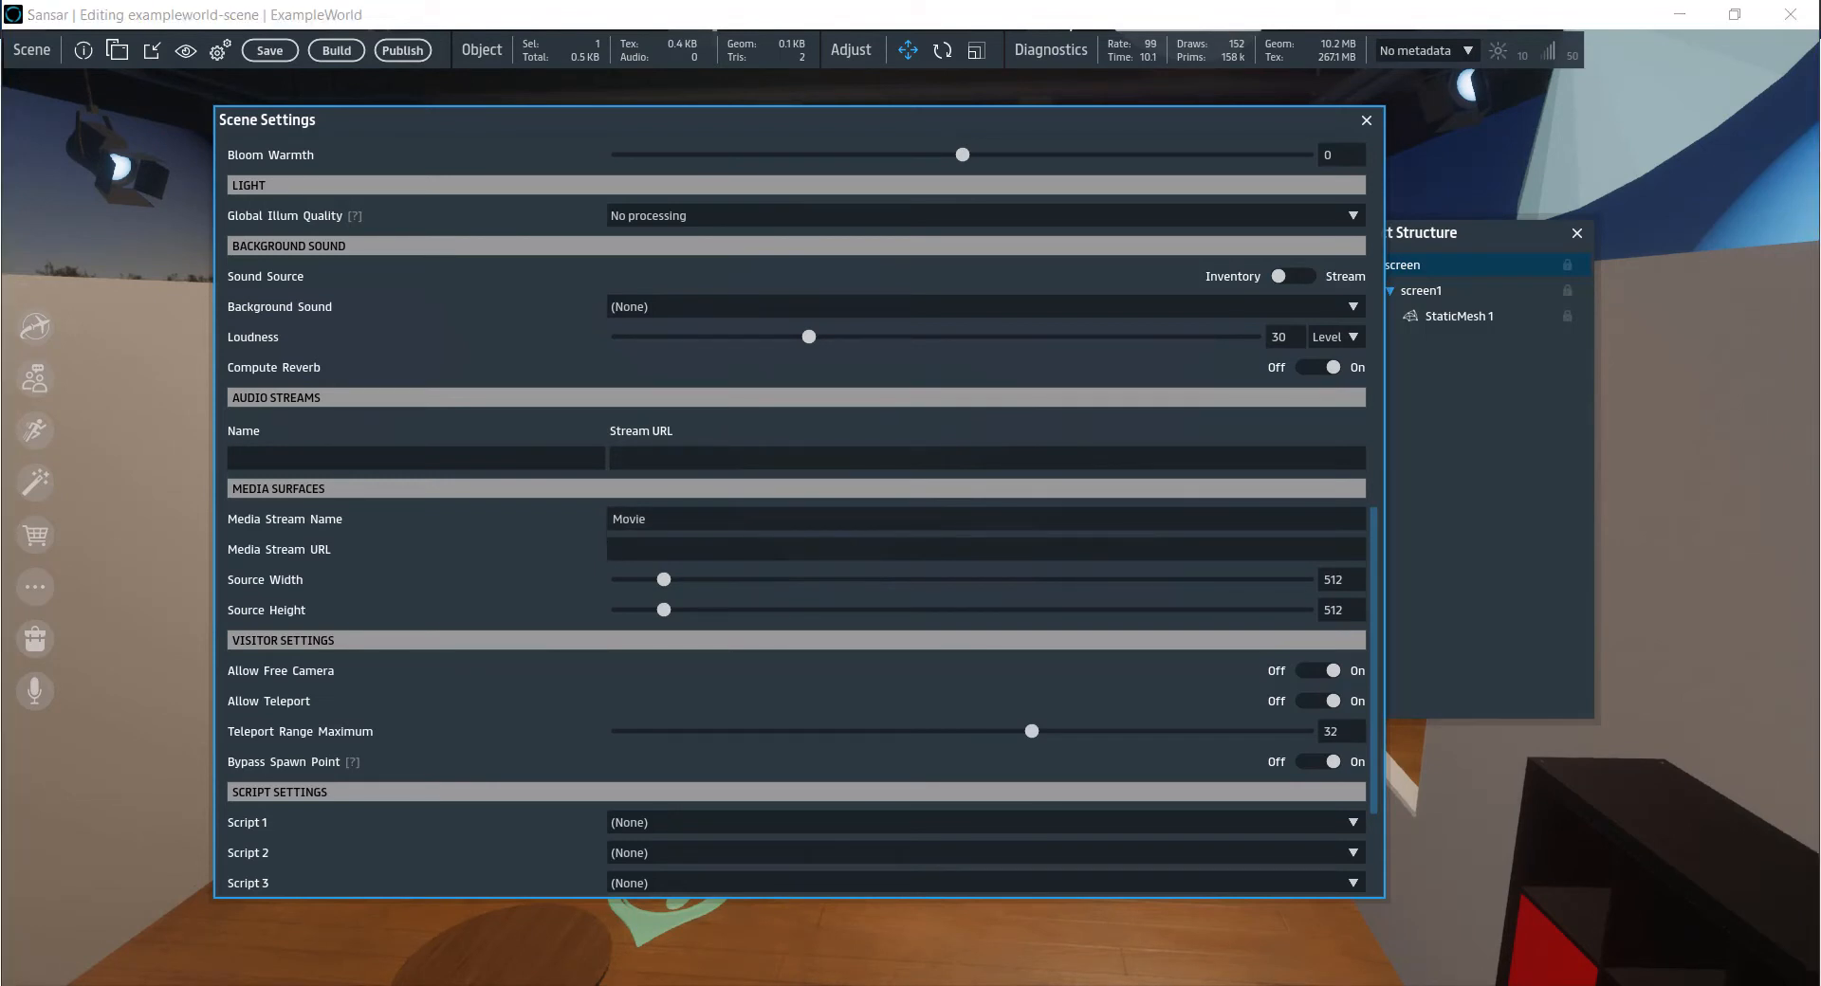
{"action": "key", "text": "alt+Tab"}
{"action": "type", "text": "https://www.youtube.com/embed/LY7x2Ihqjmc?autoplay=1&loop=1&controls=0&allowfullscreen=1&playlist=LY7x2Ihqjmc"}
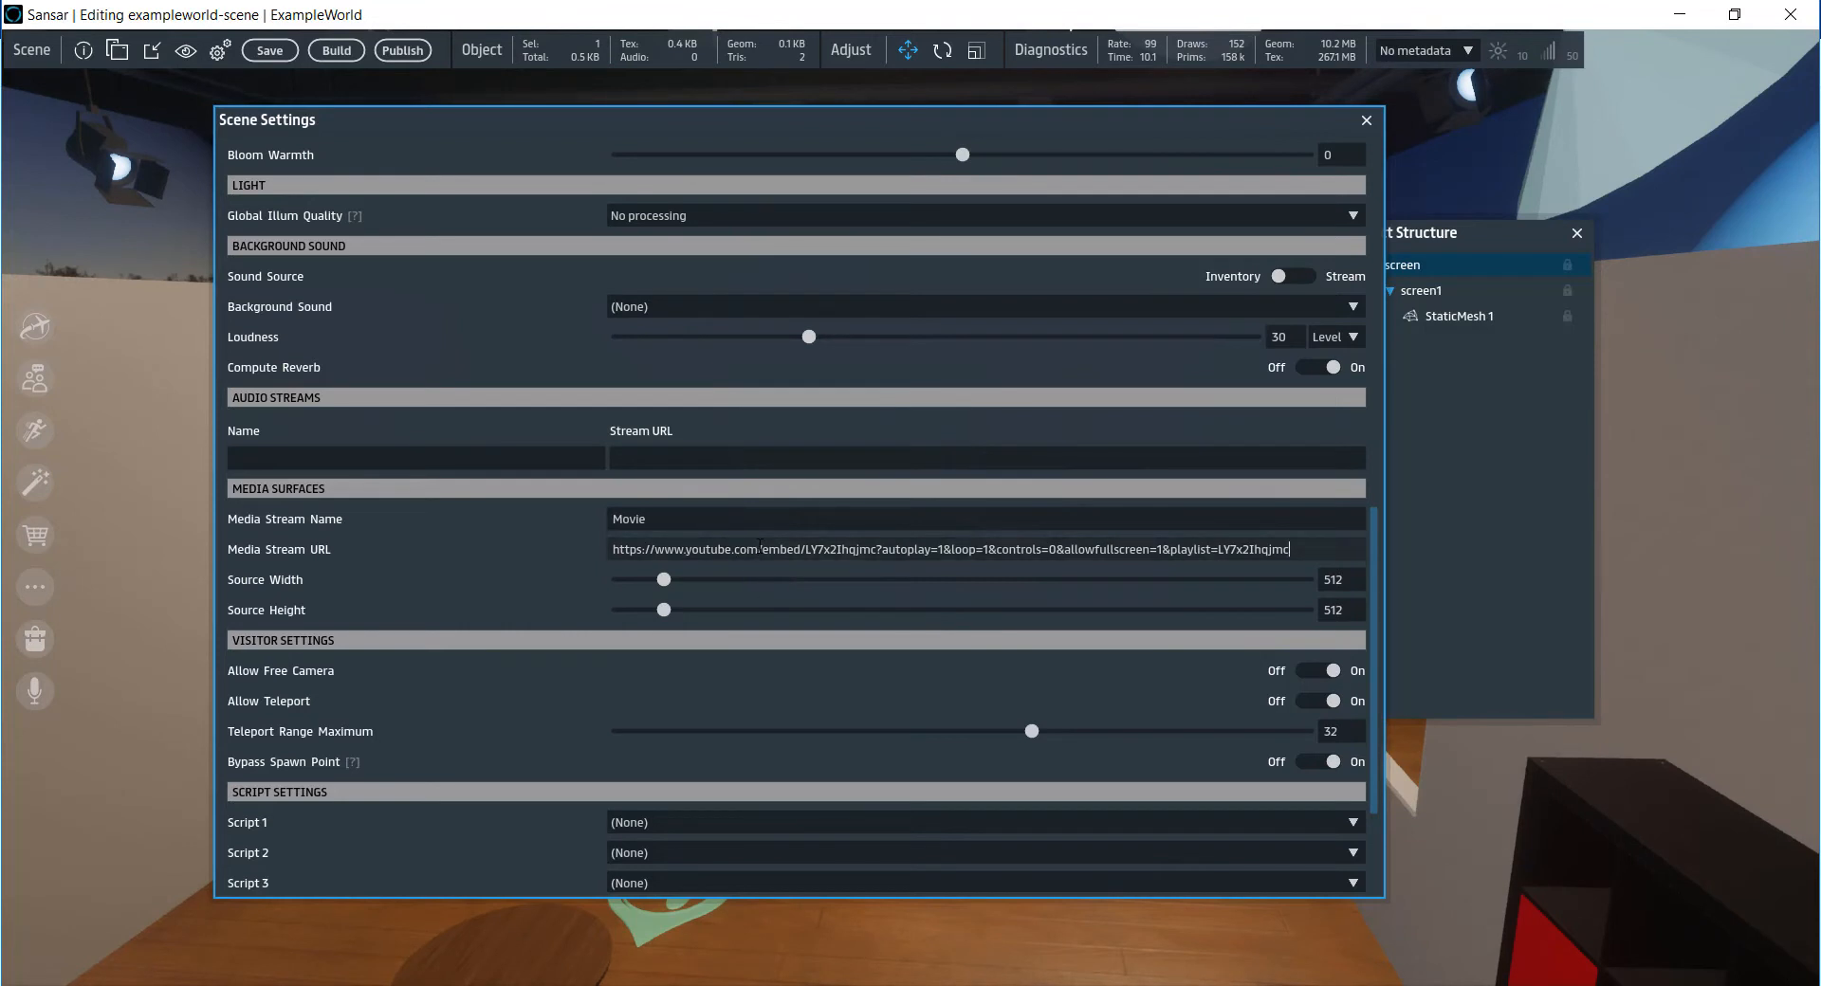
- Examine the embed path, the video ID and the playback parameters in the media stream URL
{"action": "left_click", "coordinate": [808, 556]}
{"action": "left_click_drag", "start_coordinate": [805, 549], "coordinate": [759, 548]}
{"action": "left_click", "coordinate": [779, 555]}
{"action": "left_click_drag", "start_coordinate": [801, 550], "coordinate": [1306, 552]}
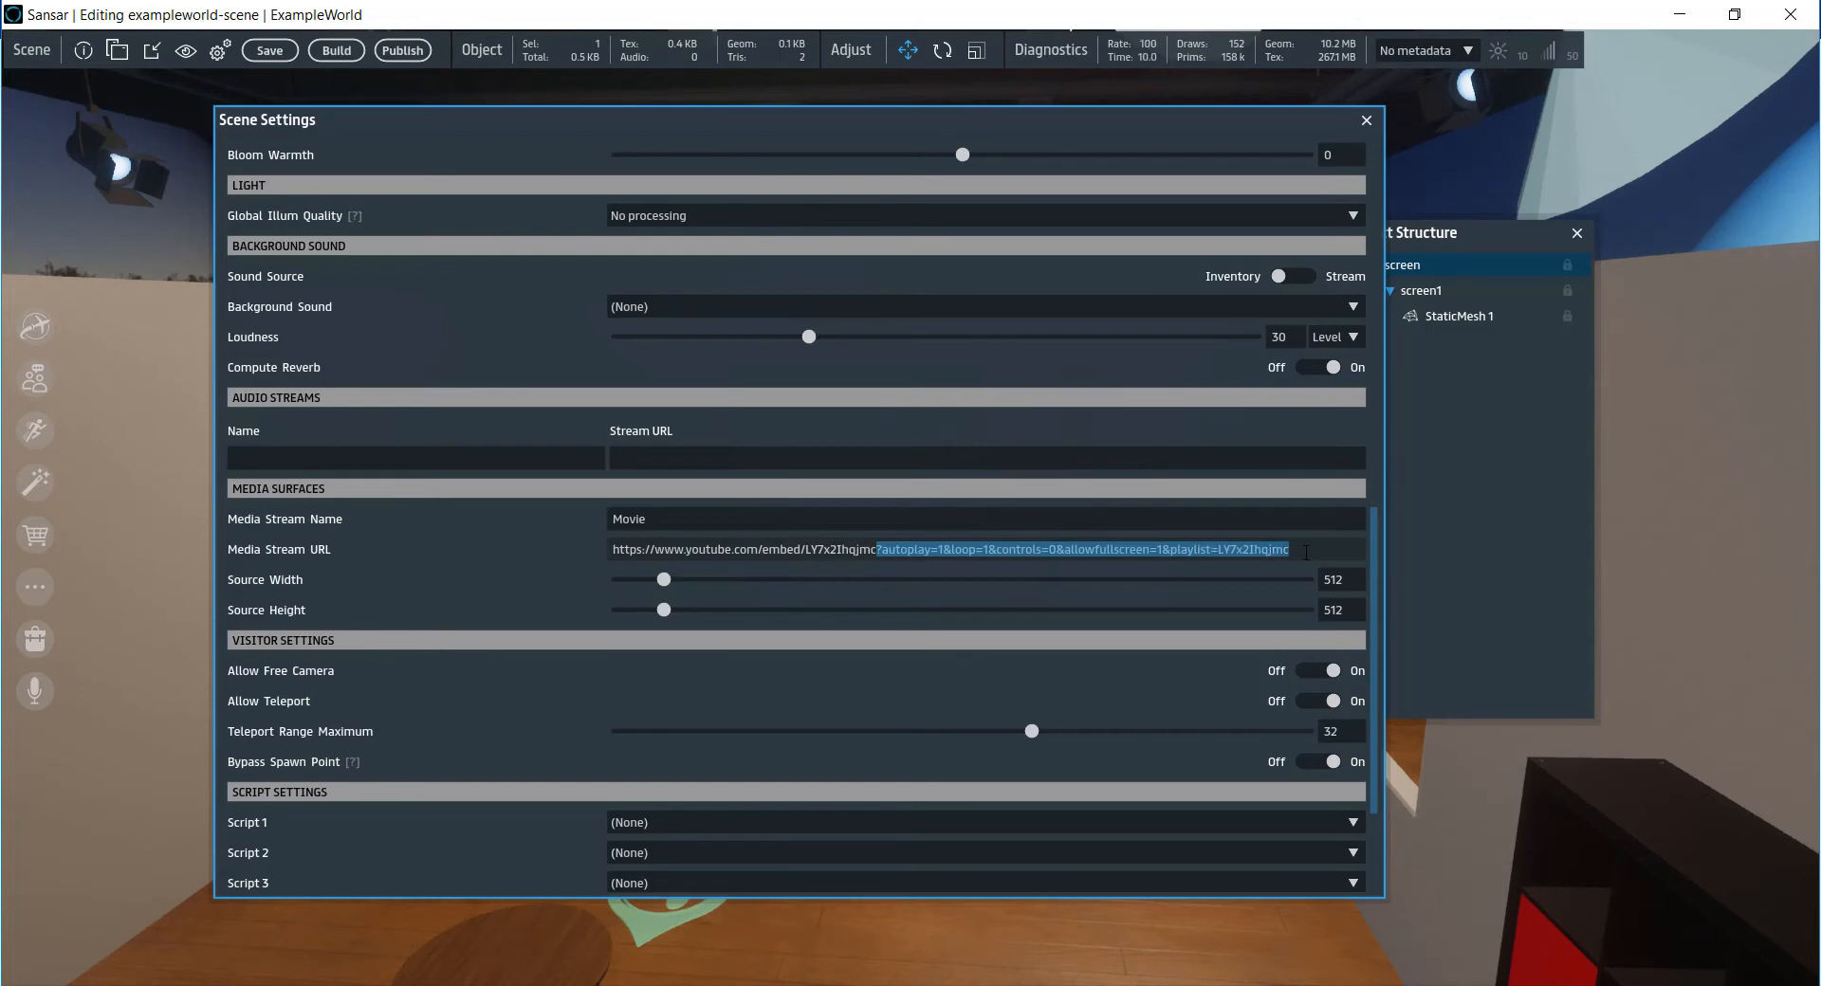
{"action": "left_click", "coordinate": [942, 550]}
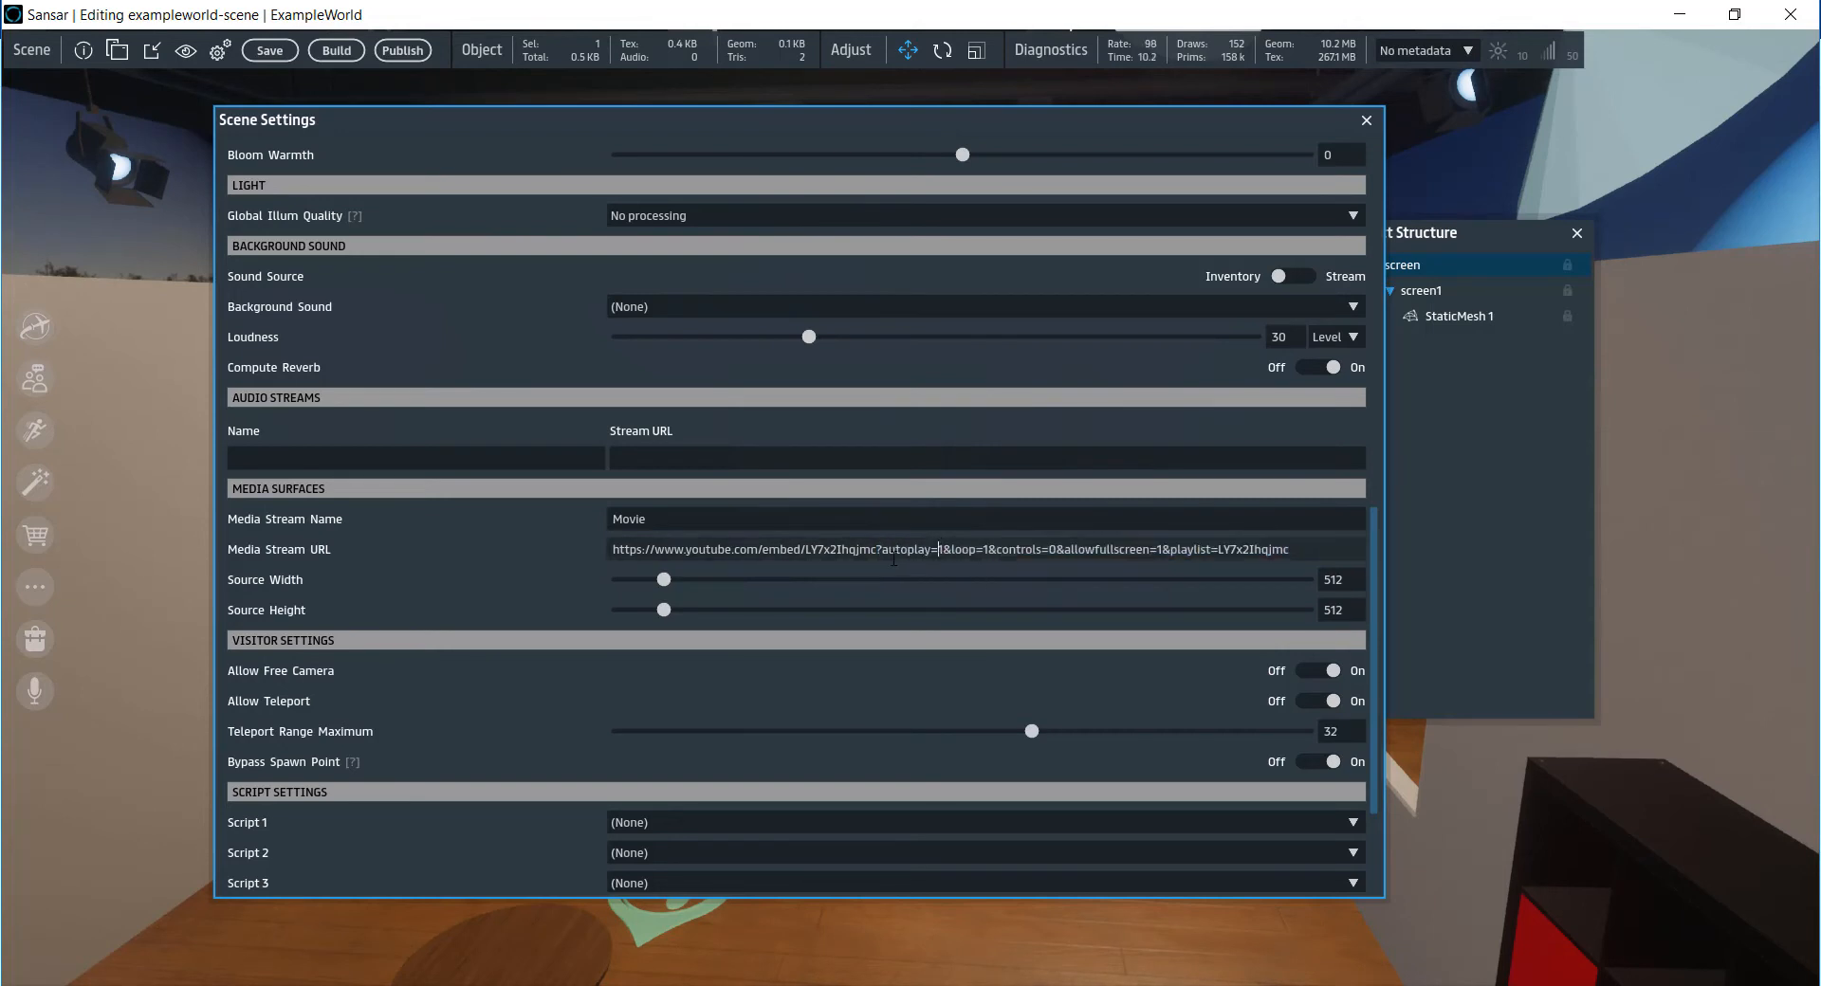
- Examine the autoplay, loop, controls, allowfullscreen and playlist parameters of the media stream URL one by one
{"action": "left_click_drag", "start_coordinate": [883, 550], "coordinate": [937, 551]}
{"action": "left_click", "coordinate": [989, 550]}
{"action": "left_click_drag", "start_coordinate": [1063, 550], "coordinate": [1289, 550]}
{"action": "left_click", "coordinate": [1195, 550]}
{"action": "left_click_drag", "start_coordinate": [805, 550], "coordinate": [876, 560]}
{"action": "left_click_drag", "start_coordinate": [1292, 547], "coordinate": [609, 551]}
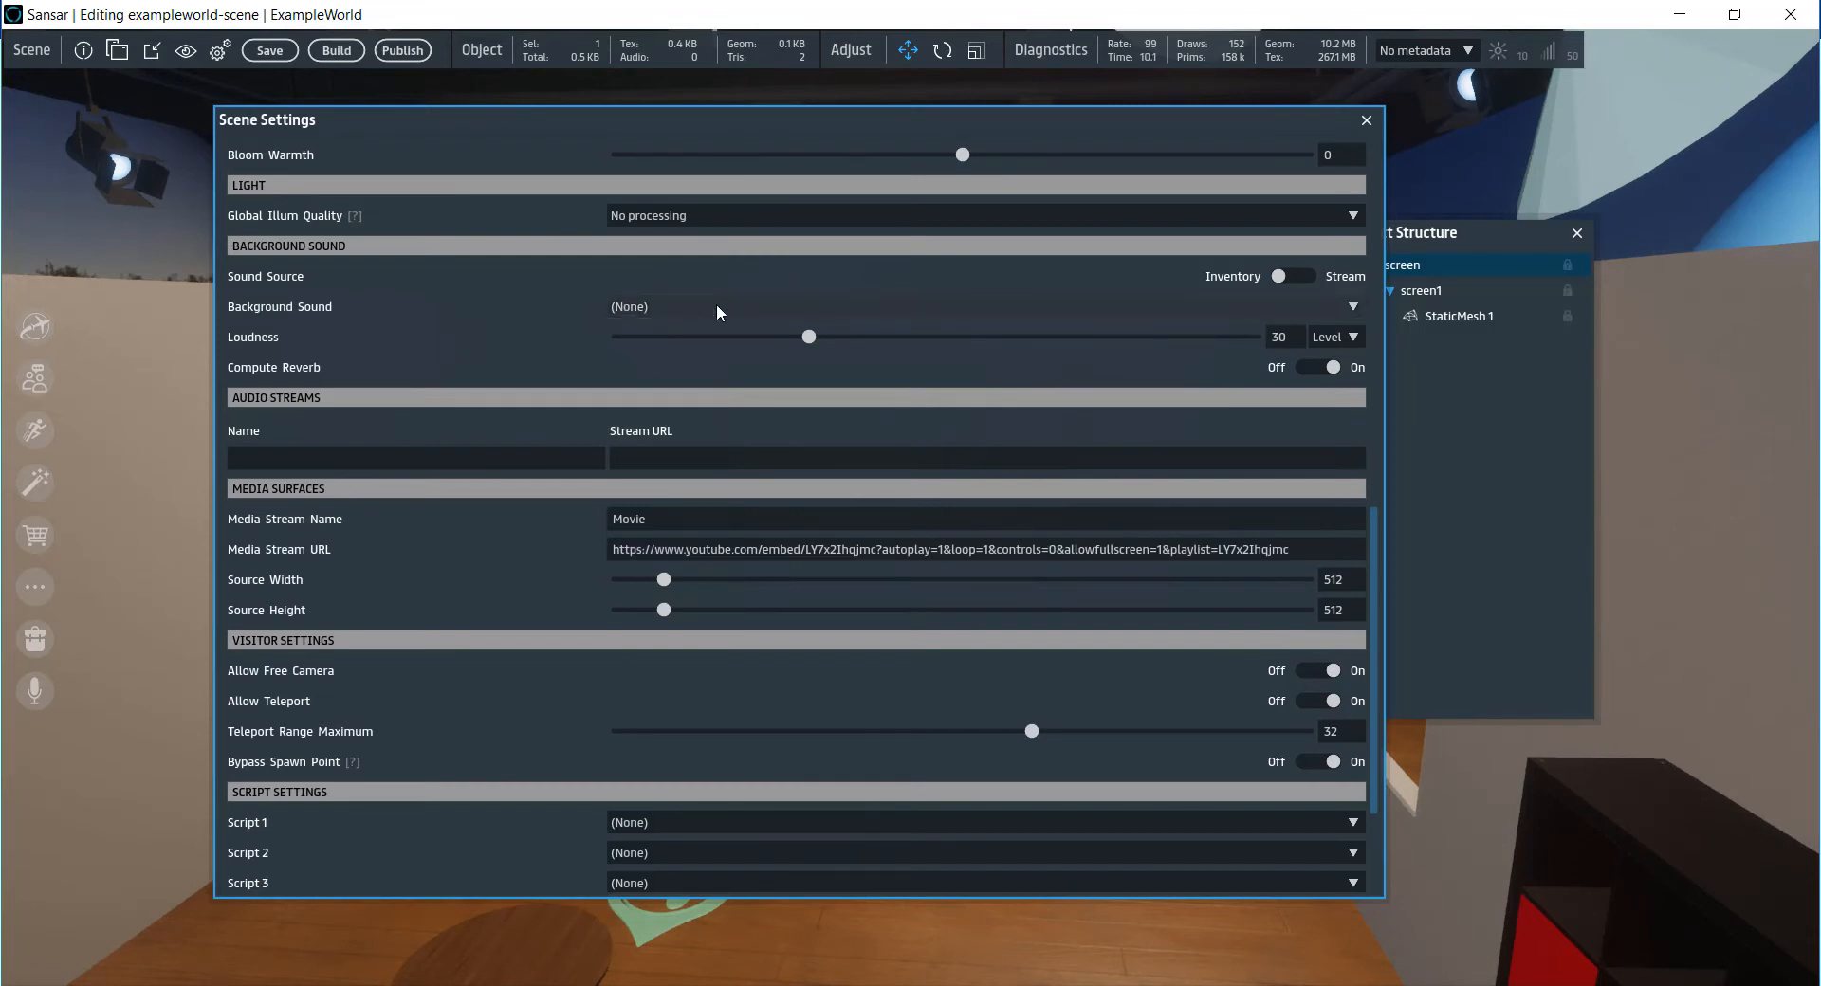
- Switch the background sound source to Stream, using Media: Movie as the background stream, and close the scene settings
{"action": "left_click", "coordinate": [749, 305]}
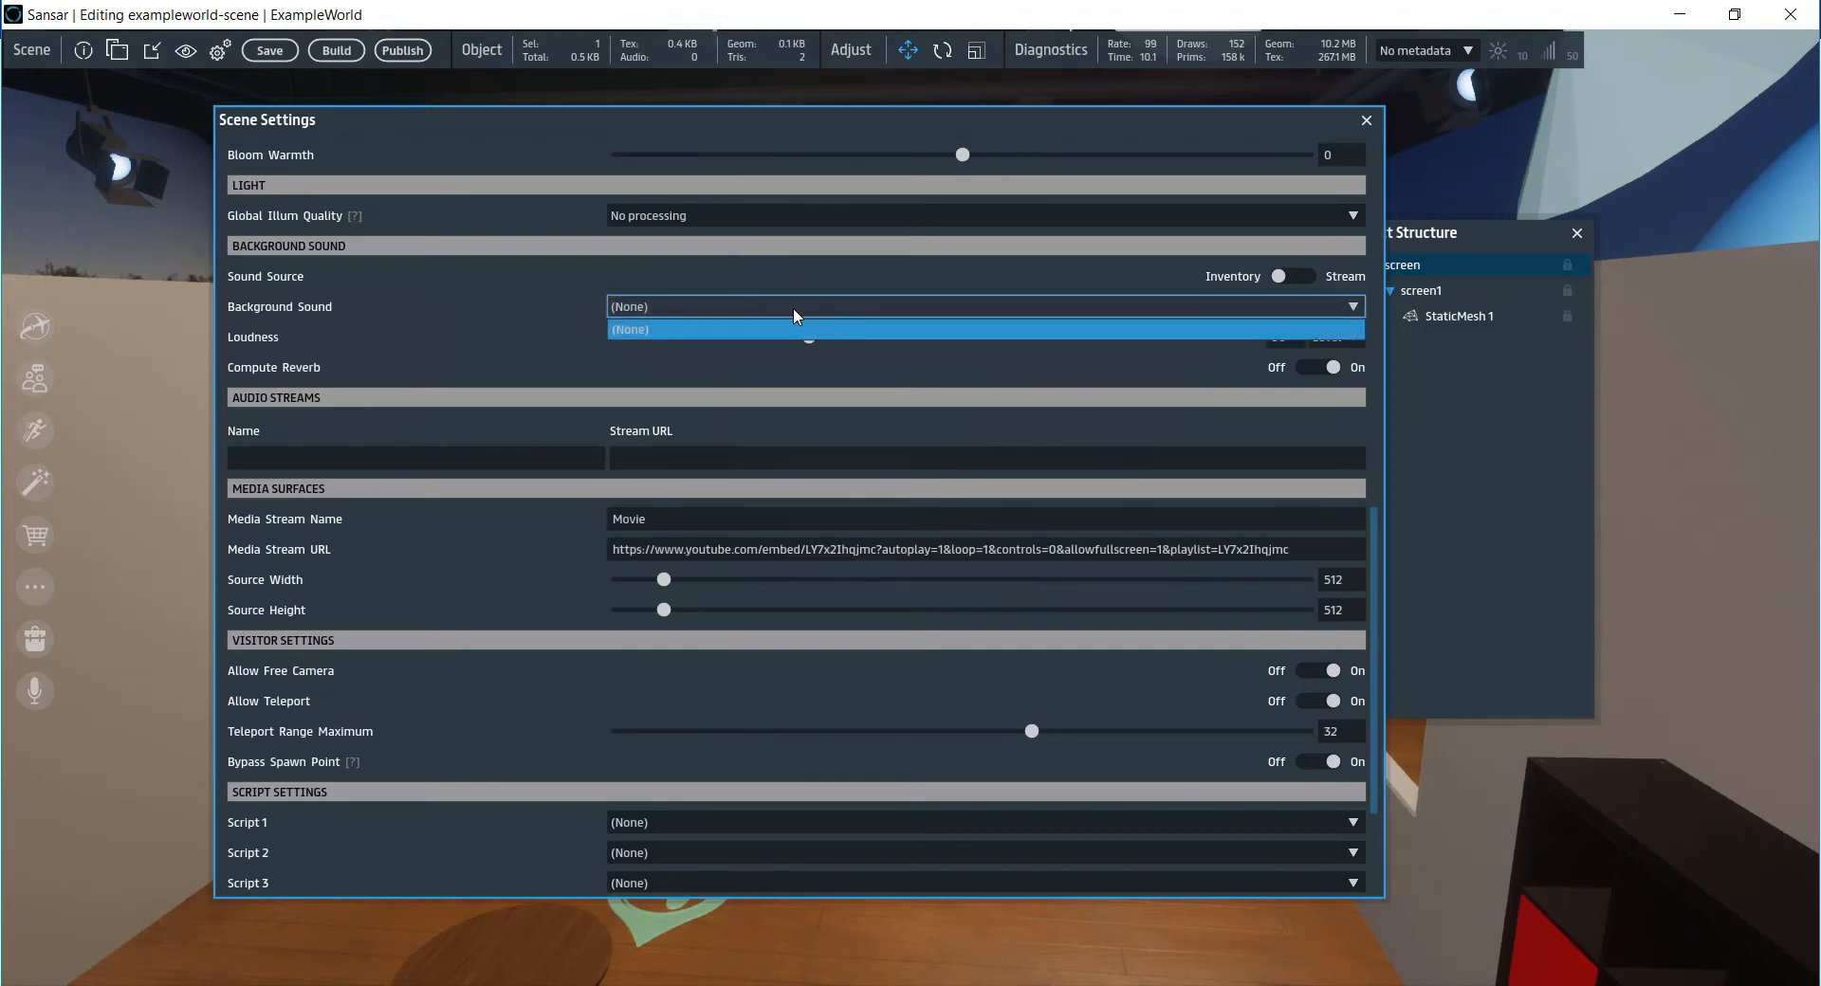
{"action": "left_click", "coordinate": [793, 307]}
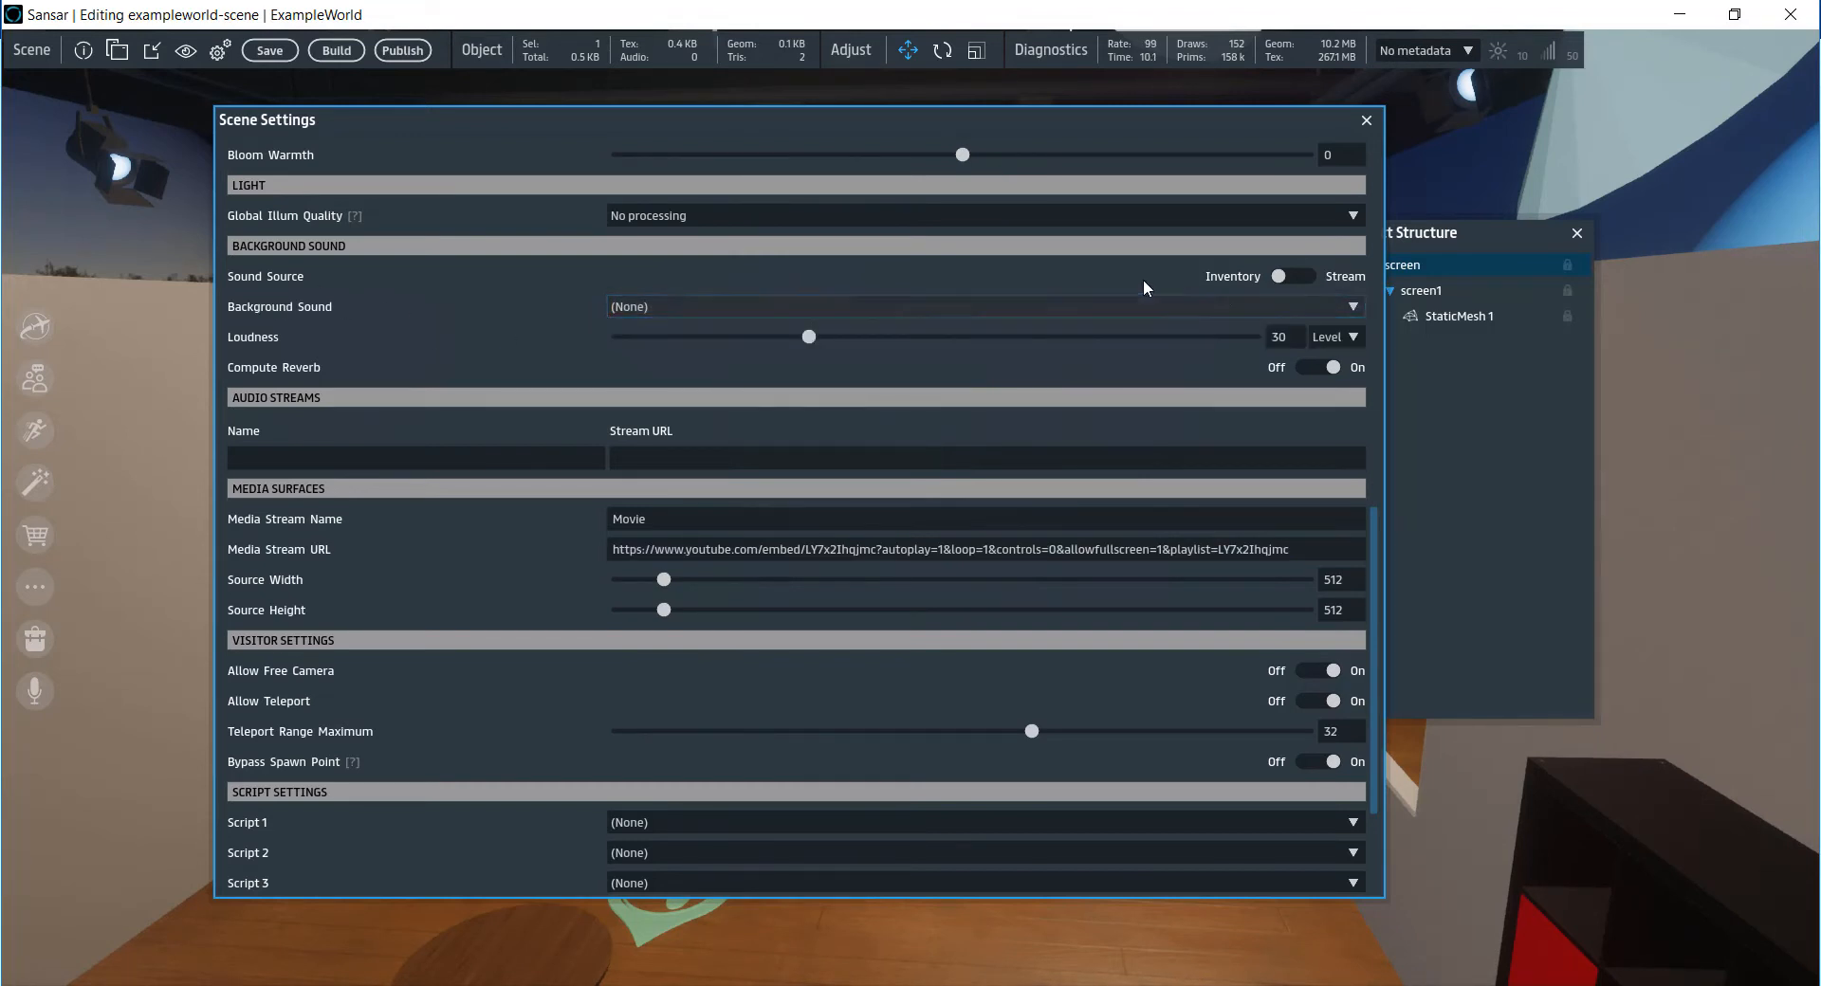
{"action": "left_click", "coordinate": [1309, 276]}
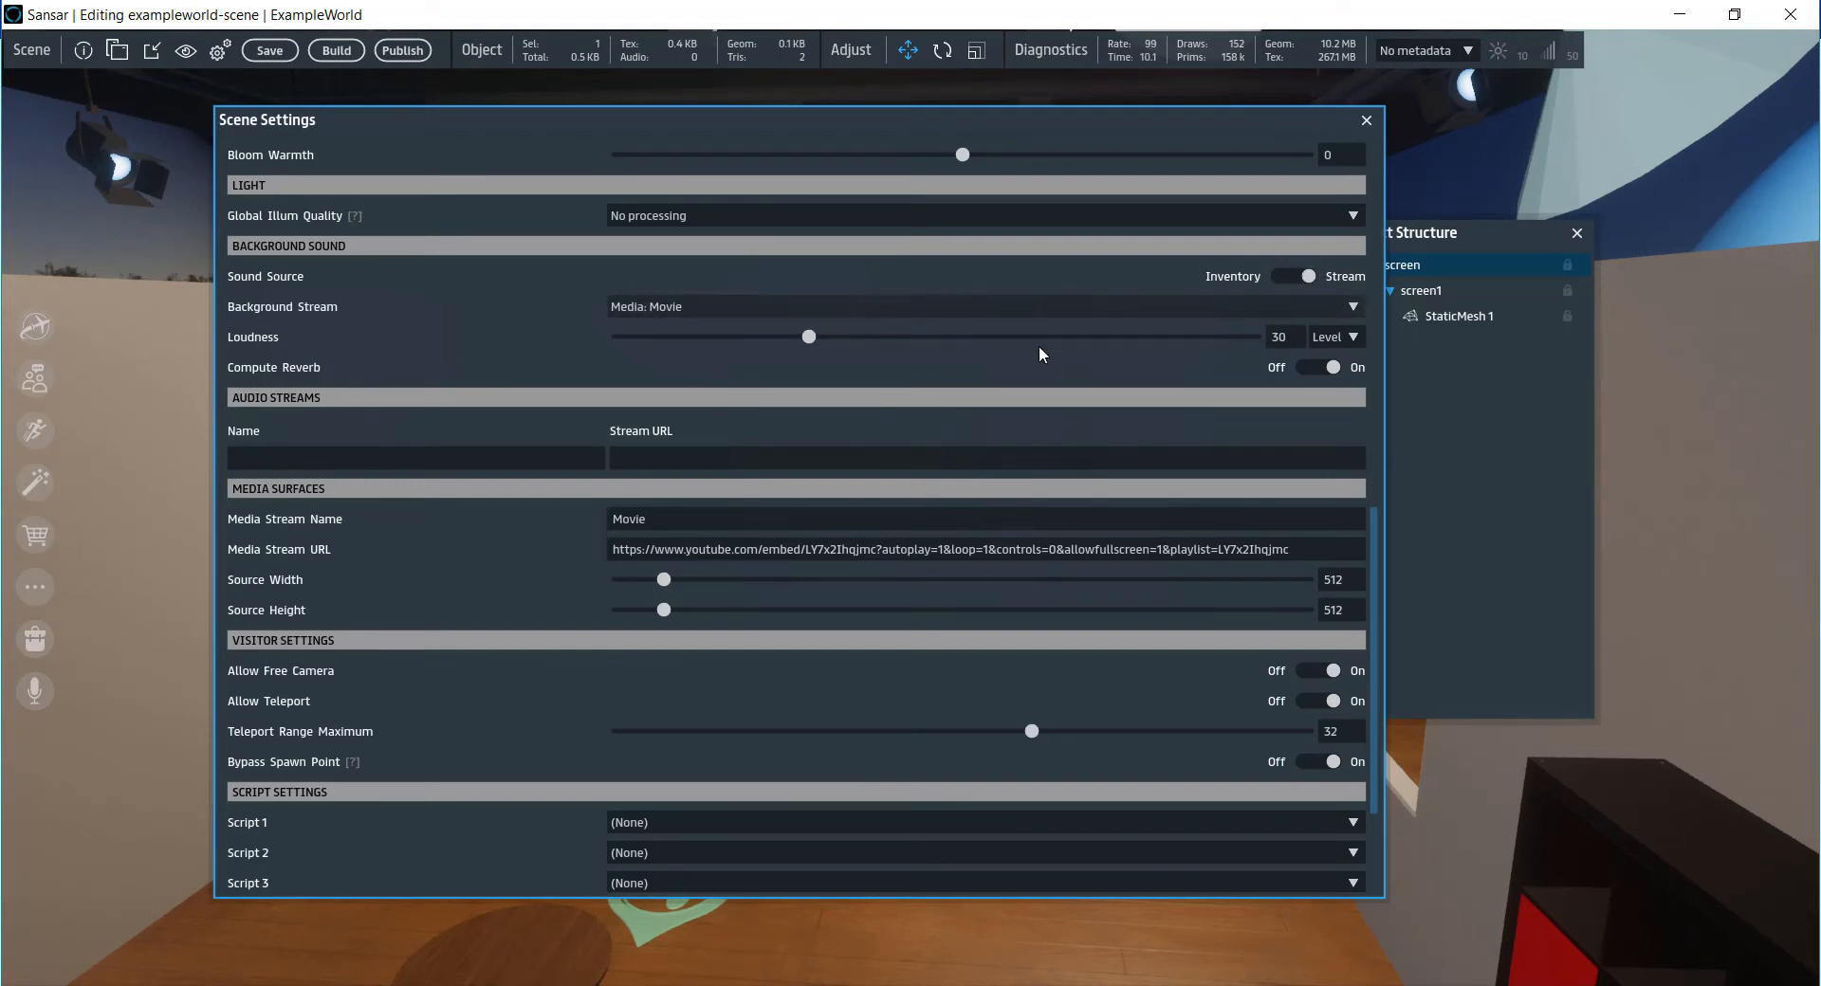
{"action": "left_click_drag", "start_coordinate": [1287, 551], "coordinate": [655, 549]}
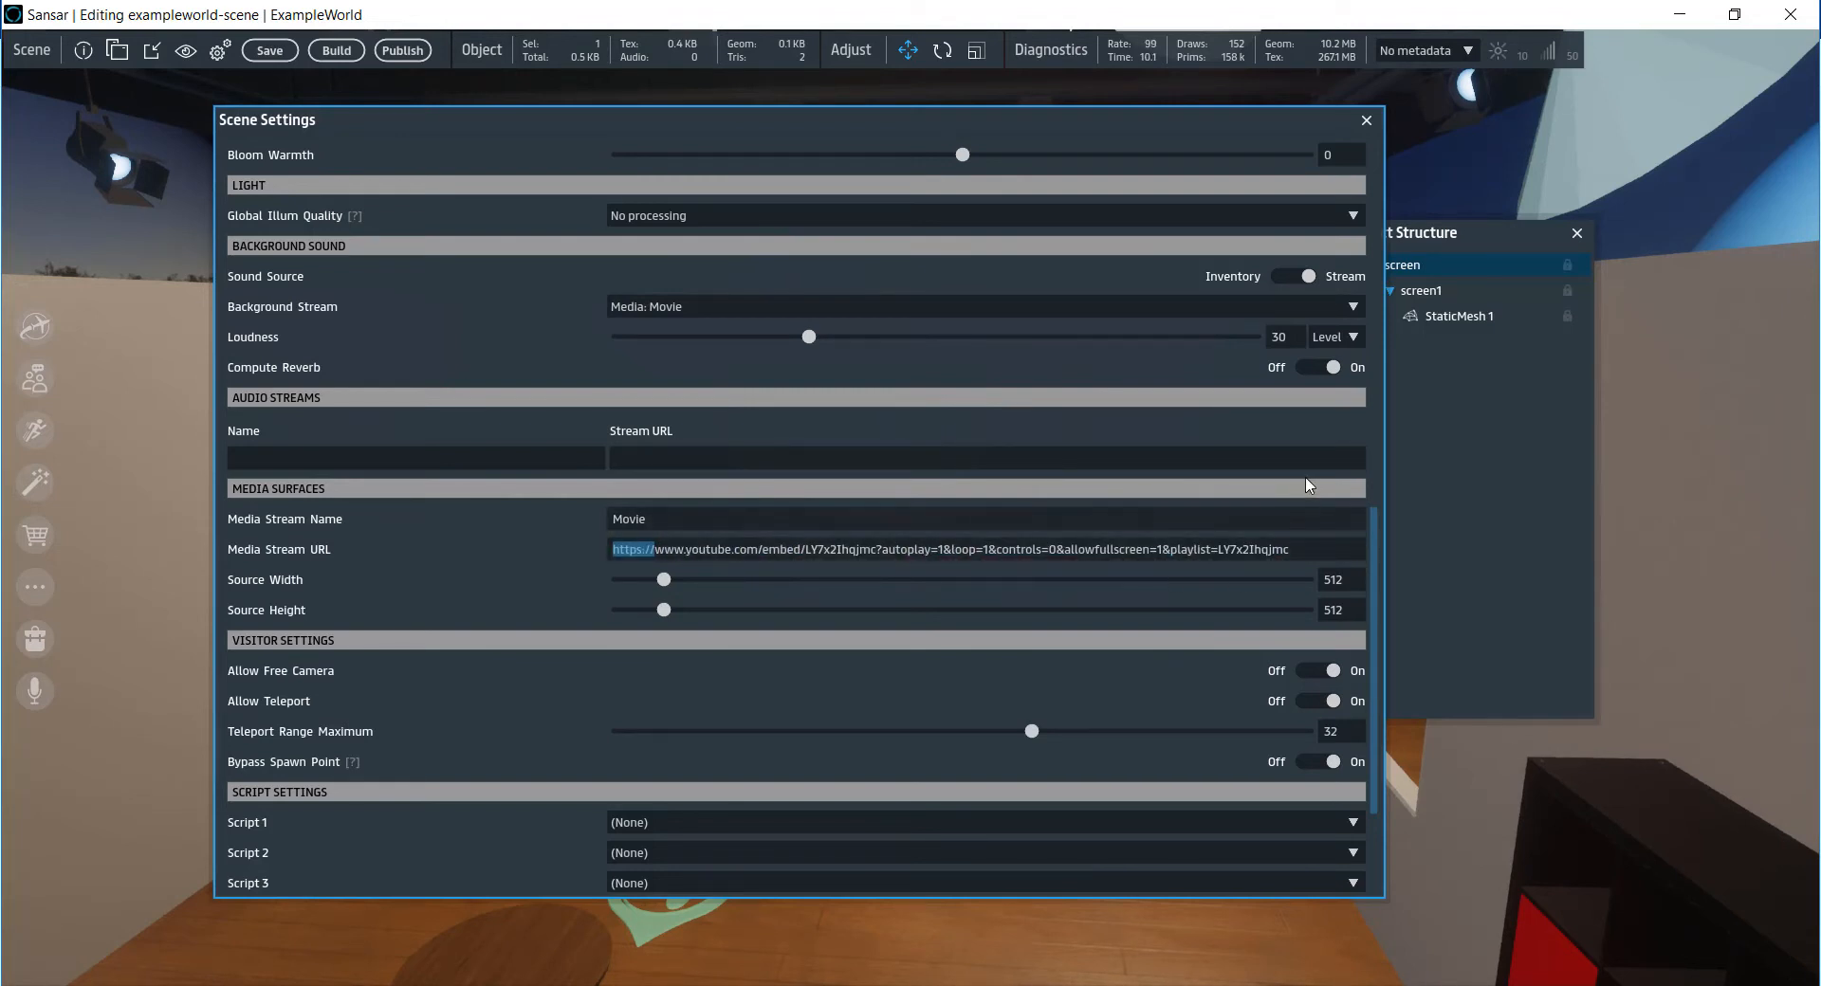
{"action": "left_click", "coordinate": [1366, 118]}
{"action": "left_click", "coordinate": [1365, 119]}
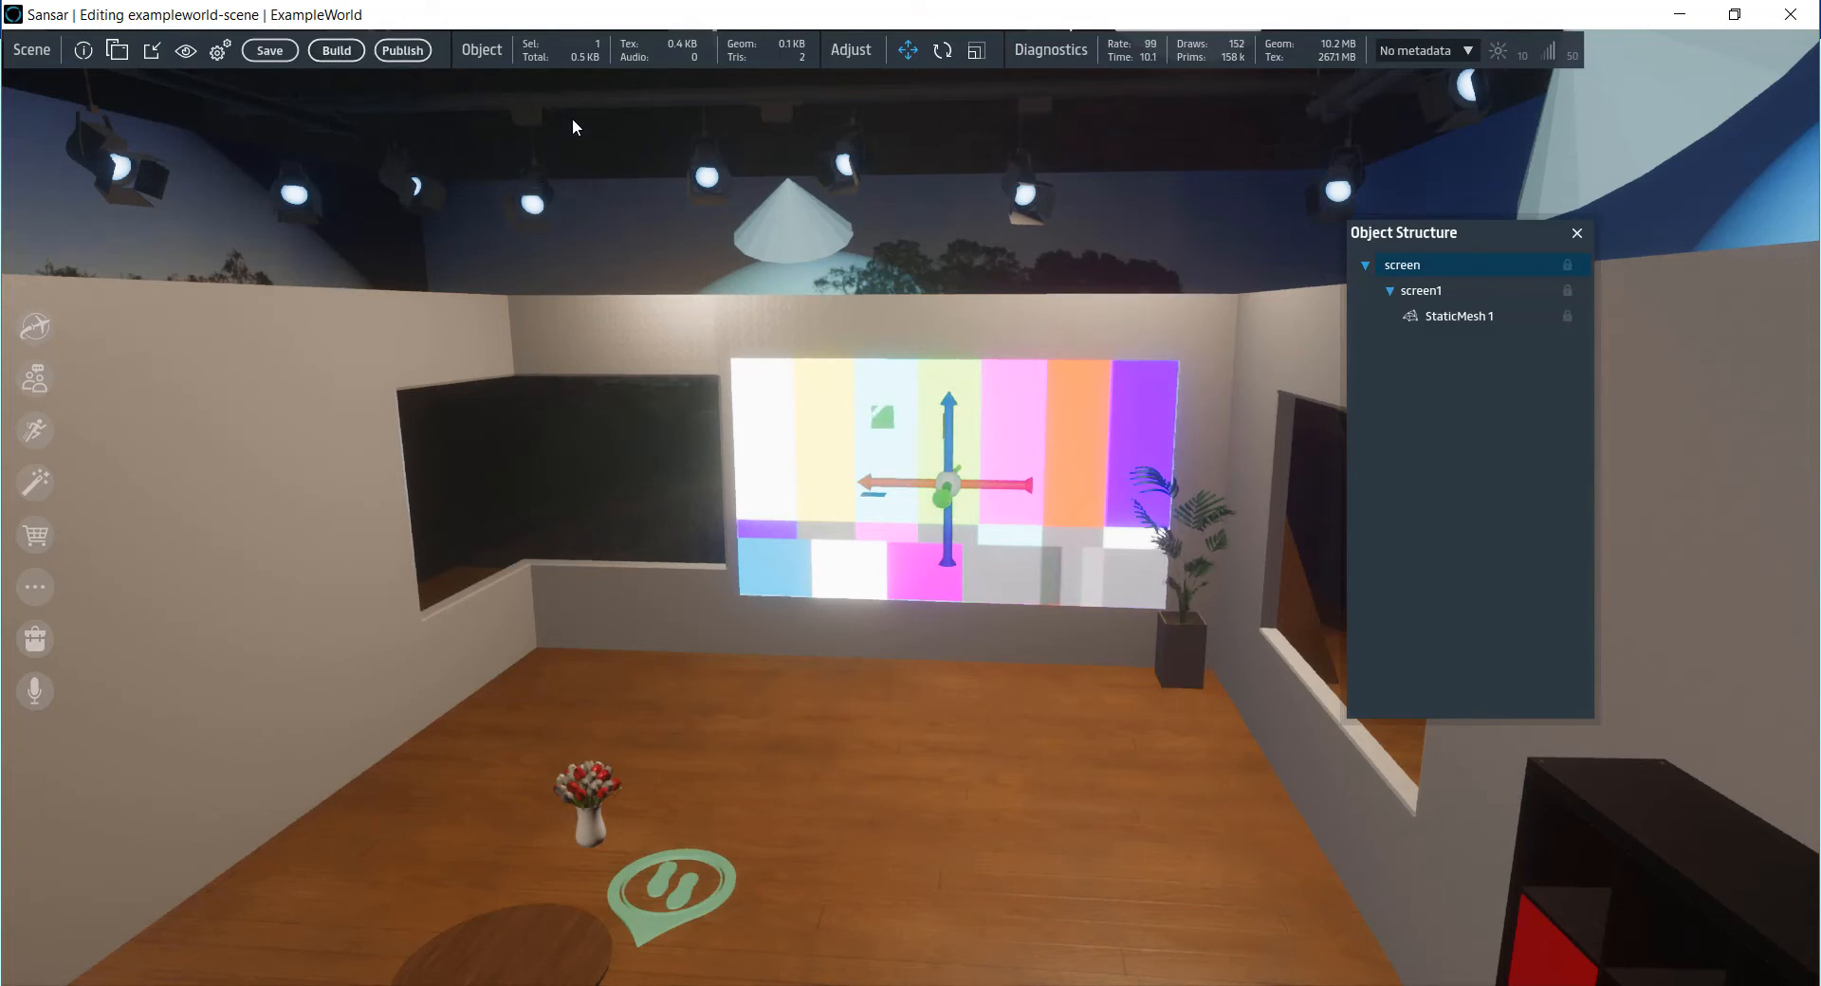
- Build the scene, saving the unsaved changes first, and keep editing instead of visiting it
{"action": "left_click", "coordinate": [347, 55]}
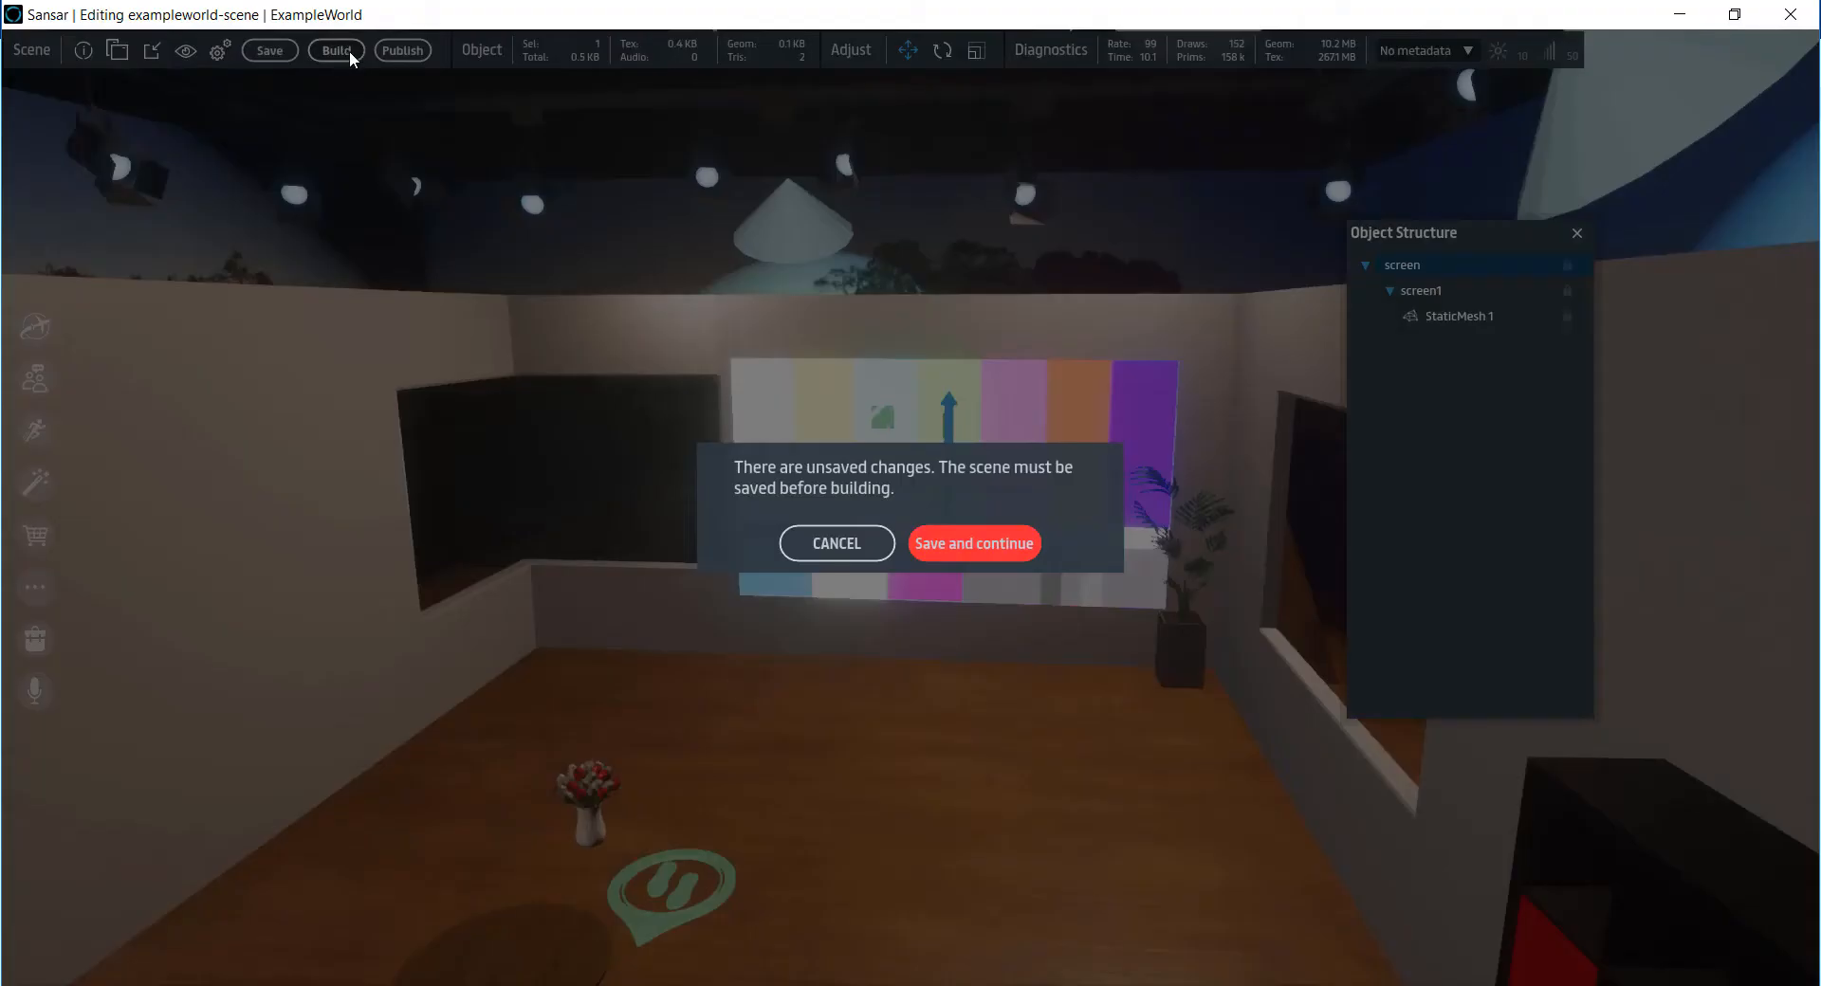
{"action": "left_click", "coordinate": [970, 547]}
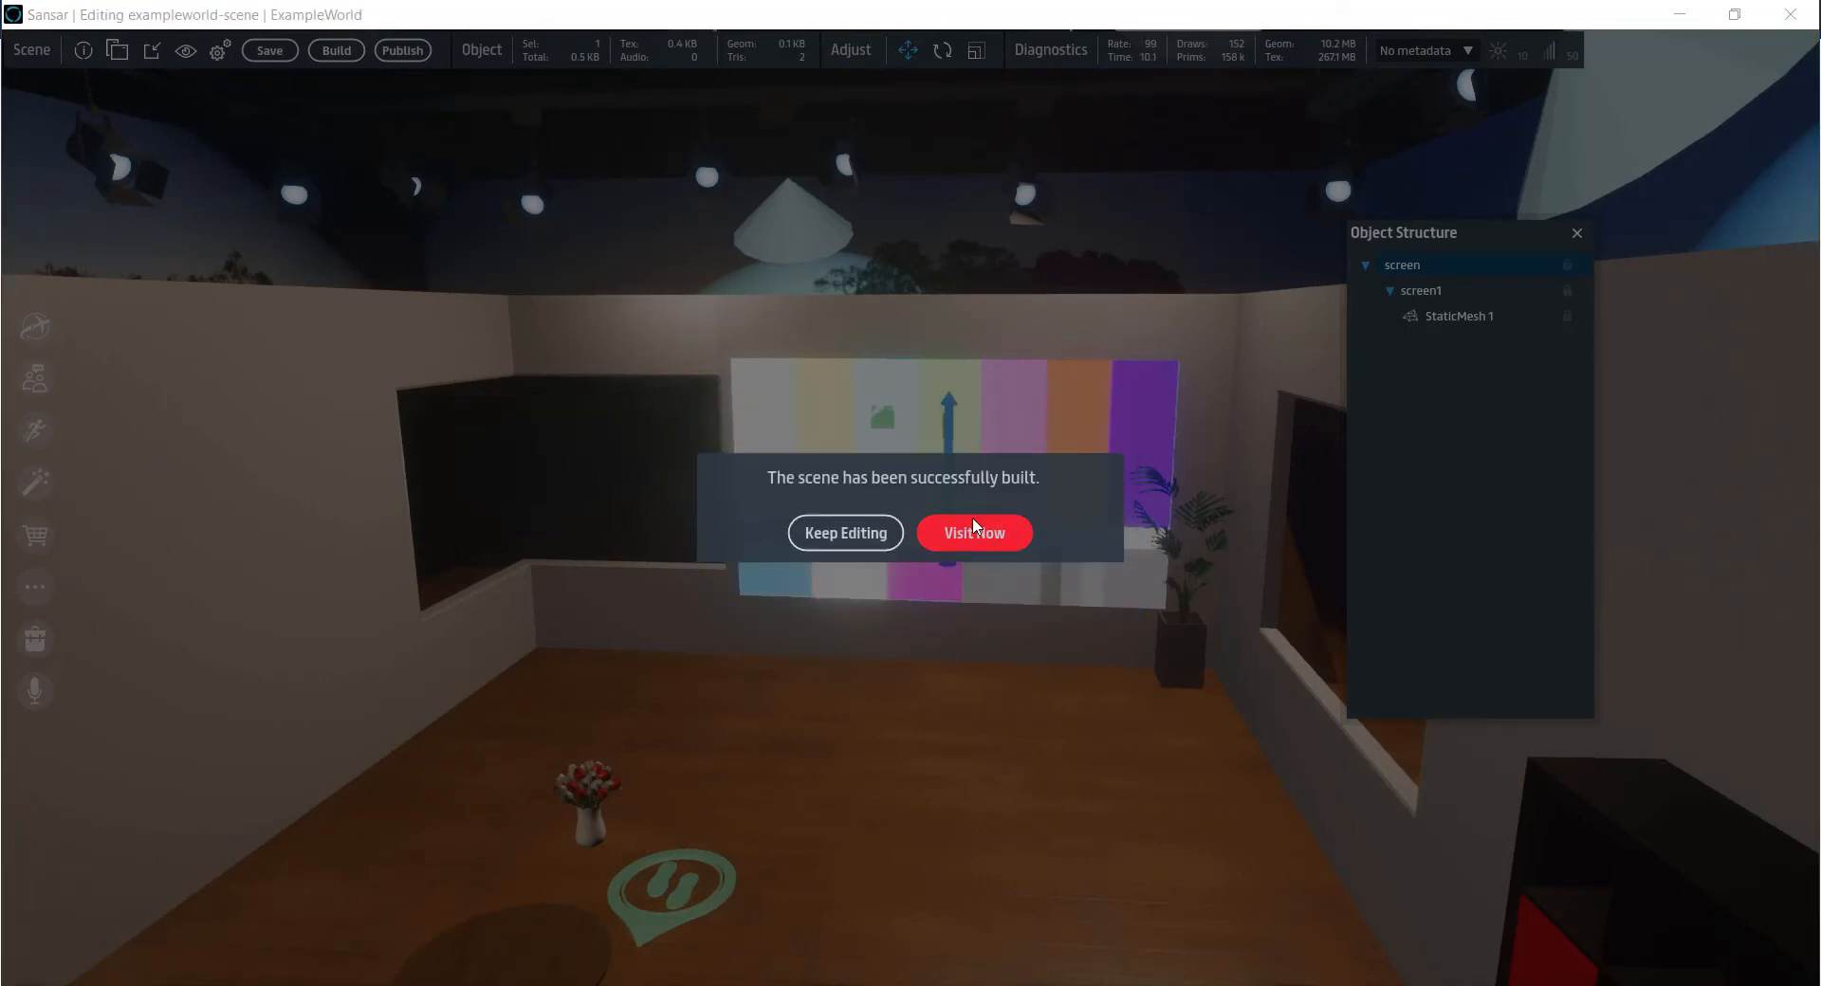
{"action": "left_click", "coordinate": [859, 536]}
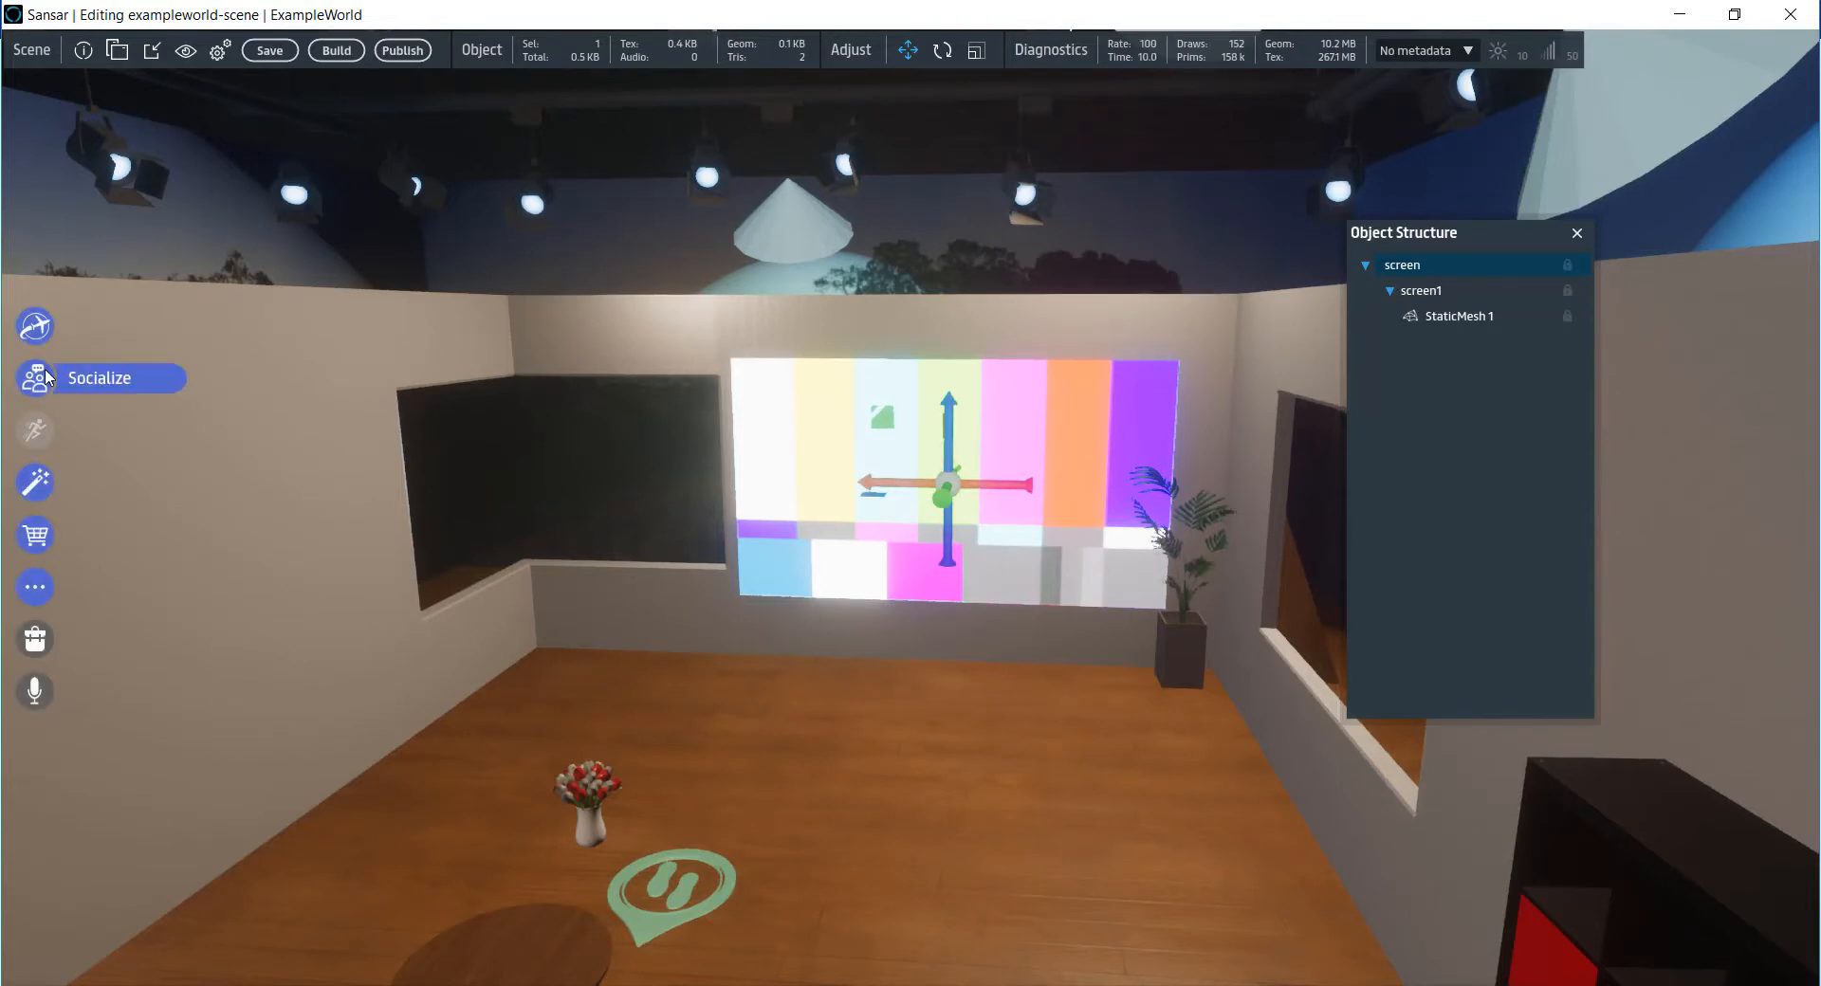
- Rename the scene of ExampleWorld in the list of own worlds as livingroom-scene
{"action": "left_click", "coordinate": [39, 491]}
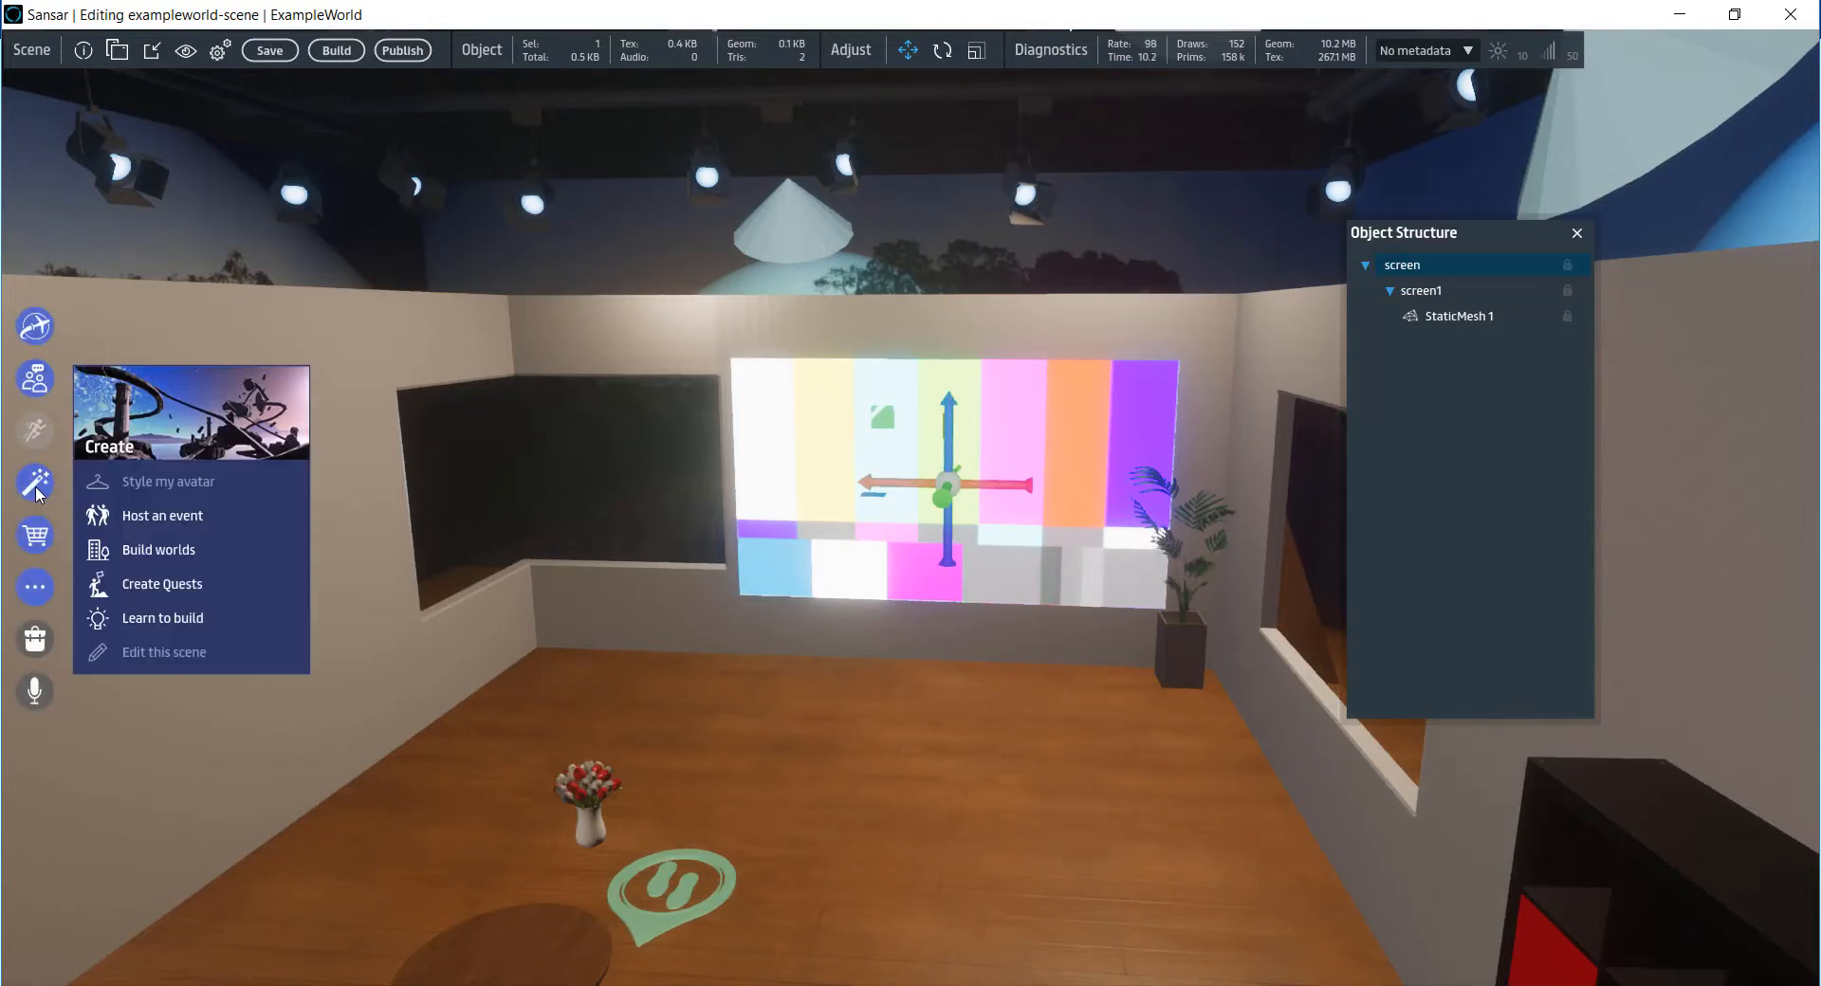
{"action": "left_click", "coordinate": [135, 552]}
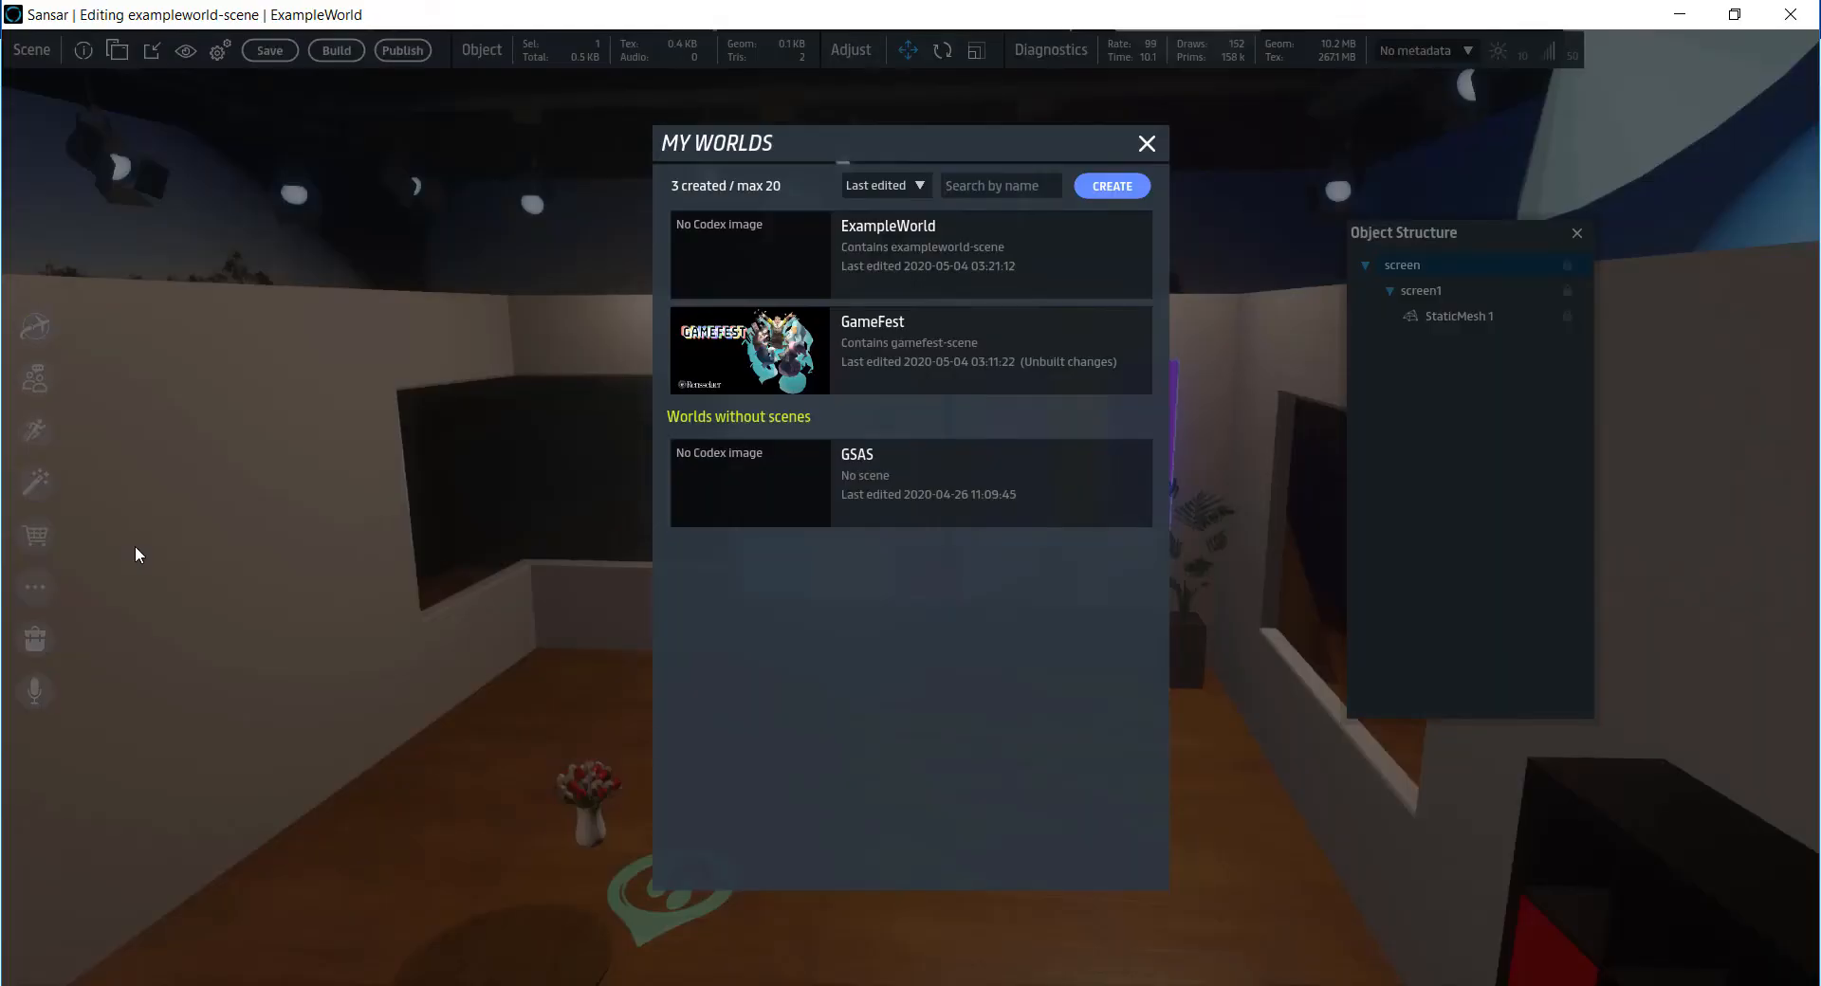
{"action": "mouse_move", "coordinate": [878, 346]}
{"action": "mouse_move", "coordinate": [941, 254]}
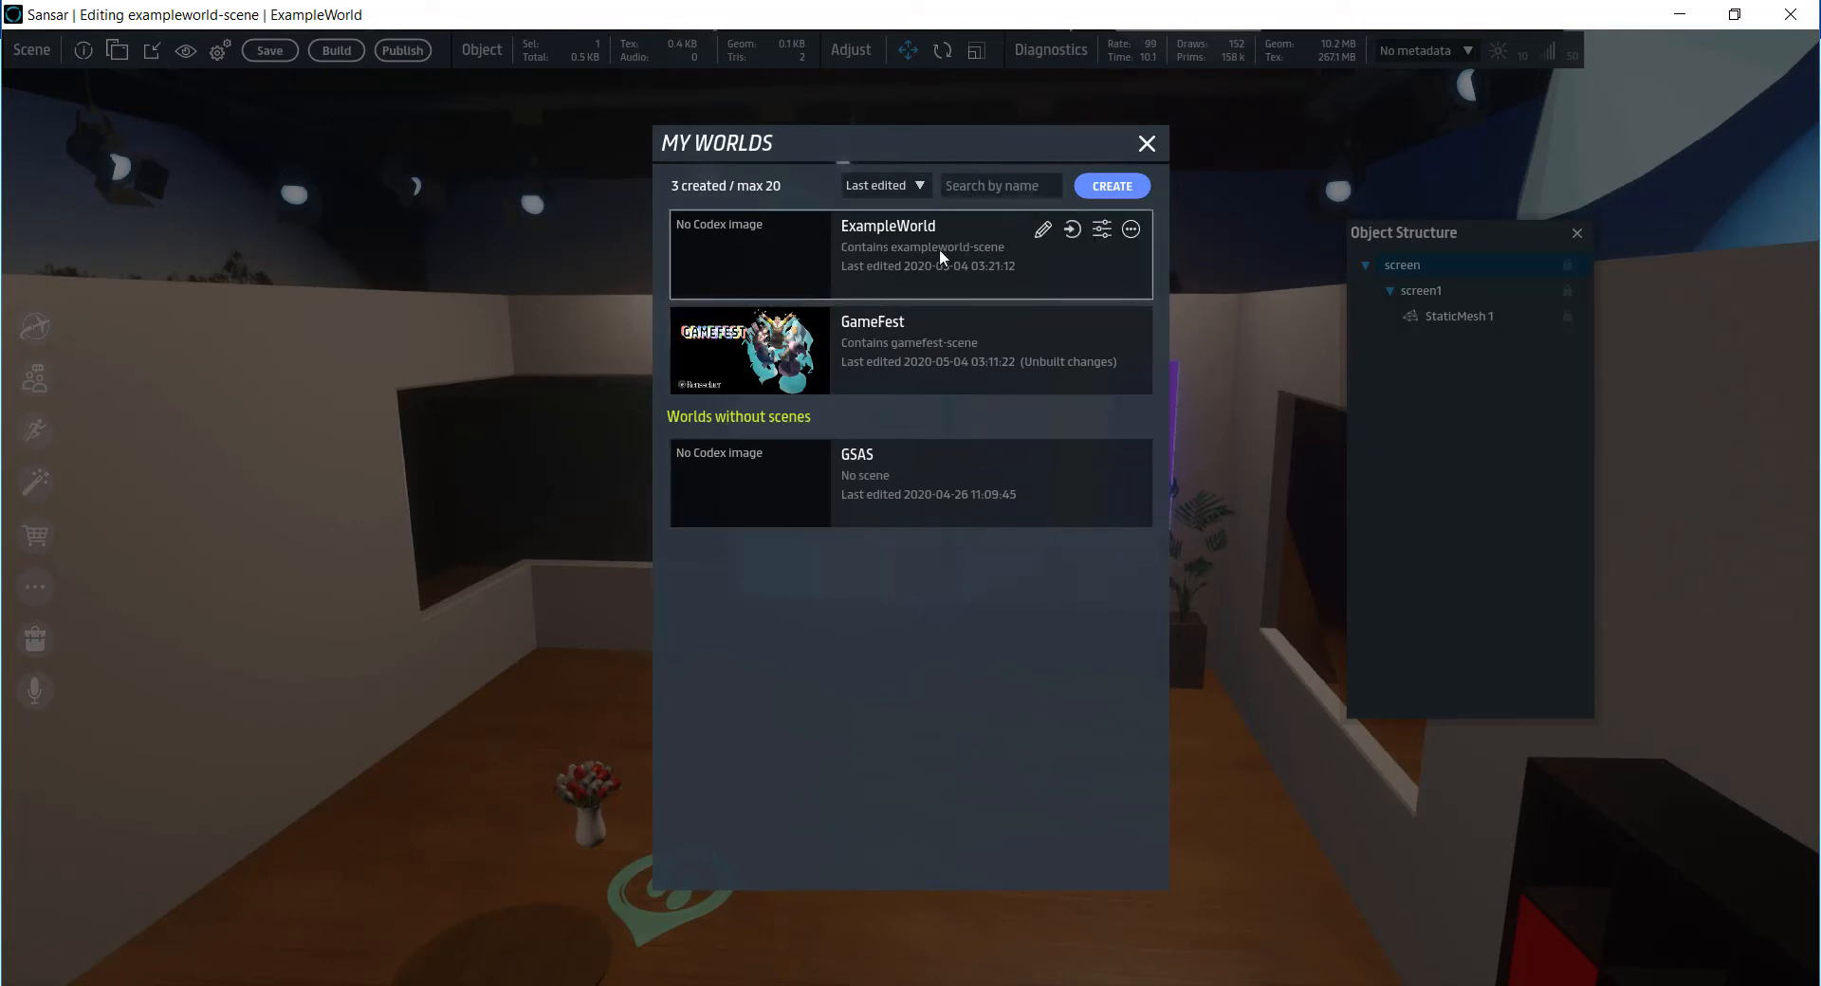
{"action": "left_click", "coordinate": [1132, 229]}
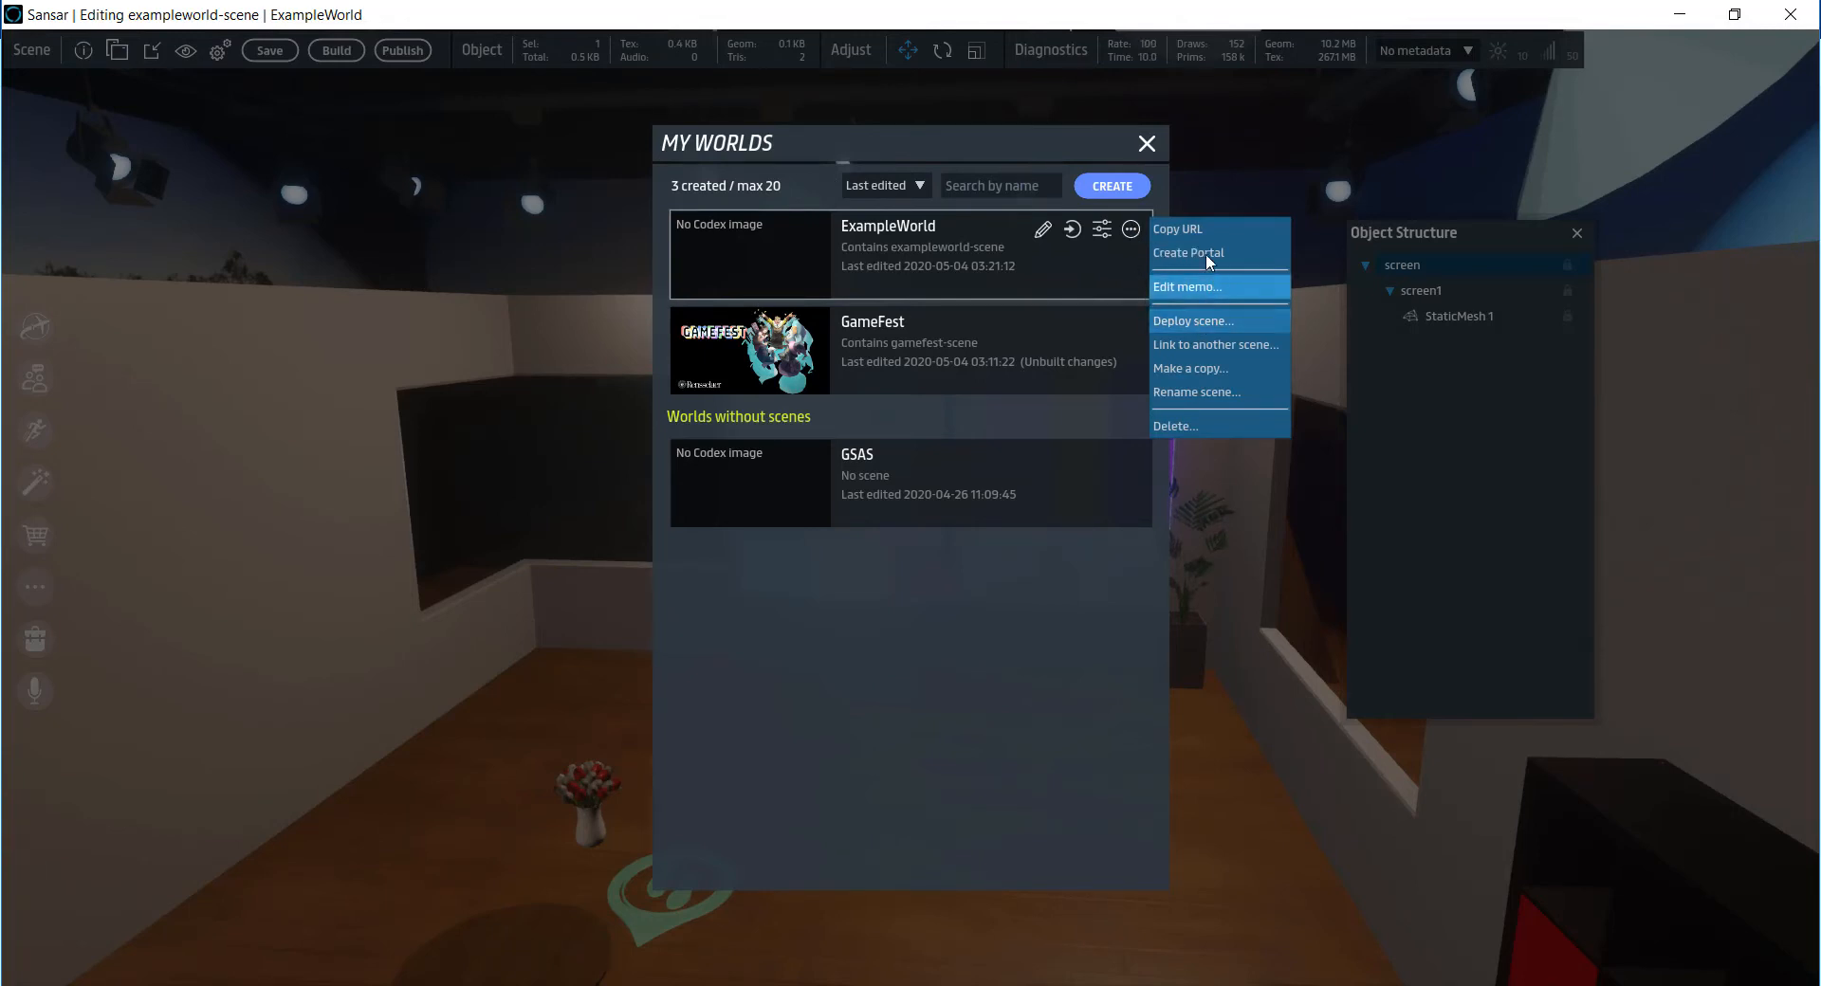
{"action": "left_click", "coordinate": [1203, 395]}
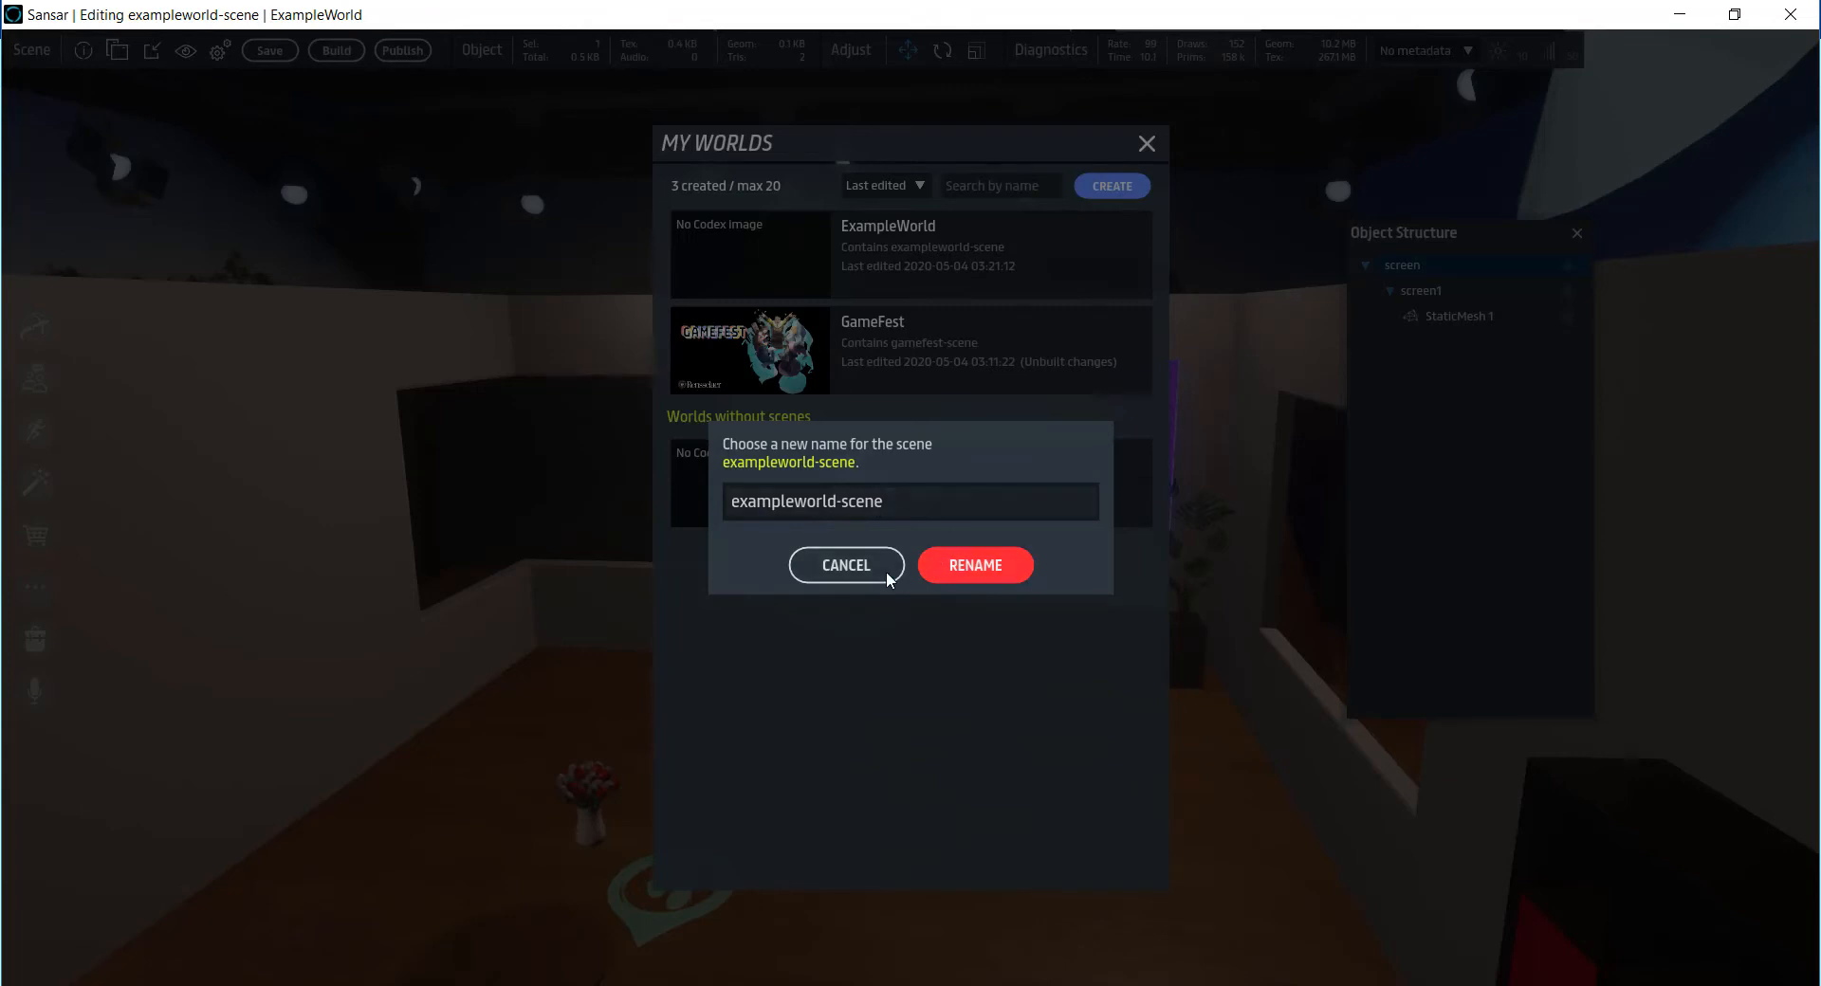
{"action": "double_click", "coordinate": [839, 502]}
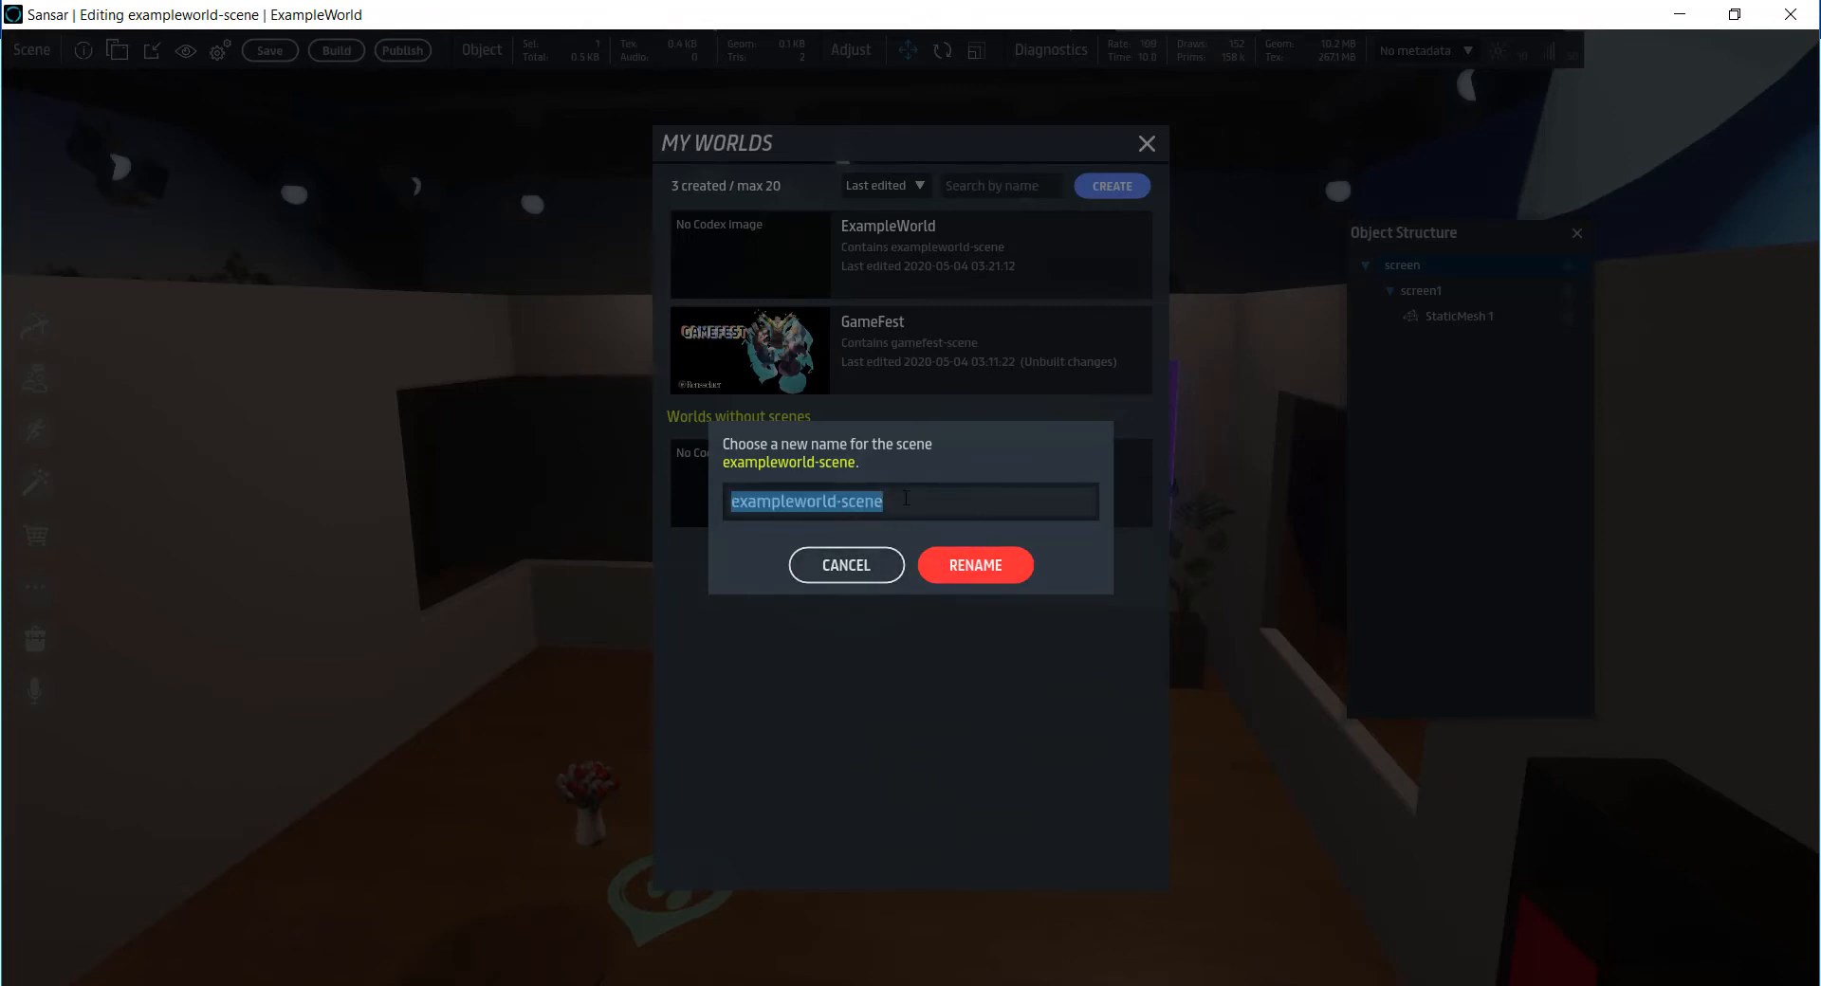
{"action": "left_click_drag", "start_coordinate": [837, 501], "coordinate": [565, 492]}
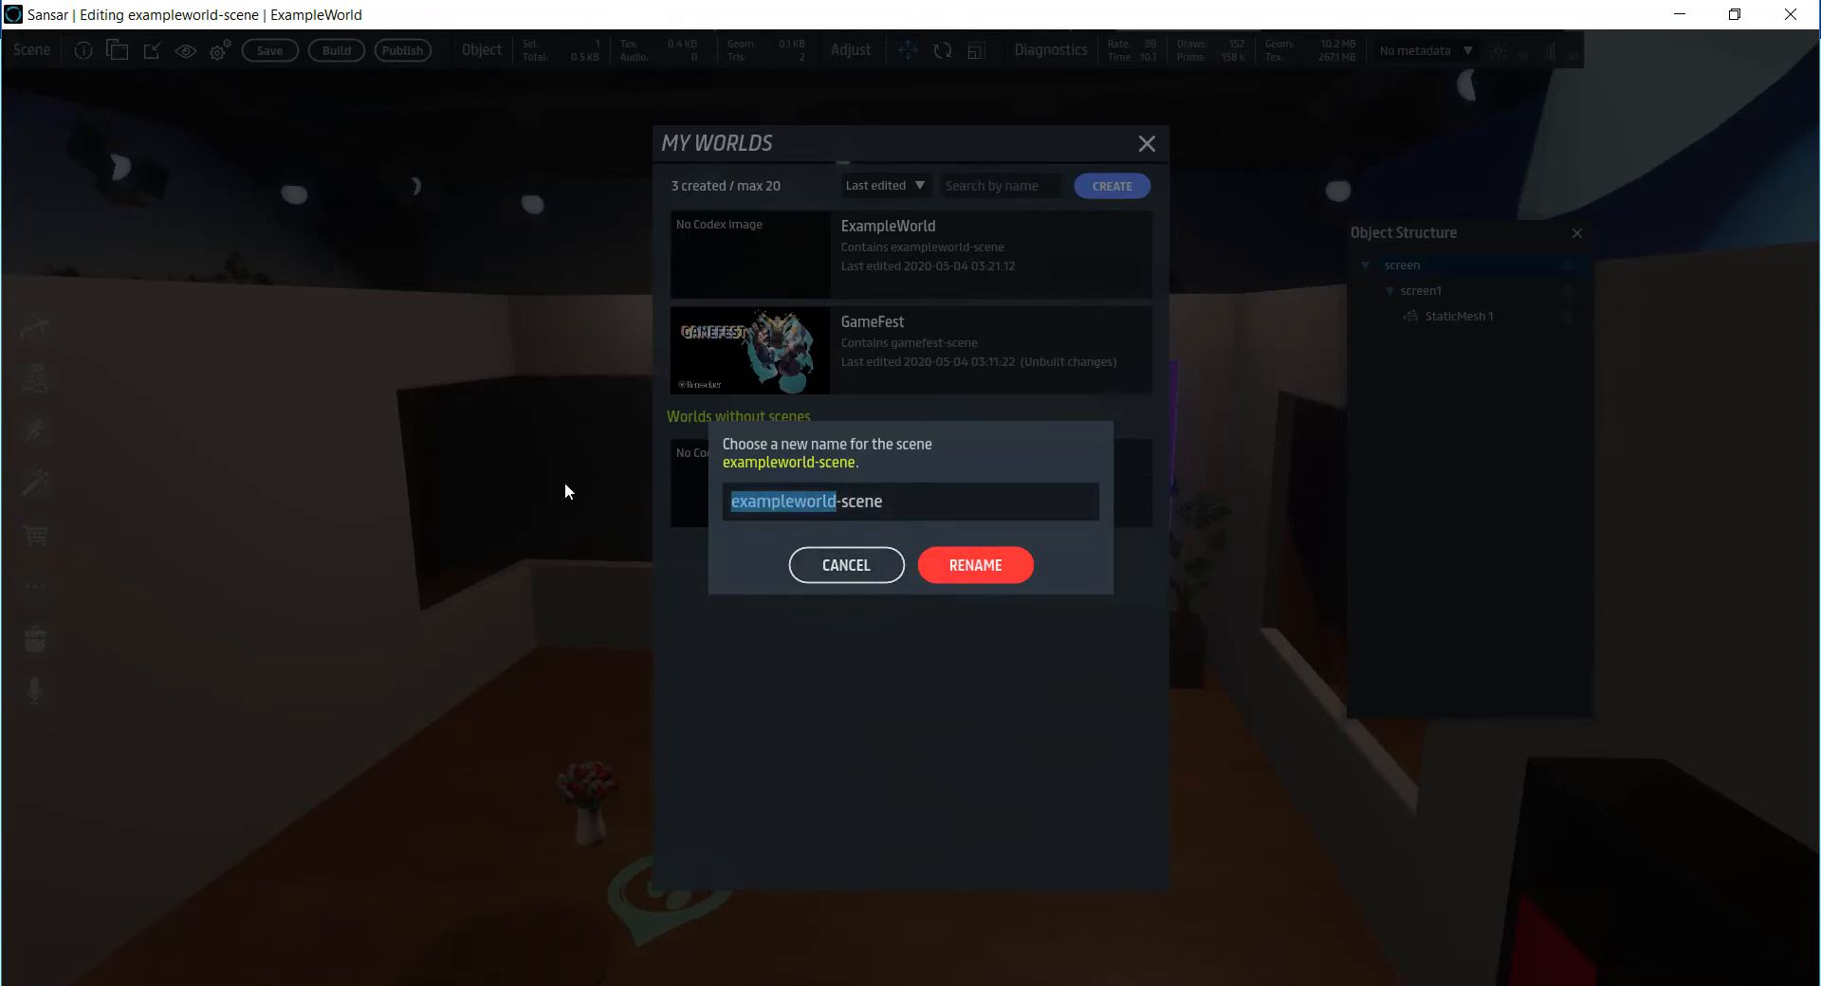
{"action": "type", "text": "livingroom"}
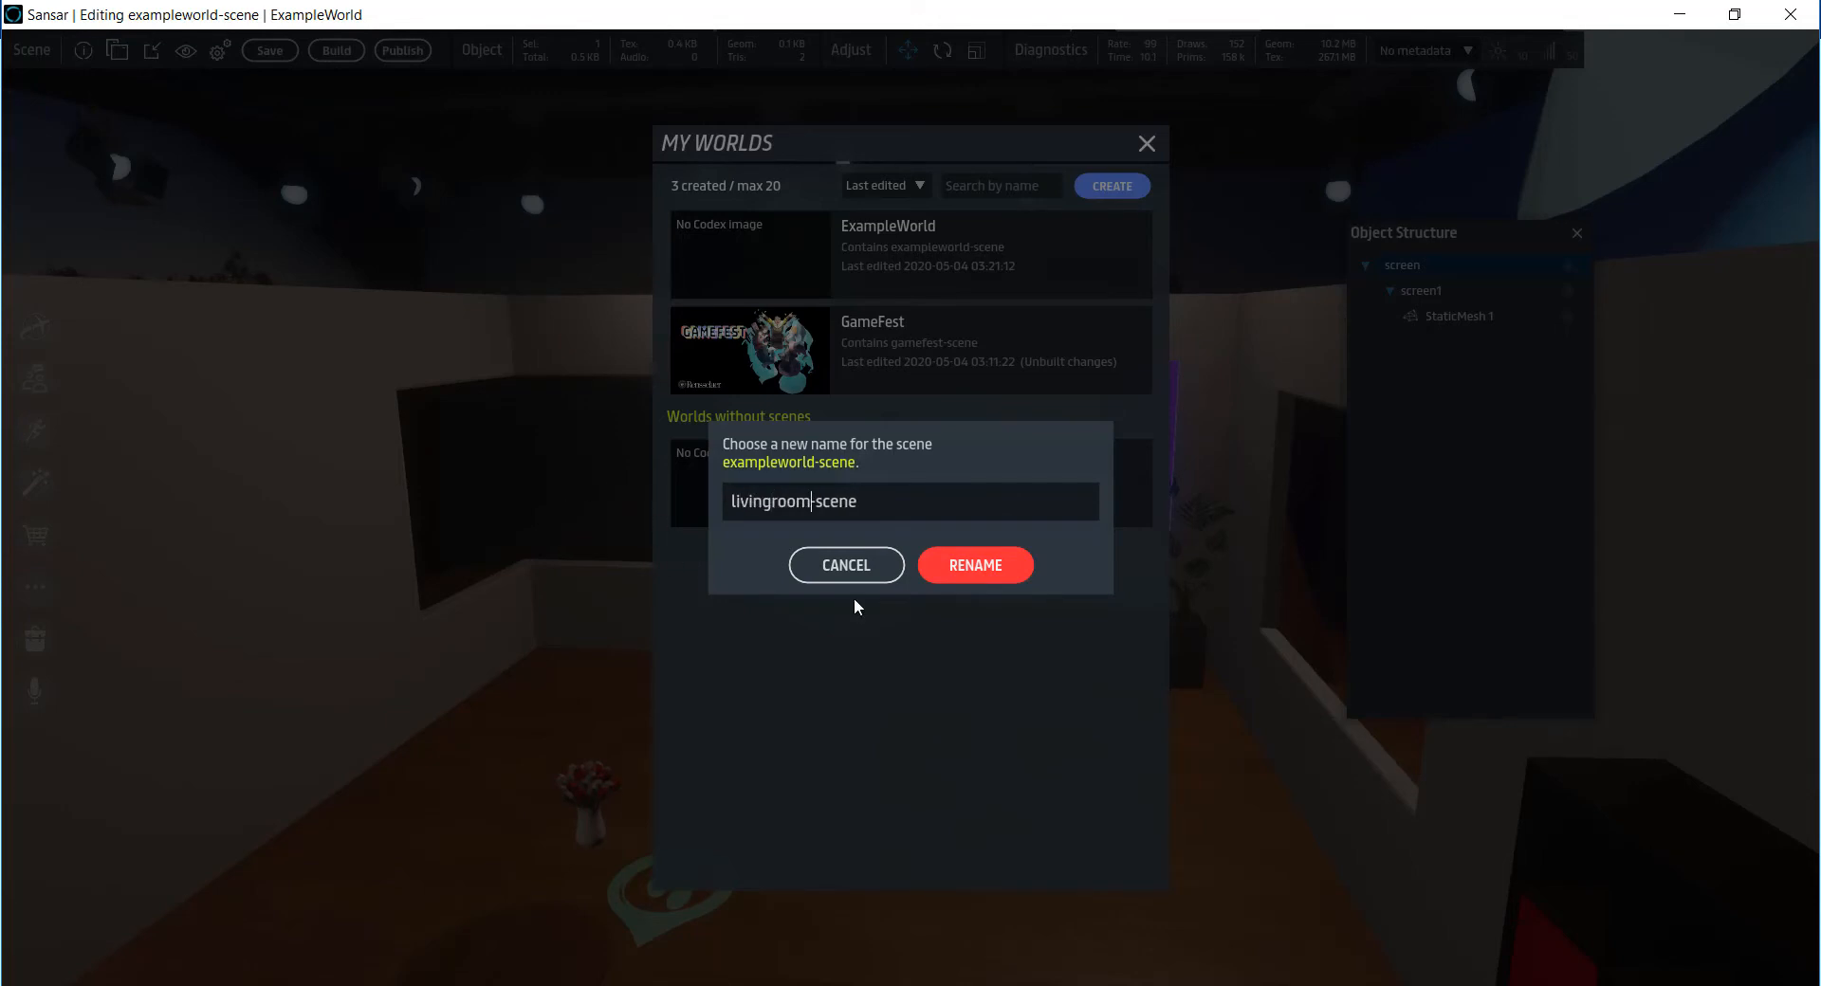
{"action": "left_click", "coordinate": [991, 570]}
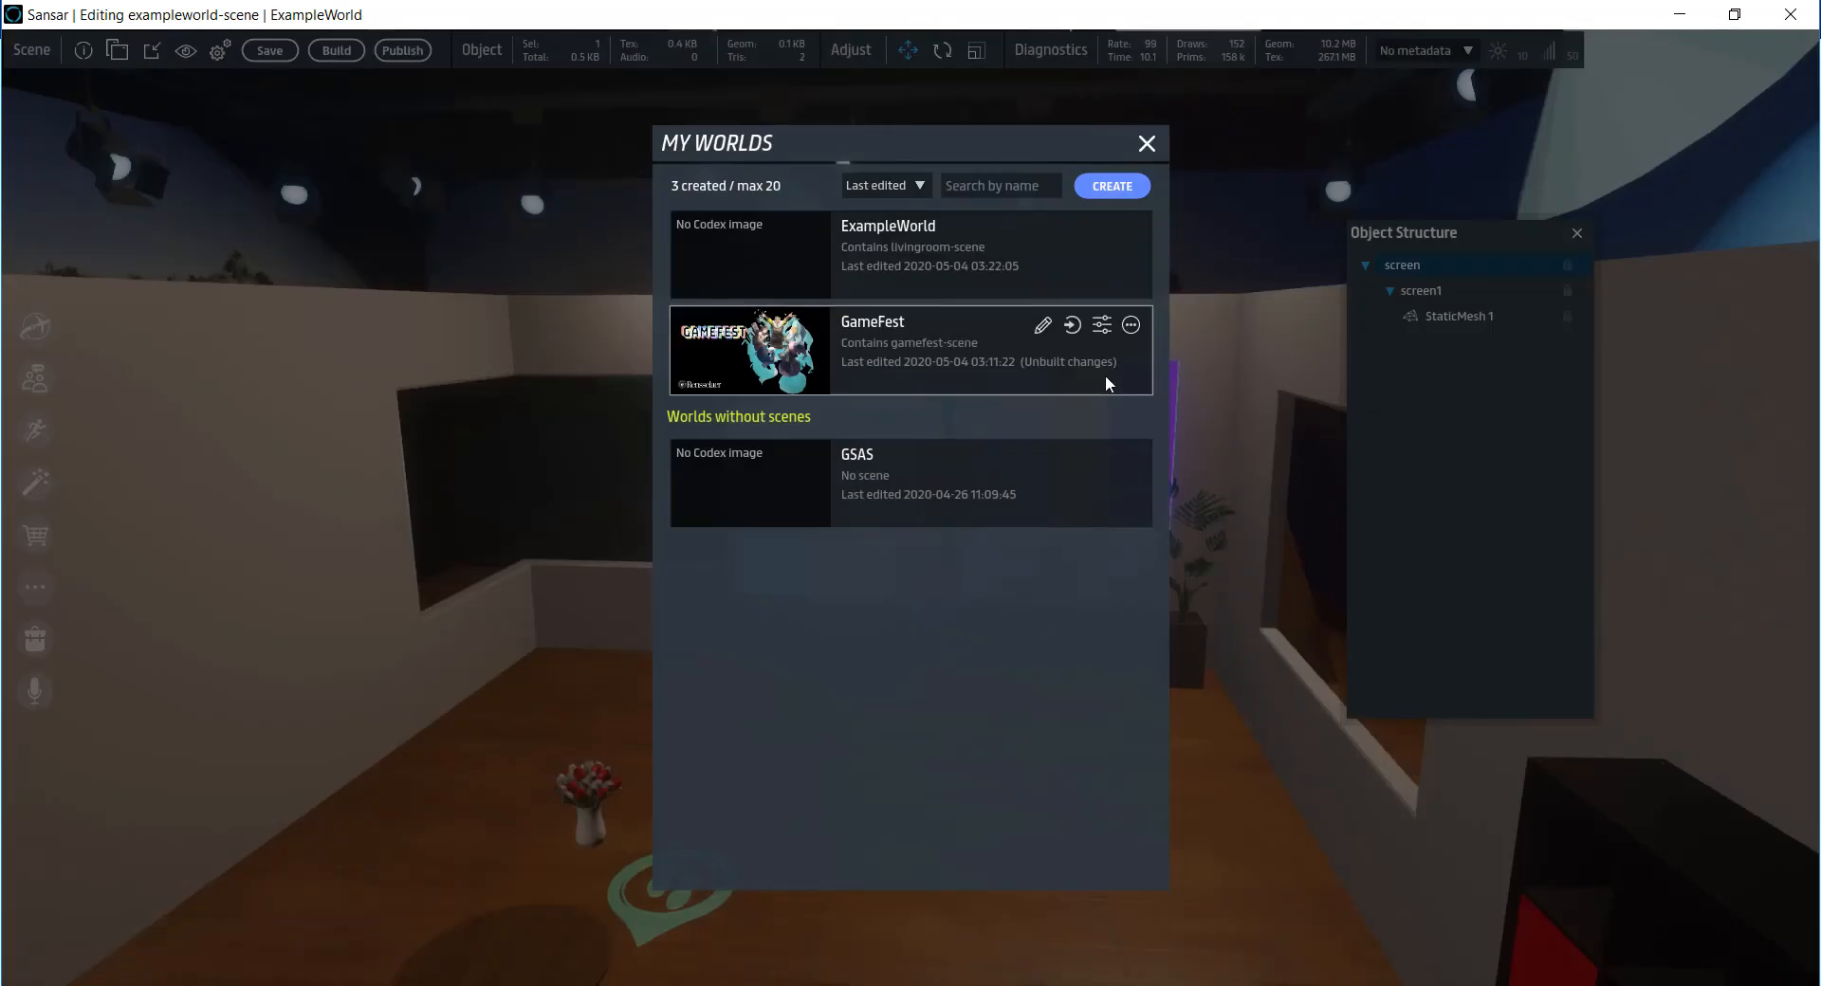
- Change the world name from ExampleWorld to LivingRoom in its publishing options and save them
{"action": "mouse_move", "coordinate": [943, 226]}
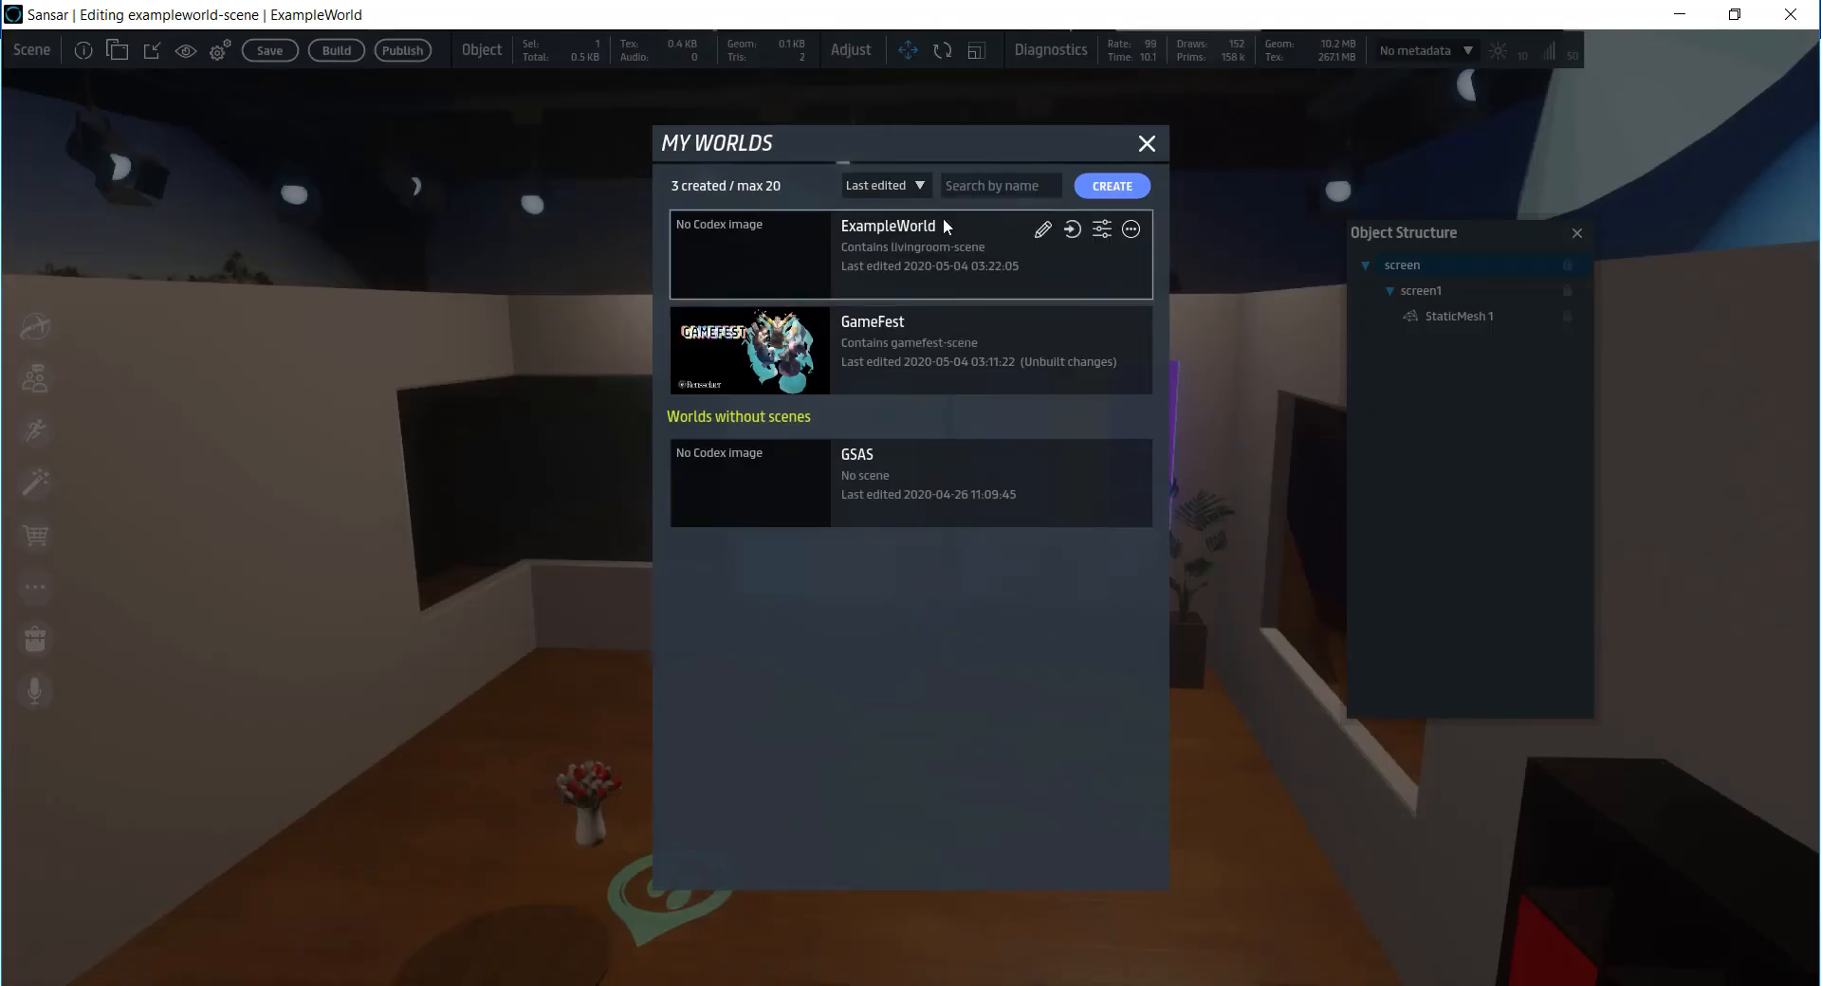
{"action": "left_click", "coordinate": [1100, 229]}
{"action": "double_click", "coordinate": [828, 363]}
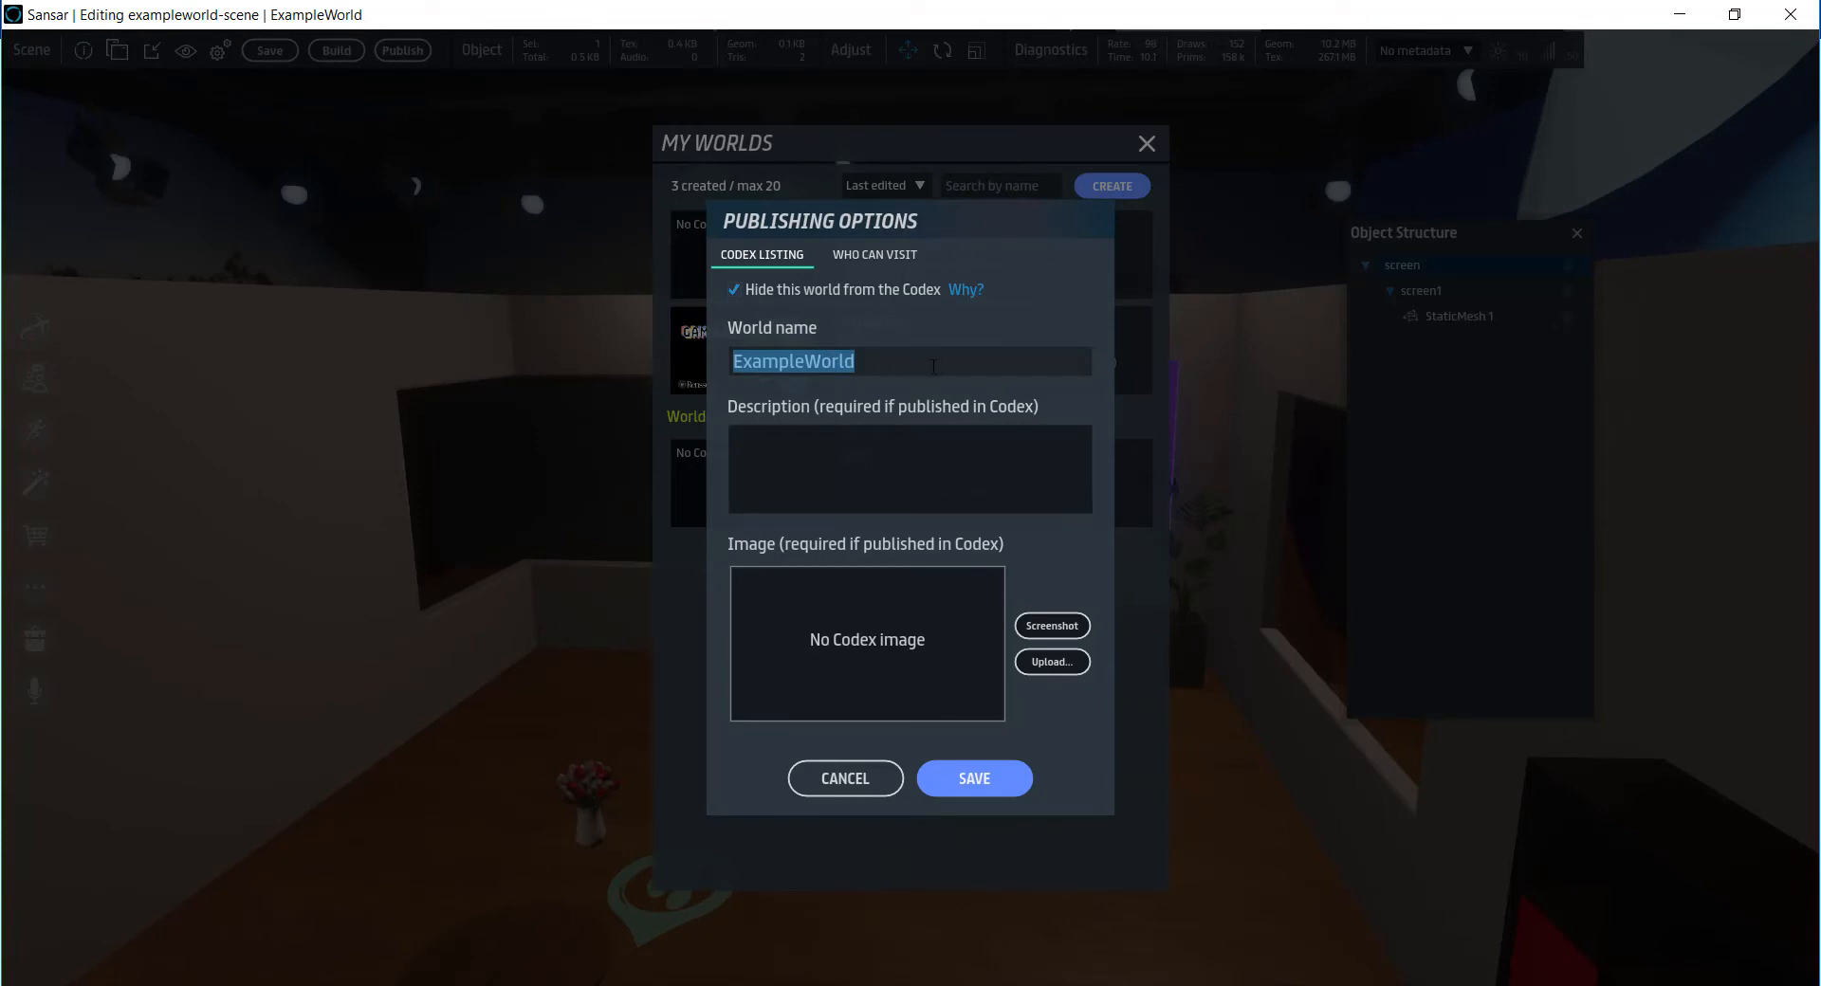
{"action": "type", "text": "LivingRoom"}
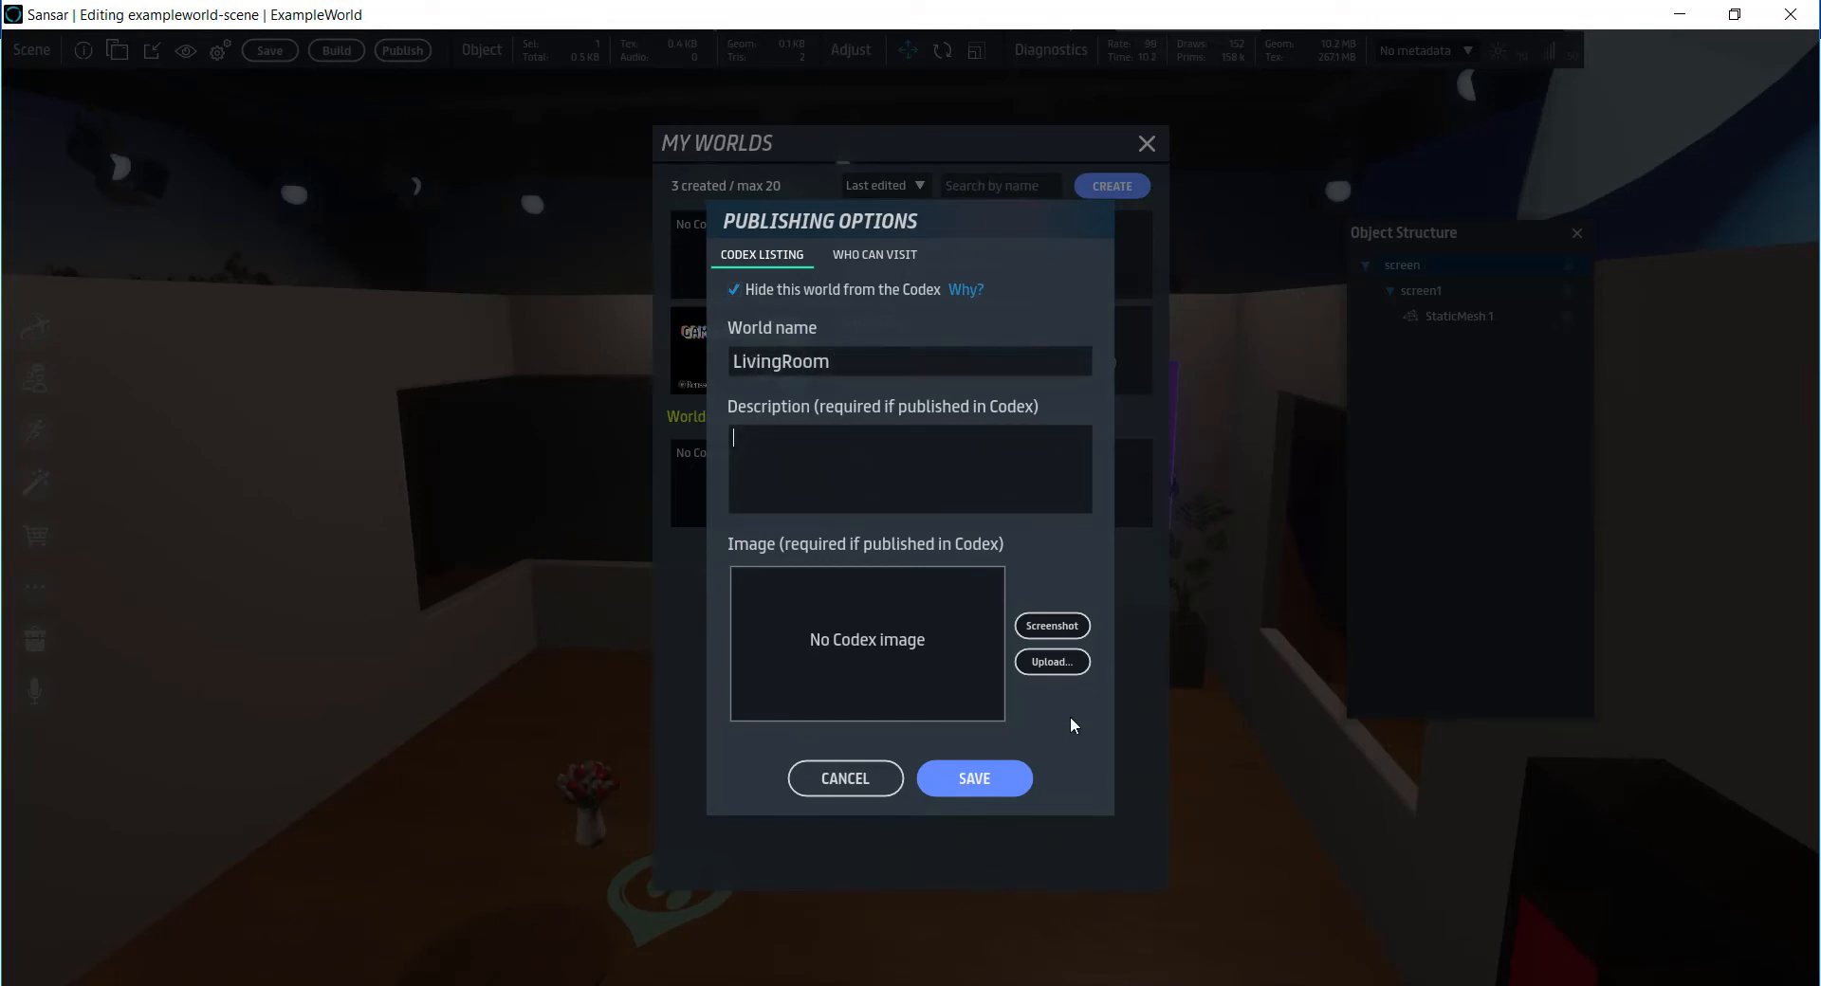
{"action": "left_click", "coordinate": [975, 780]}
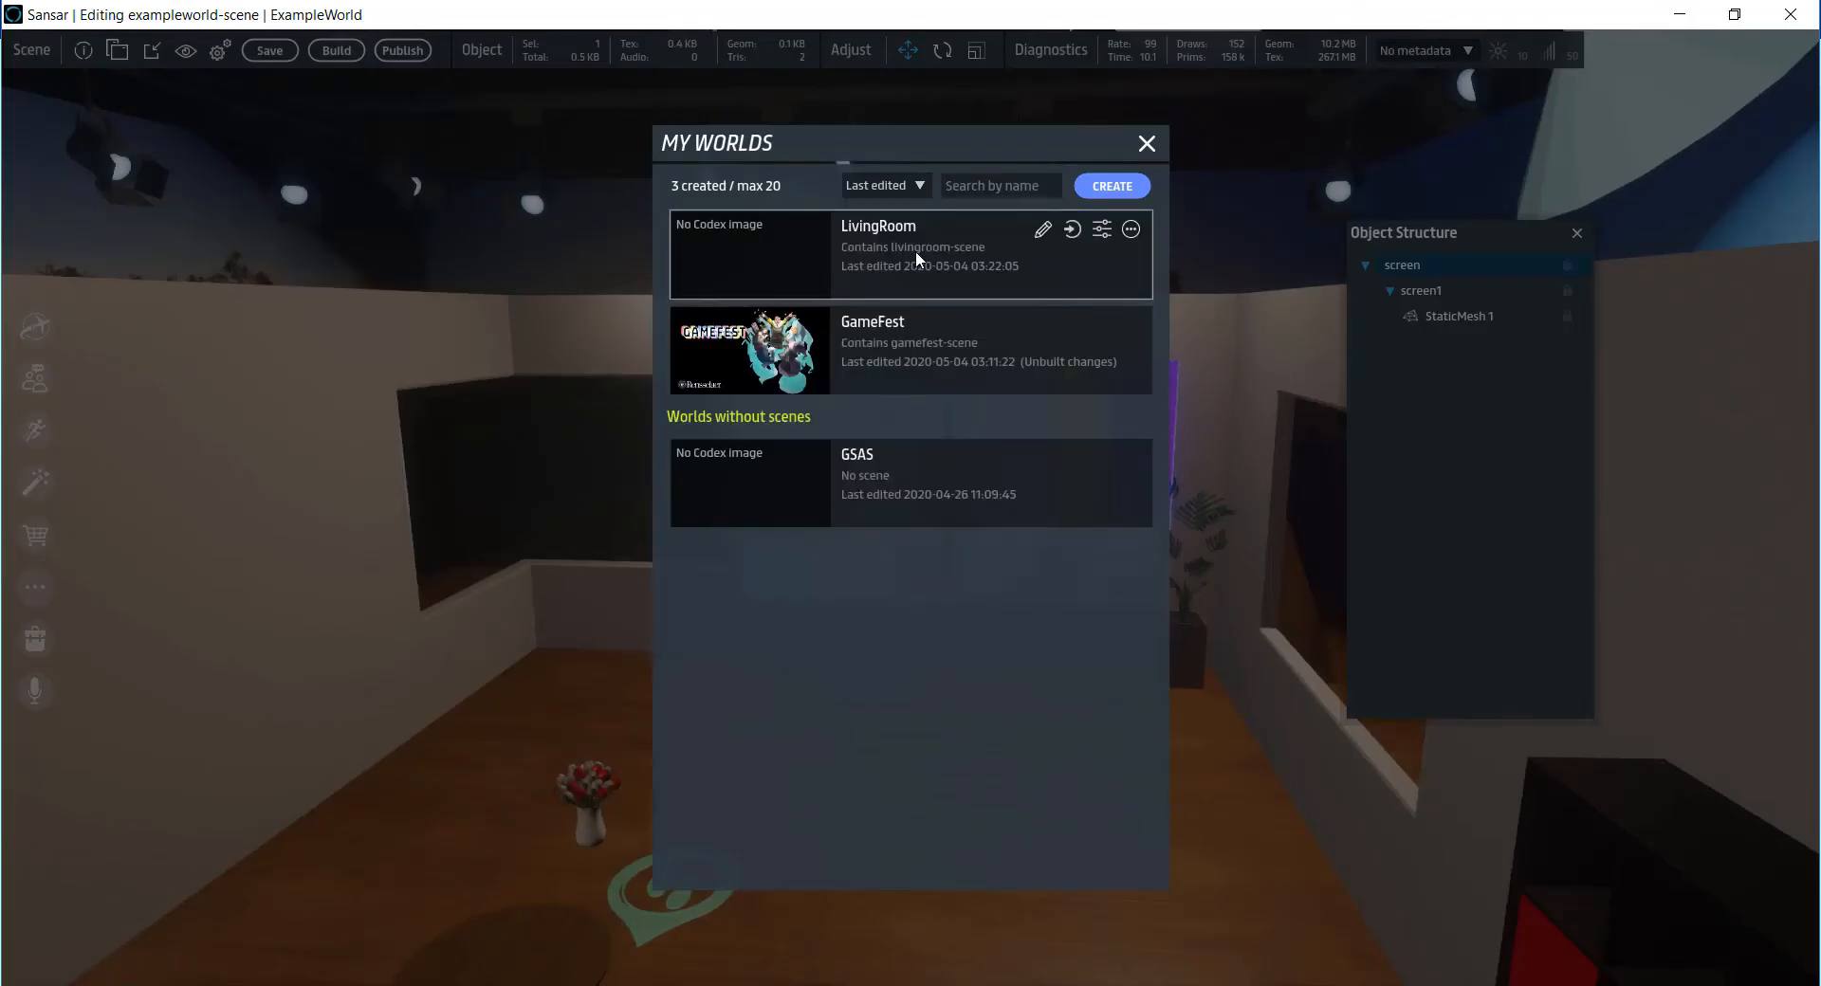
- Copy the URL of the LivingRoom world to the clipboard and dismiss the notice
{"action": "left_click", "coordinate": [1132, 229]}
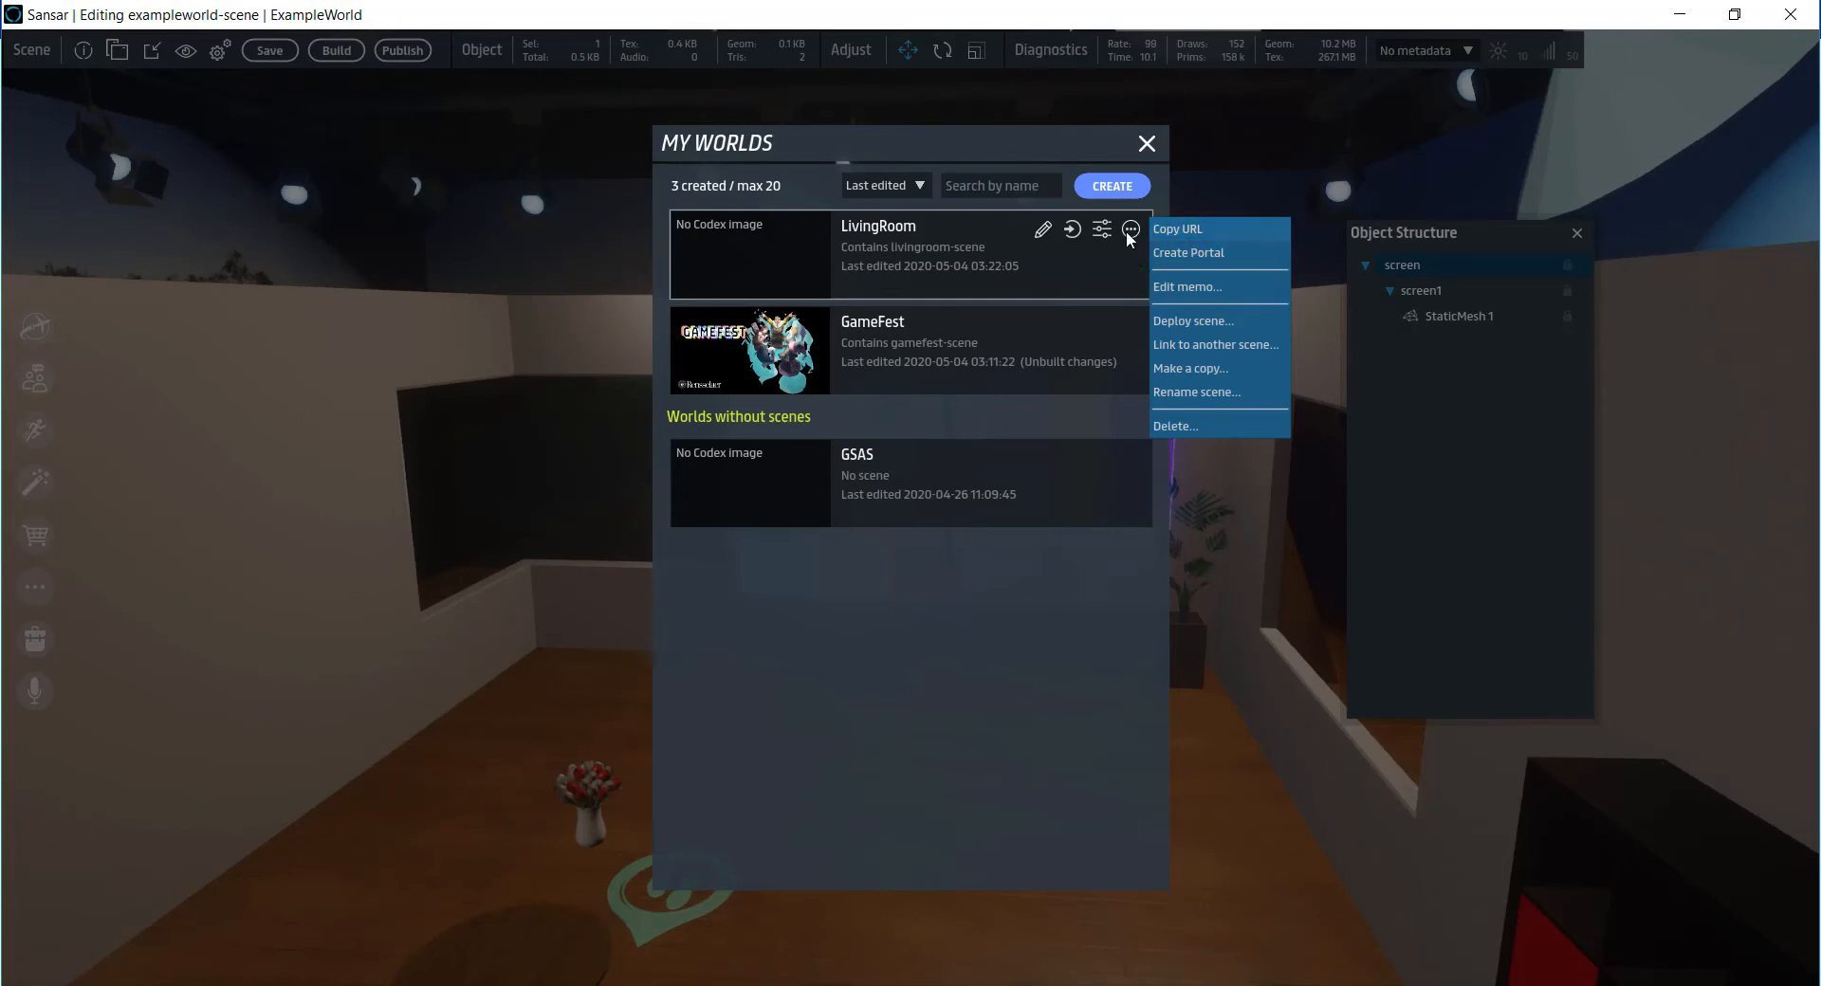
{"action": "left_click", "coordinate": [1198, 231]}
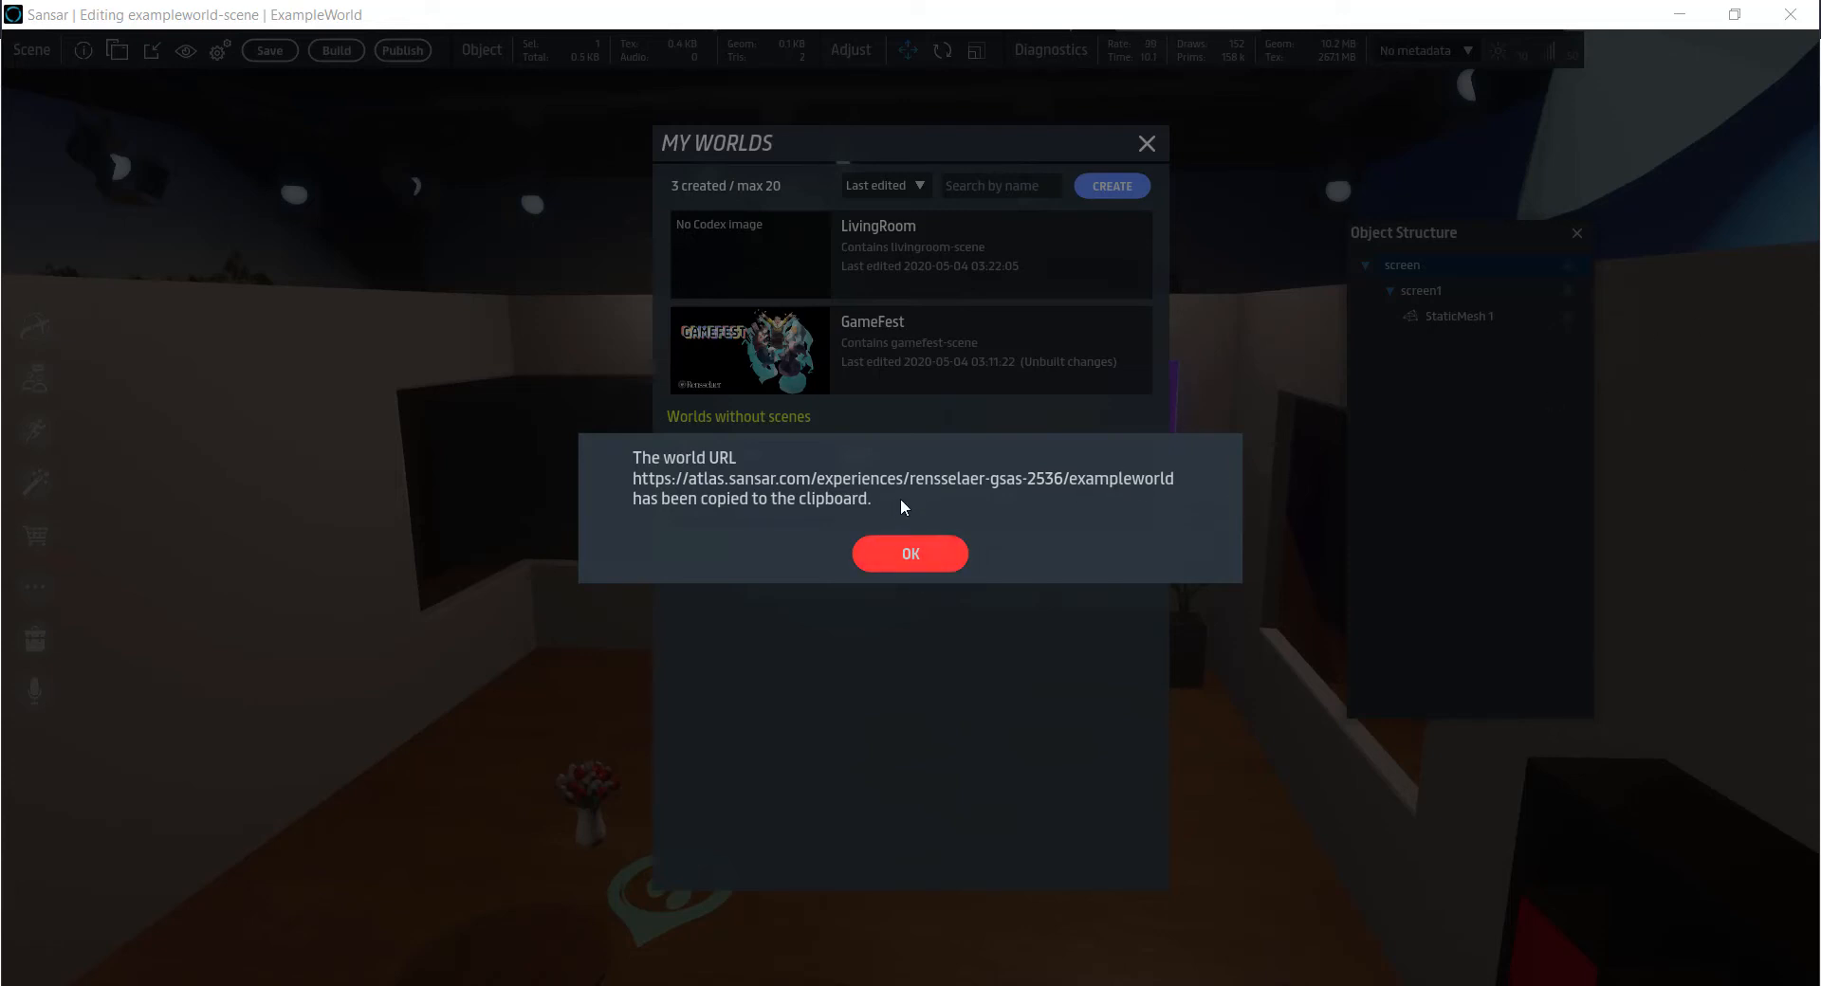
{"action": "left_click", "coordinate": [1061, 482]}
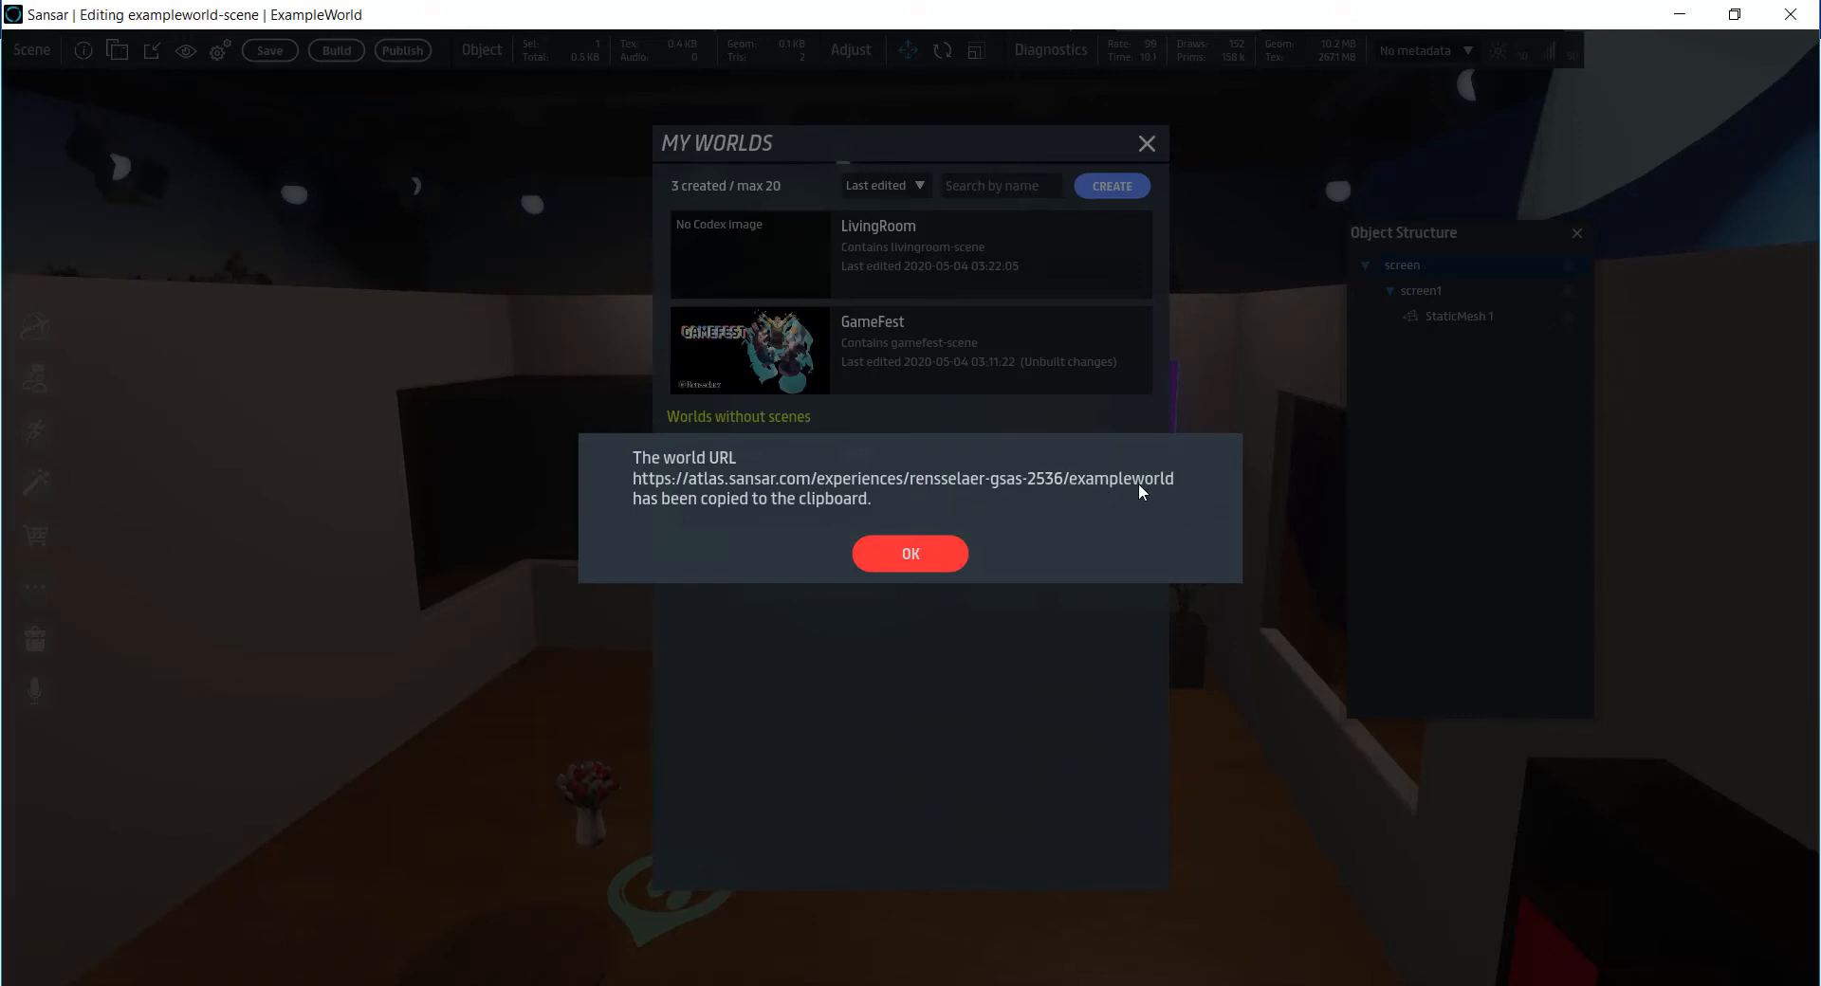
{"action": "left_click", "coordinate": [966, 560]}
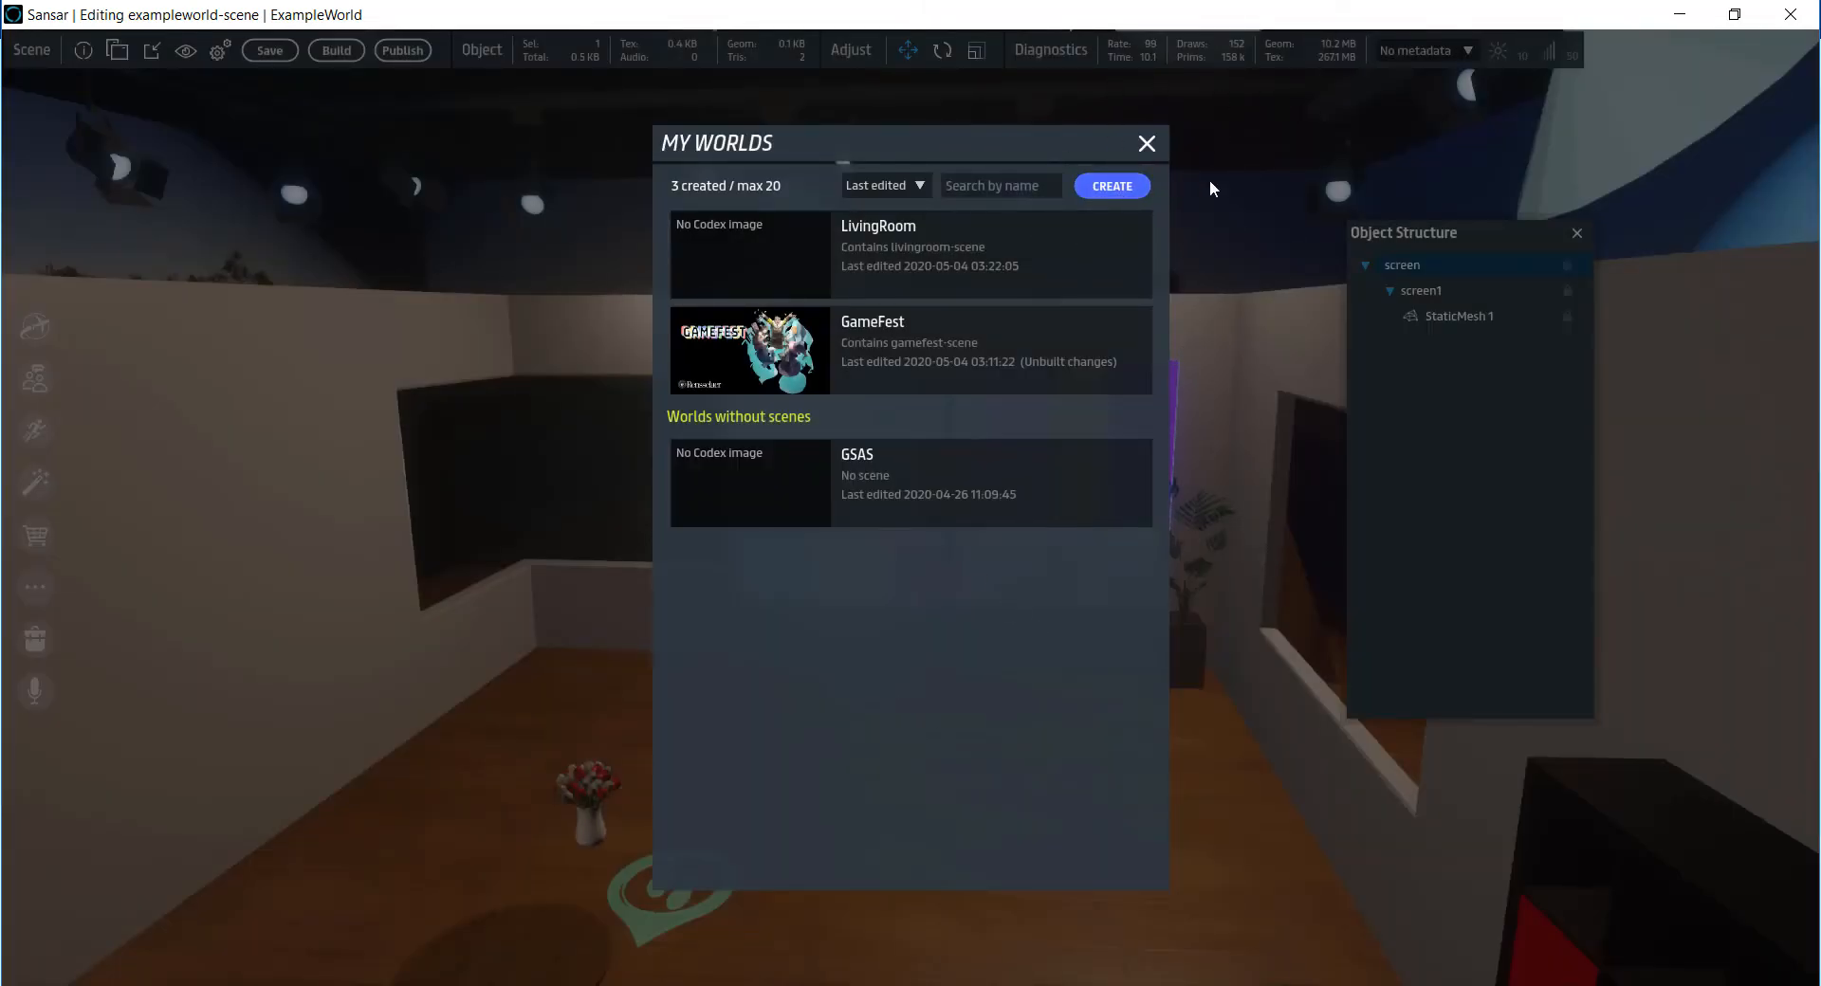
- Open the GameFest world for editing and move the Object Structure window out of the way
{"action": "left_click", "coordinate": [1047, 332]}
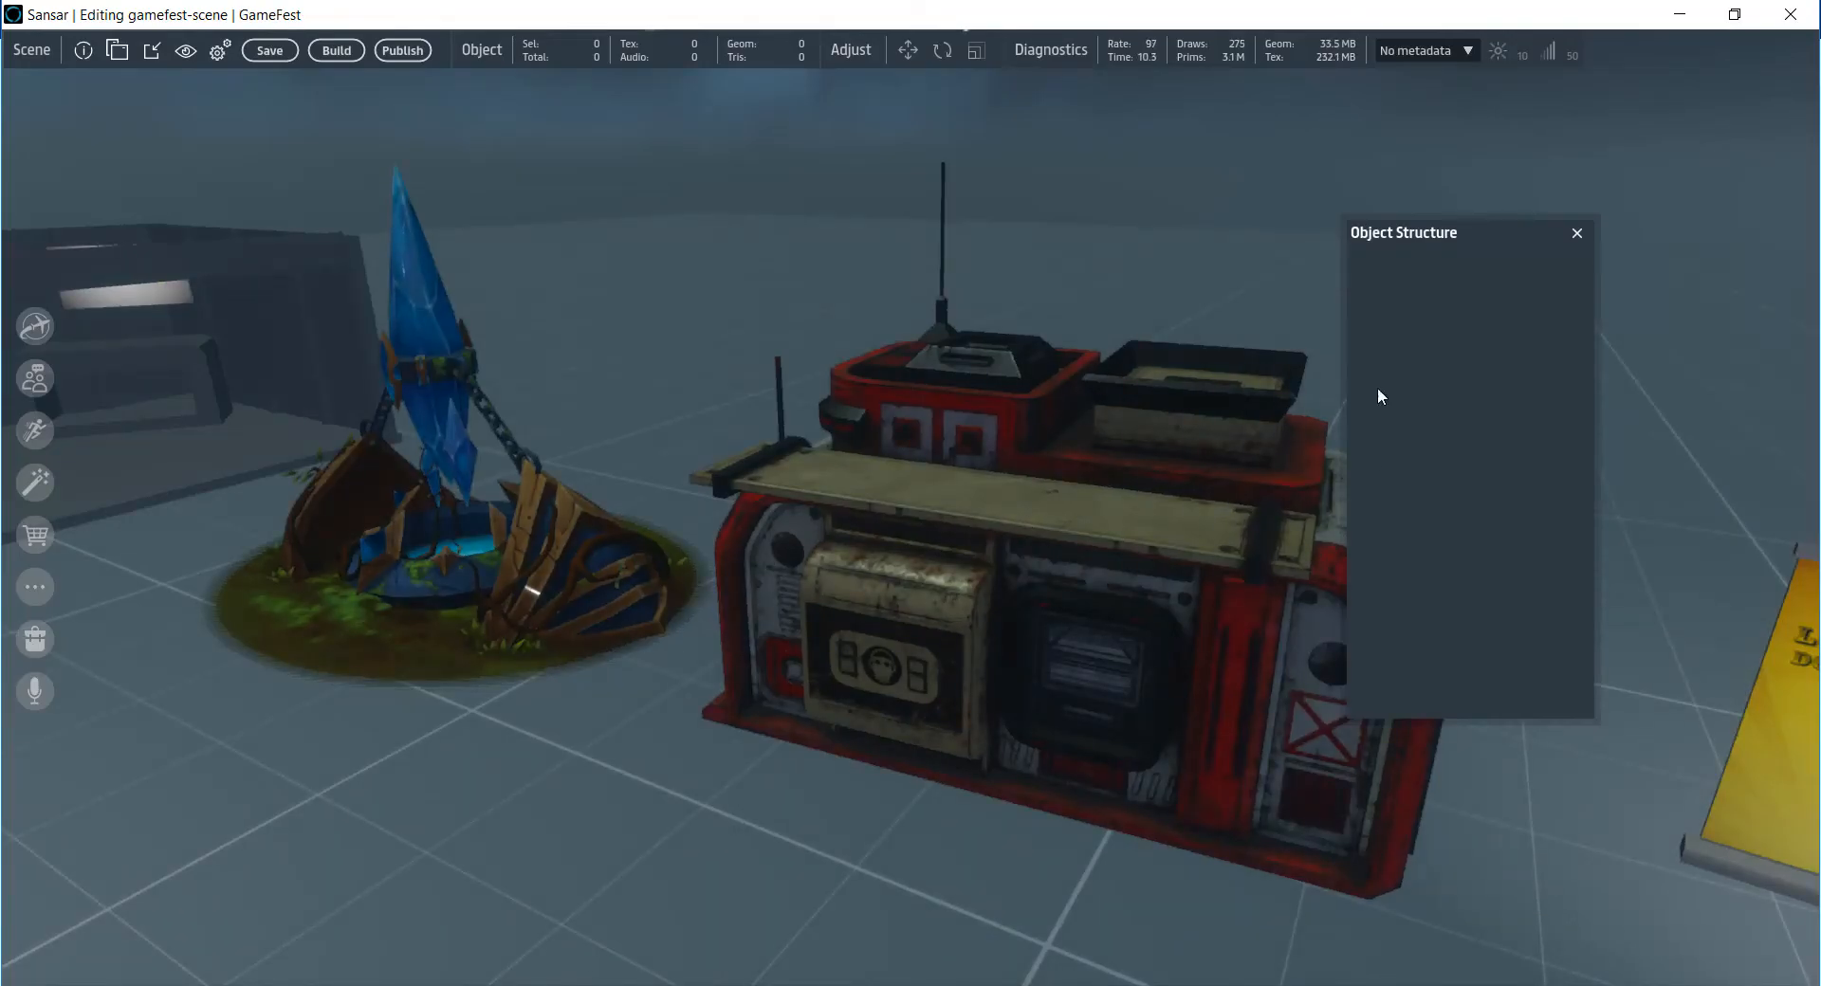
{"action": "left_click_drag", "start_coordinate": [1485, 235], "coordinate": [1599, 200]}
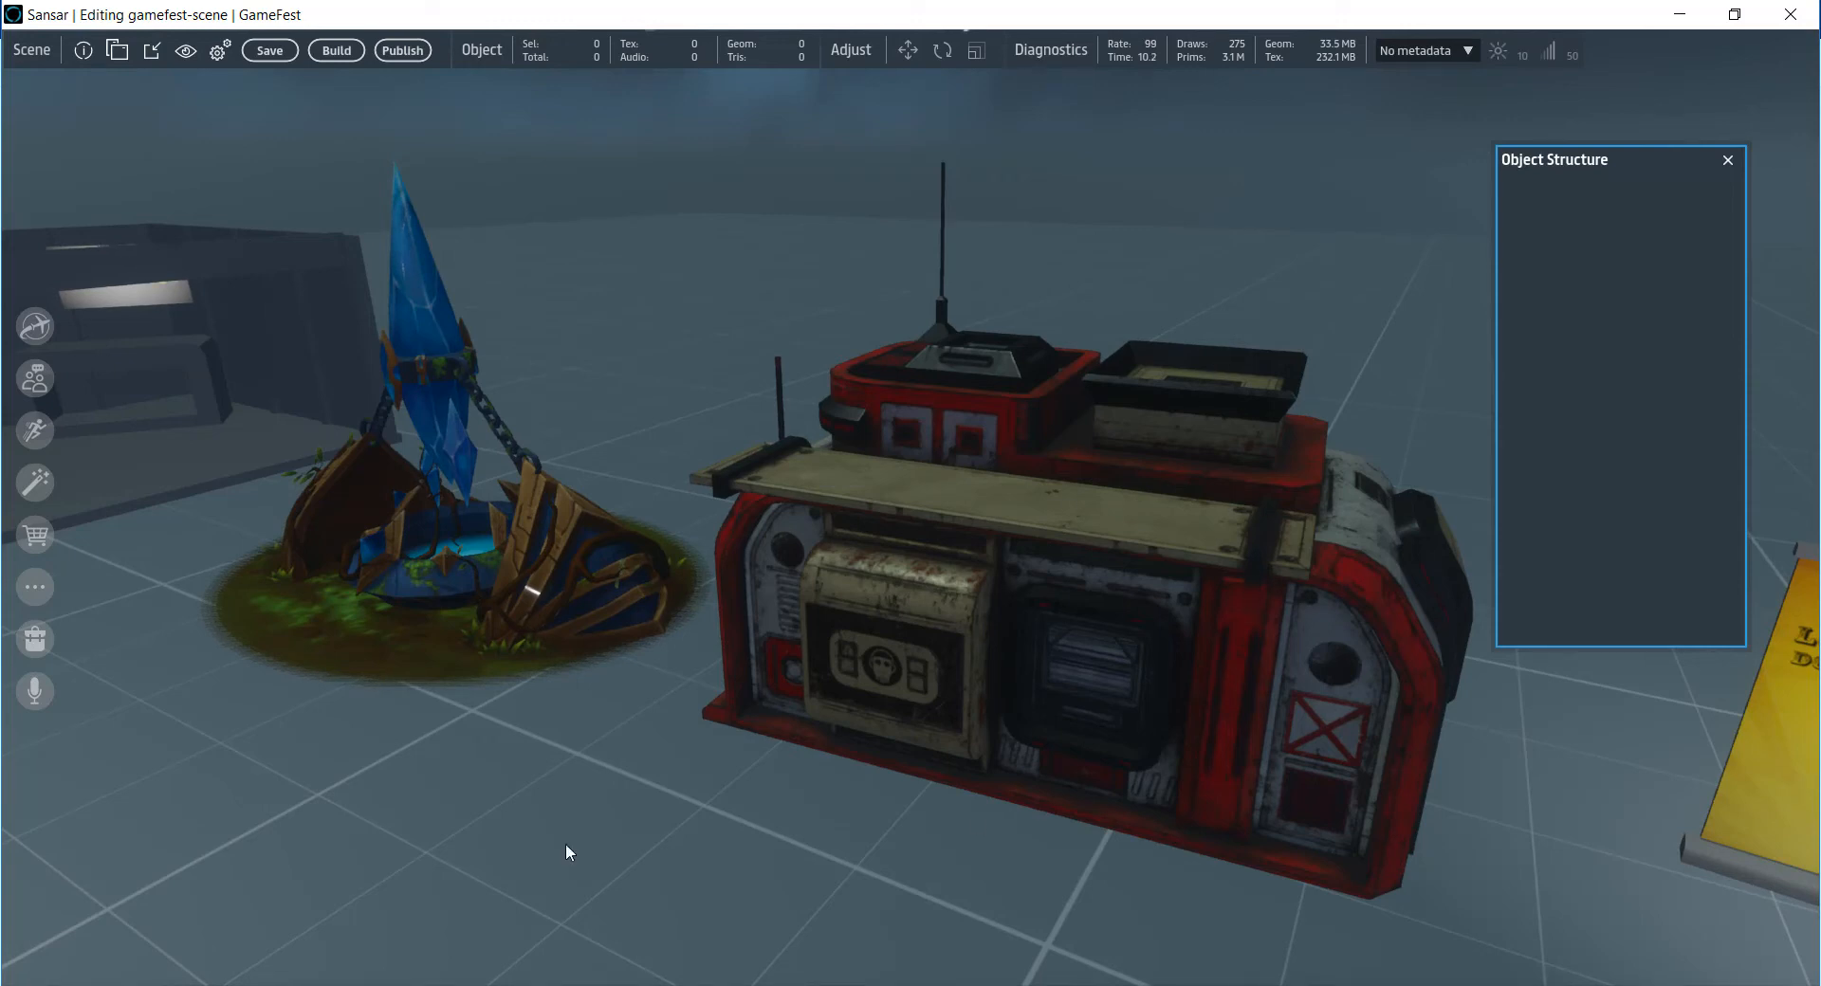
- Filter the inventory to scripts from all sources, select the Sansar Script Library and move the inventory window aside
{"action": "left_click", "coordinate": [117, 50]}
{"action": "left_click", "coordinate": [159, 179]}
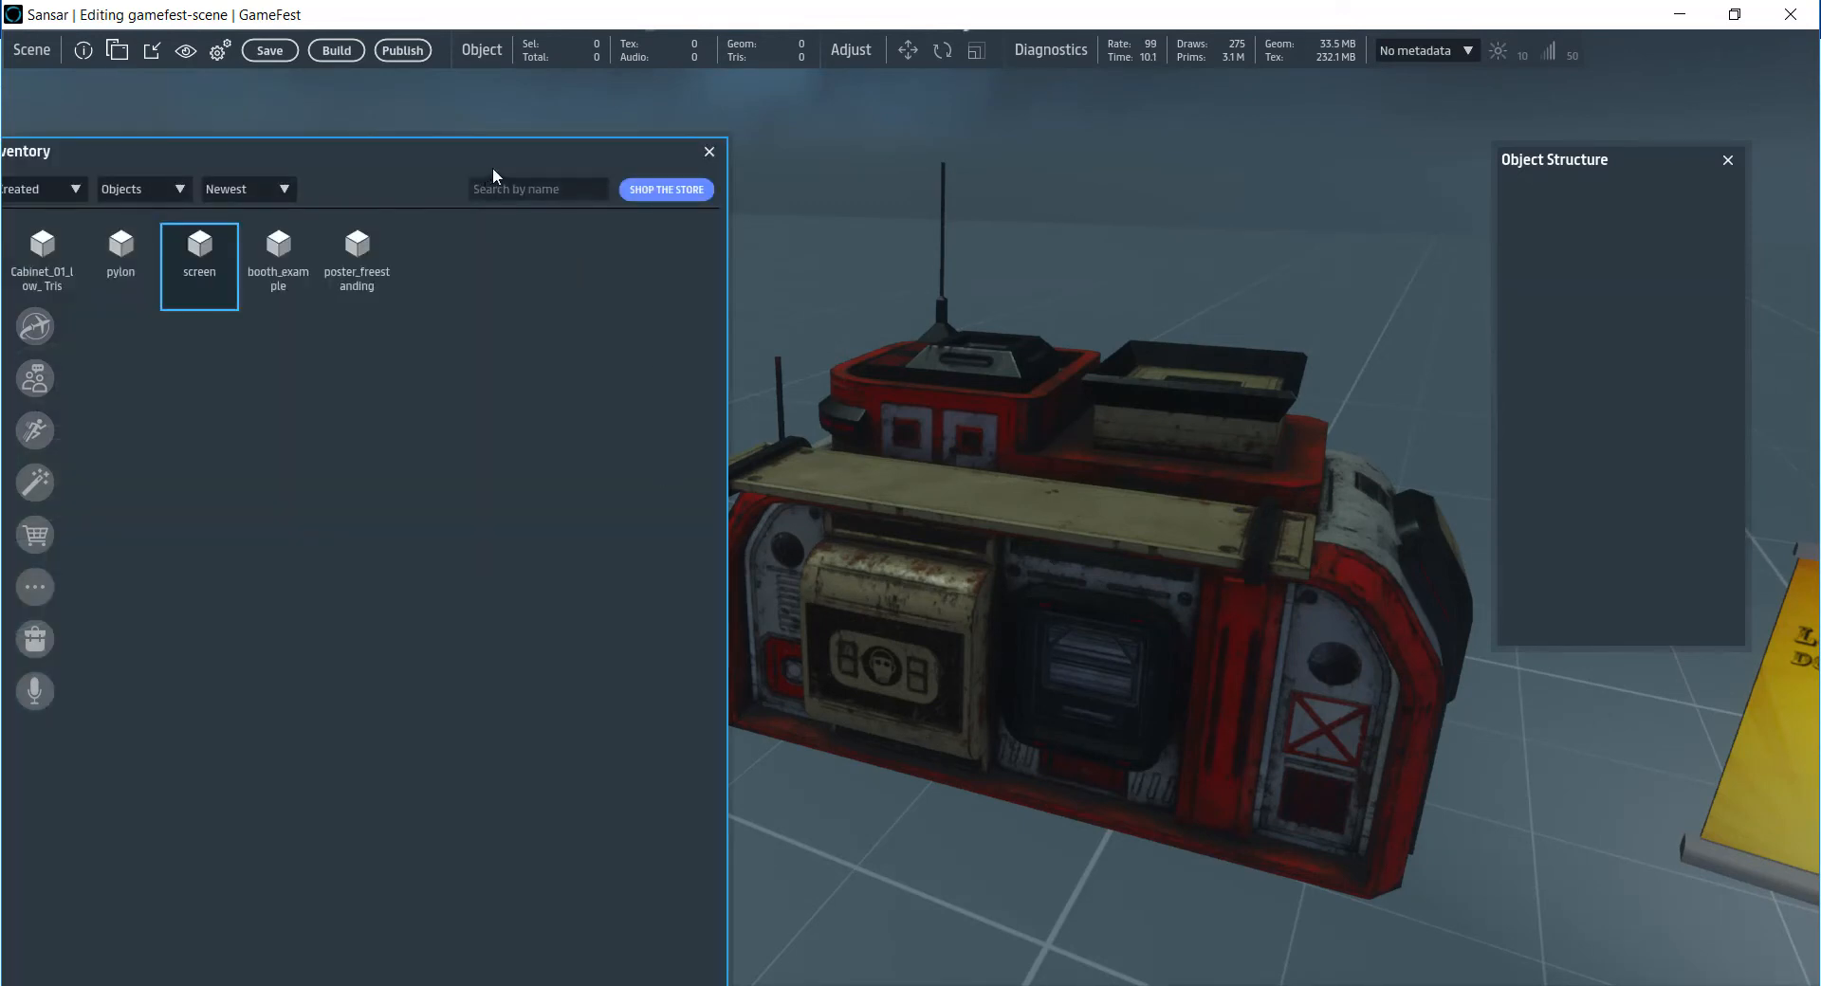
{"action": "left_click_drag", "start_coordinate": [448, 172], "coordinate": [707, 194]}
{"action": "left_click", "coordinate": [398, 209]}
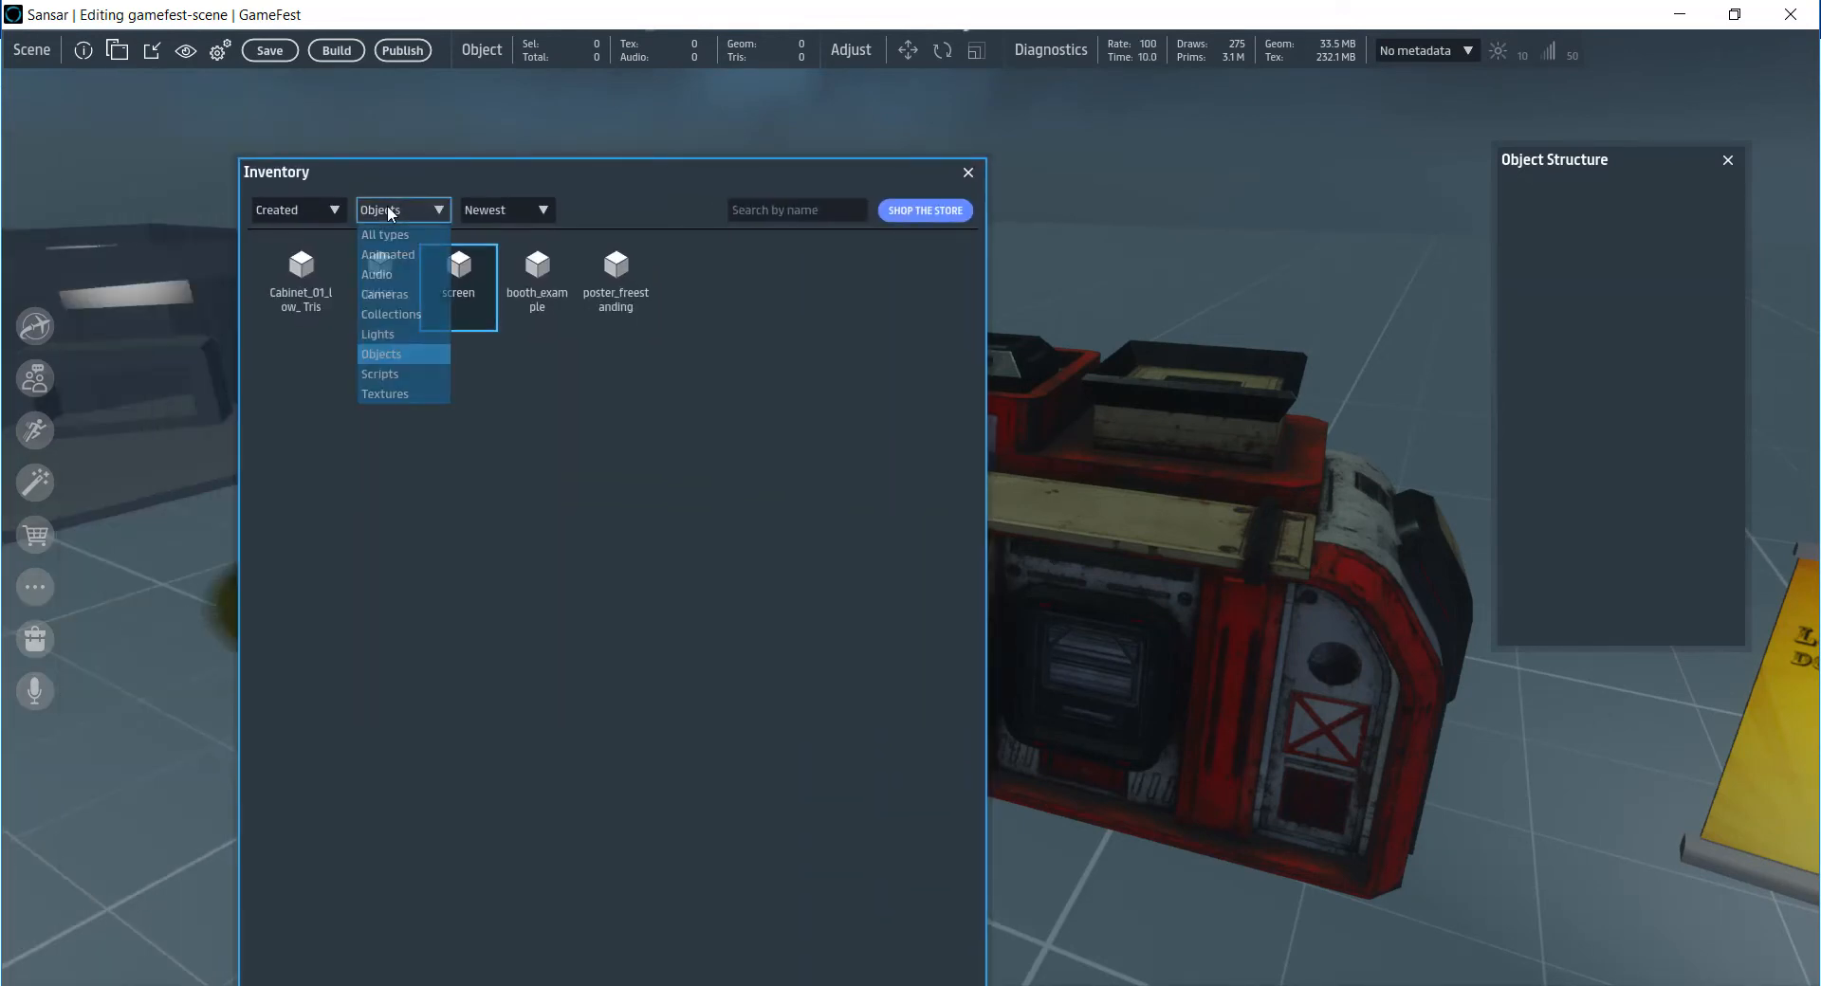
{"action": "left_click", "coordinate": [394, 368]}
{"action": "left_click", "coordinate": [306, 211]}
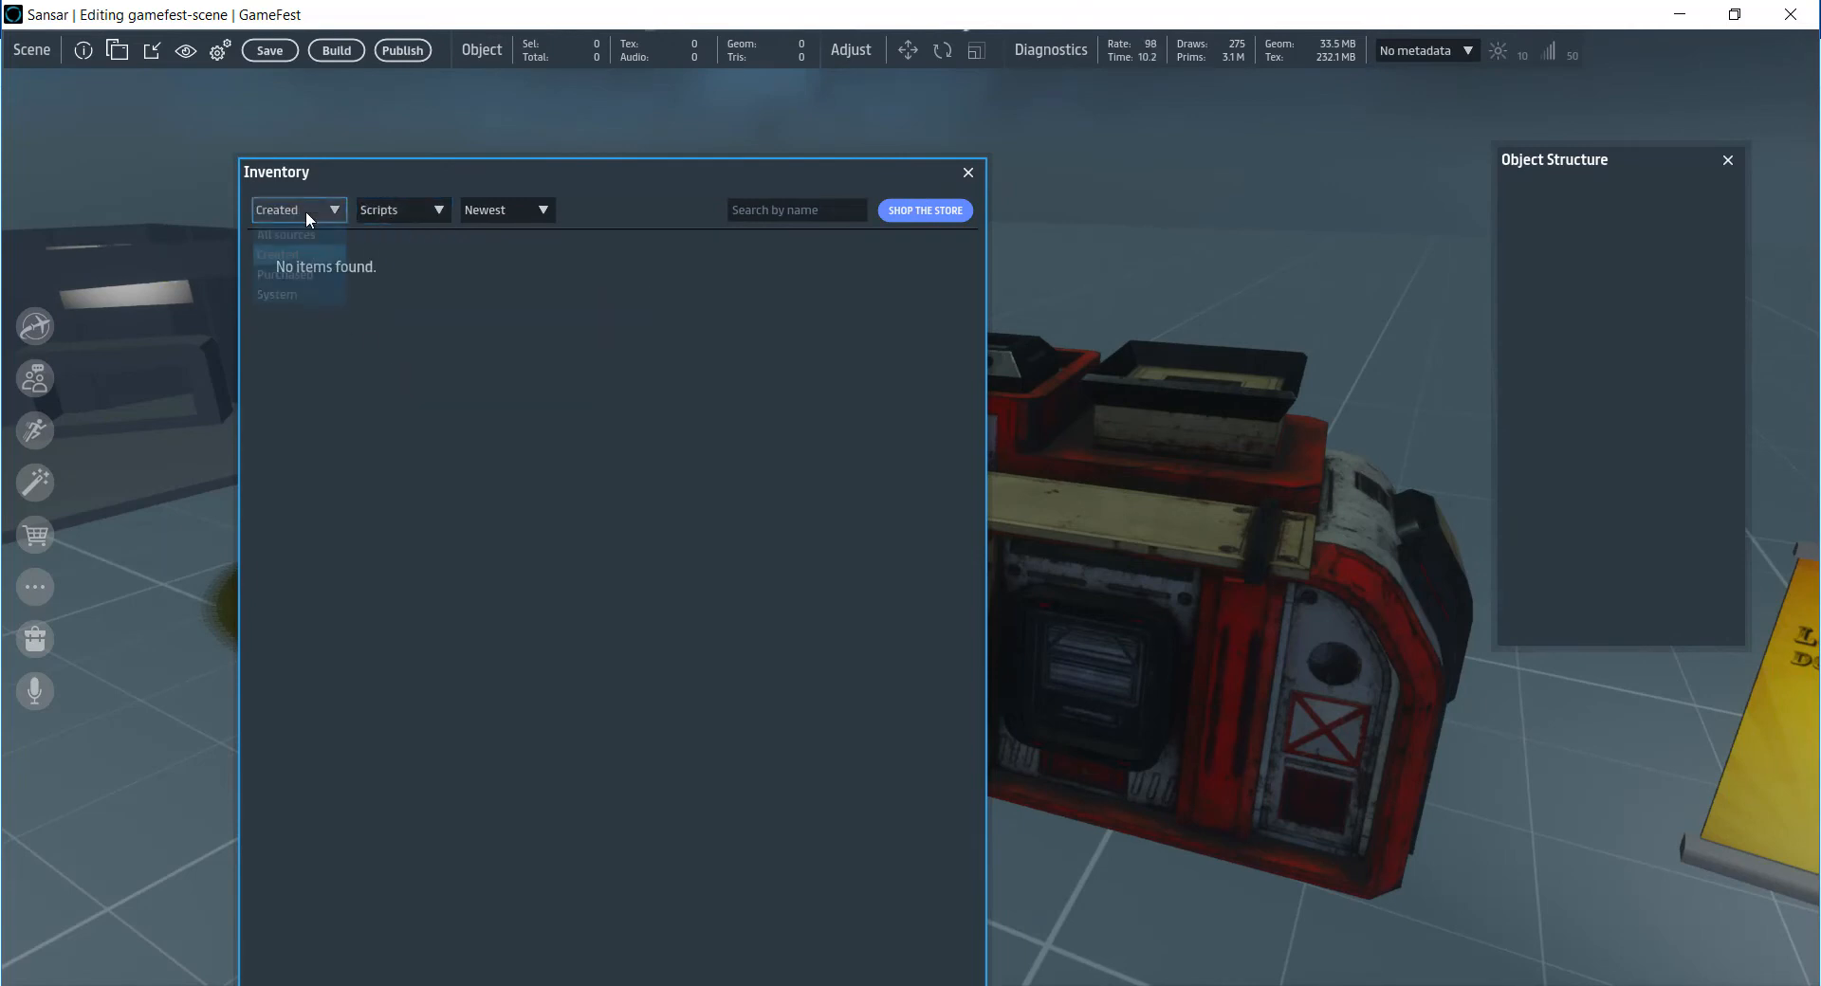
{"action": "left_click", "coordinate": [290, 294]}
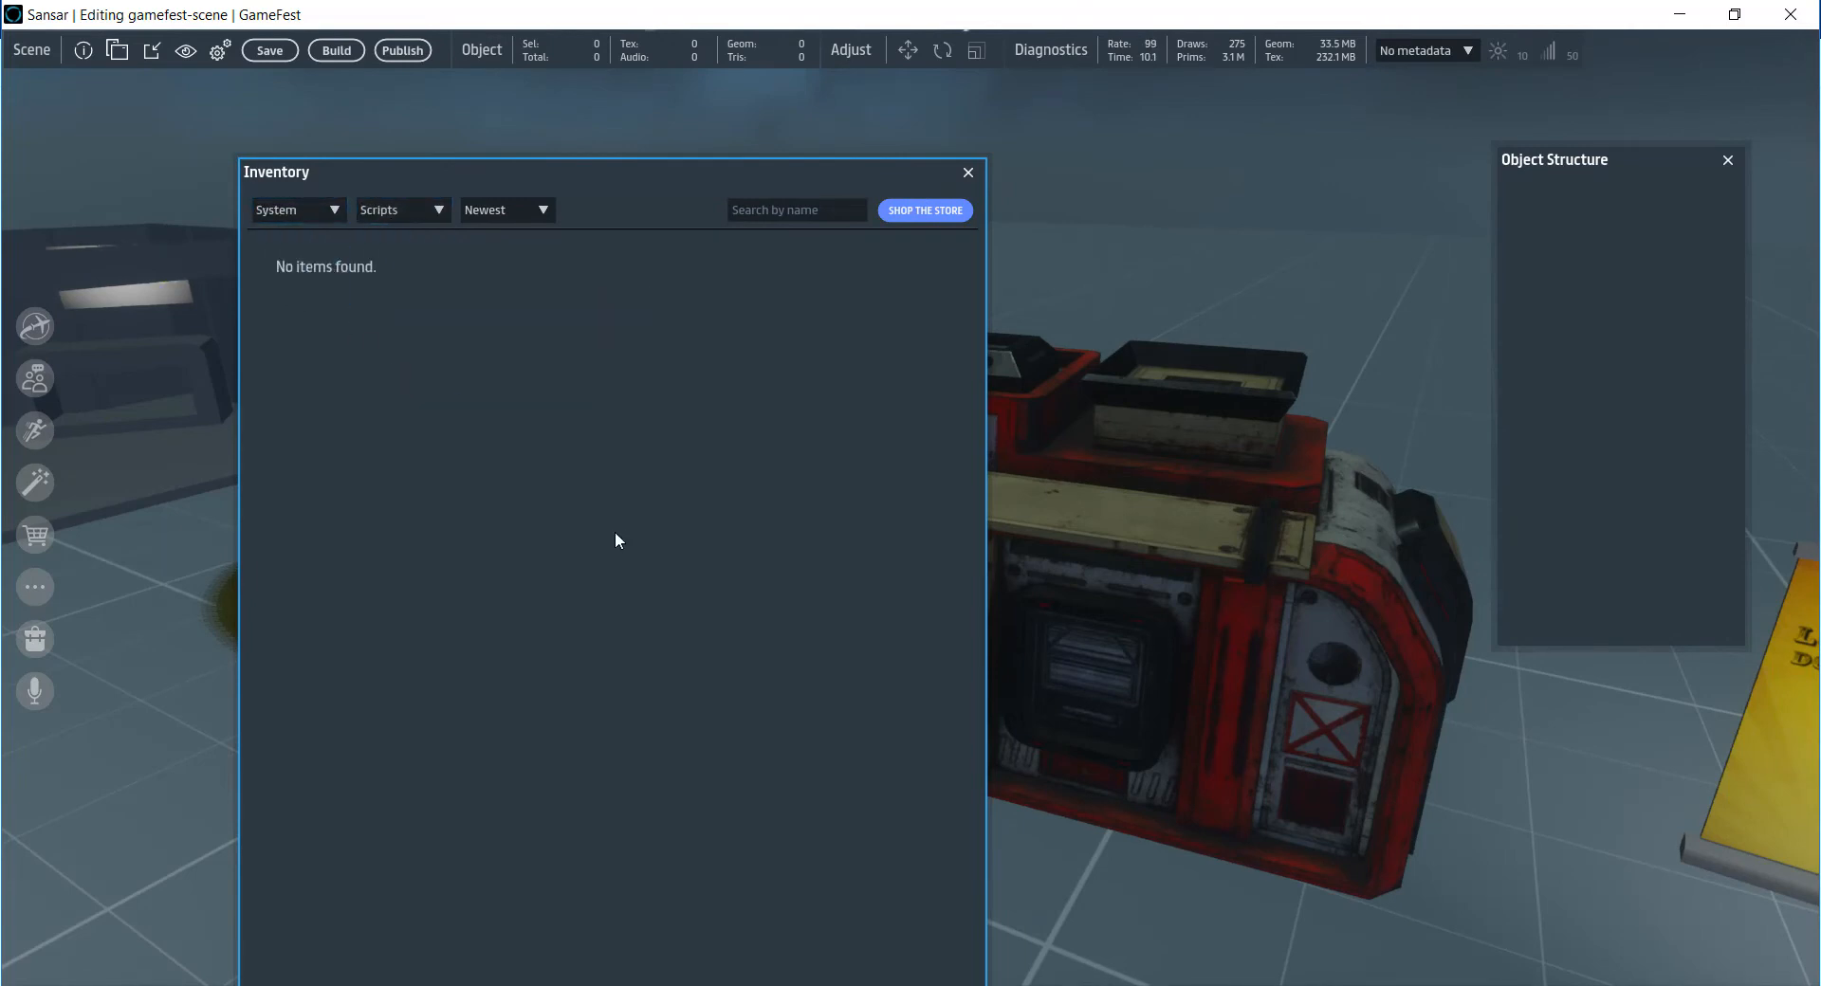
{"action": "left_click", "coordinate": [289, 208]}
{"action": "left_click", "coordinate": [292, 233]}
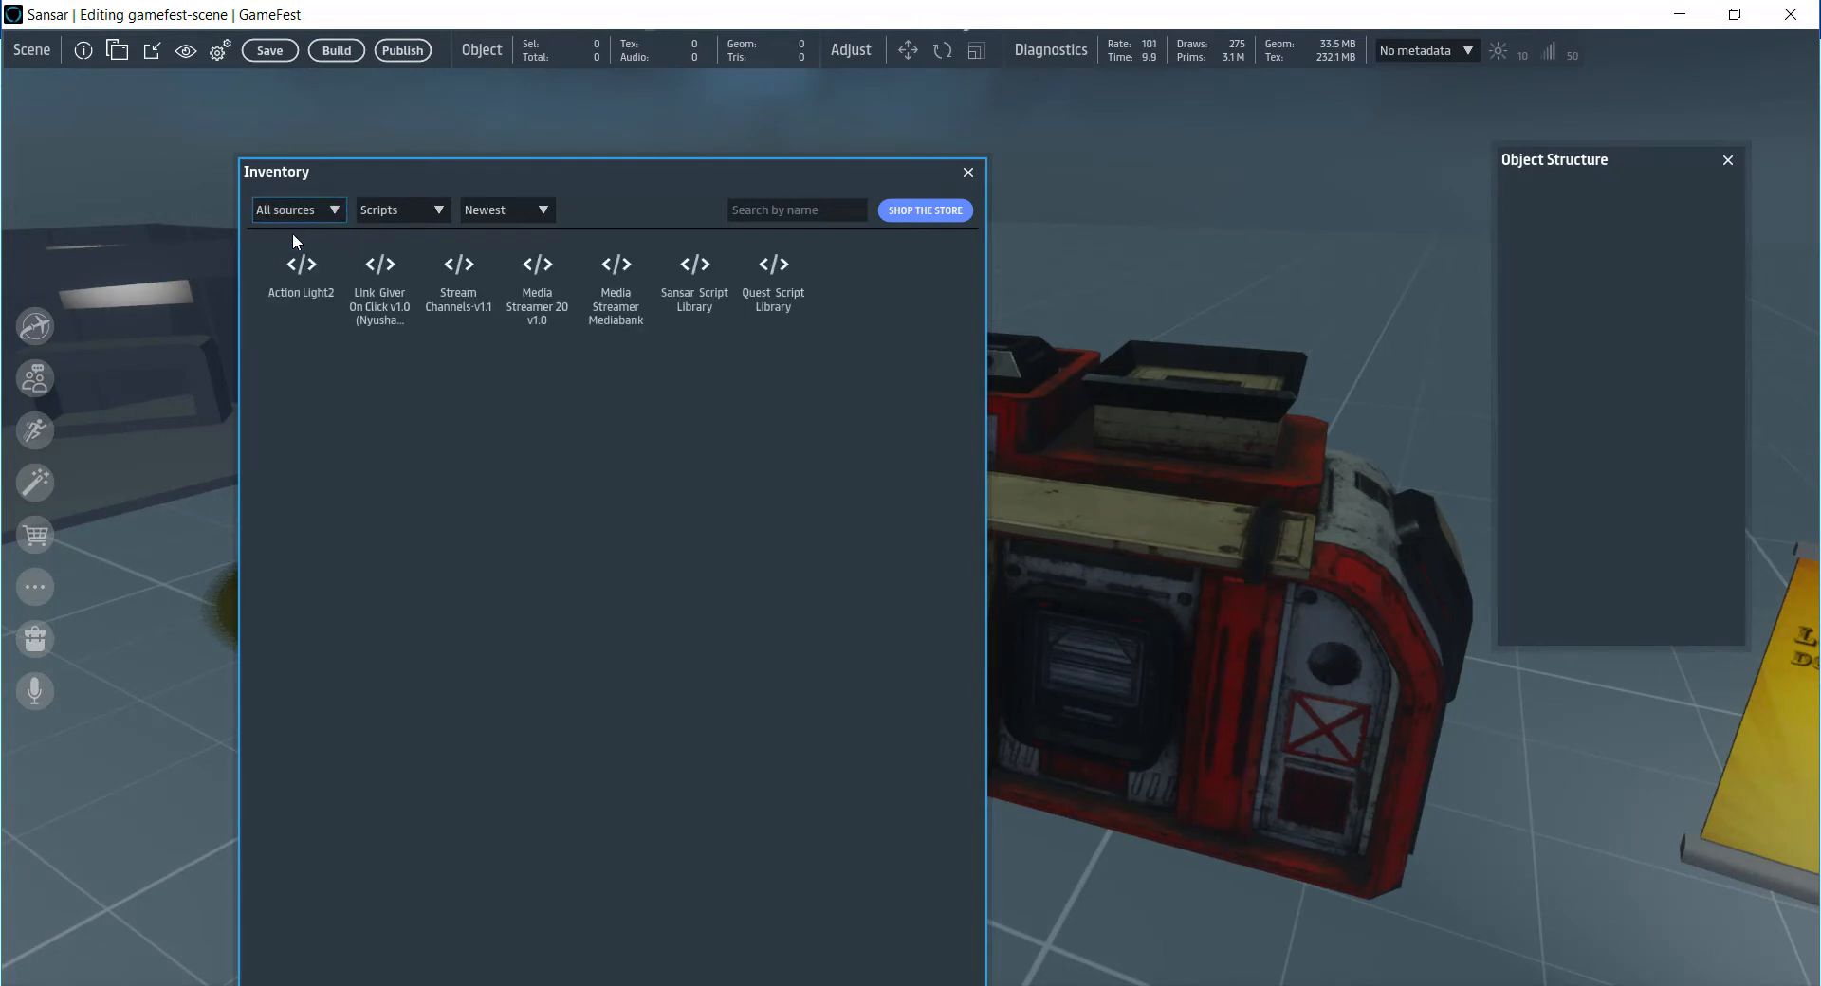
{"action": "left_click", "coordinate": [698, 302]}
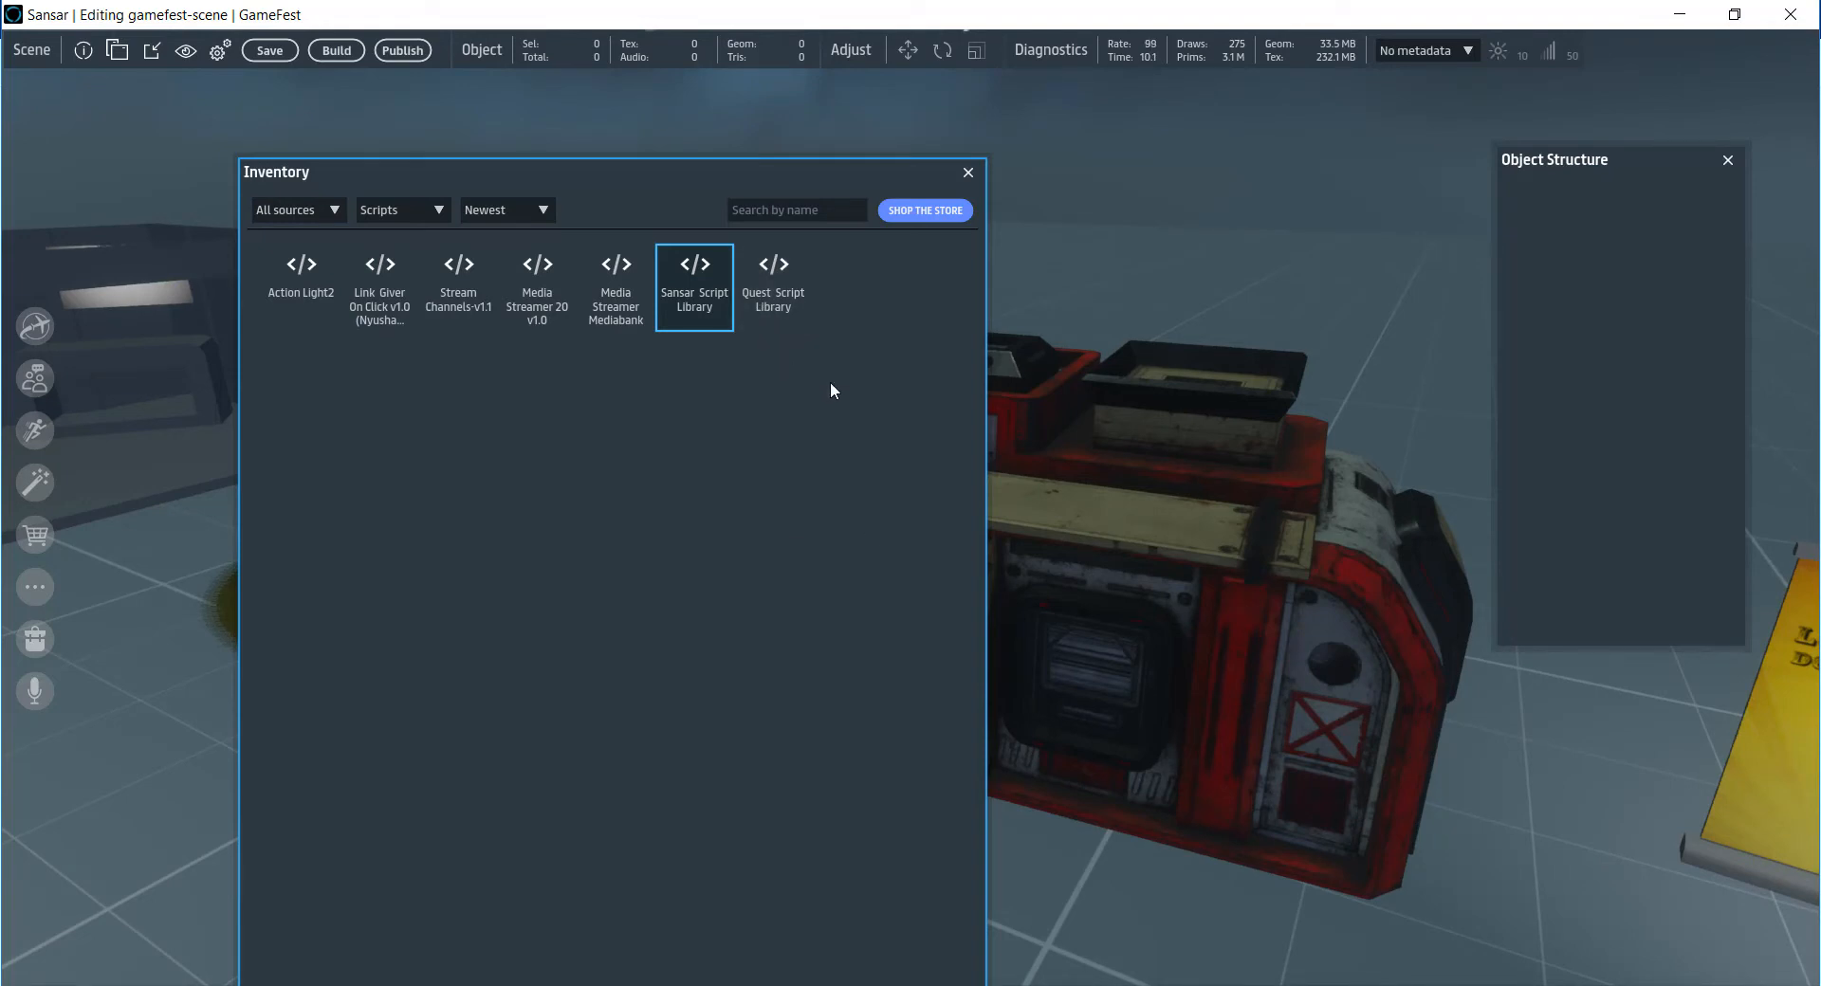
{"action": "left_click_drag", "start_coordinate": [770, 179], "coordinate": [625, 147]}
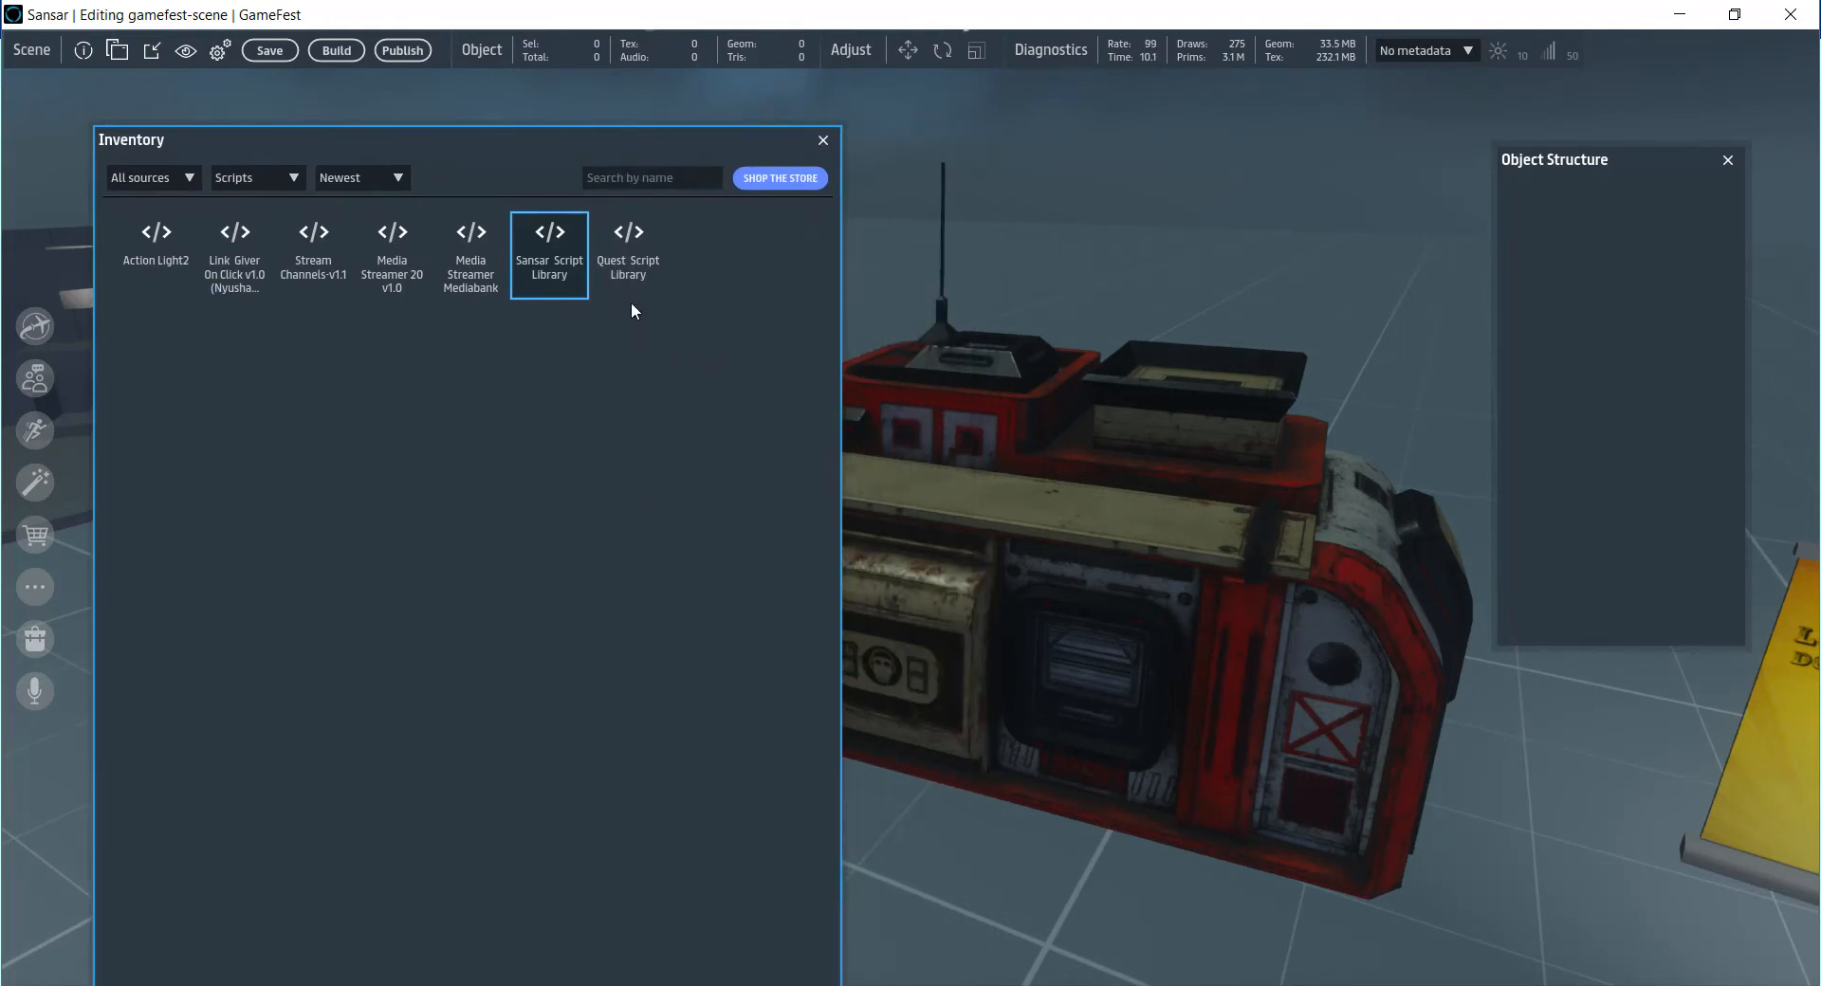
- Attach the Sansar Script Library script to the red cabinet and display the cabinet's Properties window beside the inventory
{"action": "left_click_drag", "start_coordinate": [556, 237], "coordinate": [1155, 532]}
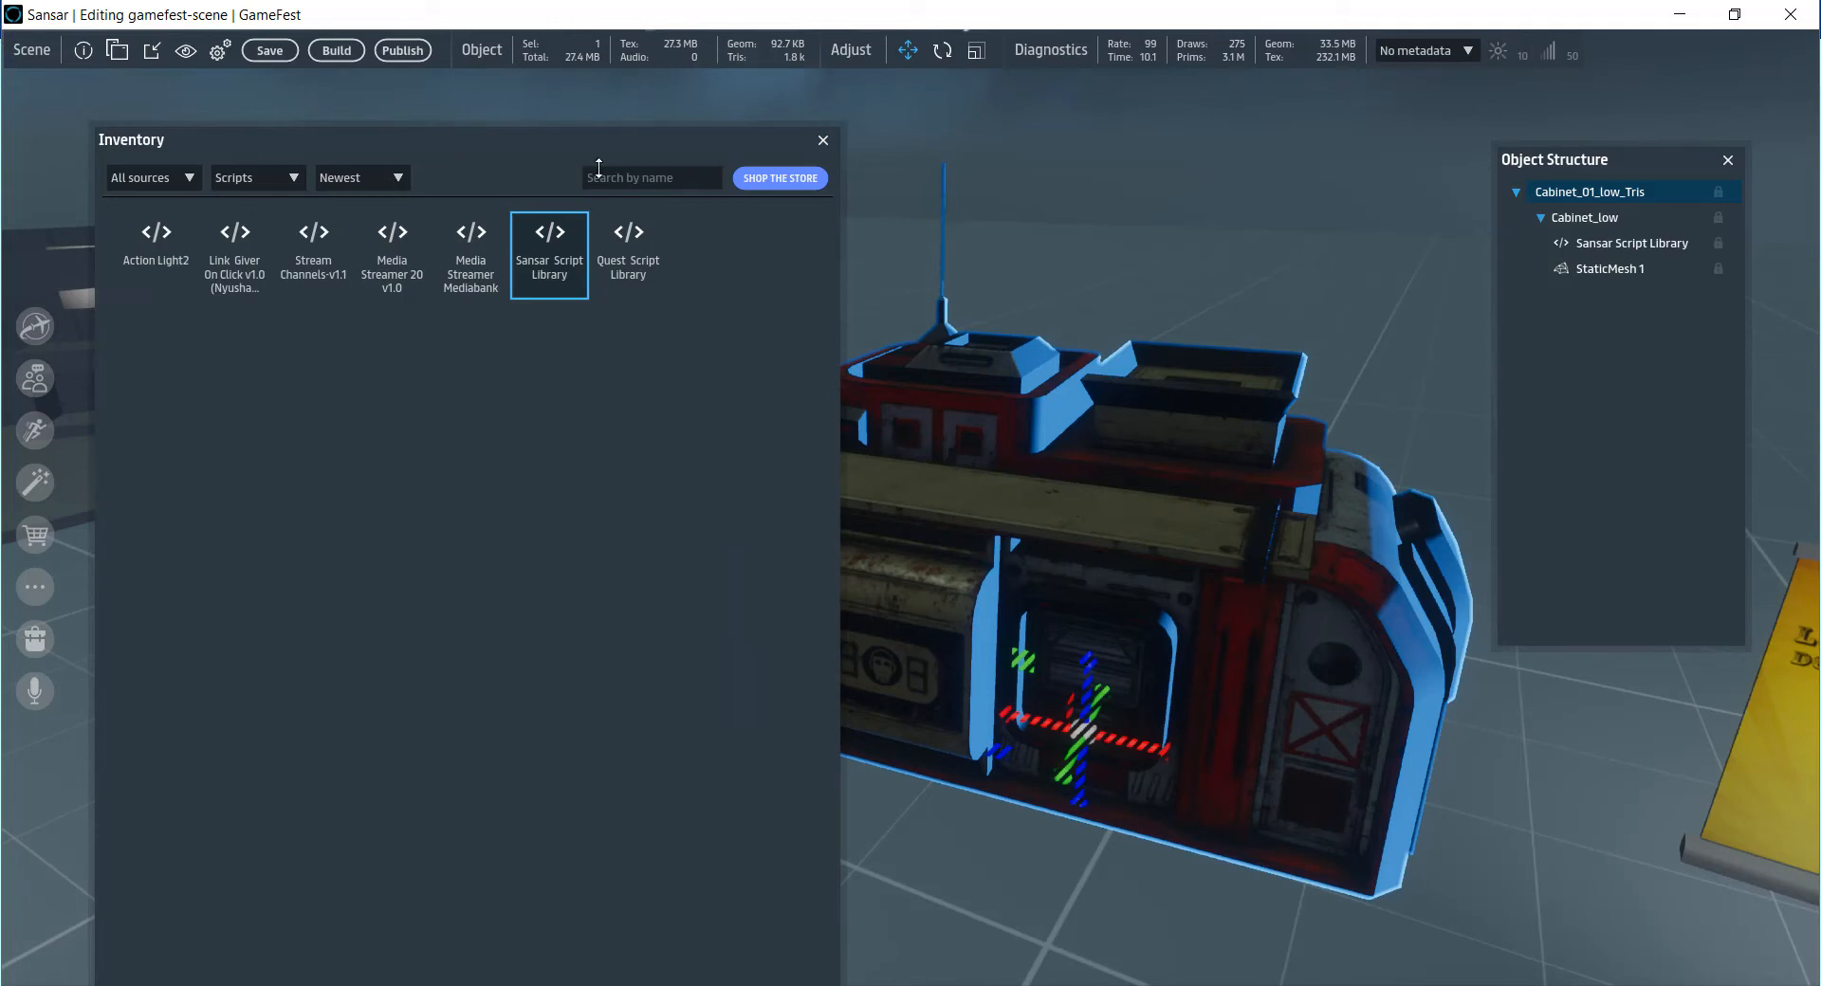
{"action": "left_click", "coordinate": [117, 52]}
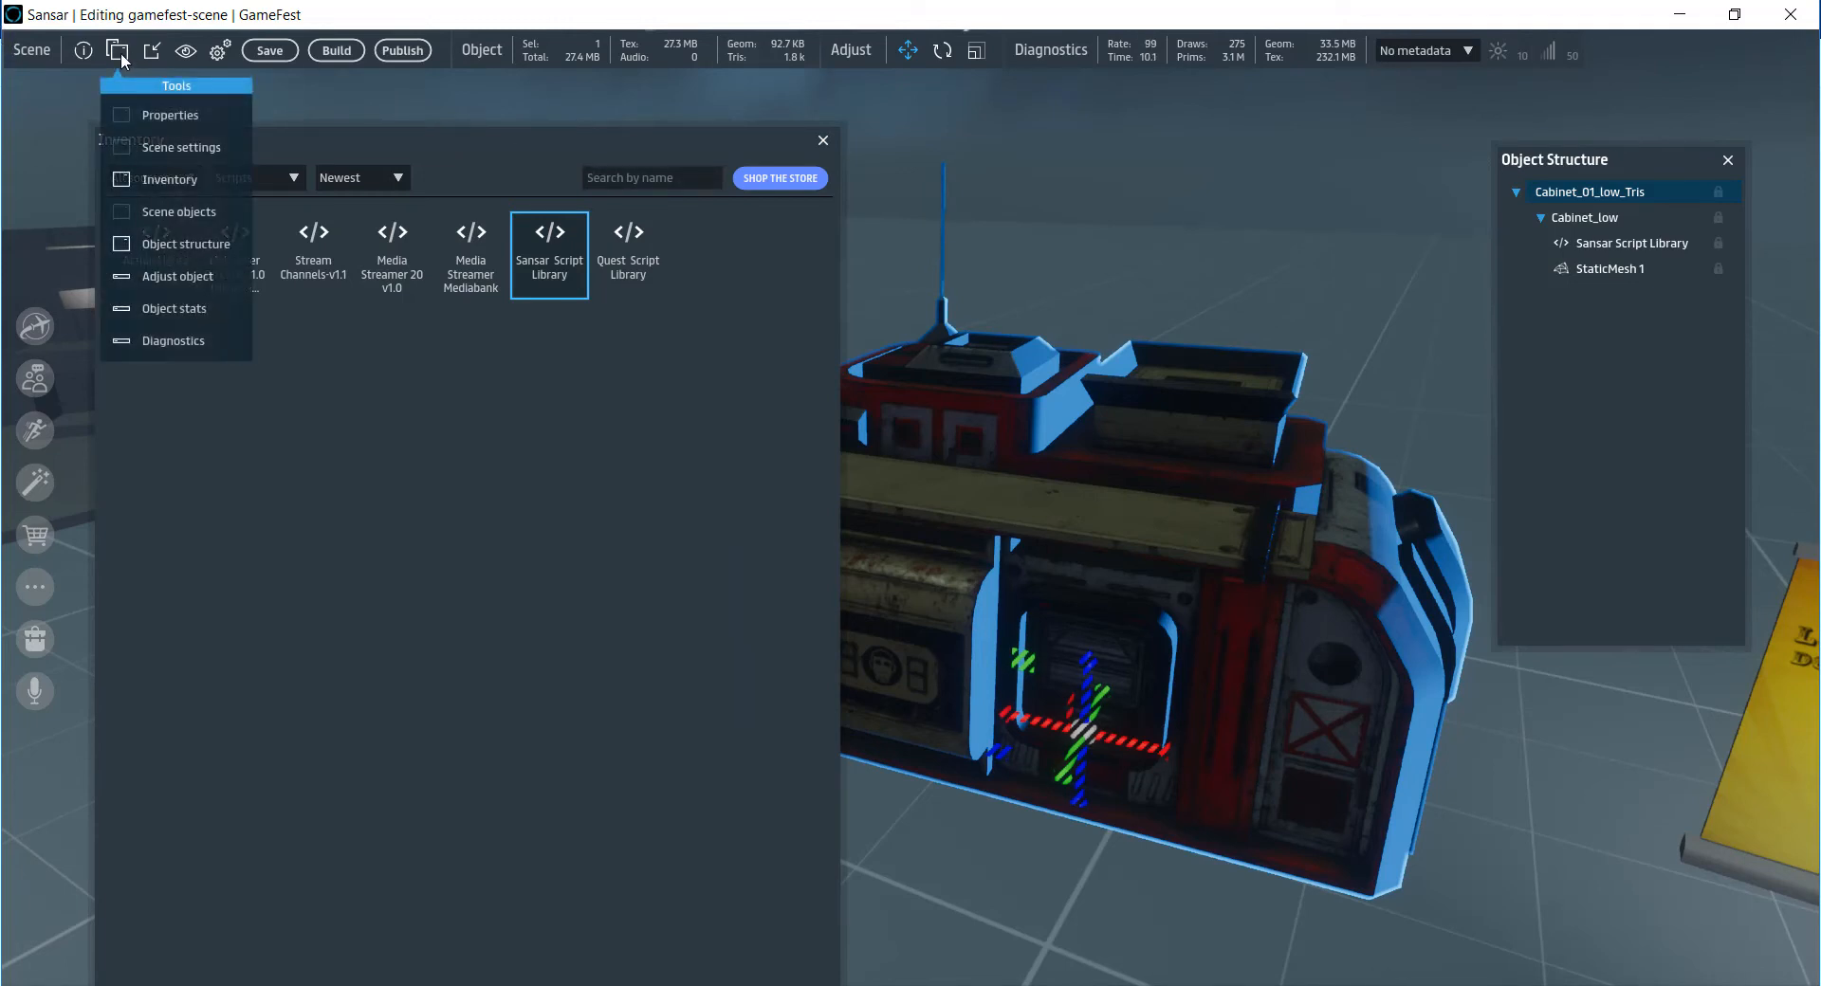
{"action": "left_click", "coordinate": [1193, 516]}
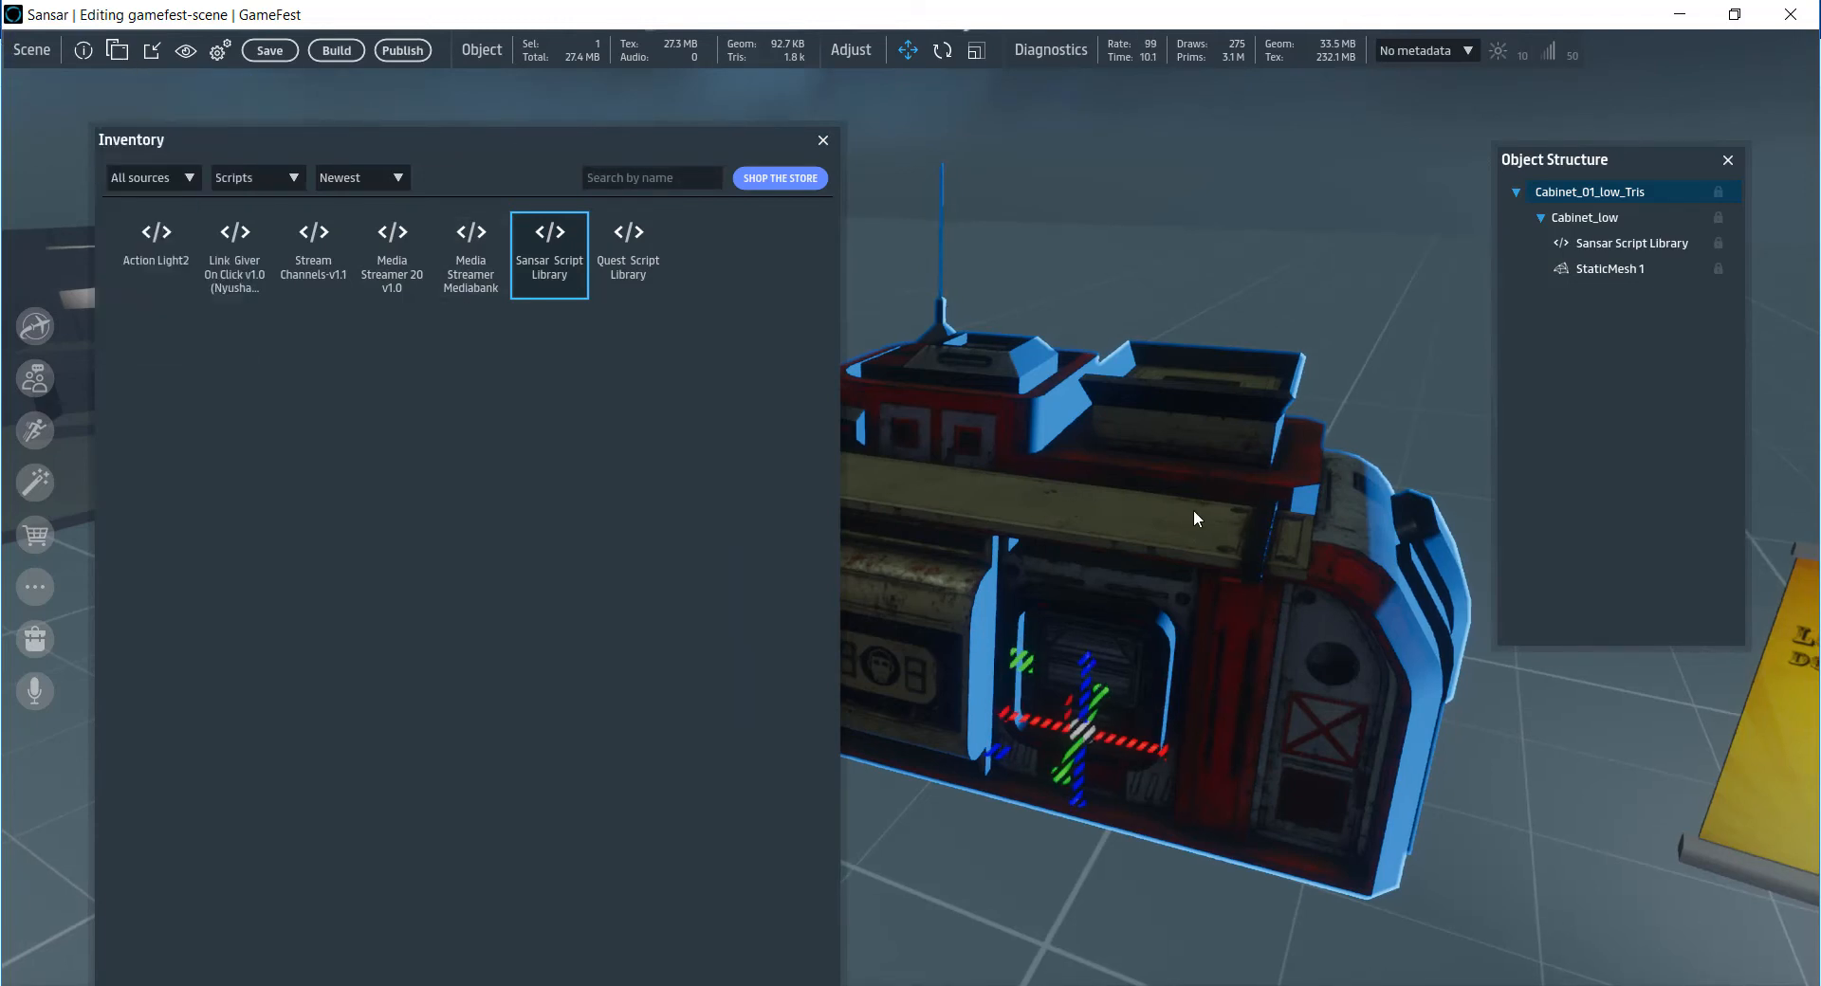
{"action": "left_click", "coordinate": [118, 51]}
{"action": "left_click", "coordinate": [147, 81]}
{"action": "left_click_drag", "start_coordinate": [1475, 130], "coordinate": [1482, 94]}
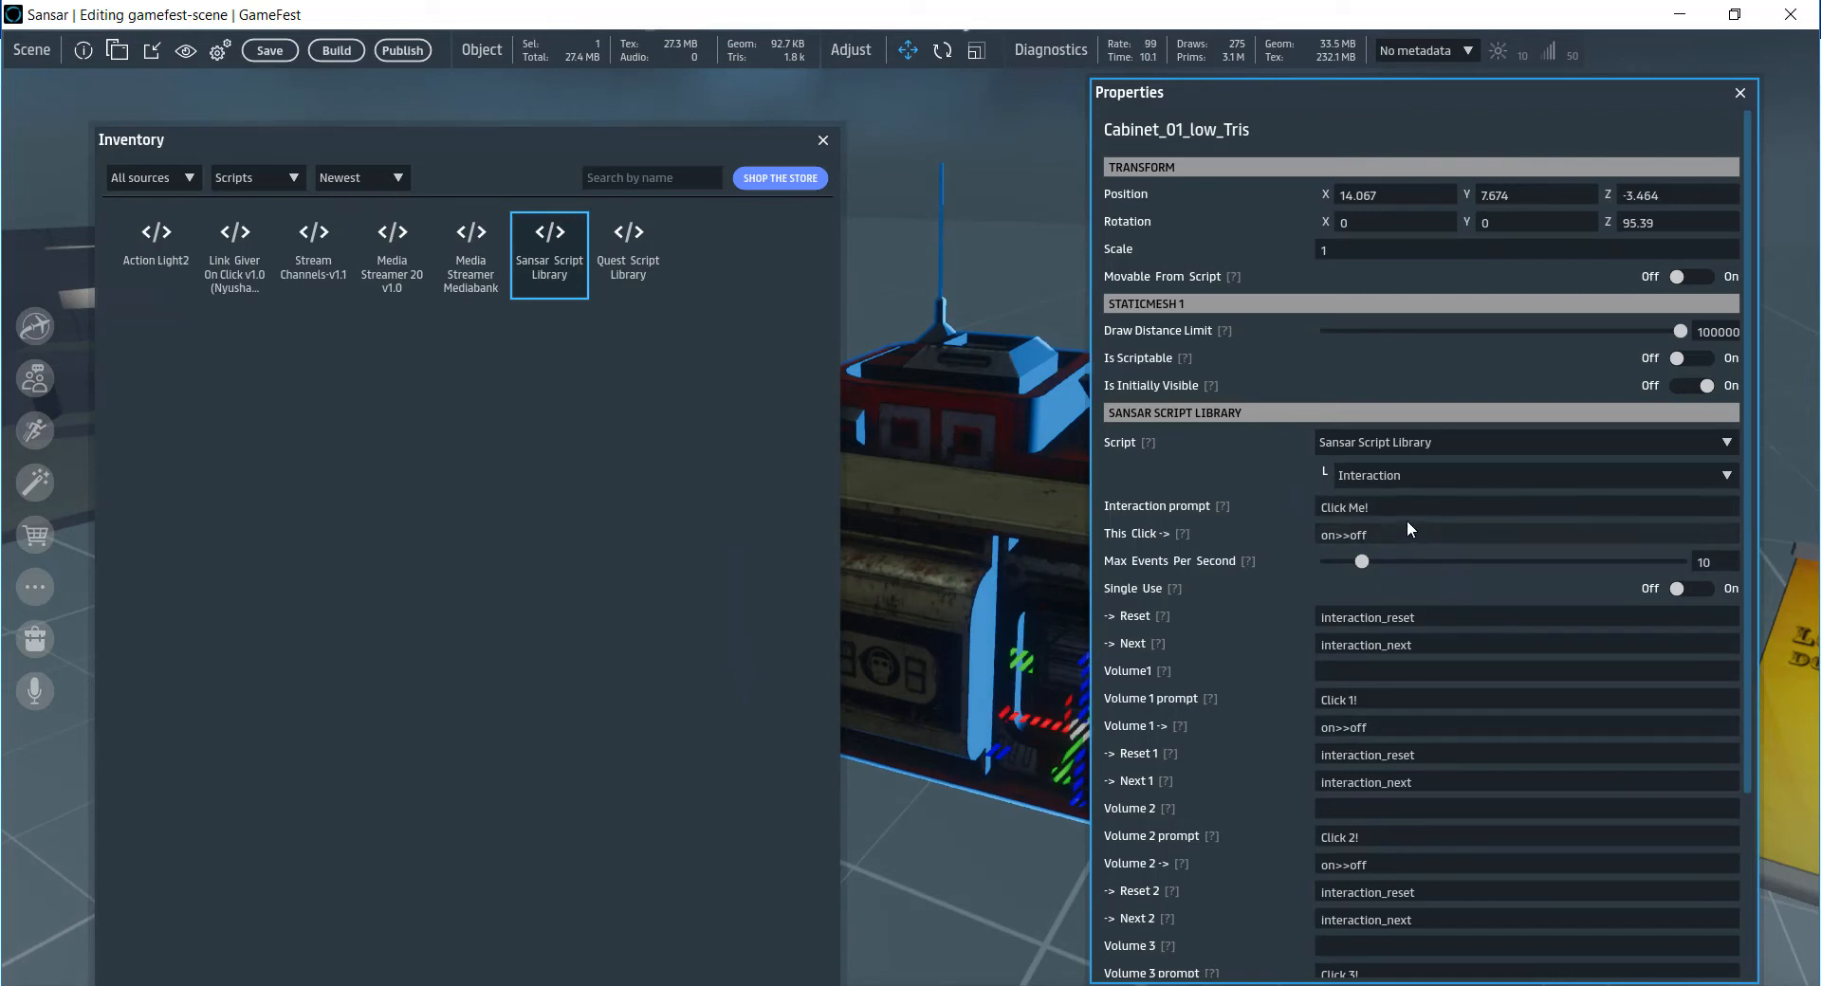
- Examine the Interaction script's prompt and click event fields and the list of available script types
{"action": "left_click", "coordinate": [1365, 505]}
{"action": "left_click", "coordinate": [1344, 535]}
{"action": "left_click", "coordinate": [1337, 535]}
{"action": "left_click", "coordinate": [1395, 537]}
{"action": "double_click", "coordinate": [1323, 537]}
{"action": "left_click", "coordinate": [1405, 537]}
{"action": "left_click_drag", "start_coordinate": [1337, 537], "coordinate": [1358, 537]}
{"action": "left_click", "coordinate": [1611, 484]}
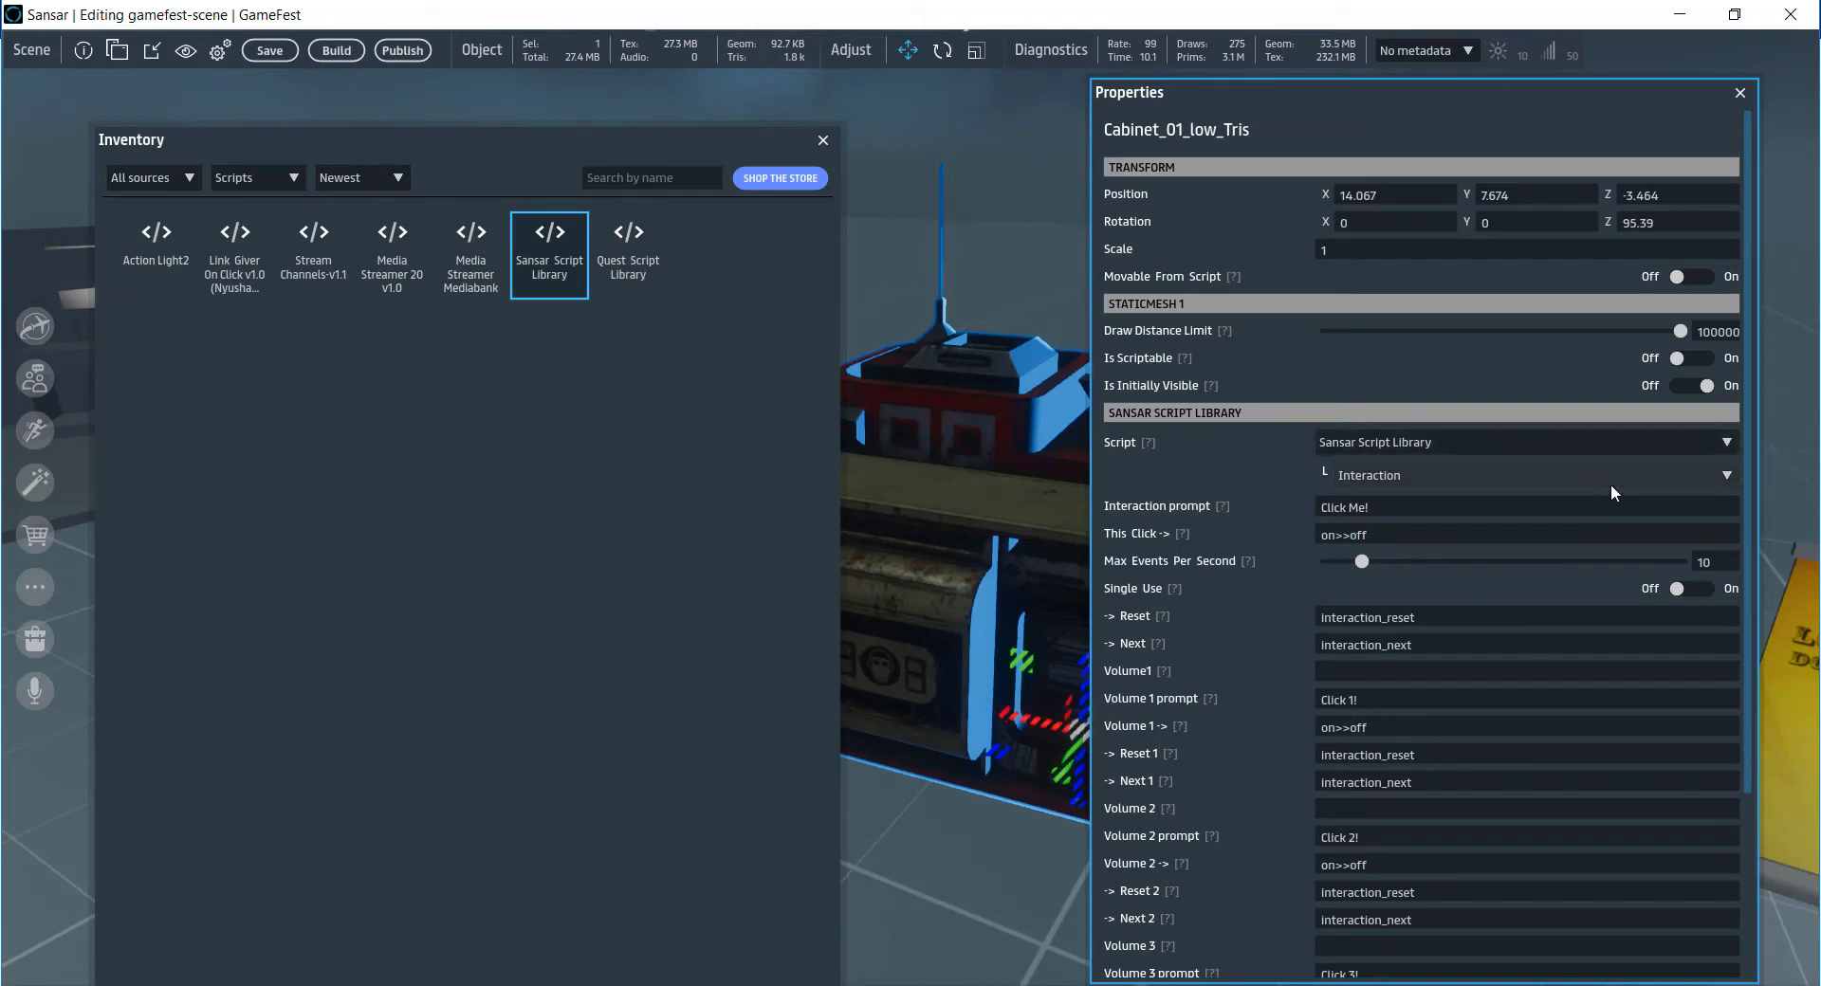
{"action": "left_click", "coordinate": [1460, 476]}
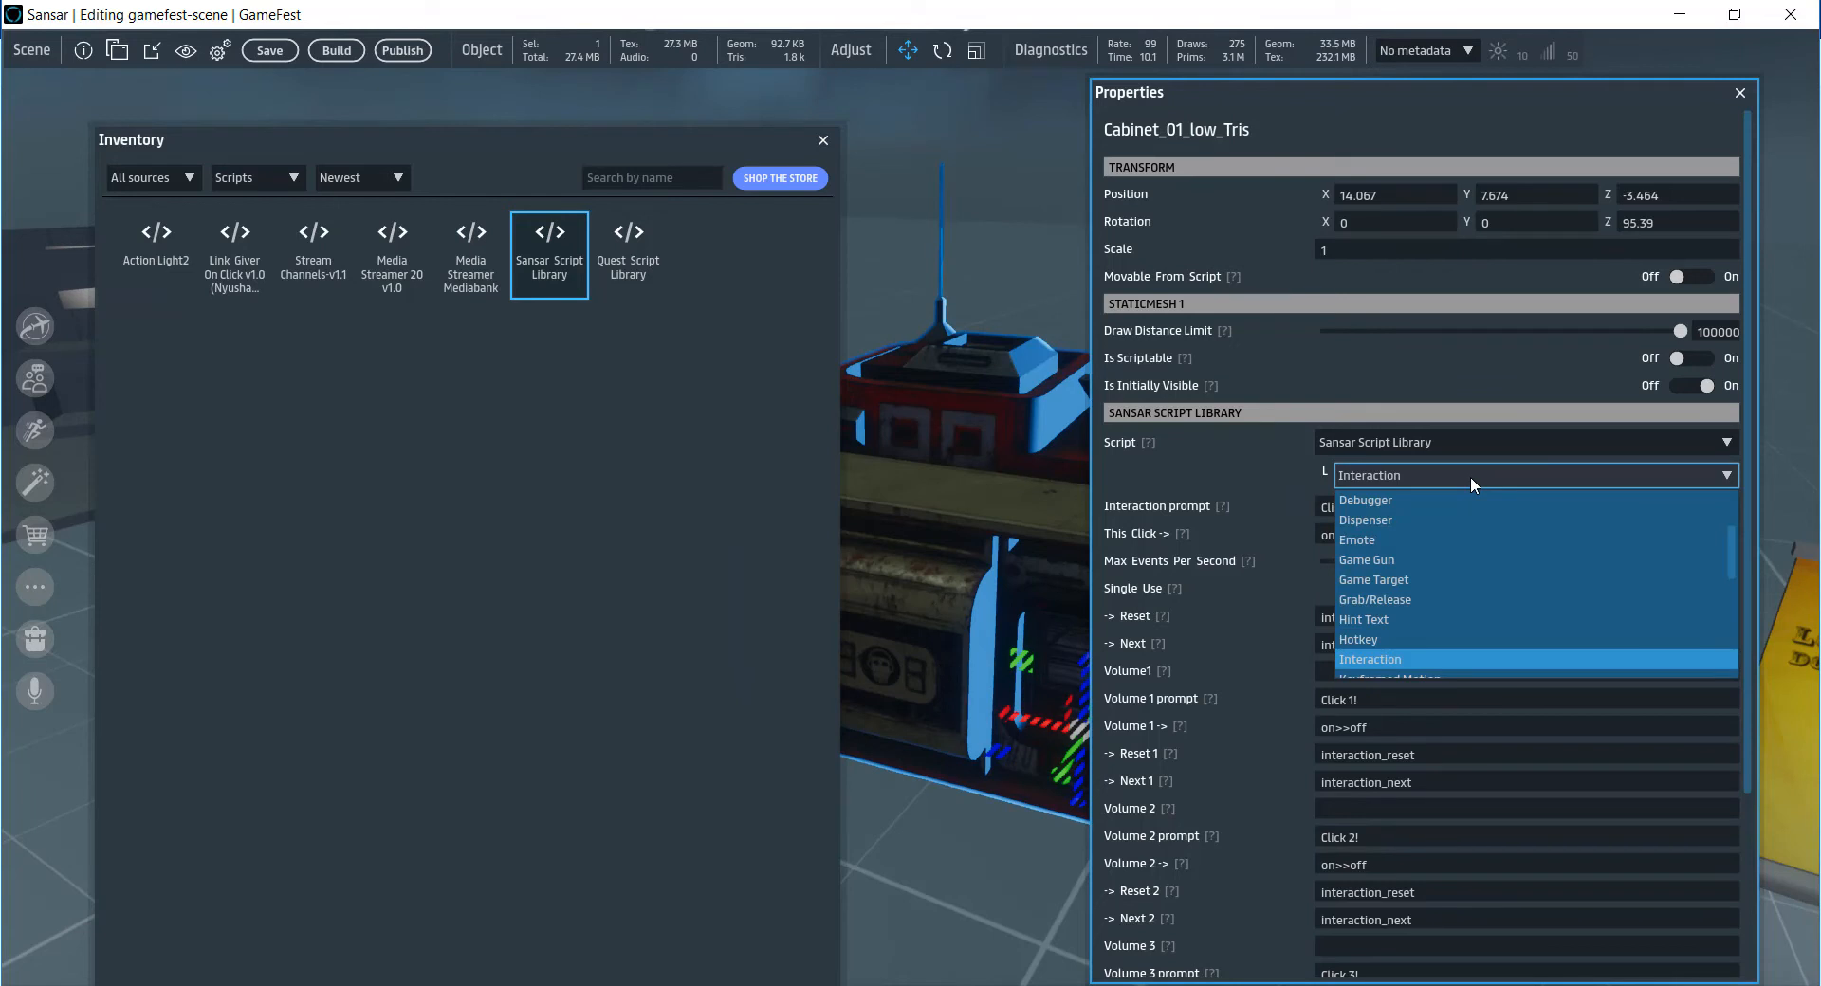
{"action": "scroll", "coordinate": [1489, 607], "scroll_direction": "down", "scroll_amount": 5}
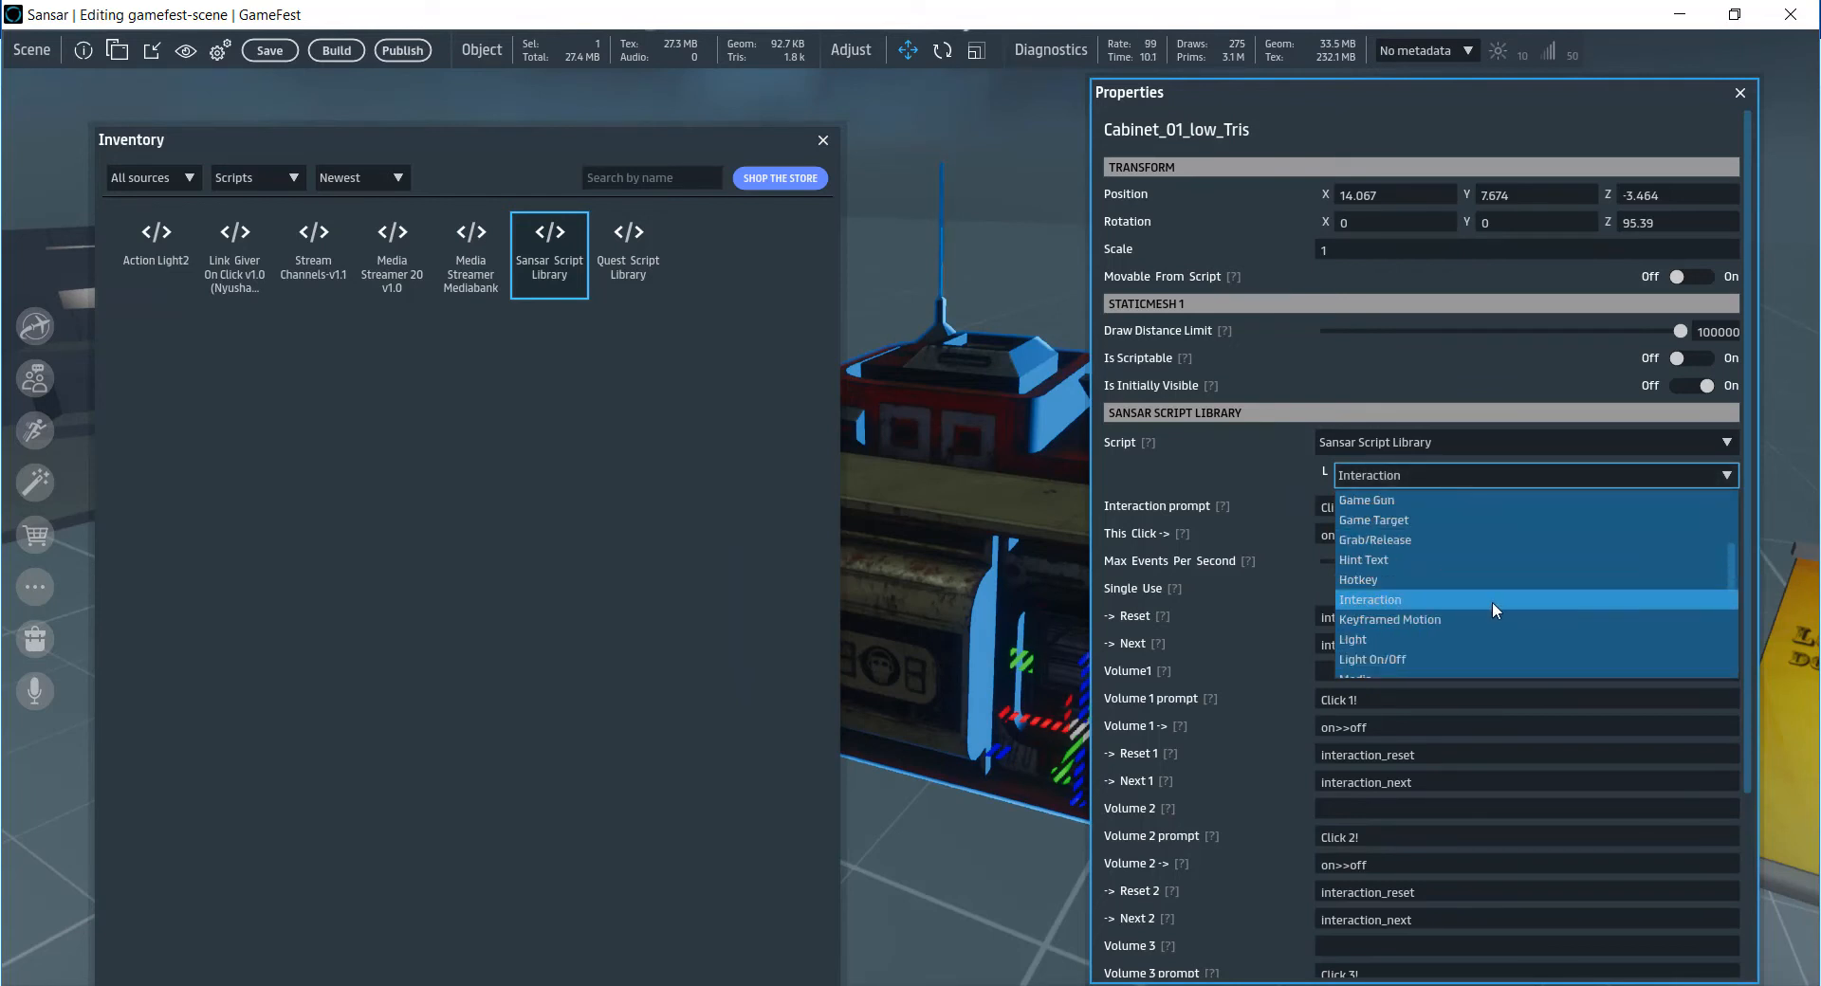
{"action": "scroll", "coordinate": [1495, 592], "scroll_direction": "down", "scroll_amount": 2}
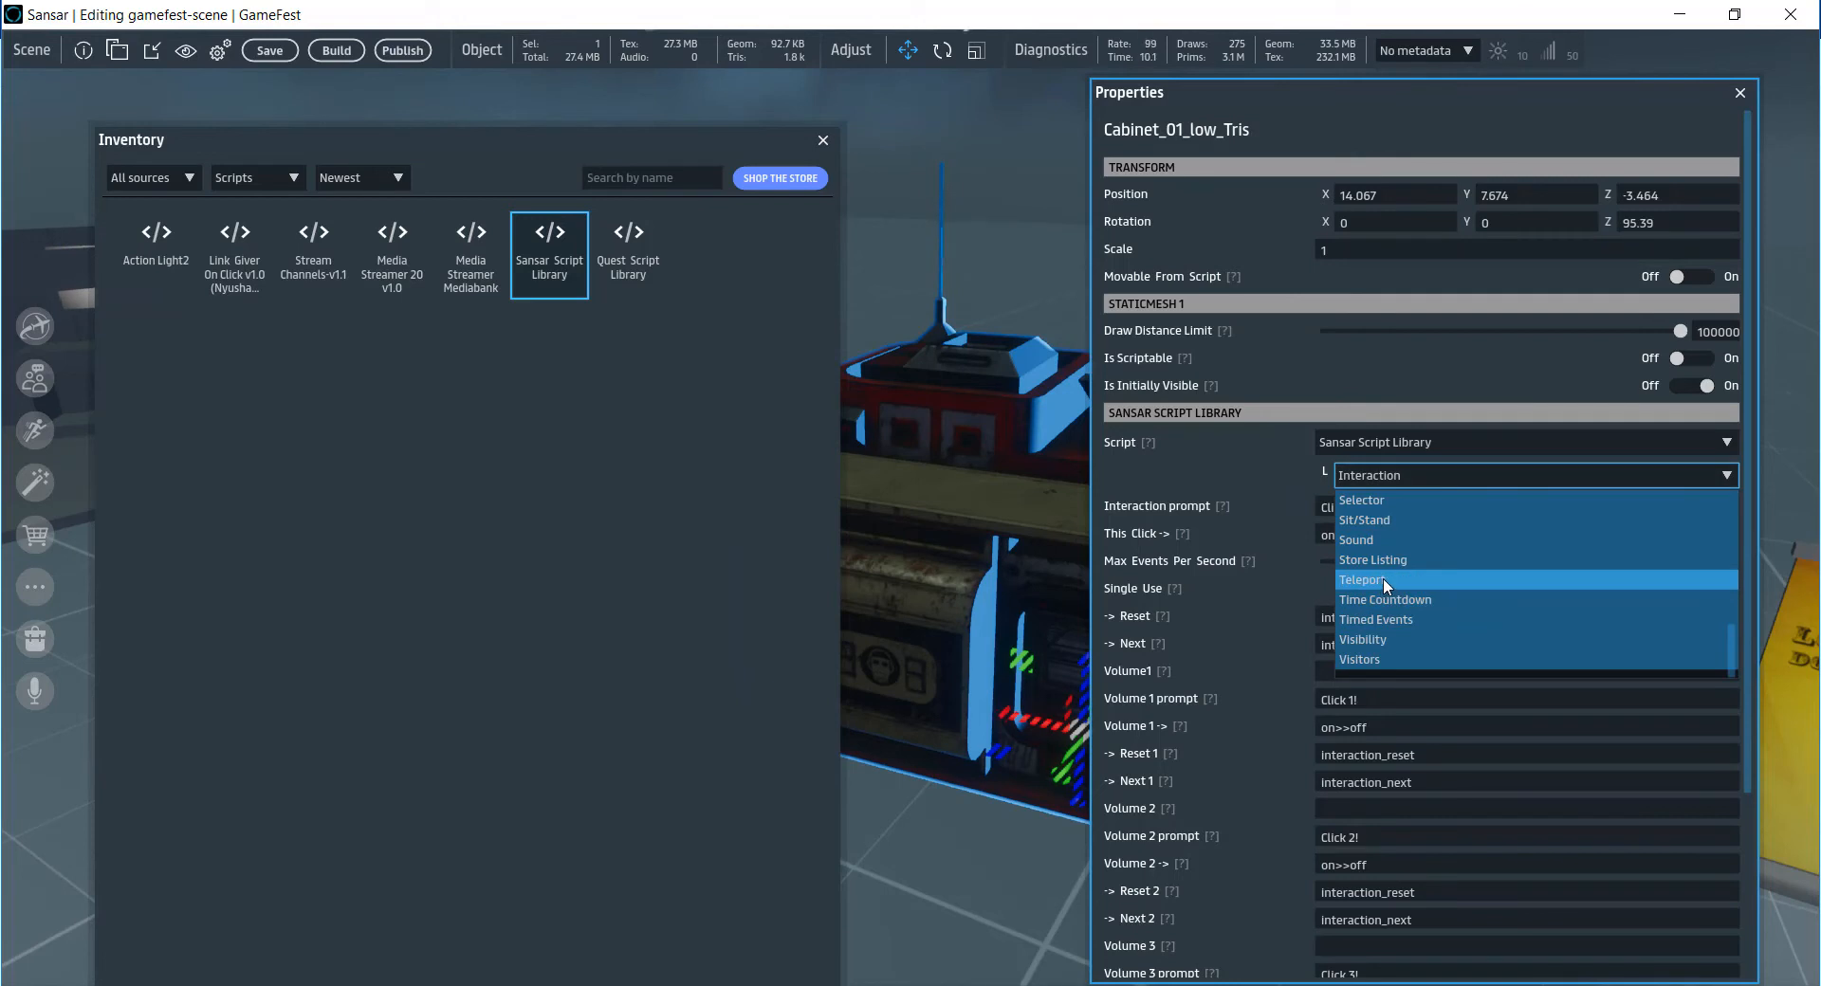
{"action": "key", "text": "Escape"}
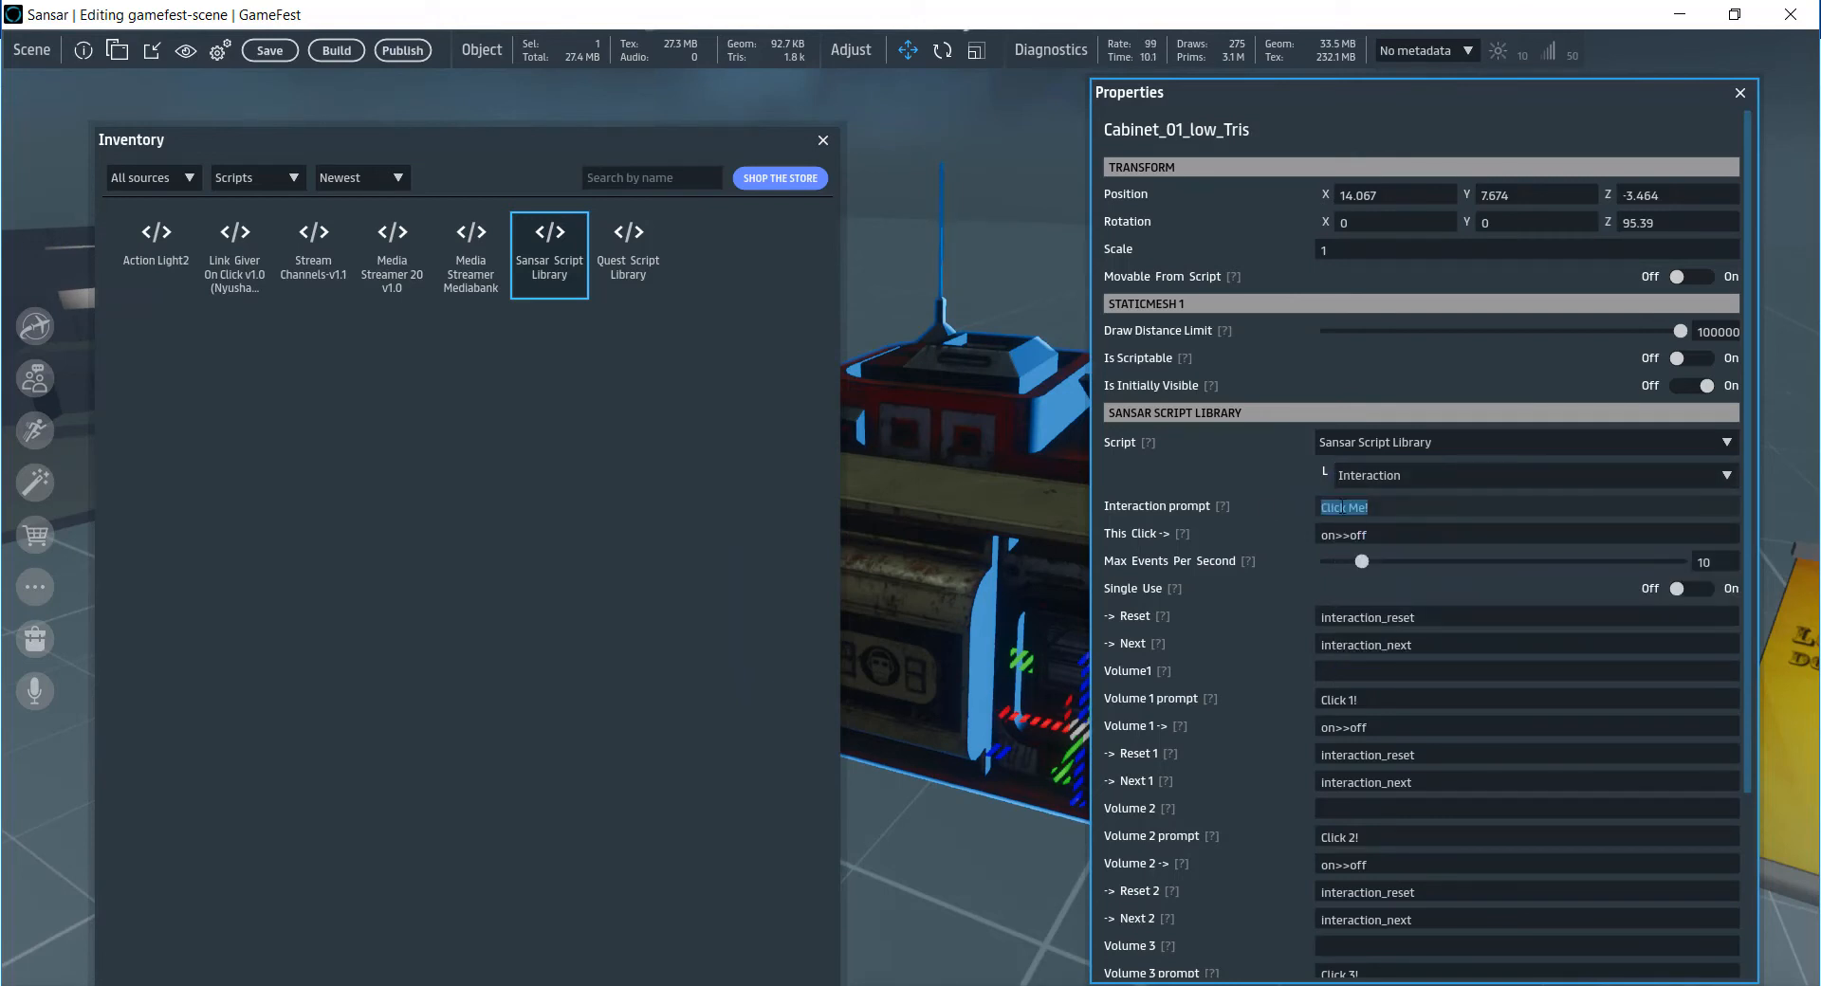
- Set the Interaction script's This Click event to "on"
{"action": "left_click", "coordinate": [1410, 528]}
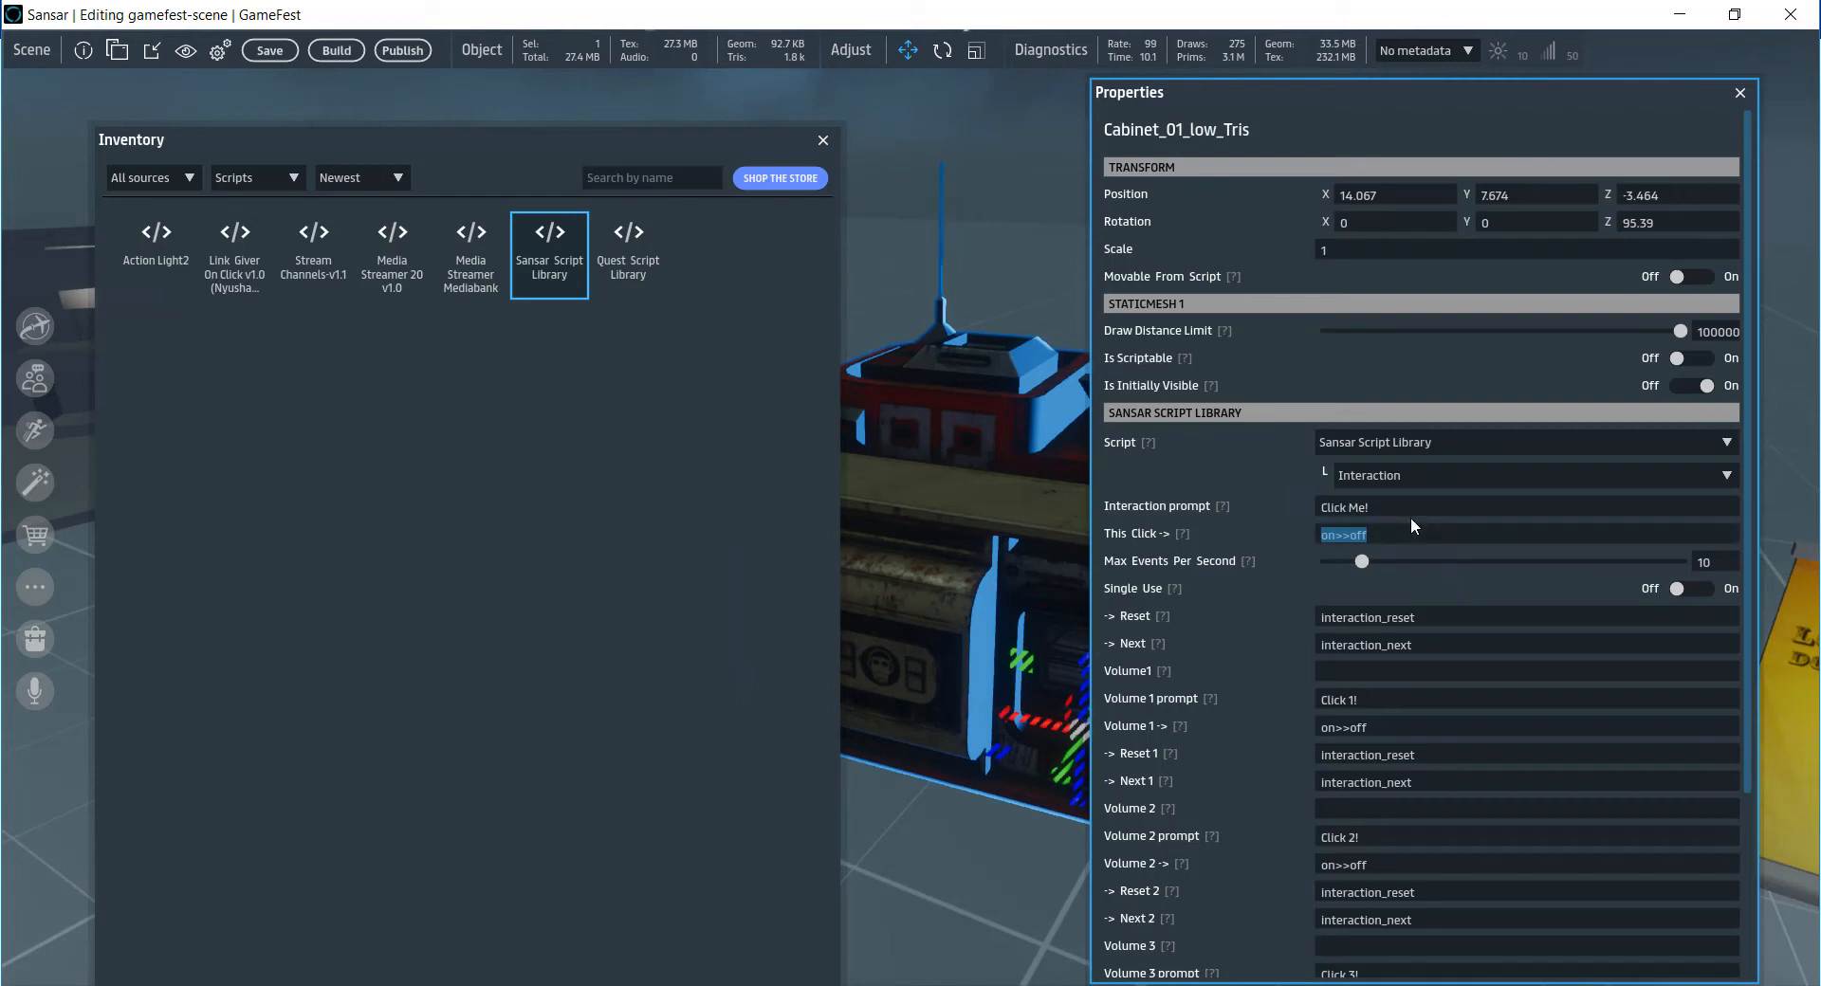
{"action": "key", "text": "BackSpace"}
{"action": "type", "text": "on"}
{"action": "double_click", "coordinate": [1329, 536]}
{"action": "left_click", "coordinate": [1491, 539]}
{"action": "mouse_move", "coordinate": [1169, 533]}
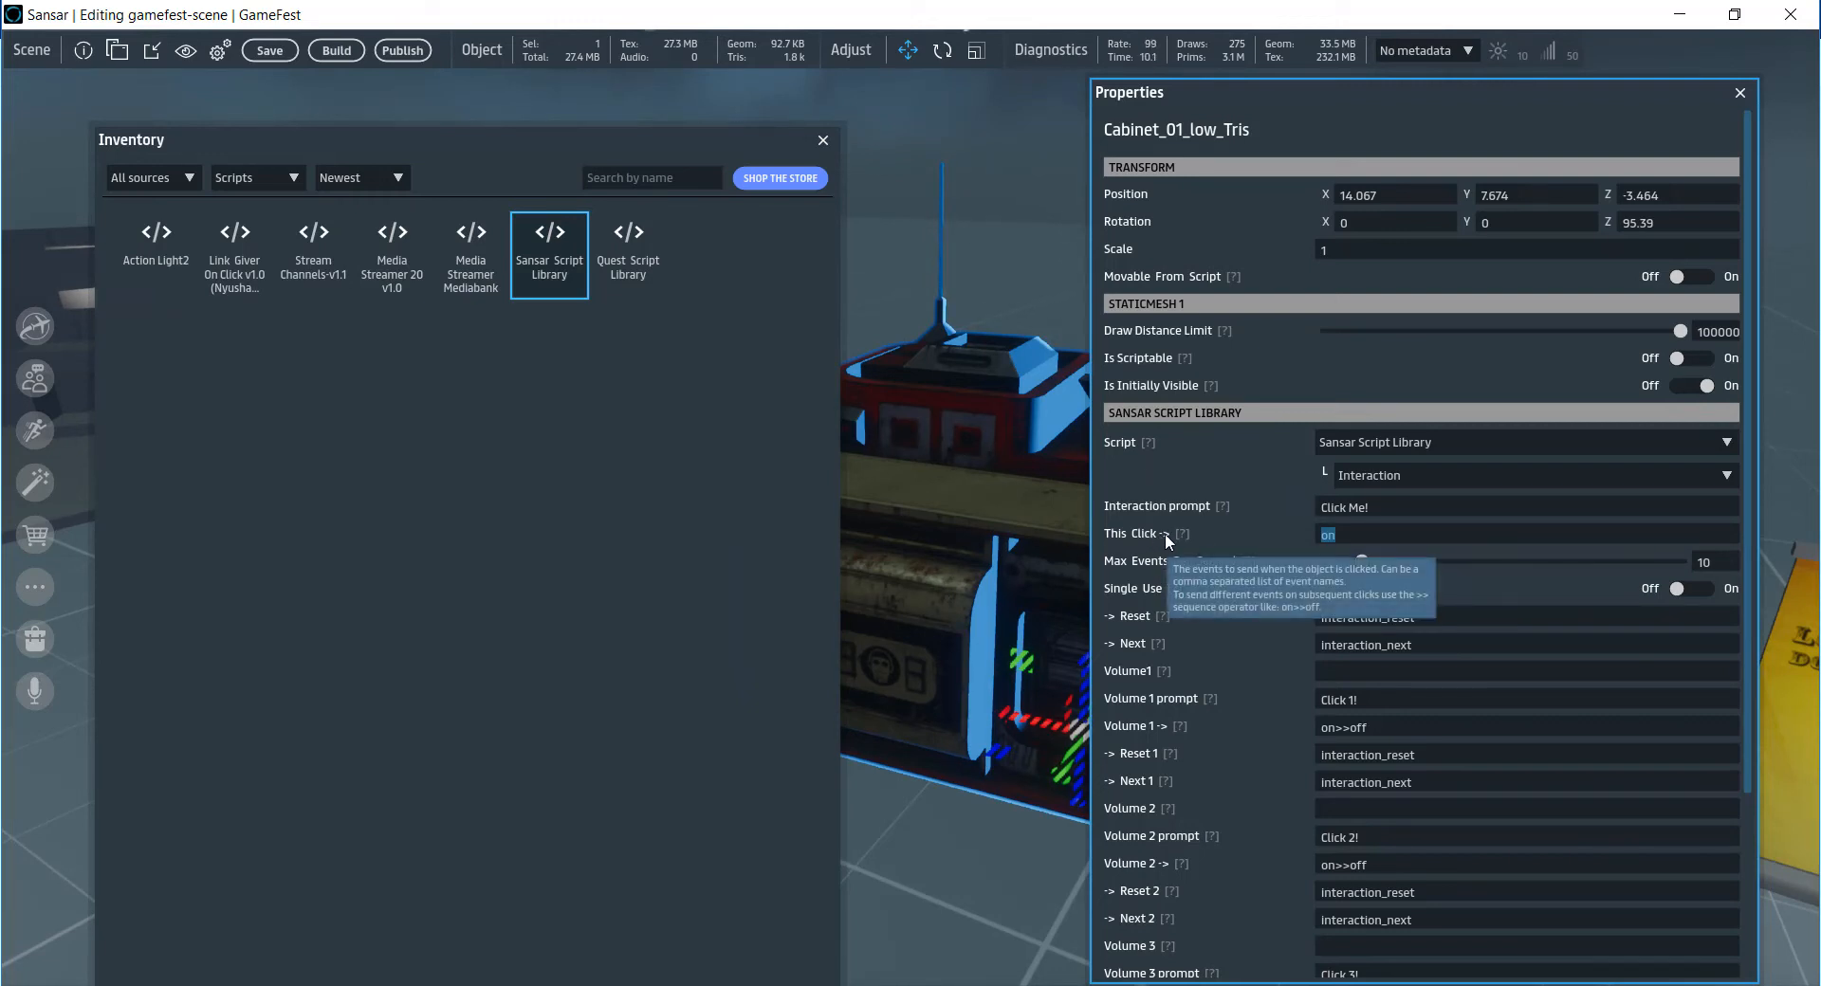
{"action": "mouse_move", "coordinate": [1112, 618]}
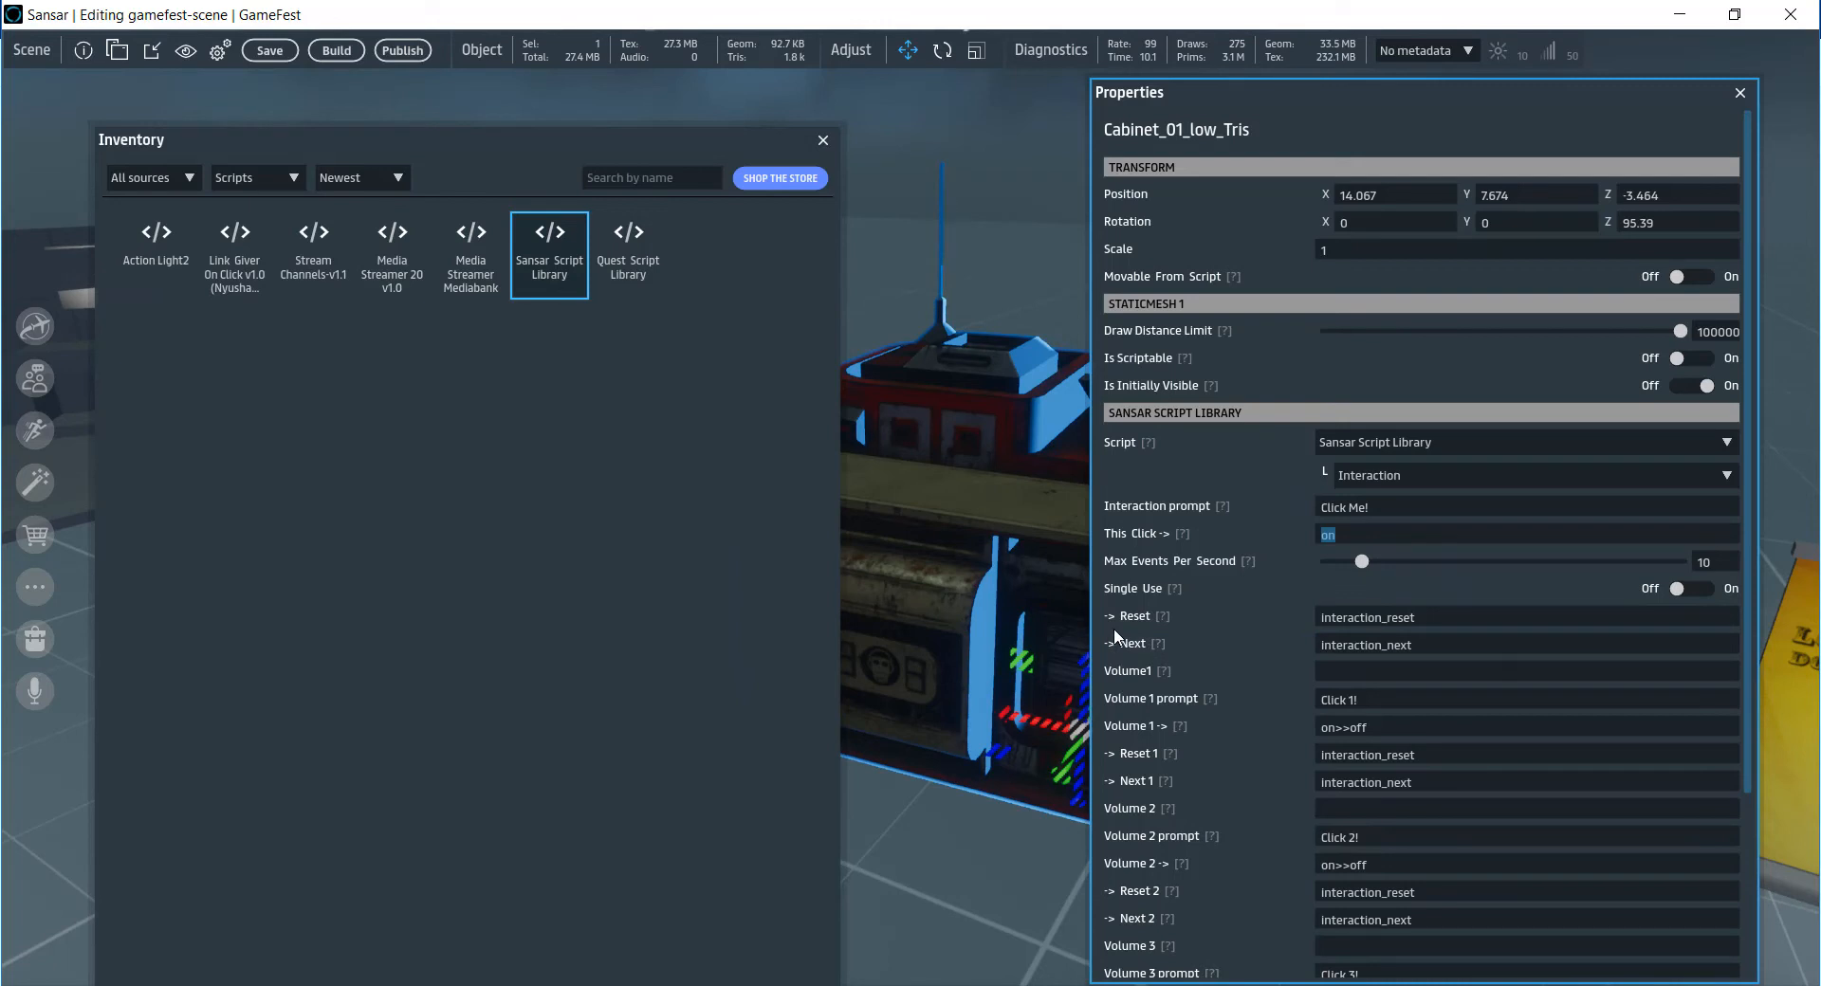
- Add a second Sansar Script Library script to the cabinet and set its type to Prompt
{"action": "left_click", "coordinate": [537, 249]}
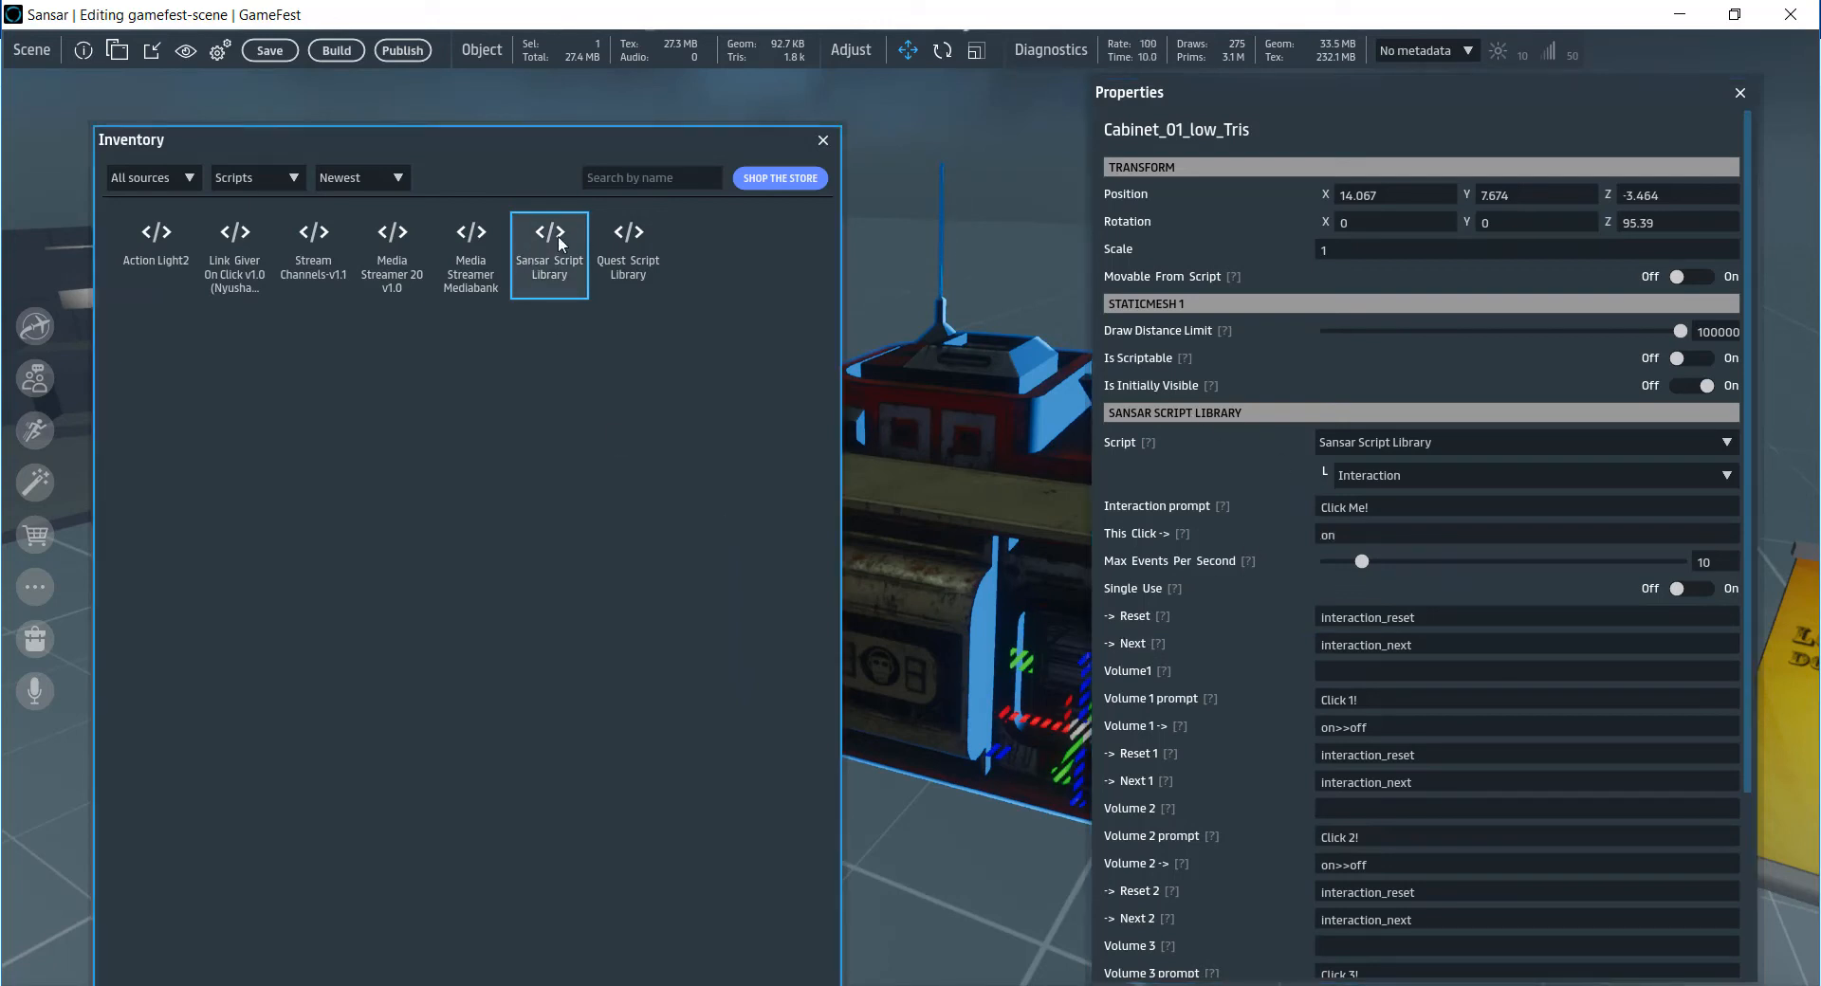
{"action": "left_click_drag", "start_coordinate": [535, 265], "coordinate": [996, 489]}
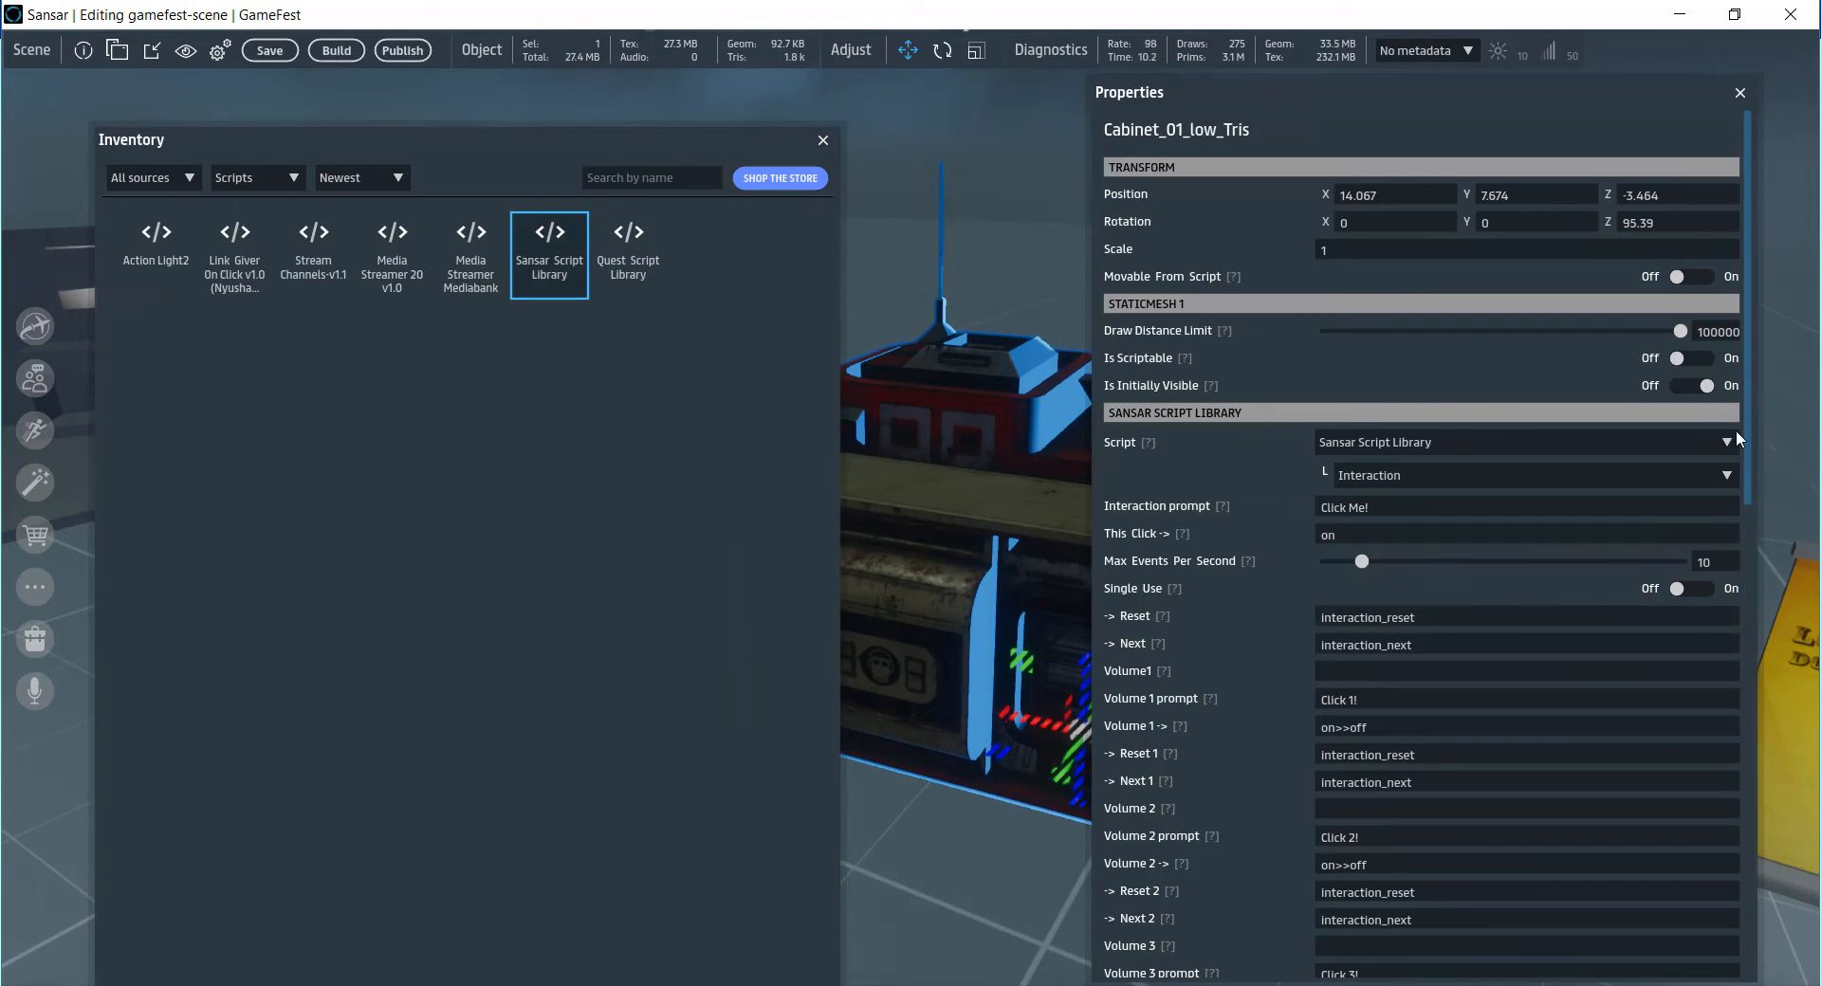
{"action": "scroll", "coordinate": [1515, 575], "scroll_direction": "down", "scroll_amount": 1}
{"action": "scroll", "coordinate": [1515, 576], "scroll_direction": "down", "scroll_amount": 11}
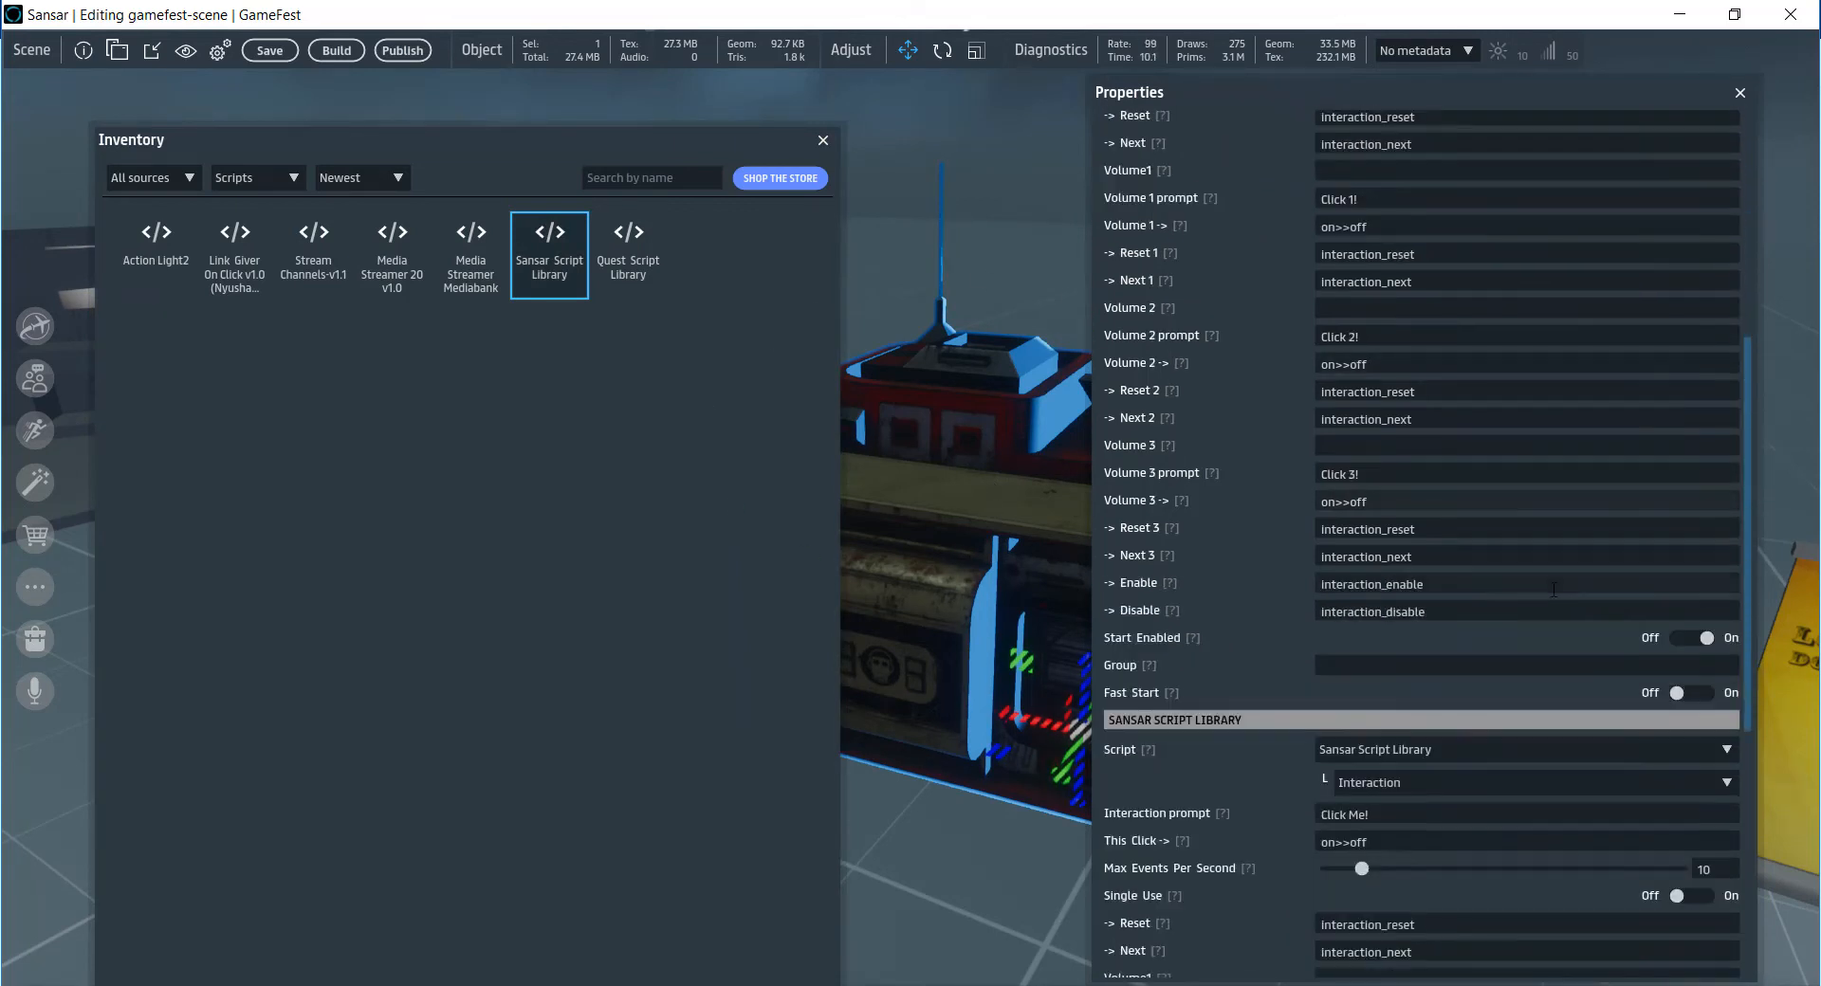
{"action": "scroll", "coordinate": [1556, 590], "scroll_direction": "down", "scroll_amount": 9}
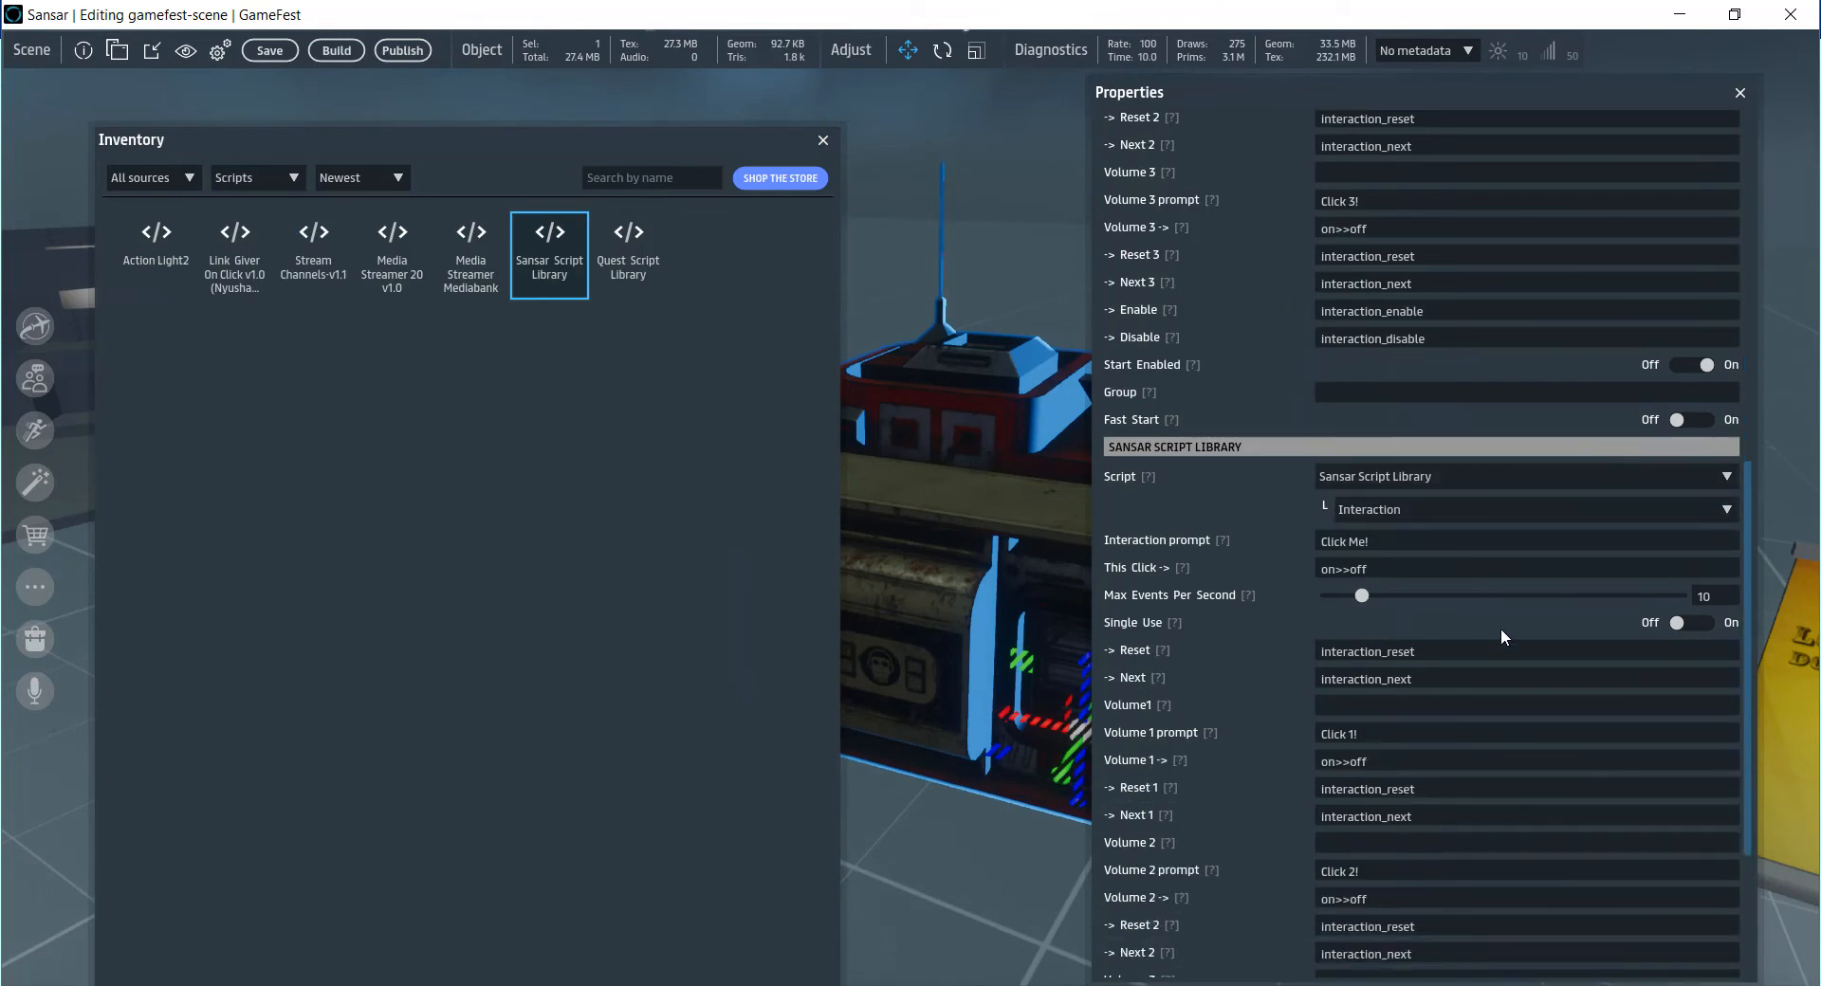
{"action": "scroll", "coordinate": [1511, 626], "scroll_direction": "down", "scroll_amount": 2}
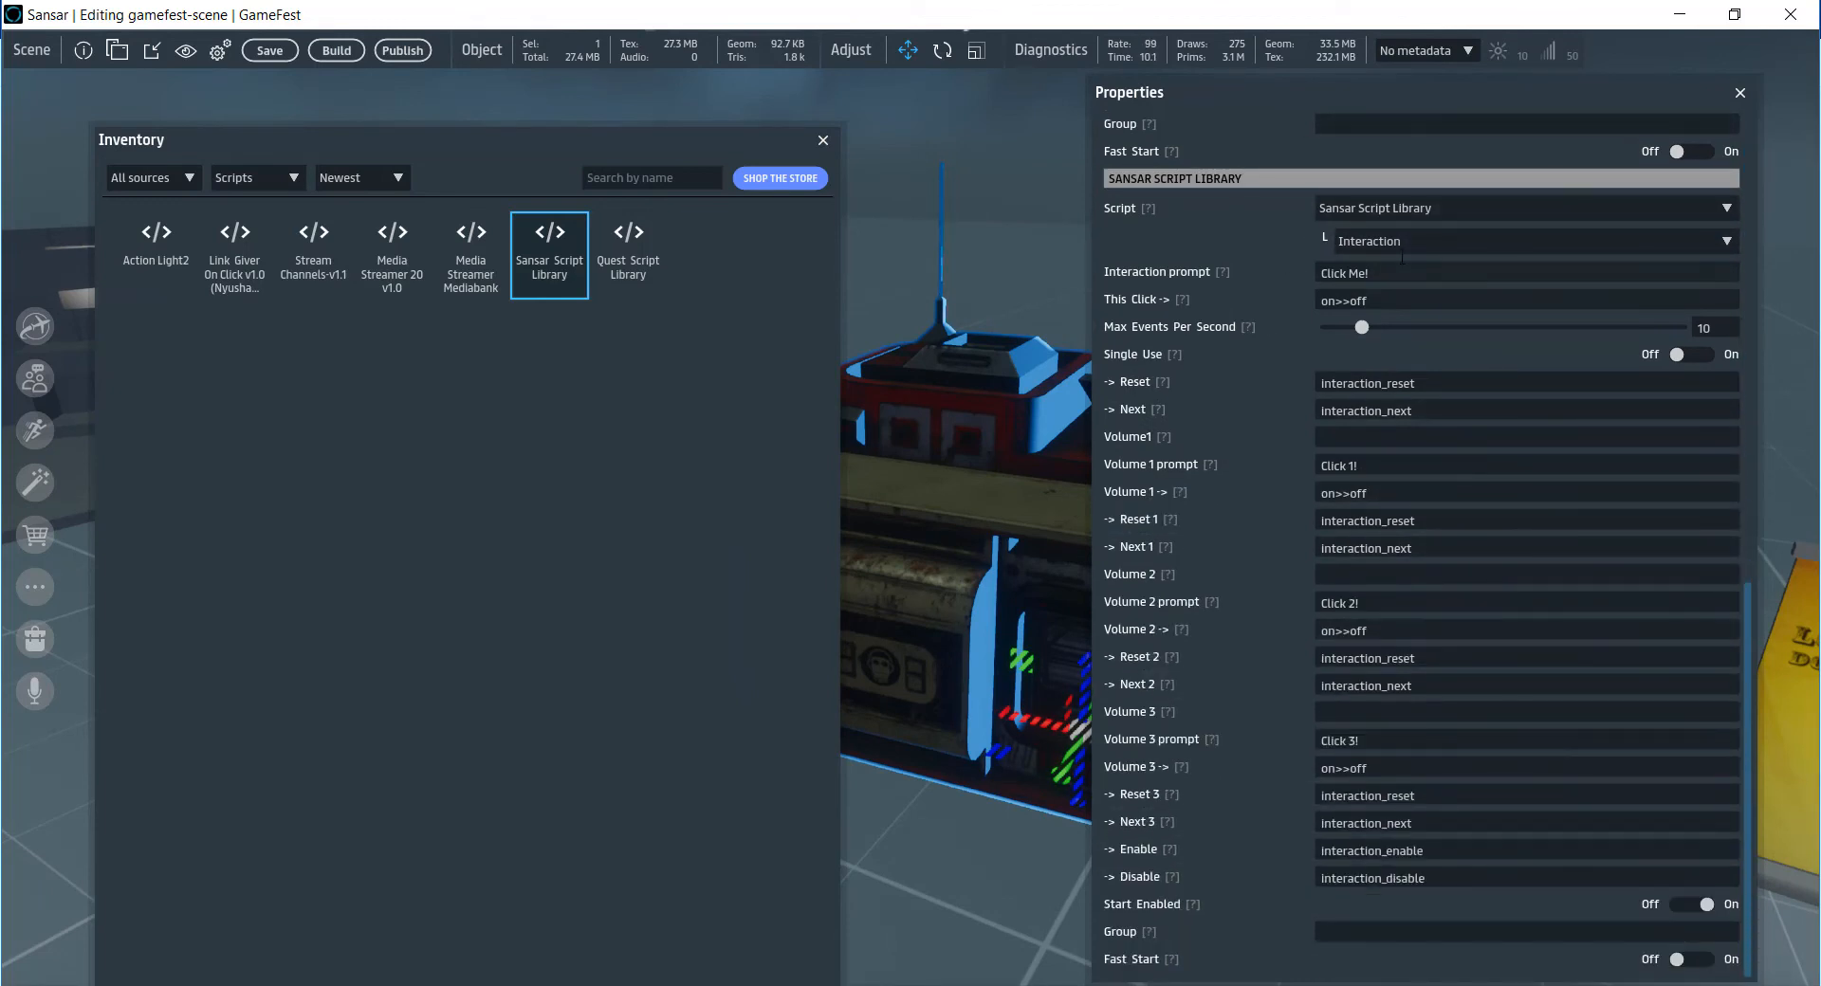
{"action": "left_click", "coordinate": [1393, 239]}
{"action": "scroll", "coordinate": [1392, 359], "scroll_direction": "down", "scroll_amount": 2}
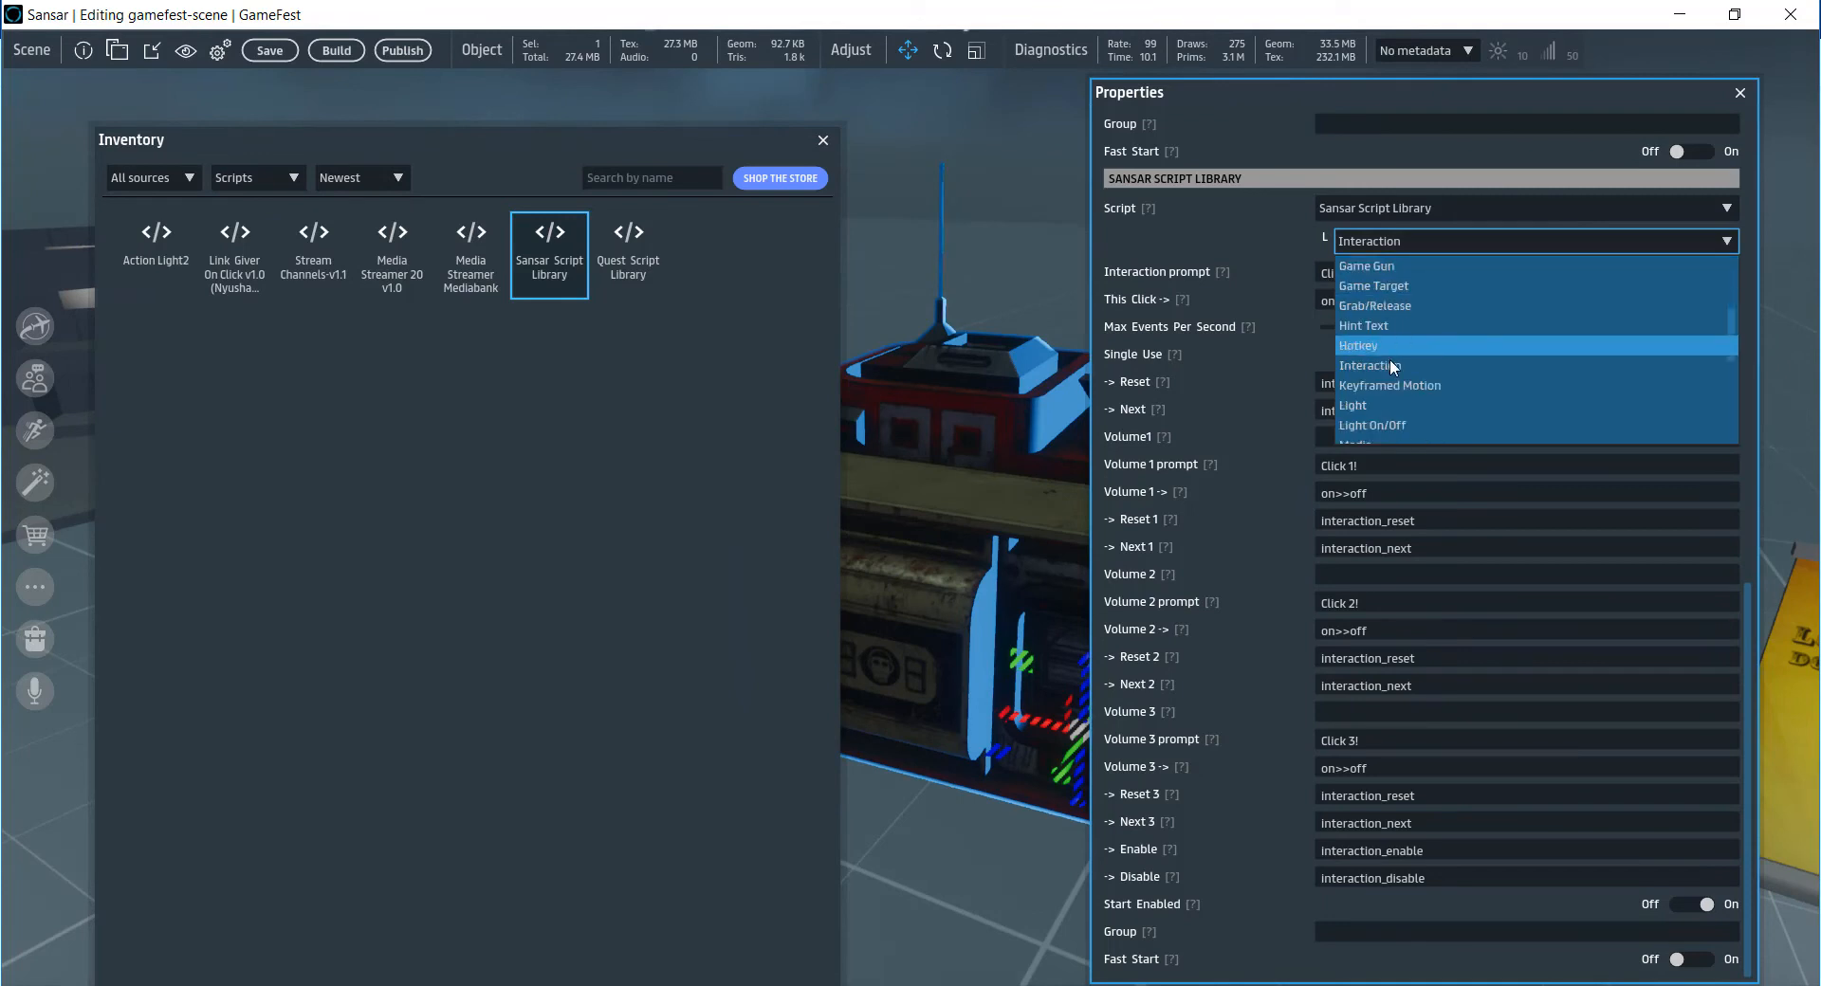
{"action": "scroll", "coordinate": [1569, 418], "scroll_direction": "down", "scroll_amount": 9}
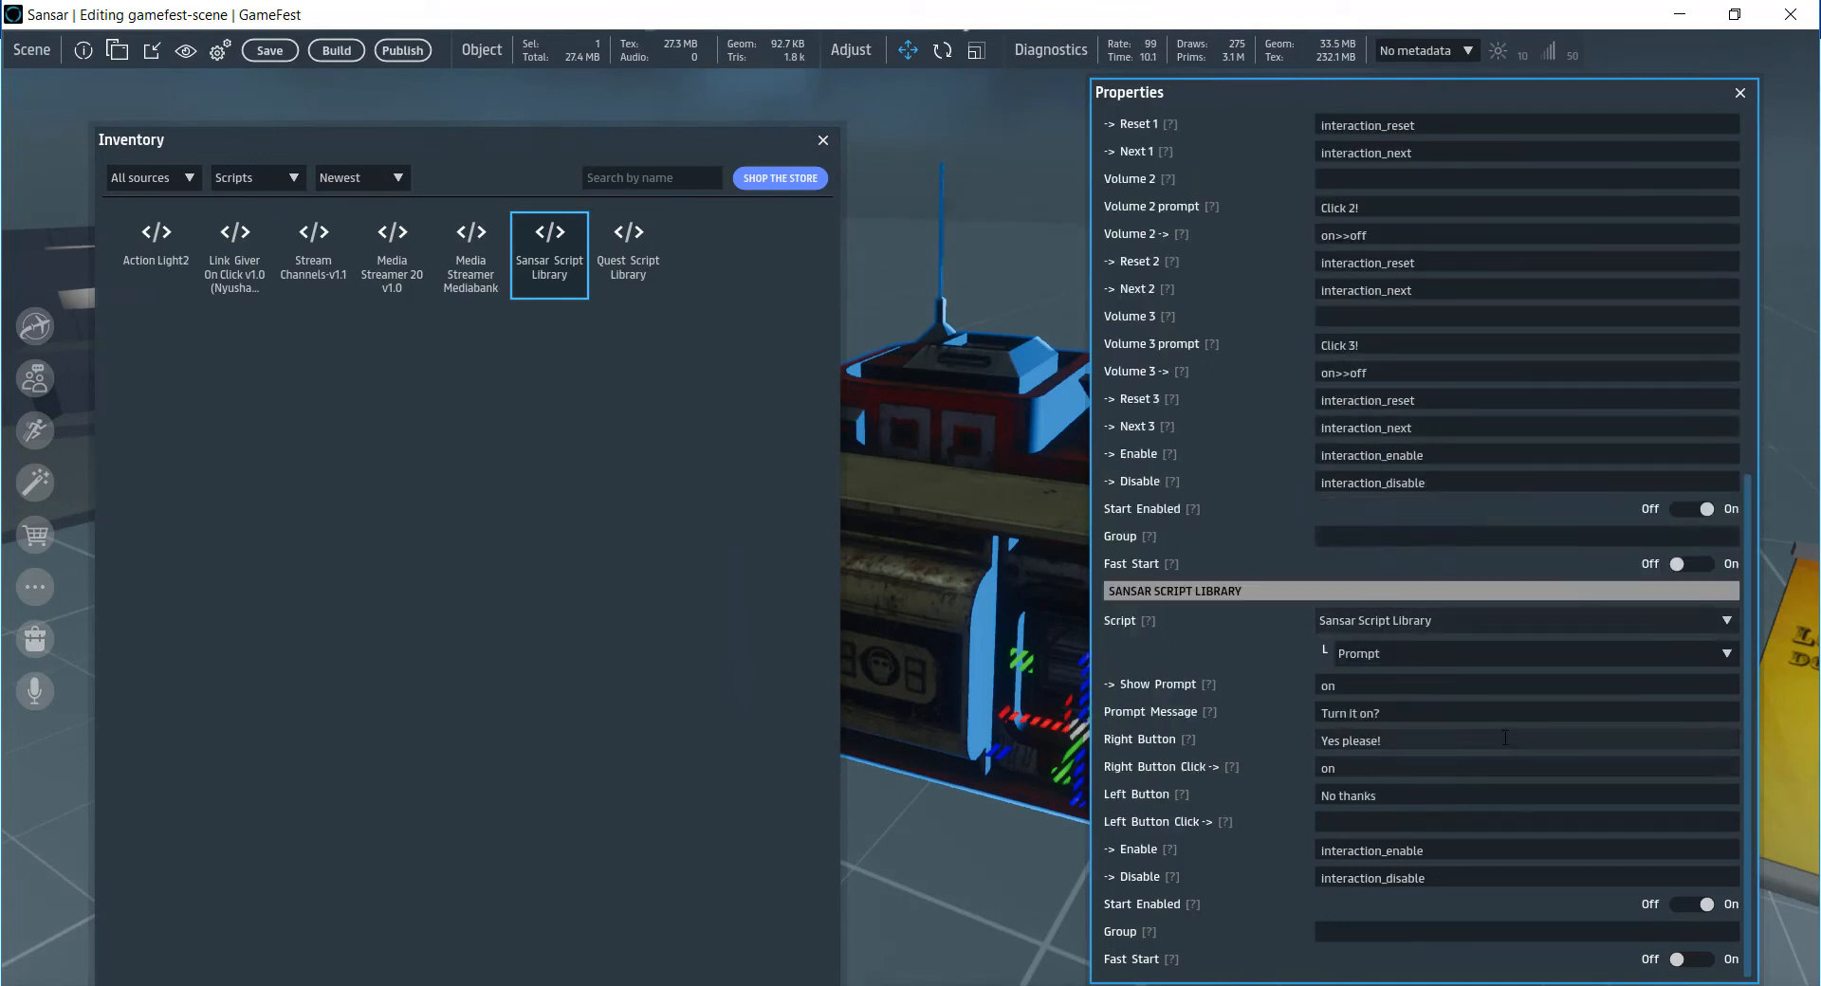
{"action": "left_click", "coordinate": [1345, 693]}
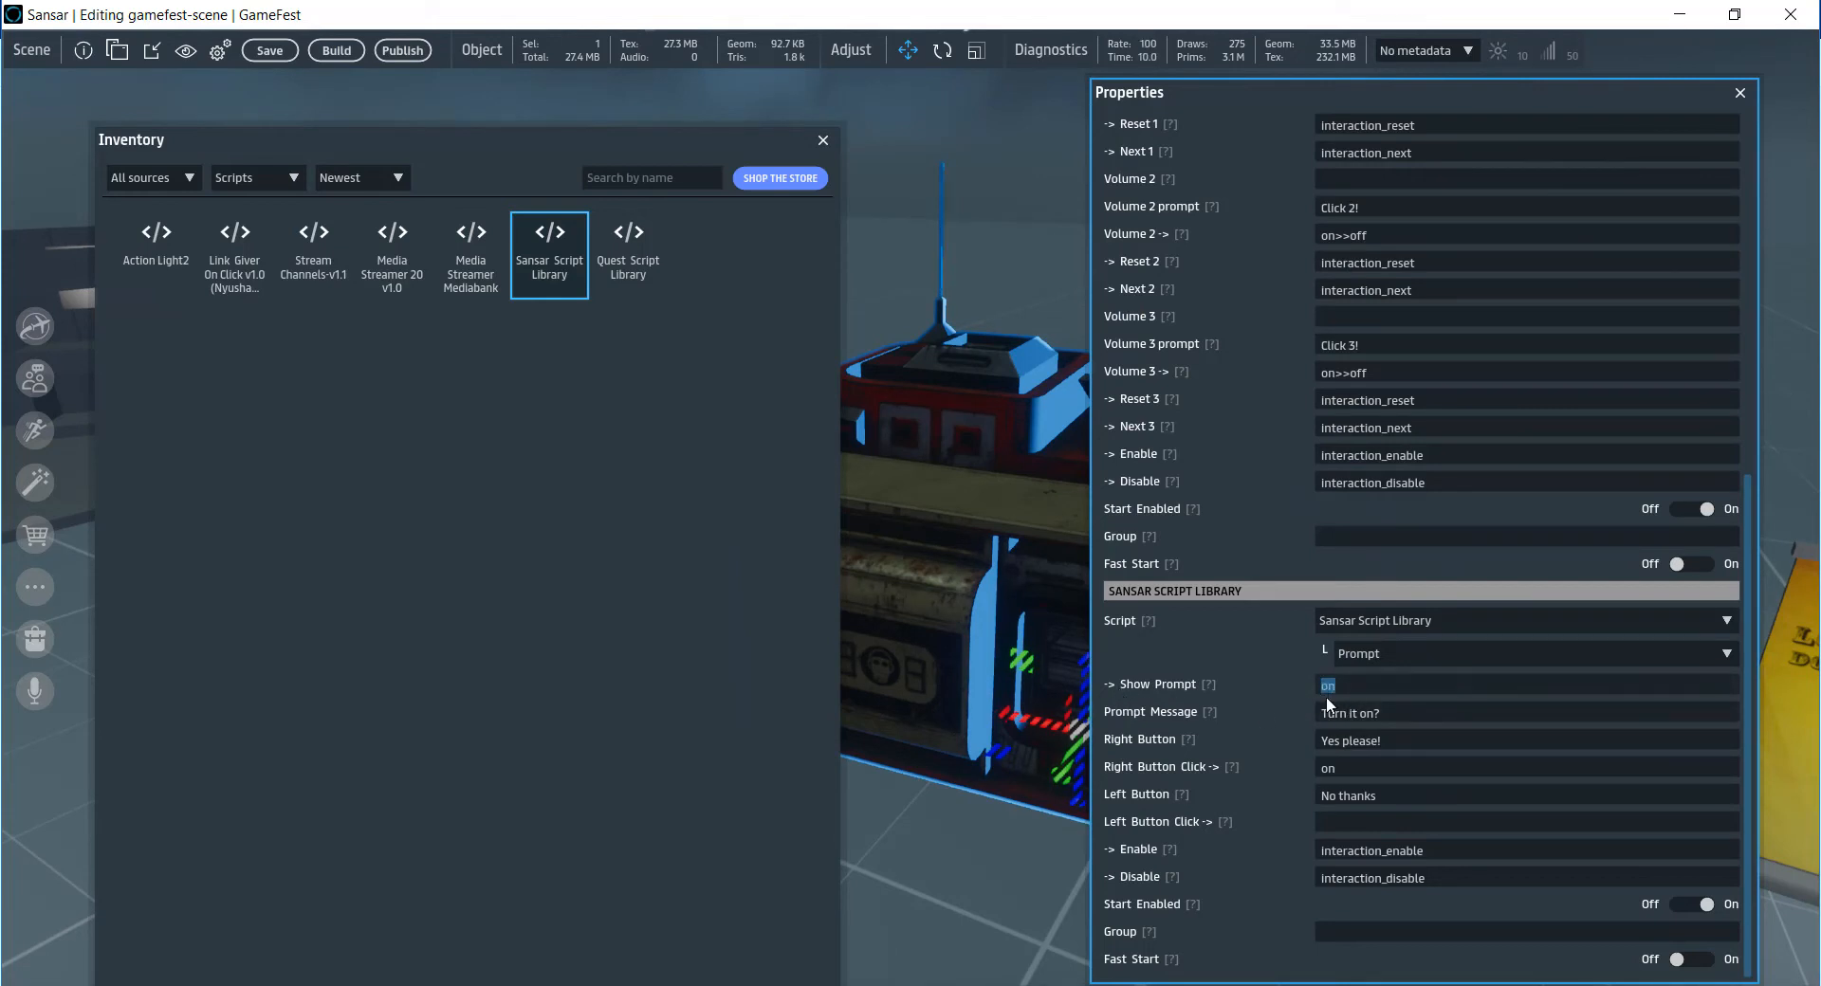
{"action": "scroll", "coordinate": [1328, 706], "scroll_direction": "up", "scroll_amount": 8}
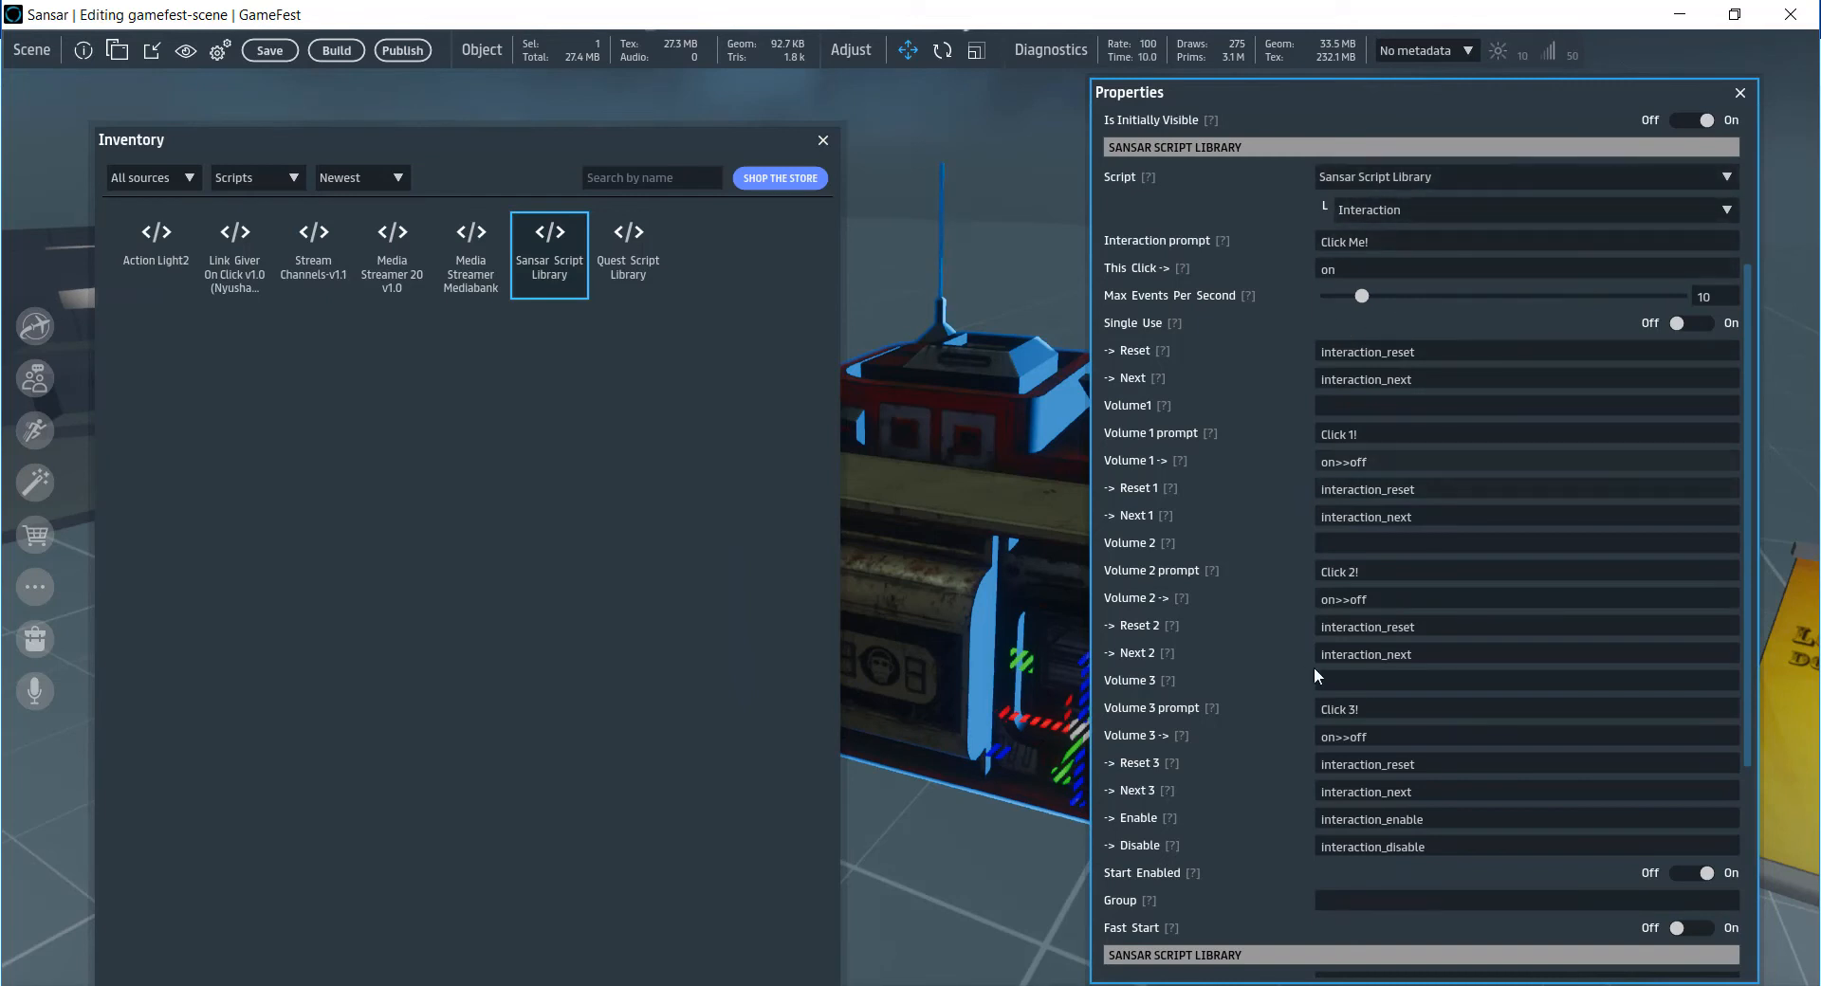
{"action": "scroll", "coordinate": [1314, 676], "scroll_direction": "down", "scroll_amount": 8}
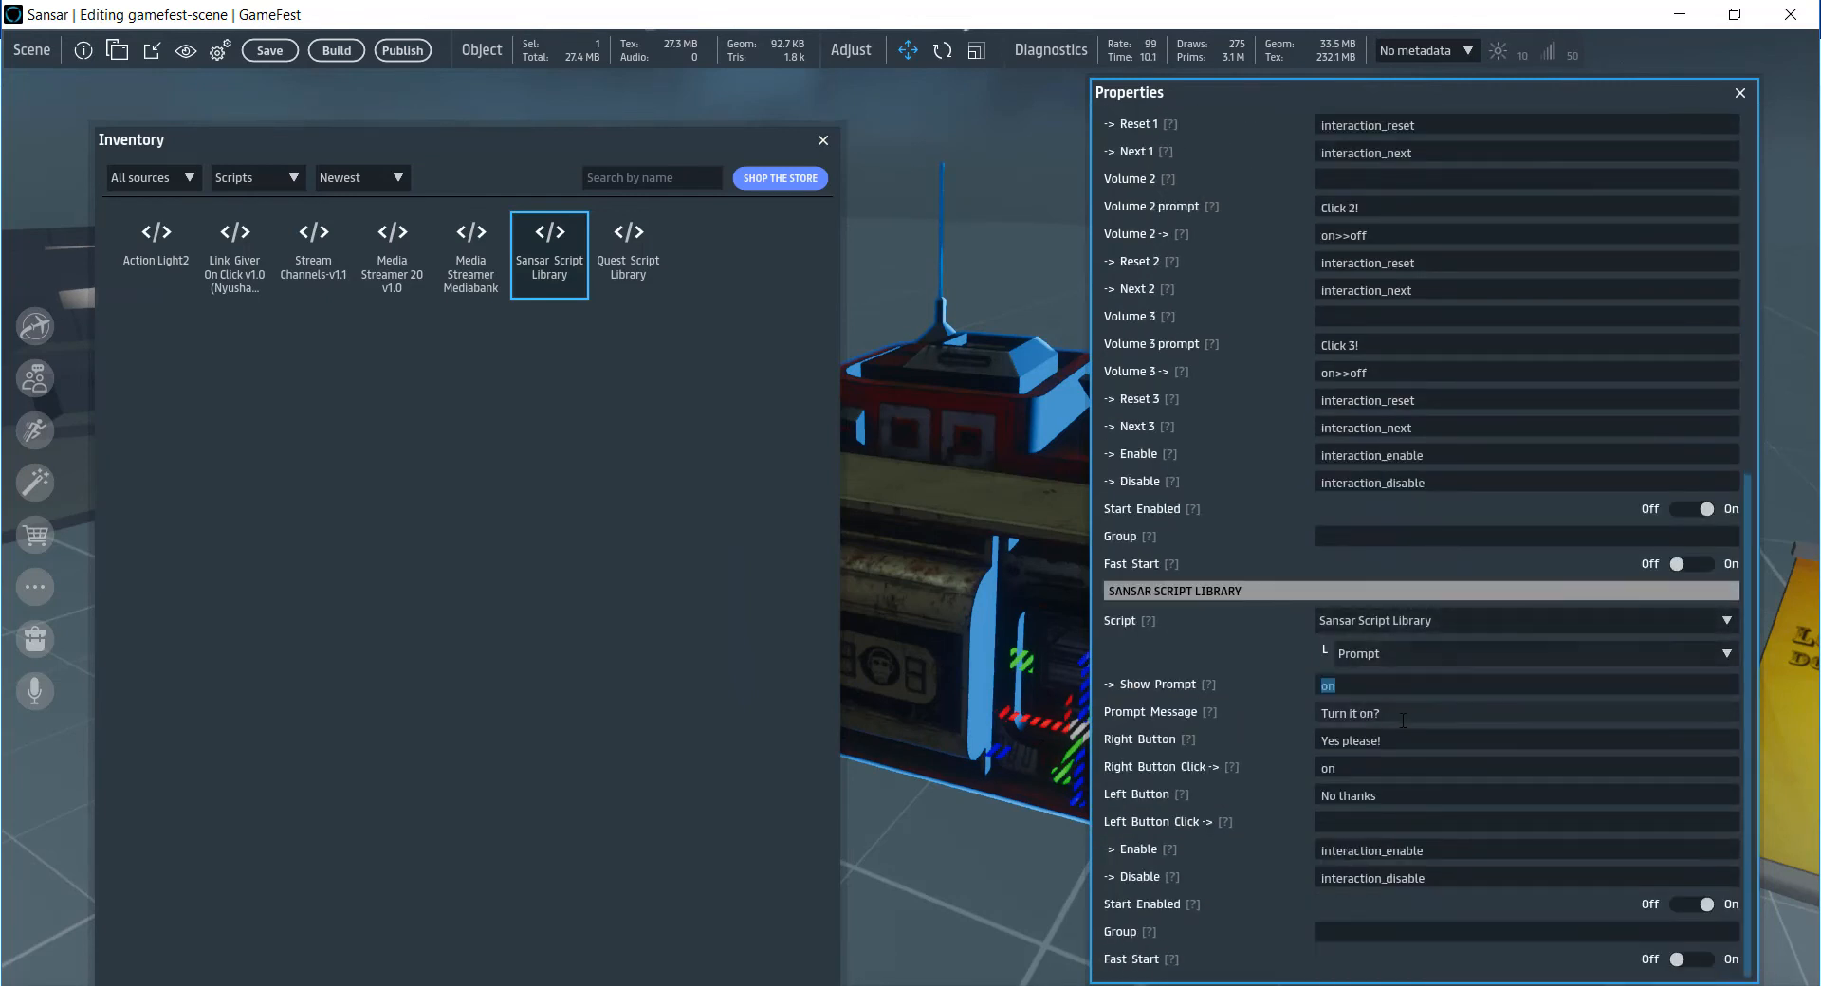
- Set the Prompt script's message to "Want to come over and watch a movie?"
{"action": "left_click", "coordinate": [1430, 714]}
{"action": "type", "text": "WOuld yo7u"}
{"action": "key", "text": "BackSpace"}
{"action": "key", "text": "BackSpace"}
{"action": "key", "text": "BackSpace"}
{"action": "key", "text": "BackSpace"}
{"action": "key", "text": "BackSpace"}
{"action": "key", "text": "BackSpace"}
{"action": "key", "text": "BackSpace"}
{"action": "key", "text": "BackSpace"}
{"action": "key", "text": "BackSpace"}
{"action": "type", "text": "ant to come over and watch a movie"}
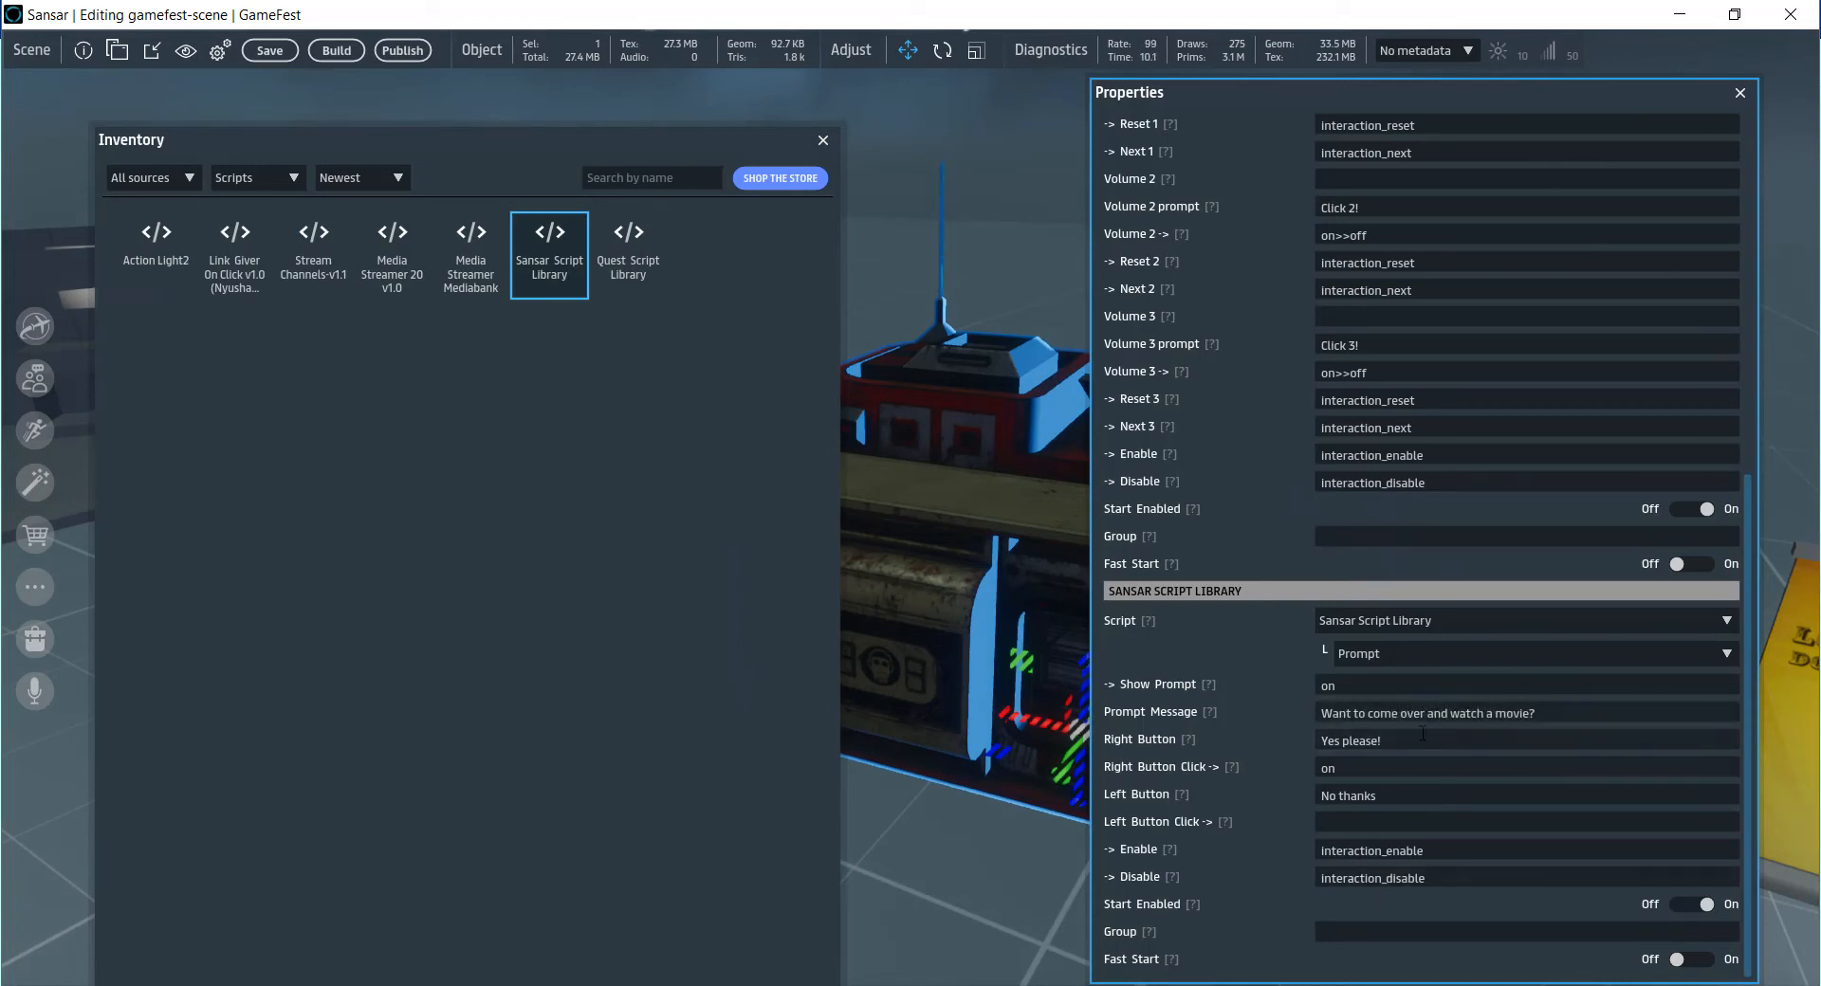
- Label the prompt's right button "Sure!" and set its click event to "go"
{"action": "left_click", "coordinate": [1419, 740]}
{"action": "type", "text": "Sure!"}
{"action": "left_click", "coordinate": [1424, 772]}
{"action": "key", "text": "BackSpace"}
{"action": "type", "text": "go"}
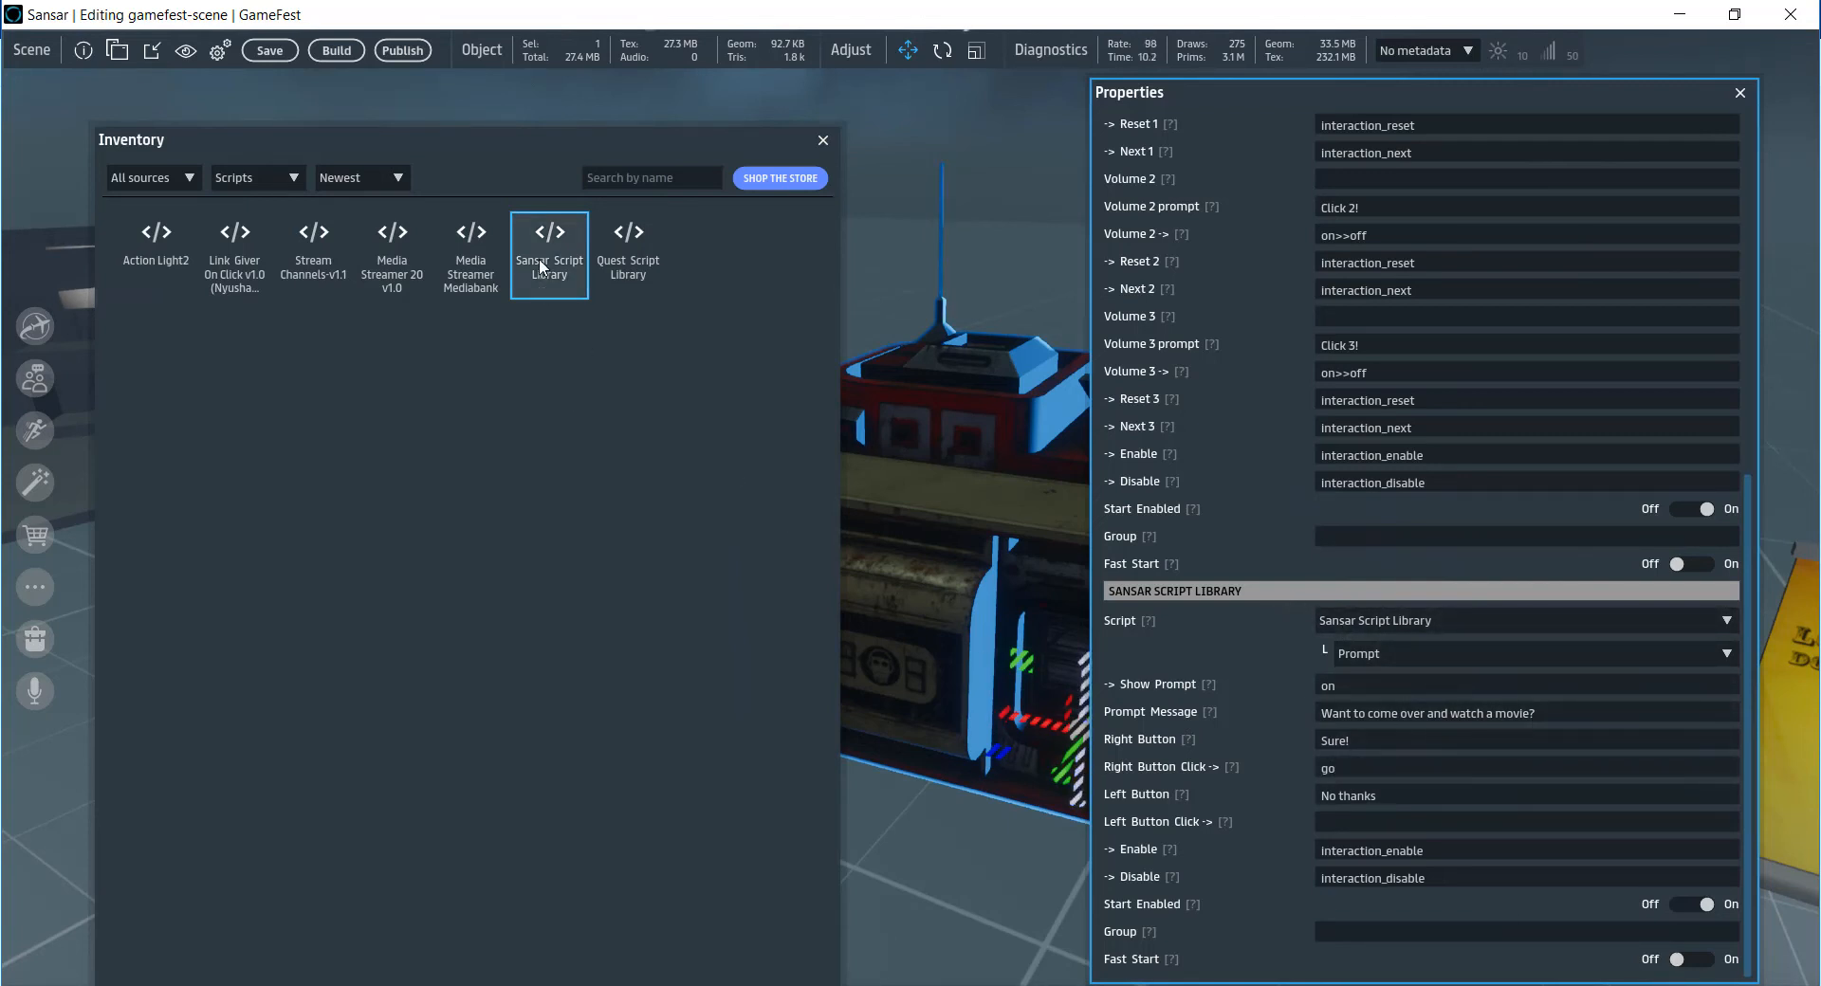
- Add a third Sansar Script Library script to the cabinet and set its type to Teleport
{"action": "left_click_drag", "start_coordinate": [544, 241], "coordinate": [996, 479]}
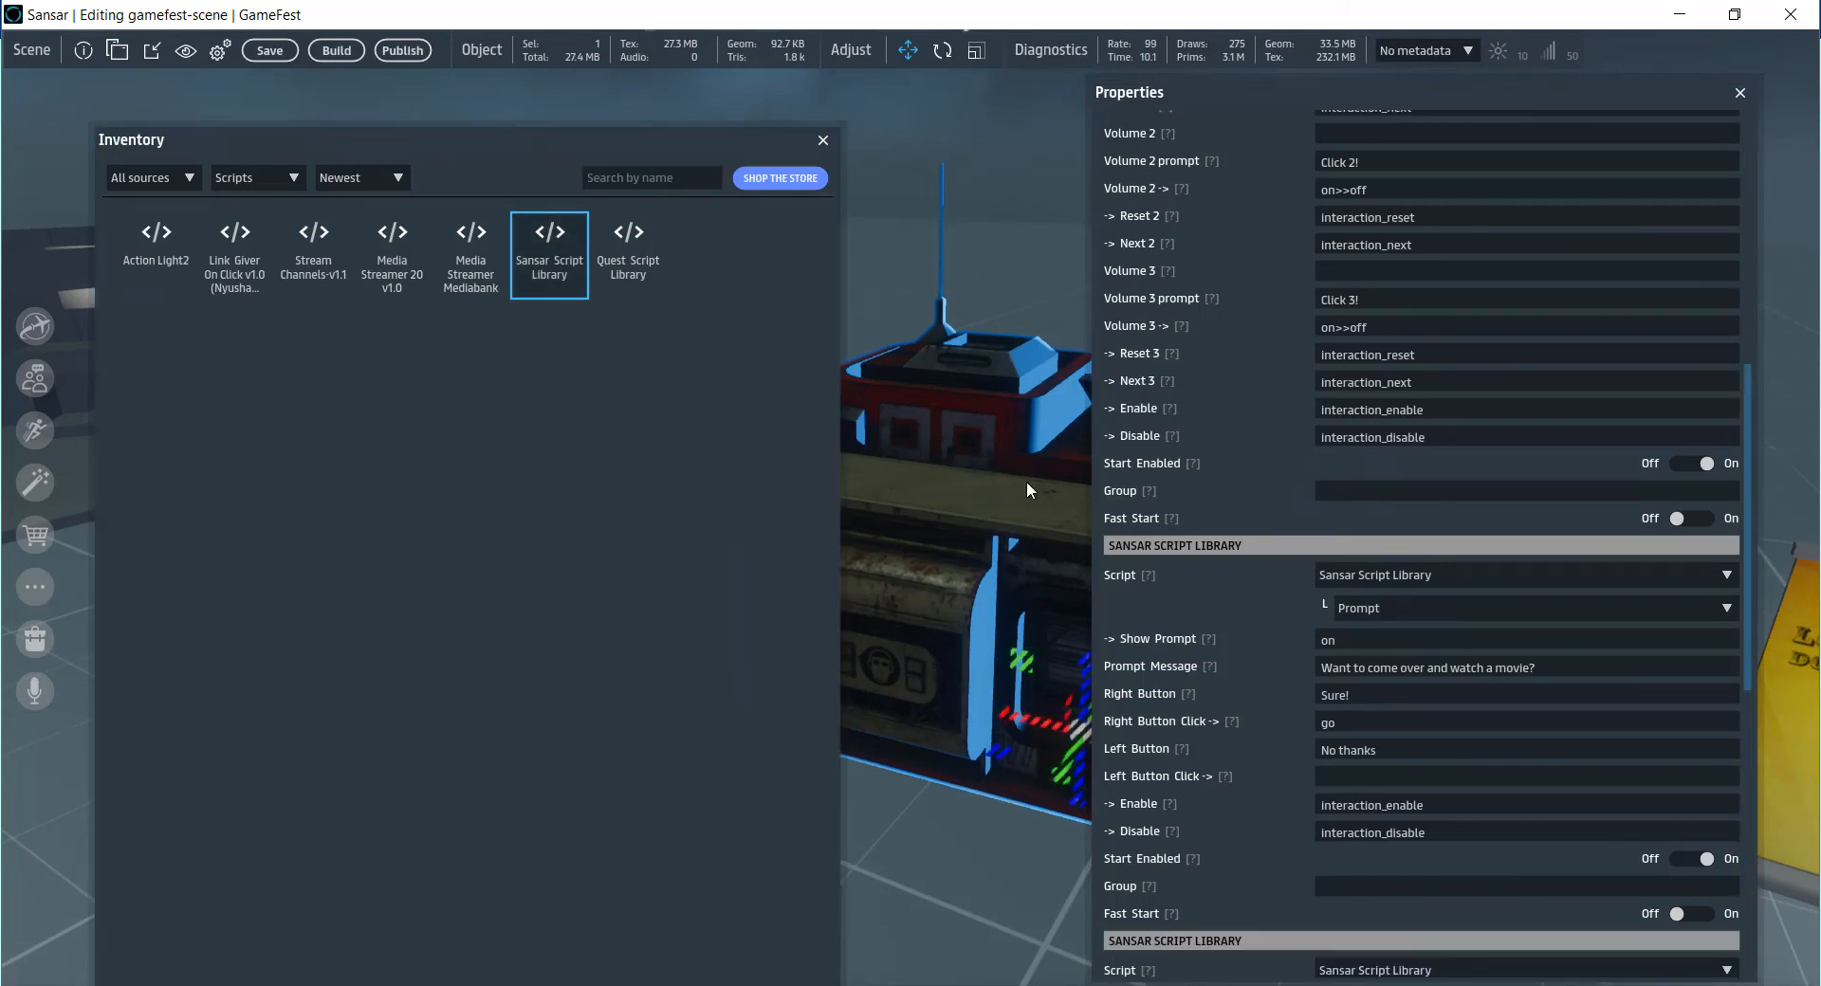
{"action": "scroll", "coordinate": [1463, 555], "scroll_direction": "down", "scroll_amount": 13}
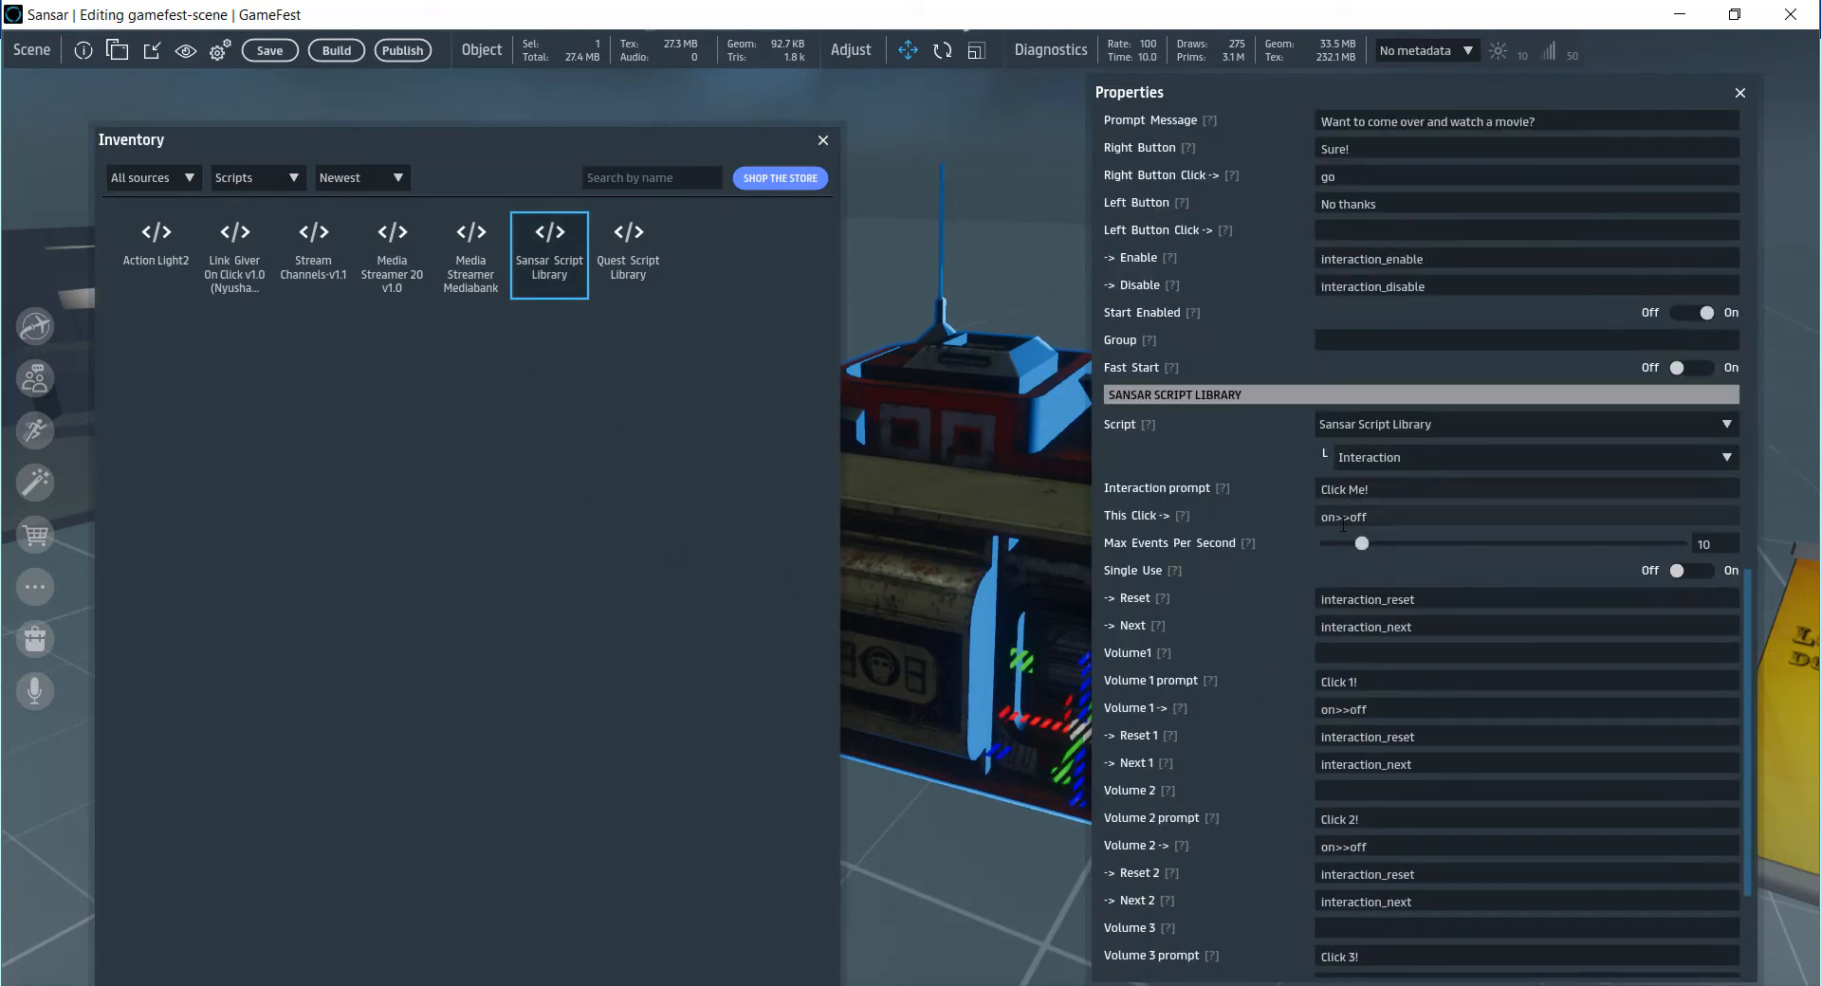
{"action": "left_click", "coordinate": [1375, 410]}
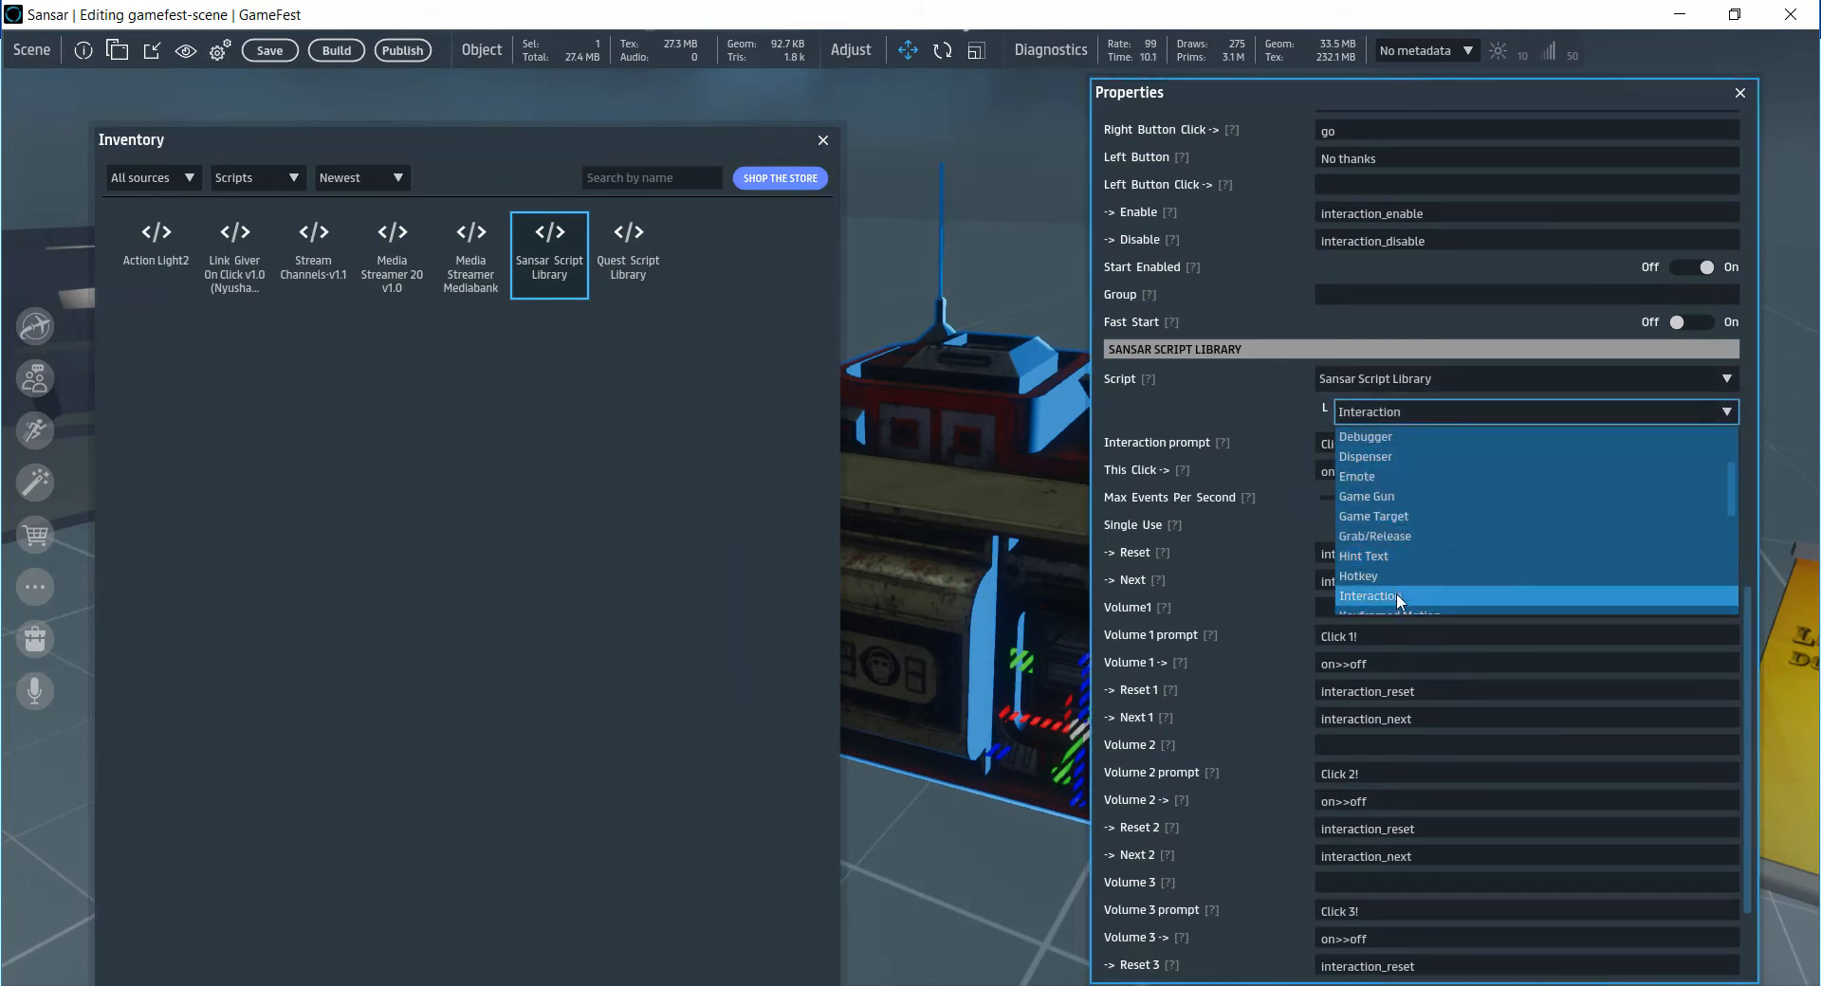
{"action": "scroll", "coordinate": [1404, 593], "scroll_direction": "down", "scroll_amount": 3}
{"action": "scroll", "coordinate": [1419, 584], "scroll_direction": "down", "scroll_amount": 3}
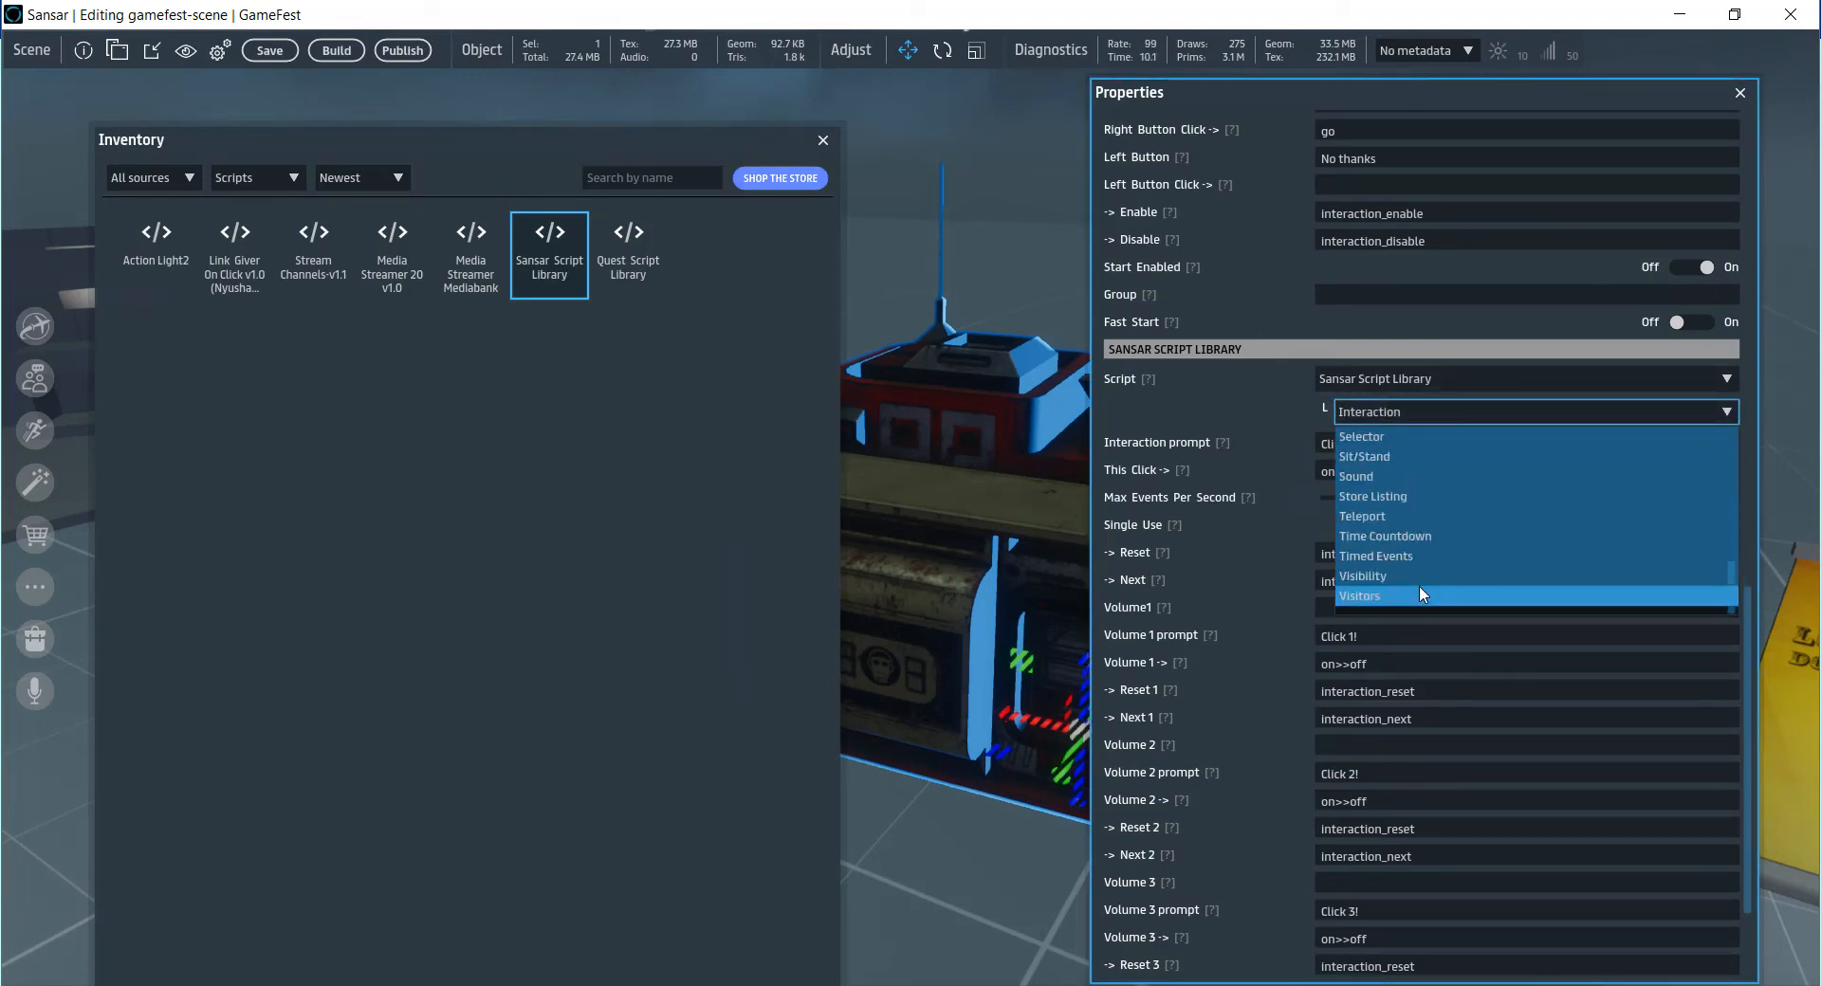
{"action": "left_click", "coordinate": [1405, 517]}
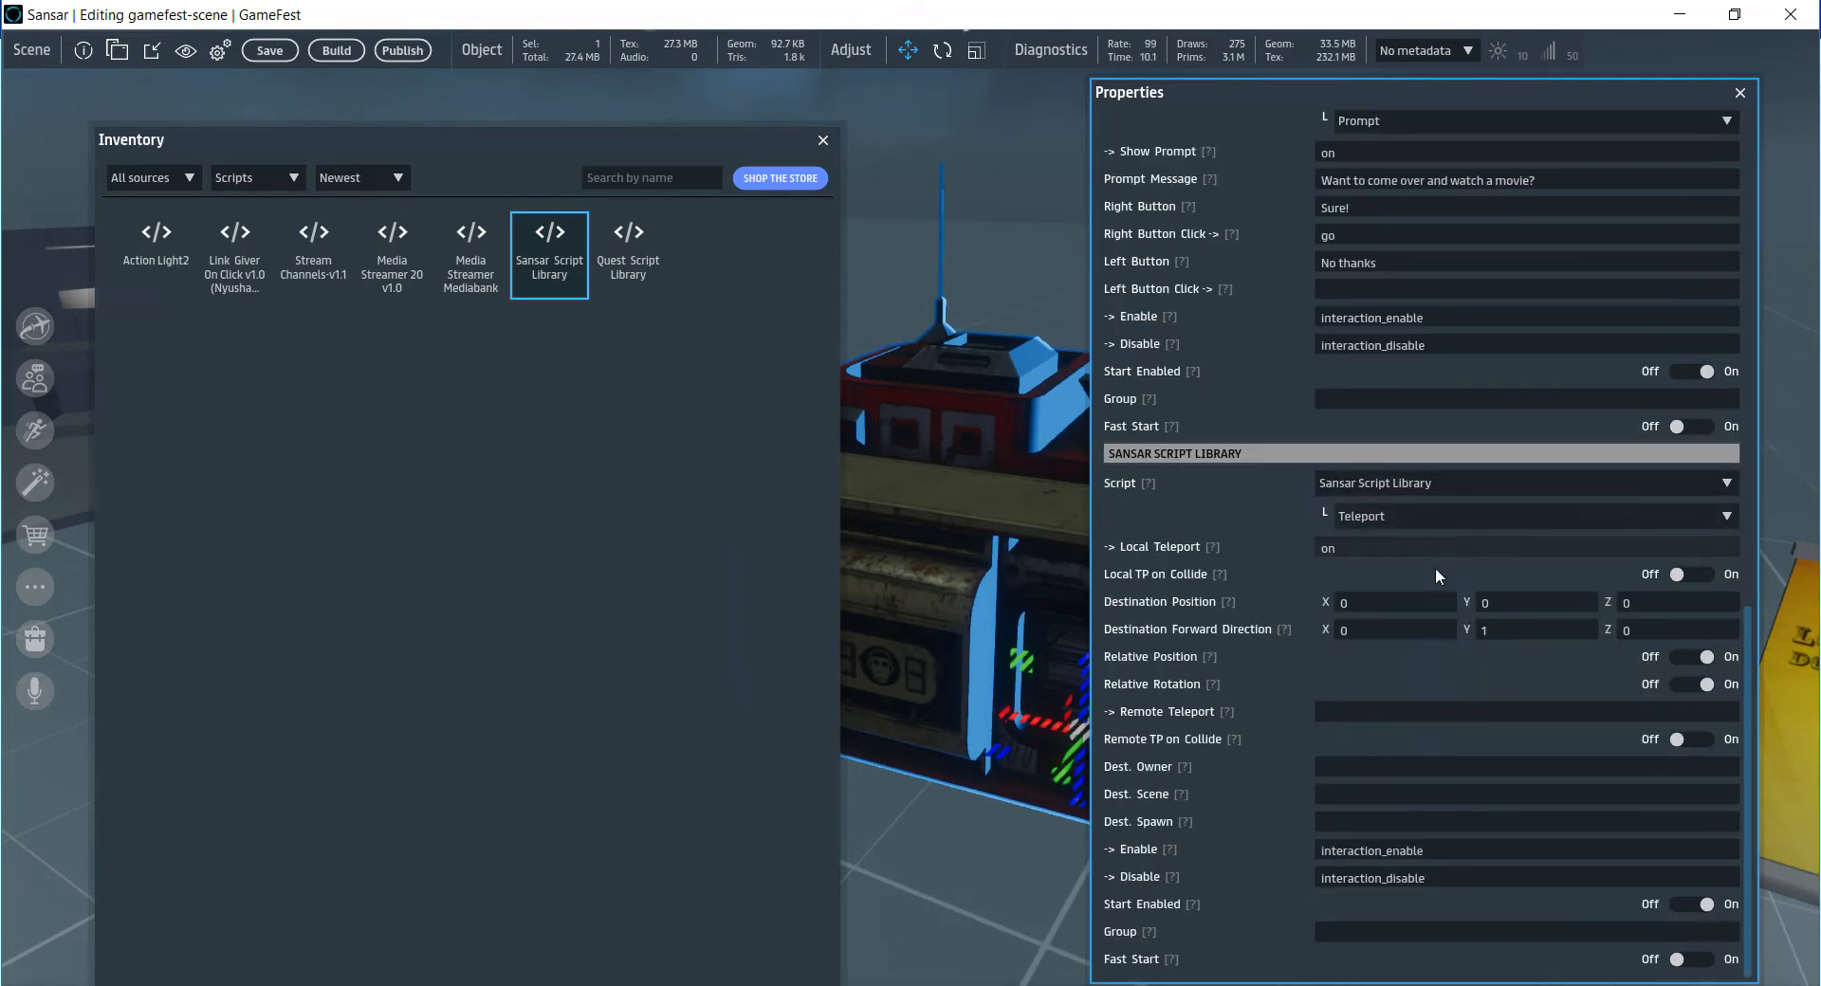
- Clear the Teleport script's Local Teleport event and set its Remote Teleport event to "go"
{"action": "left_click", "coordinate": [1346, 546]}
{"action": "mouse_move", "coordinate": [1213, 548]}
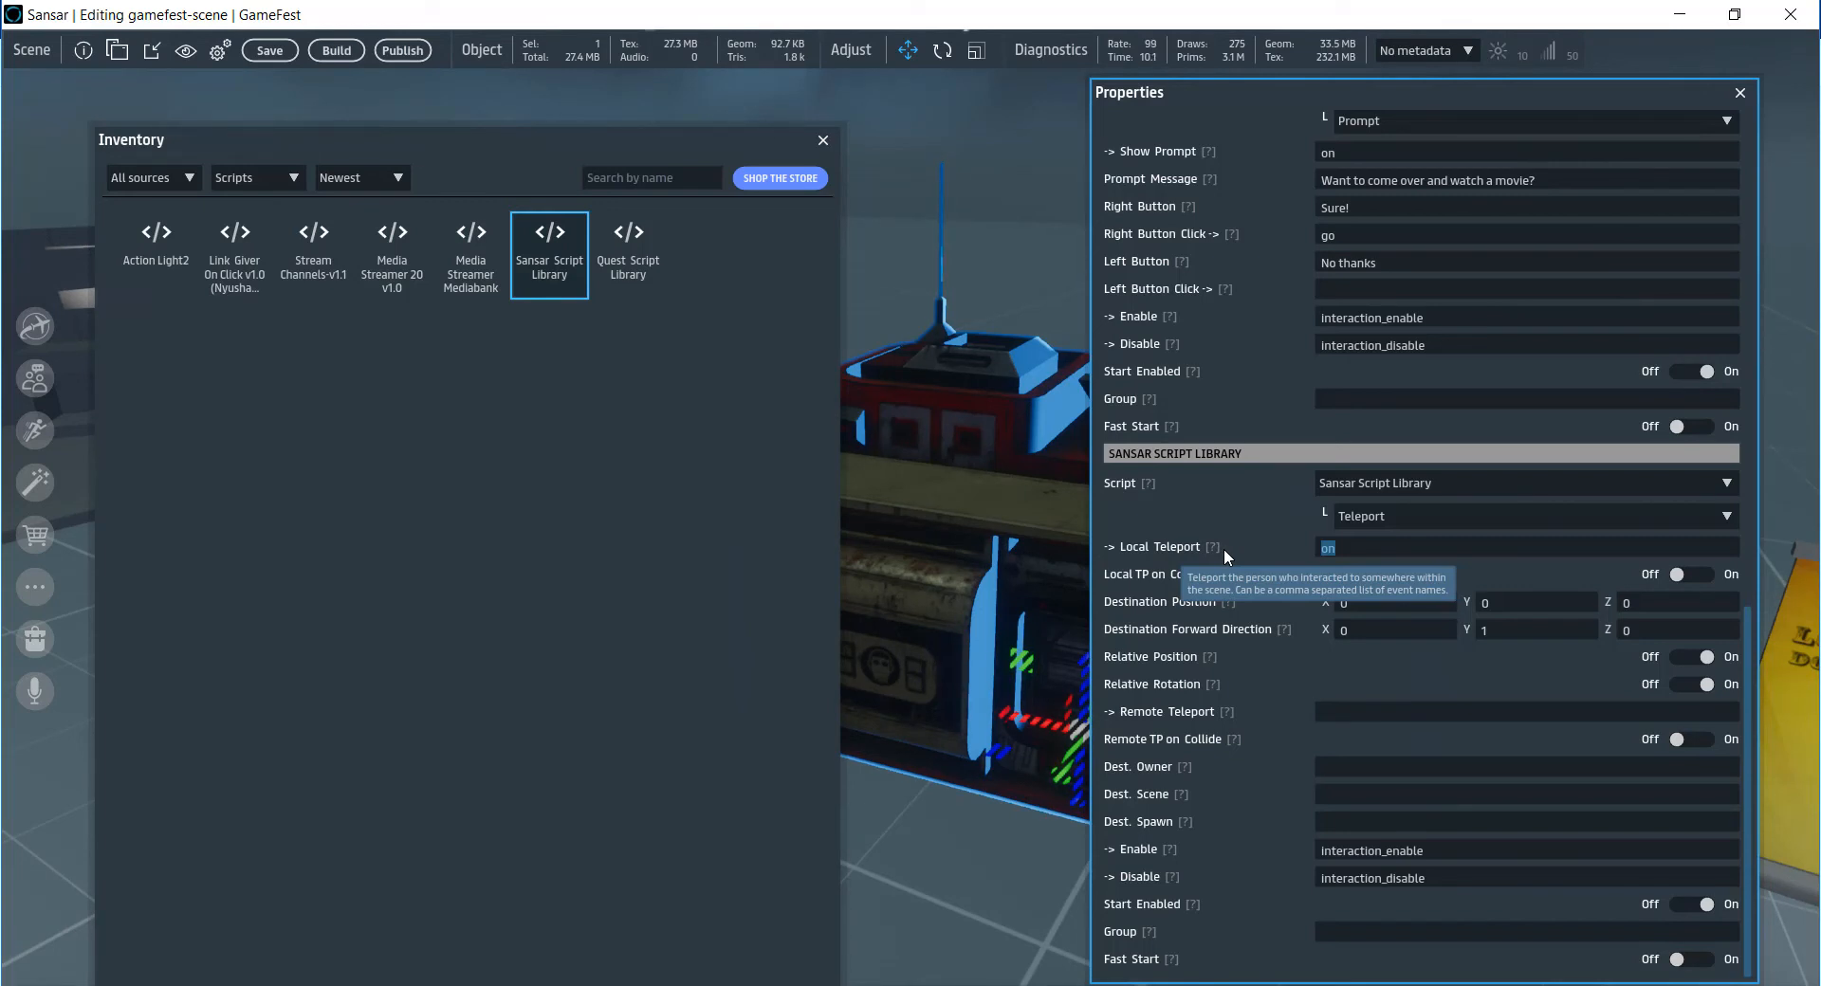
{"action": "key", "text": "BackSpace"}
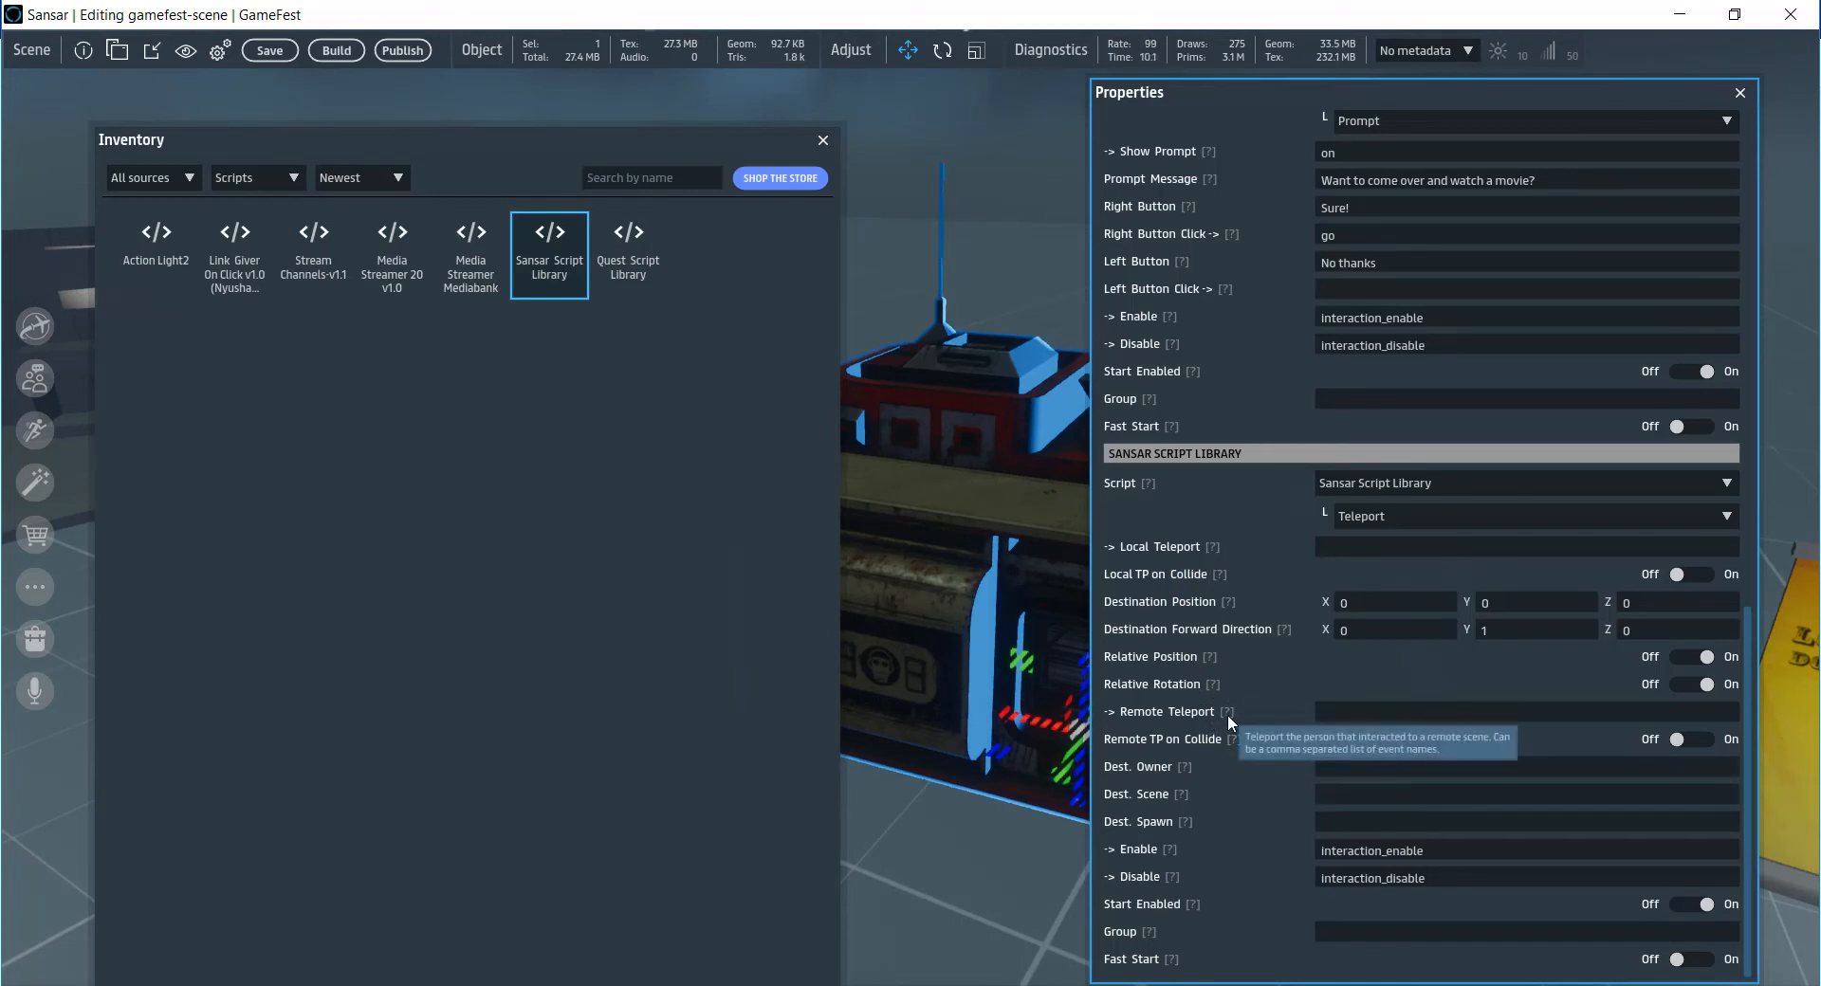
{"action": "mouse_move", "coordinate": [1112, 711]}
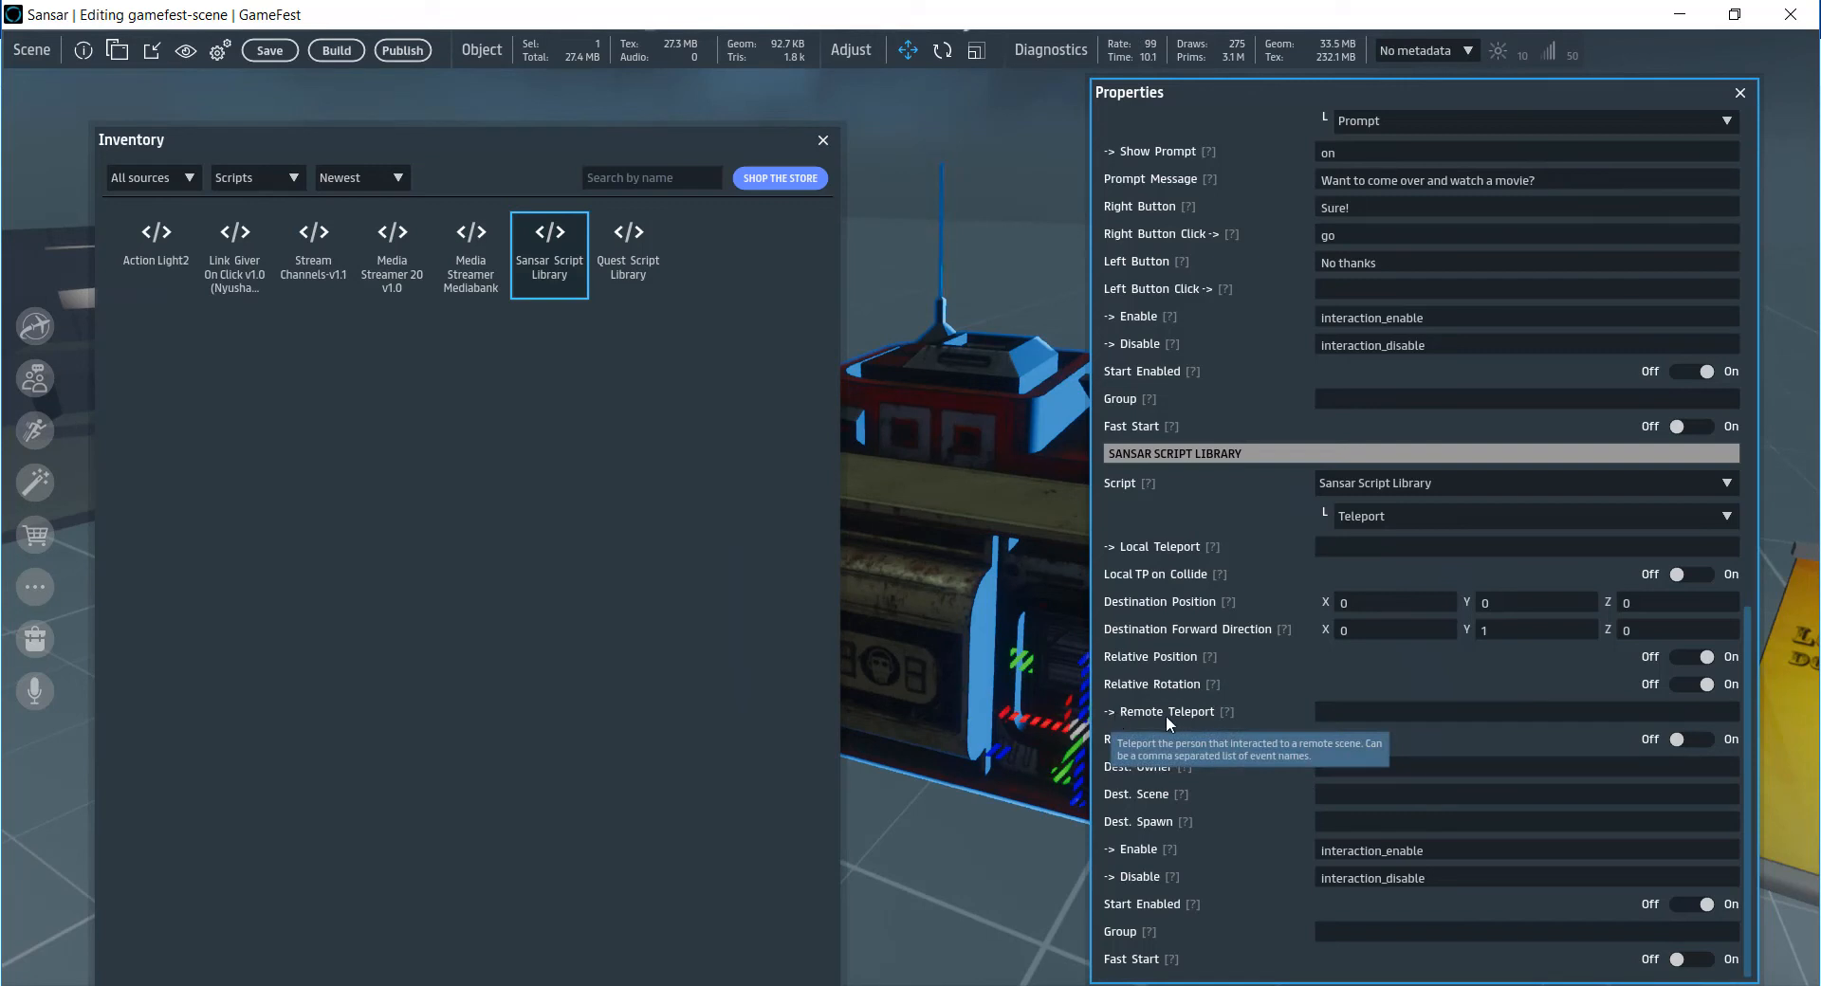
{"action": "left_click", "coordinate": [1518, 712]}
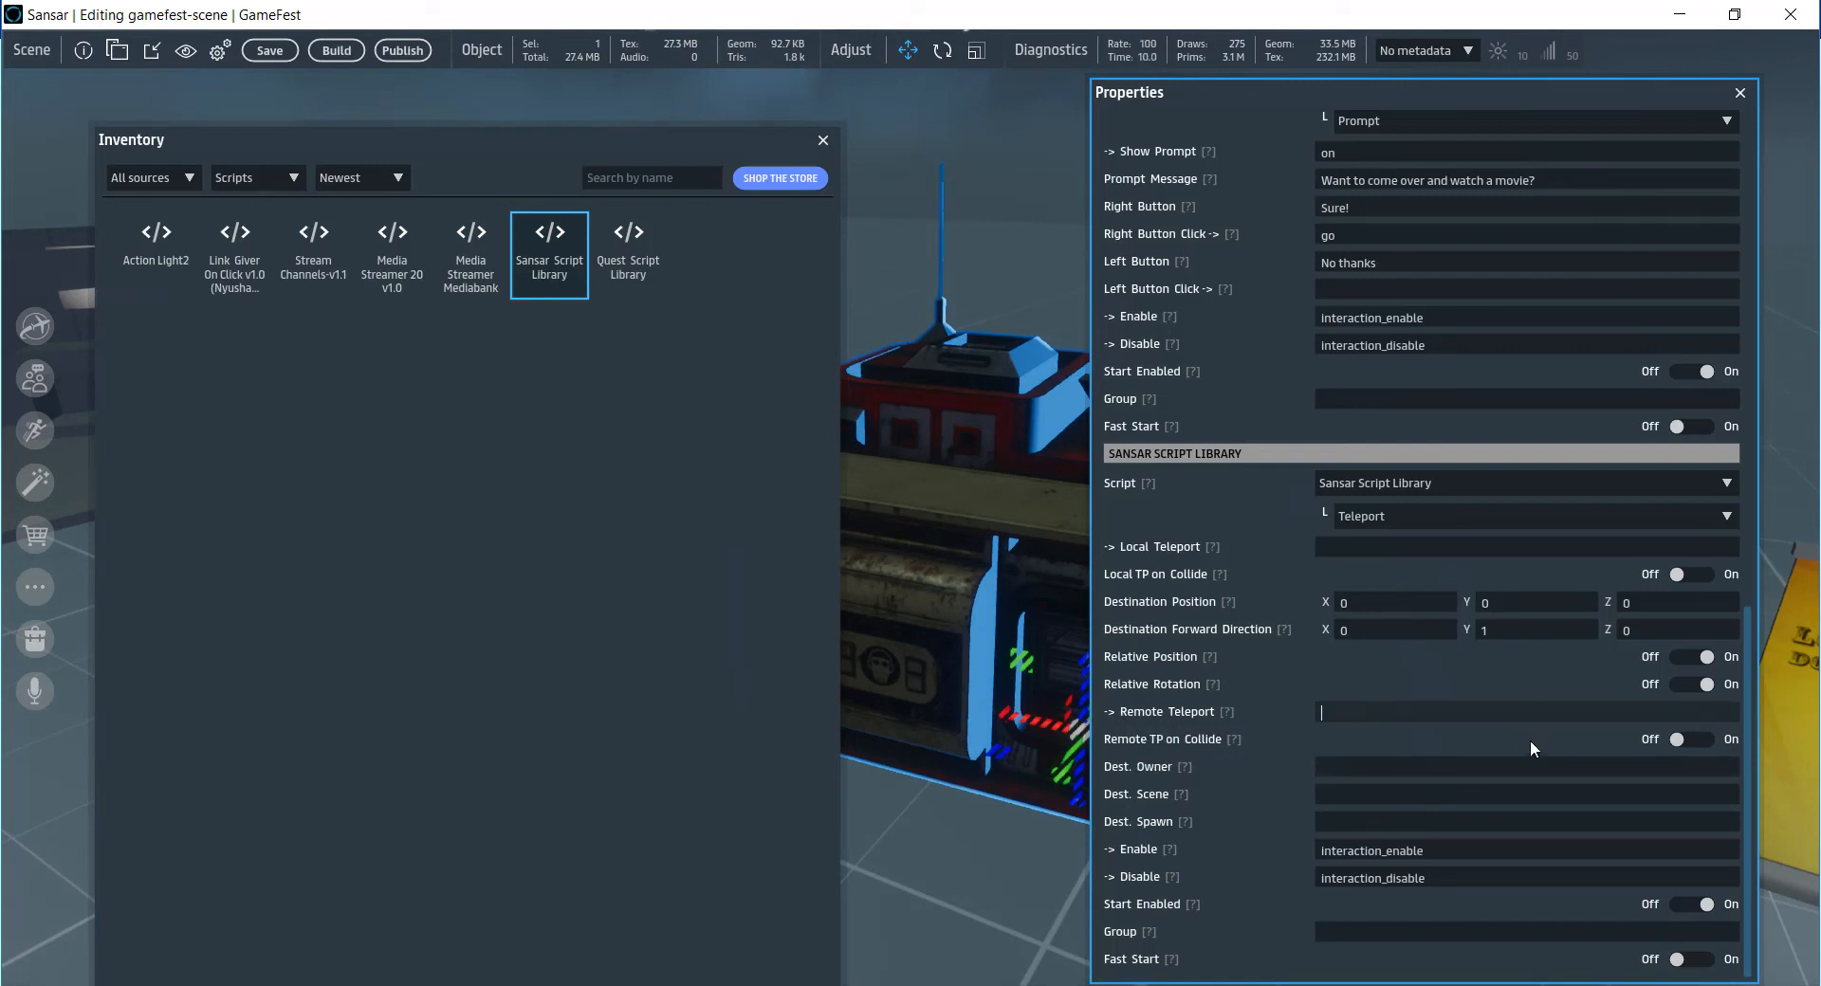
{"action": "type", "text": "g"}
{"action": "key", "text": "BackSpace"}
{"action": "type", "text": "go"}
- Enter the destination world owner's account handle as the Teleport script's destination owner
{"action": "left_click", "coordinate": [1351, 794]}
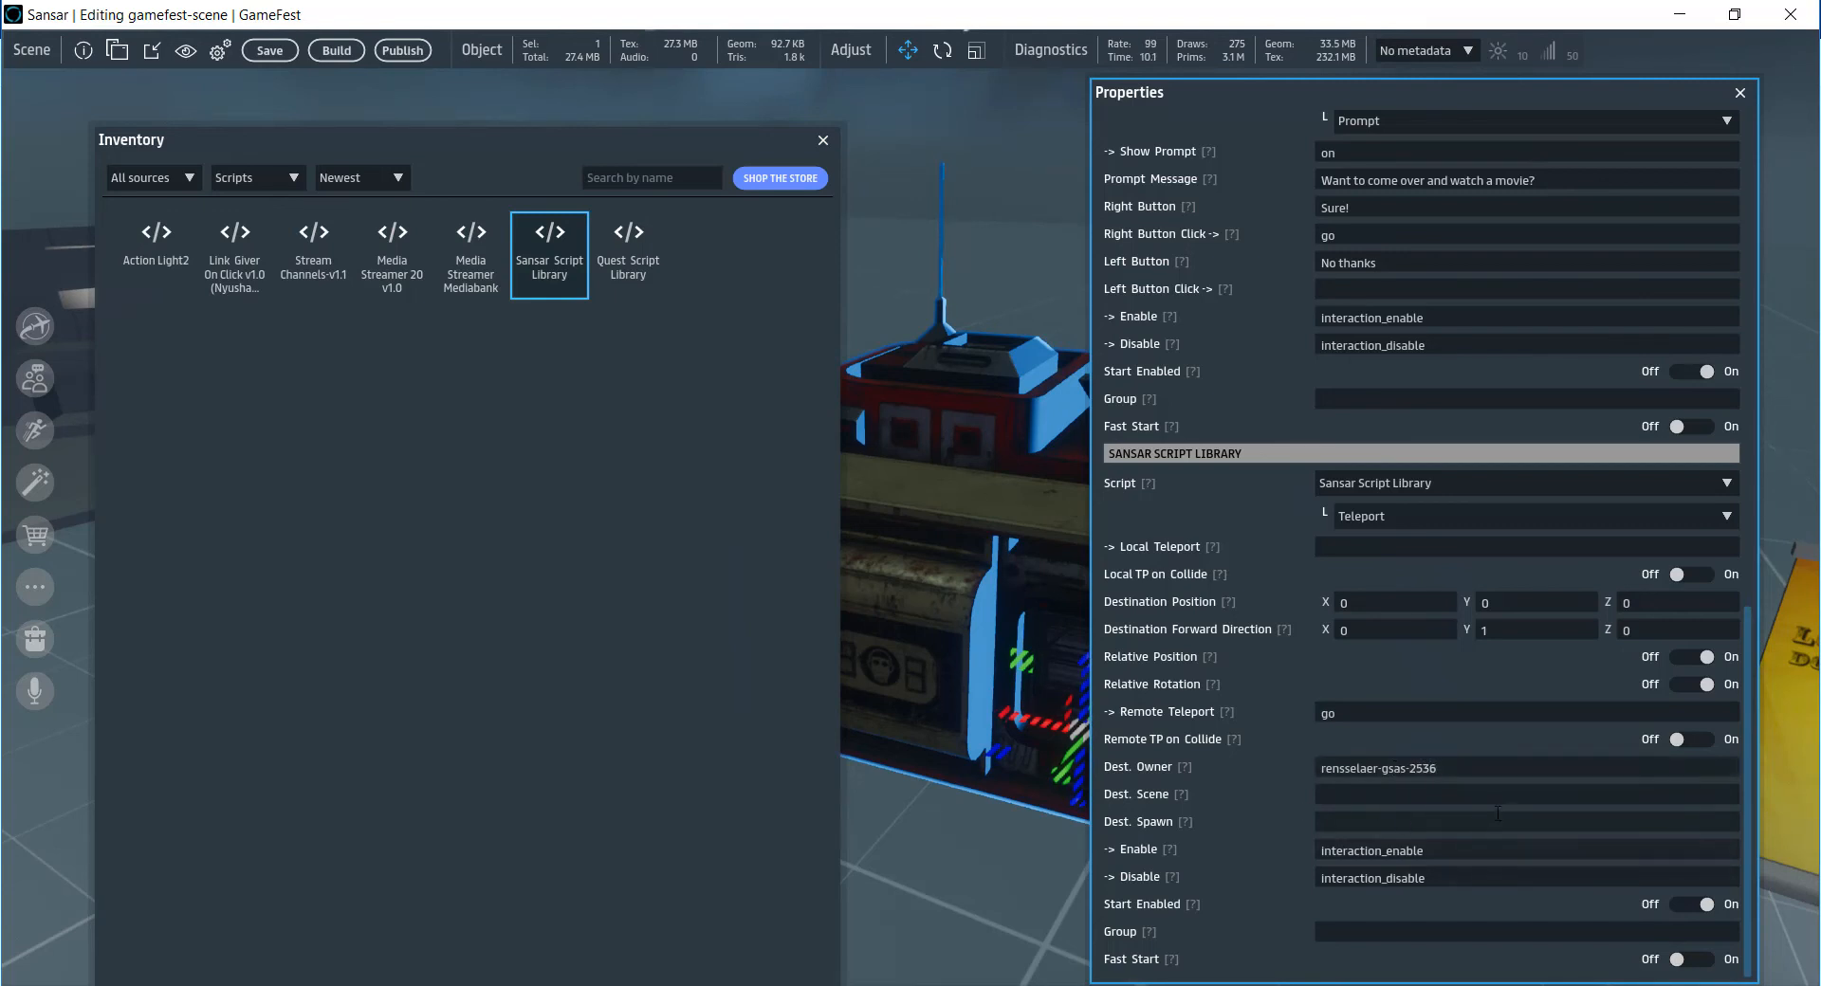
{"action": "left_click", "coordinate": [1484, 778]}
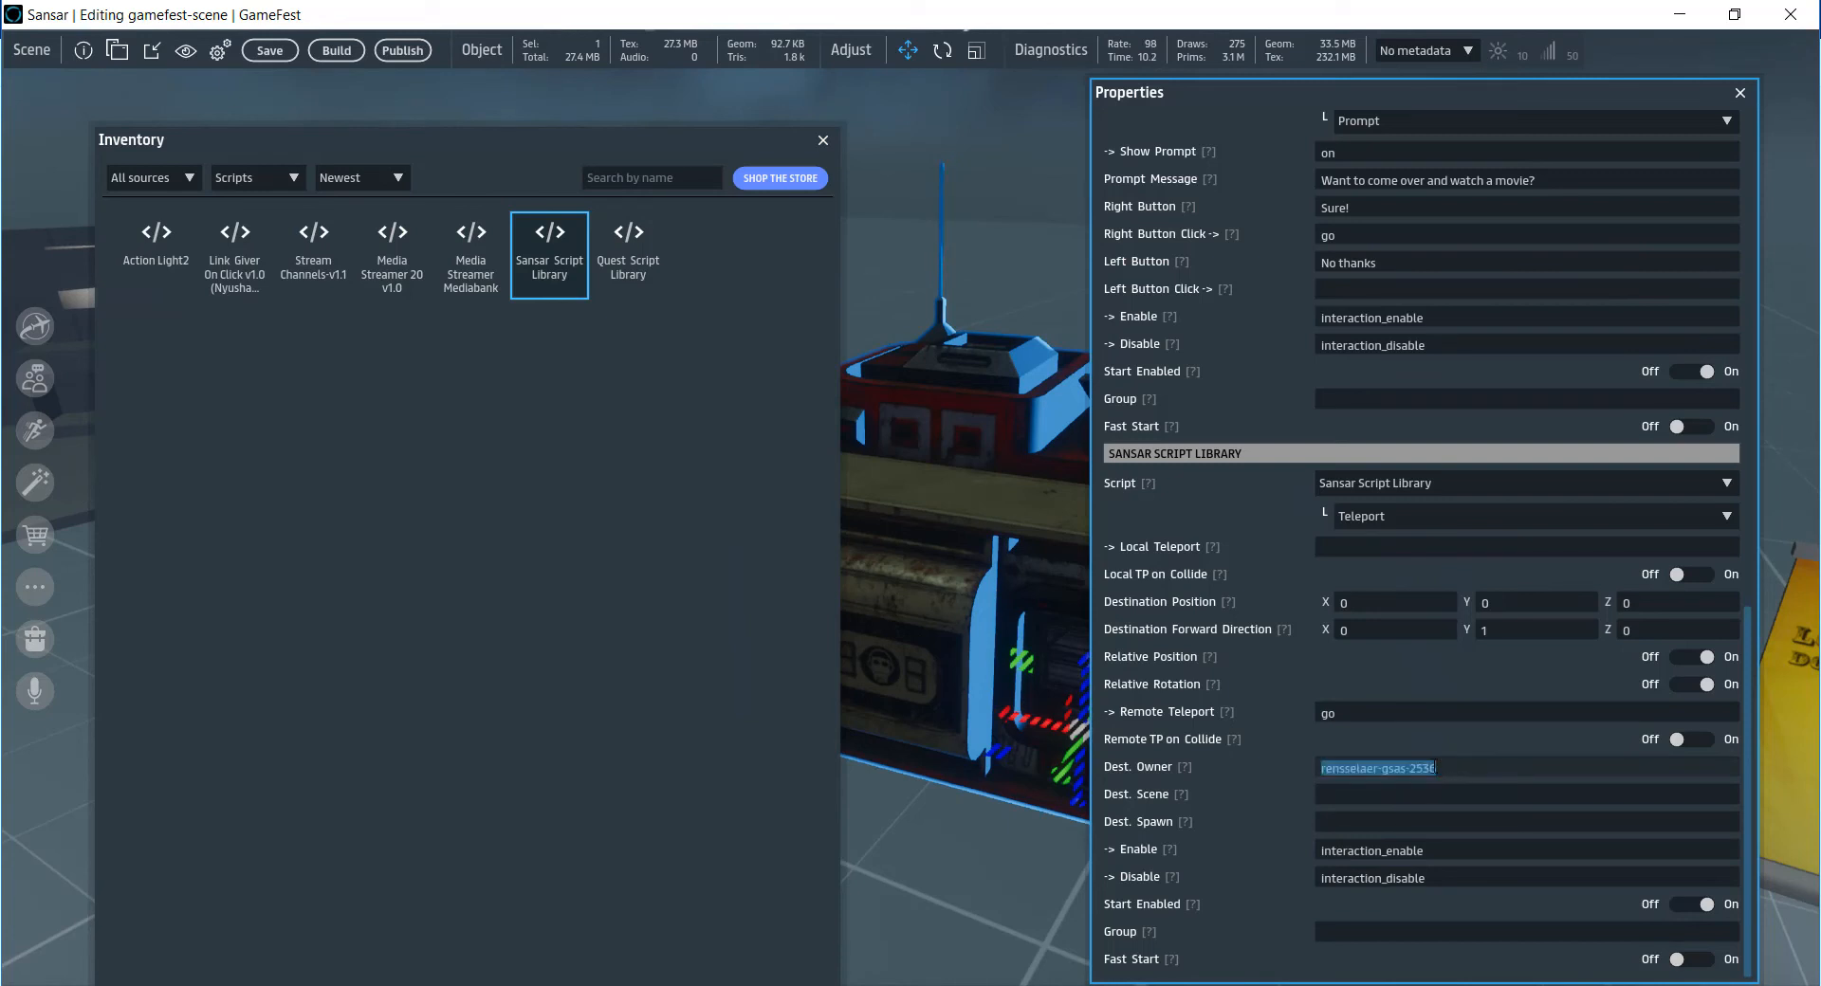
{"action": "key", "text": "Home"}
{"action": "left_click", "coordinate": [1461, 767]}
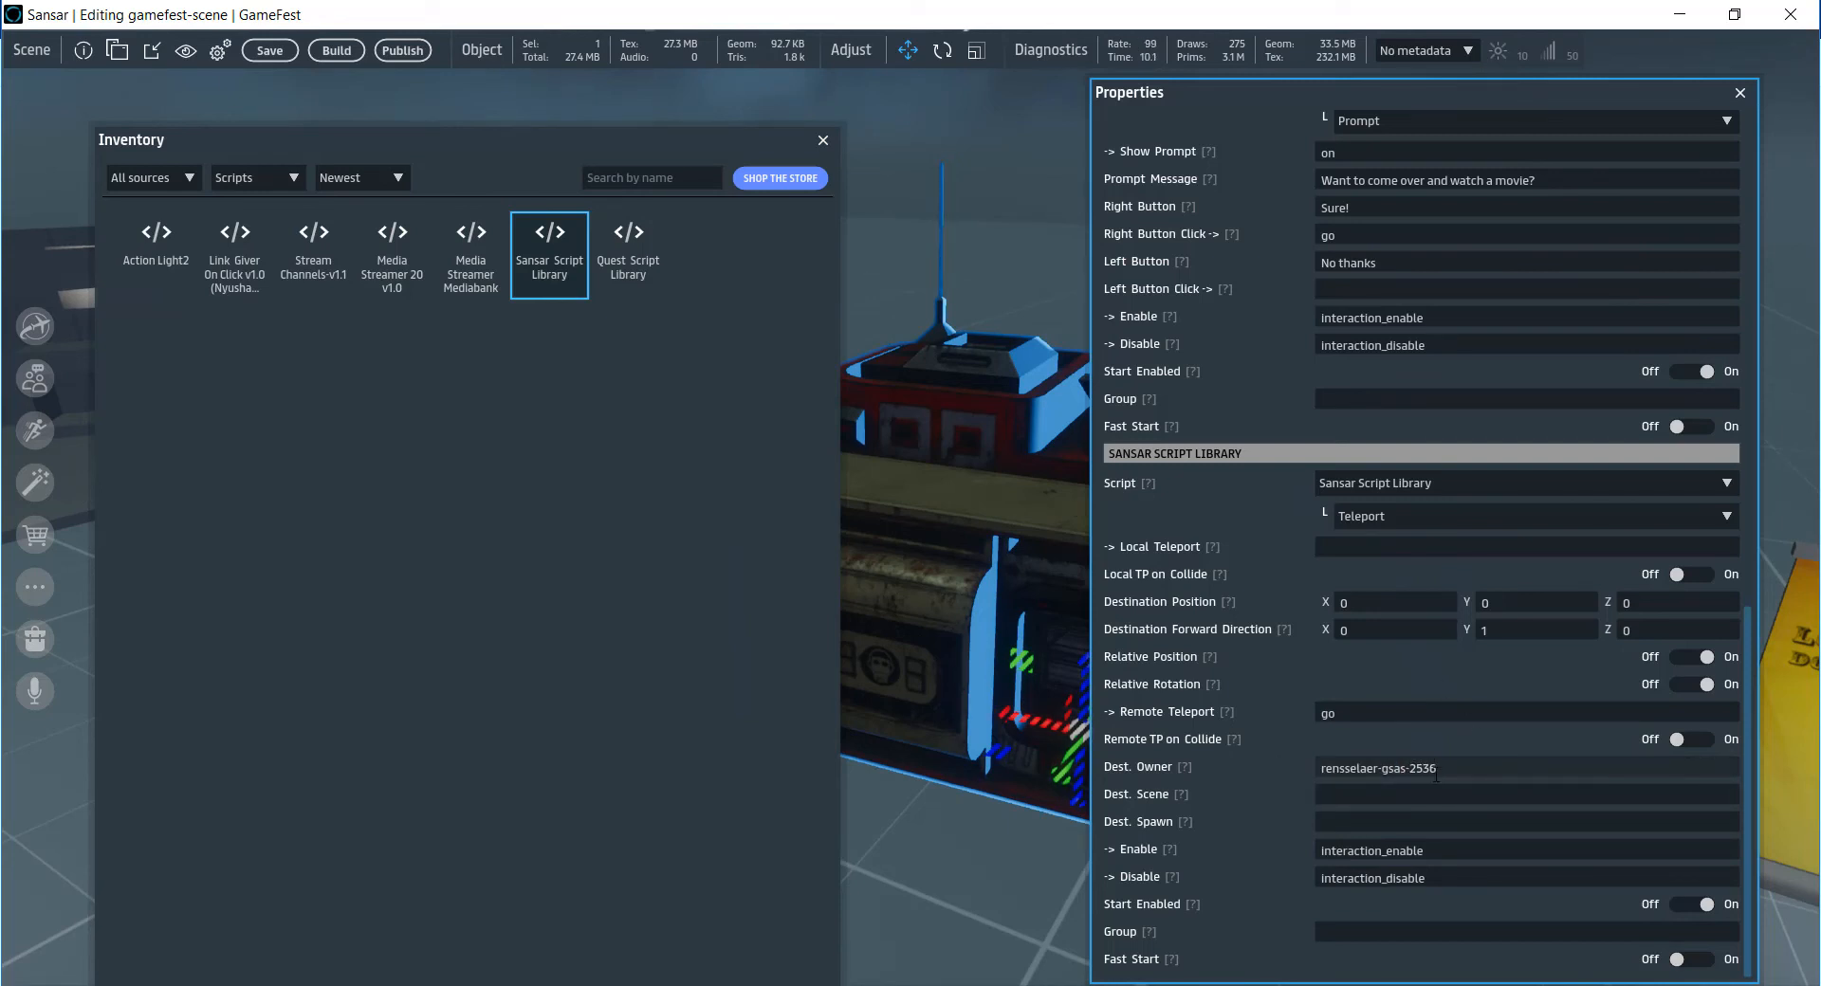
{"action": "double_click", "coordinate": [1397, 770]}
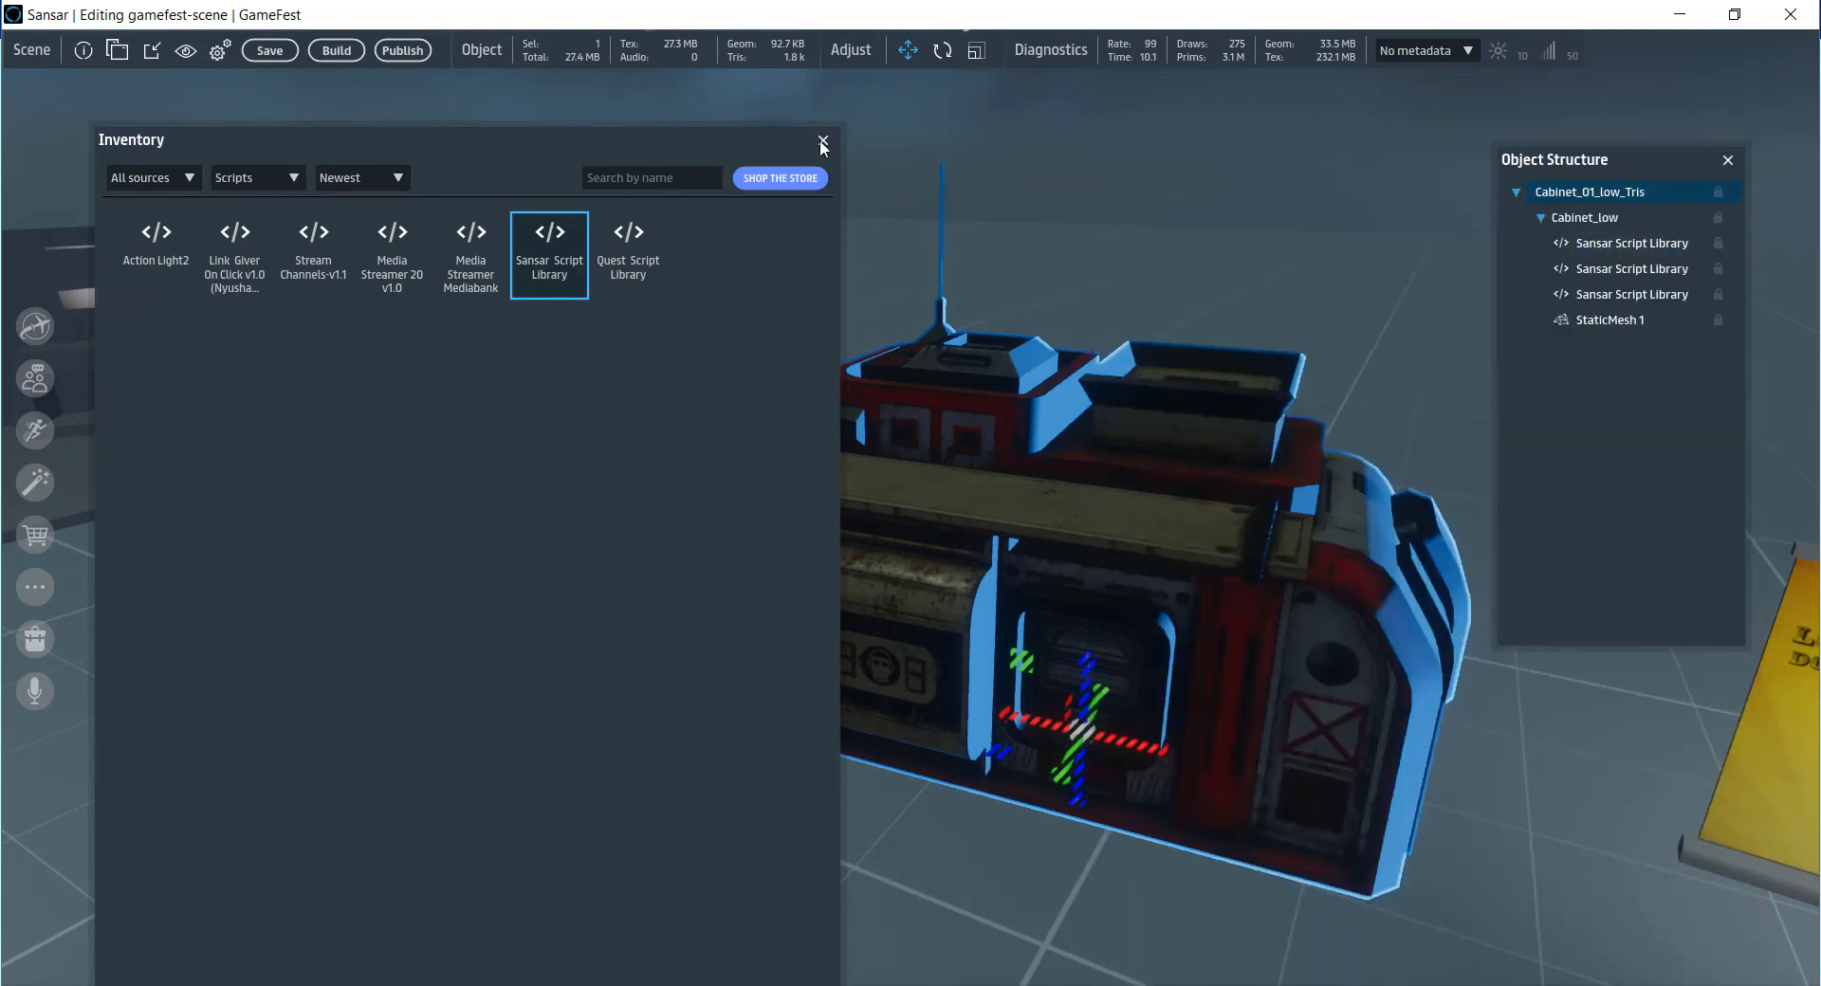
- Close the inventory, save and build the GameFest scene, and visit the built world
{"action": "left_click", "coordinate": [823, 142]}
{"action": "left_click", "coordinate": [274, 53]}
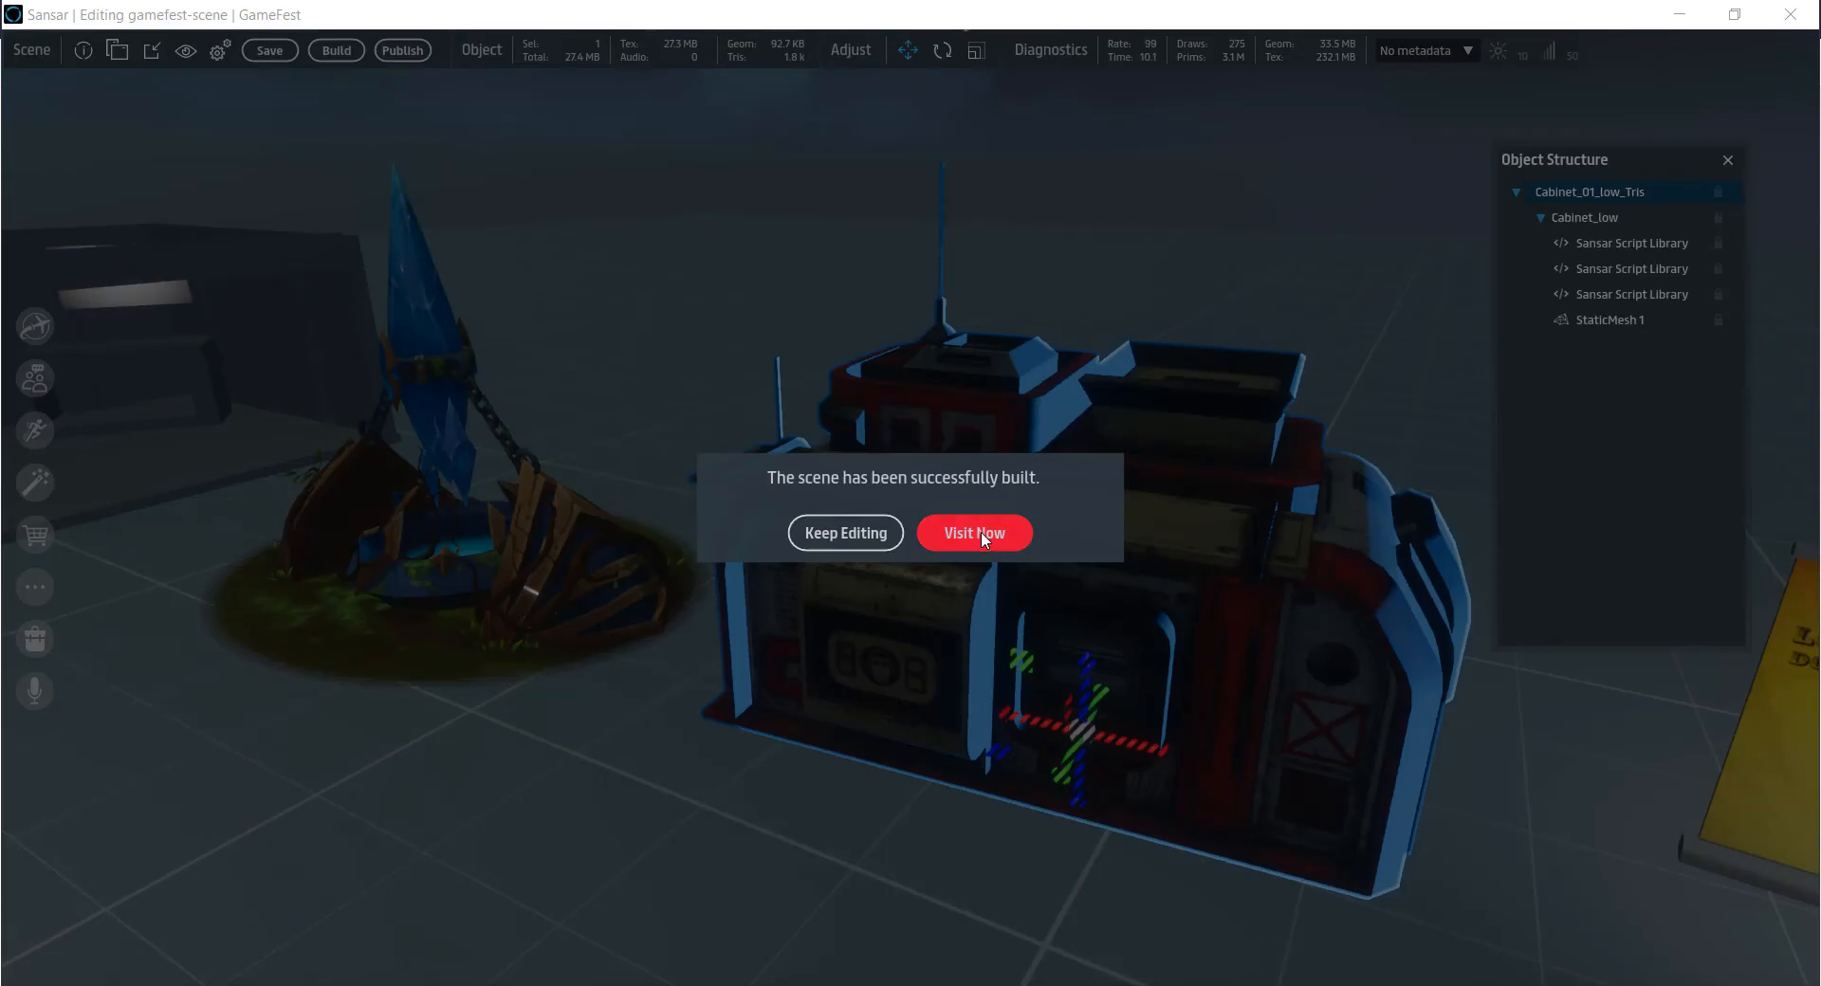
{"action": "left_click", "coordinate": [981, 533]}
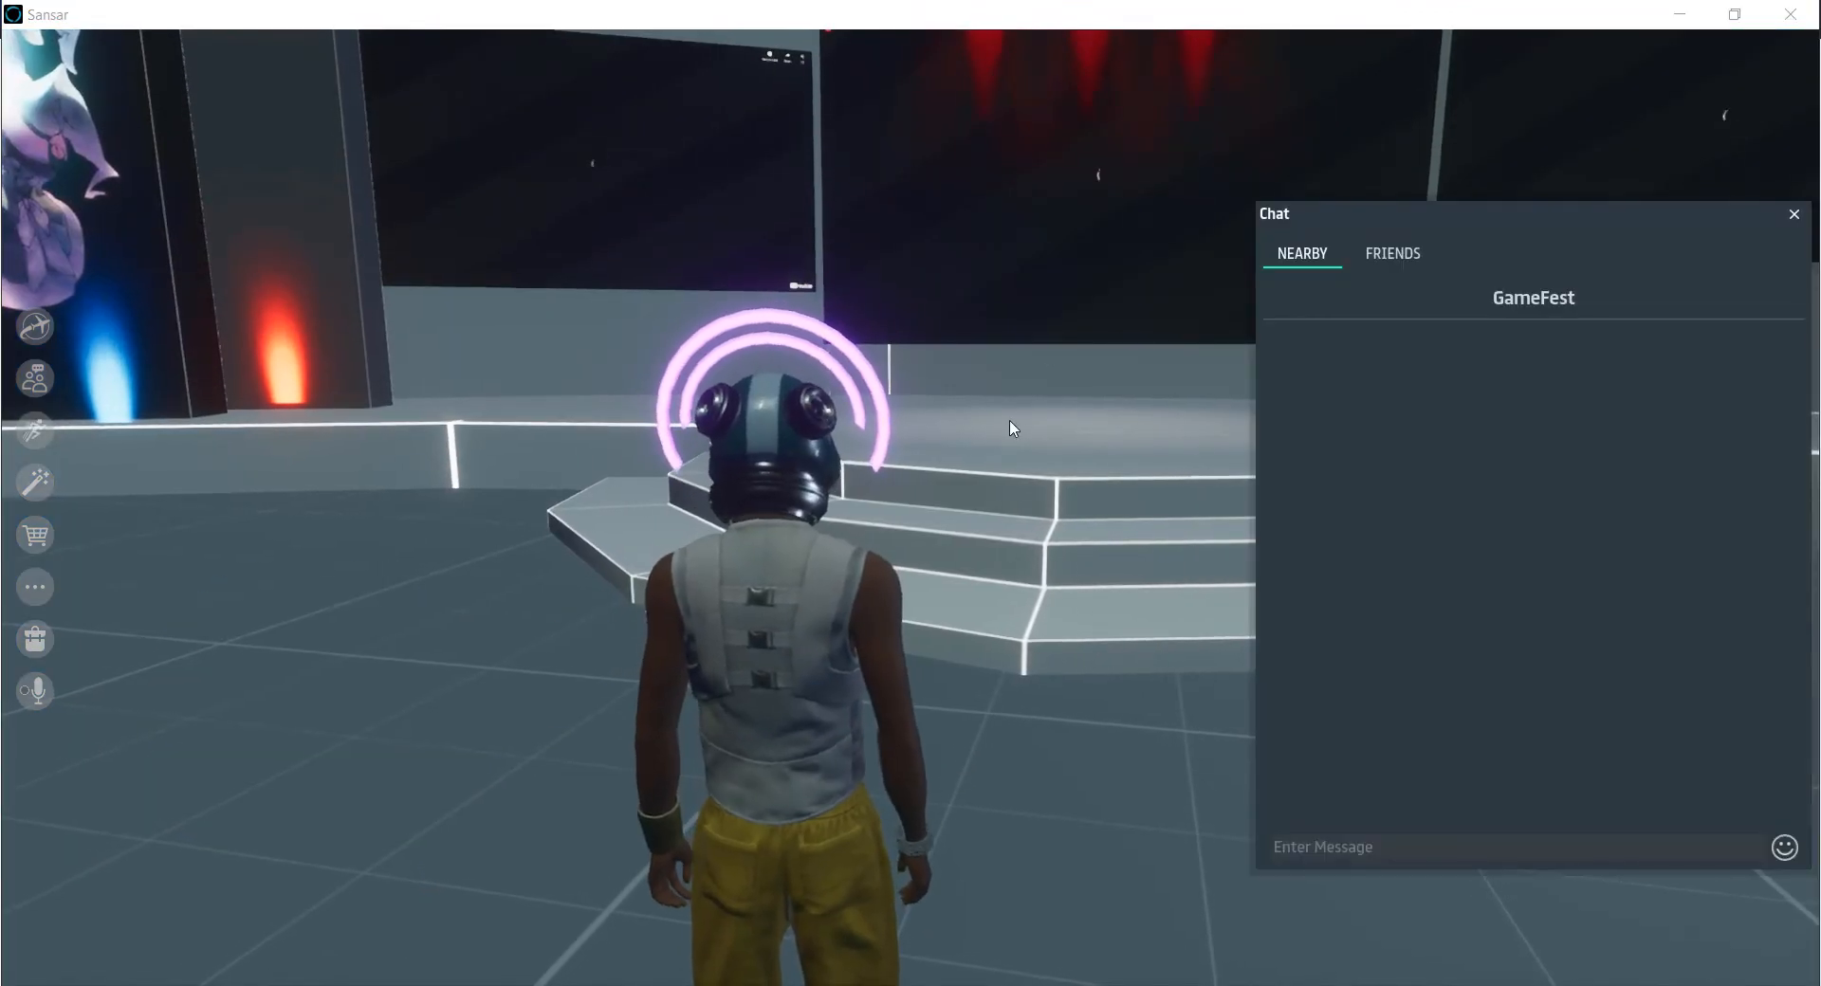
- Close the chat and walk the avatar across GameFest to the red cabinet
{"action": "right_click_drag", "start_coordinate": [1009, 420], "coordinate": [1226, 343]}
{"action": "key", "text": "w"}
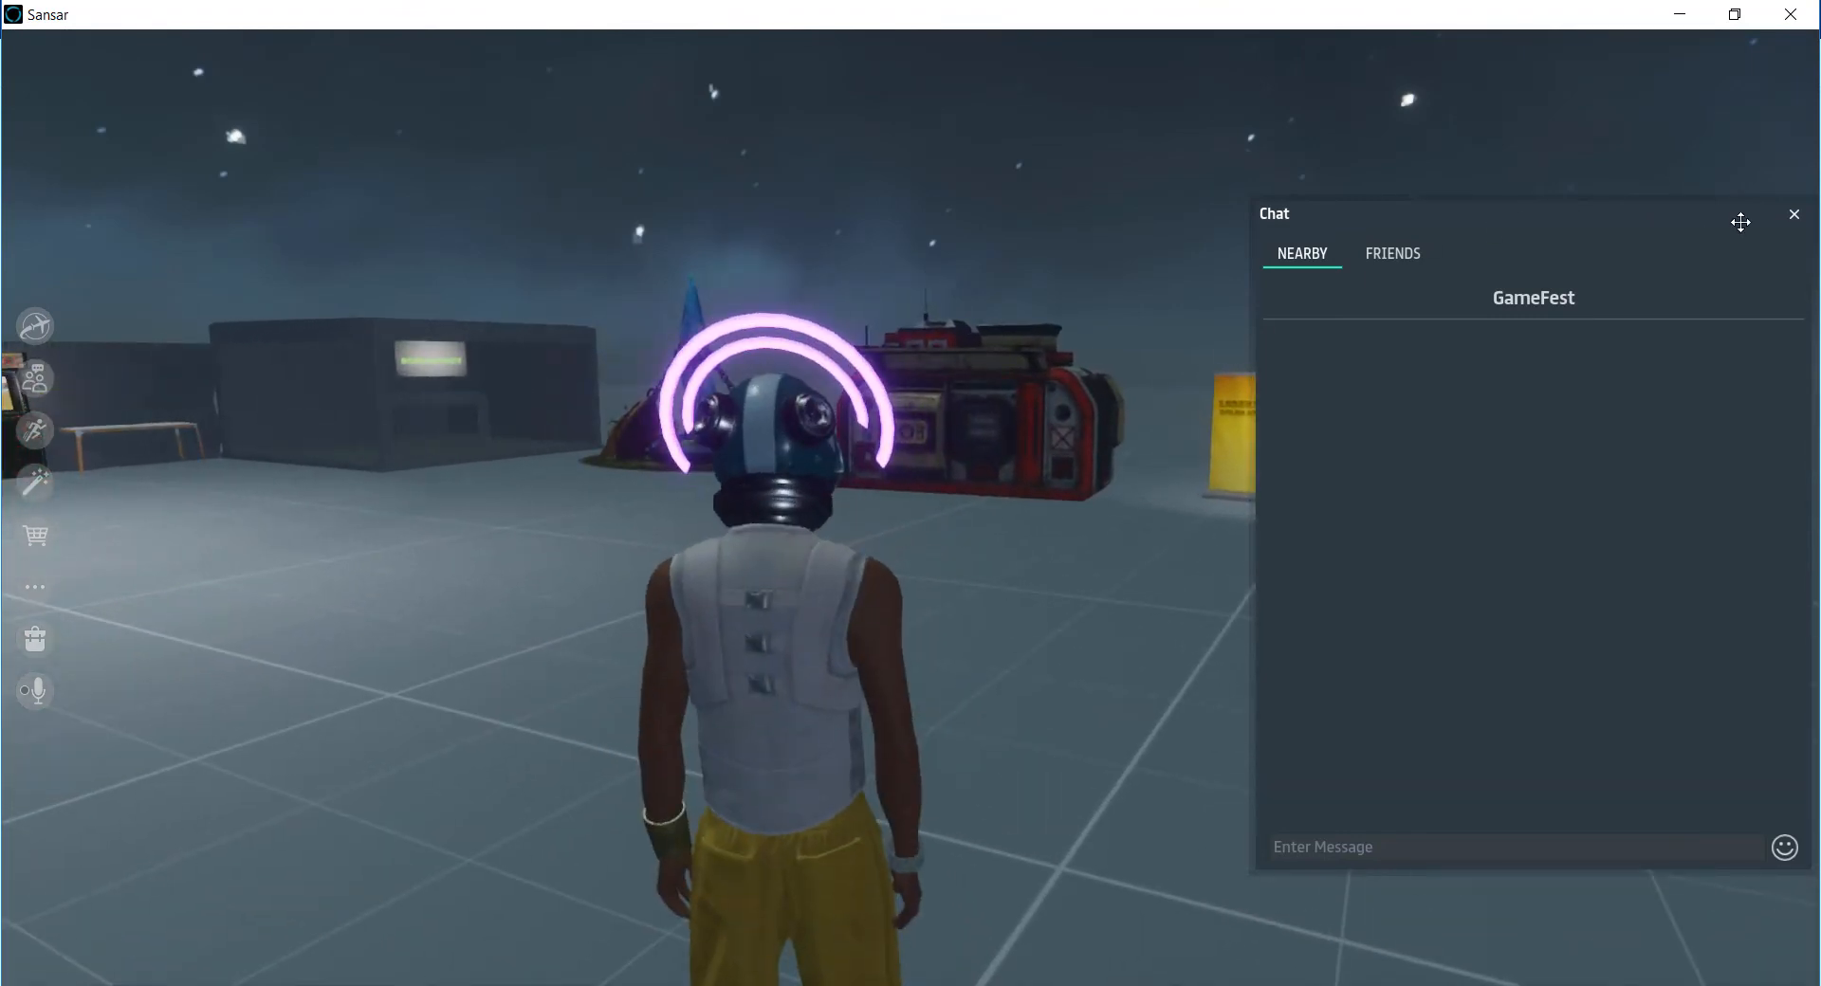
{"action": "key", "text": "a"}
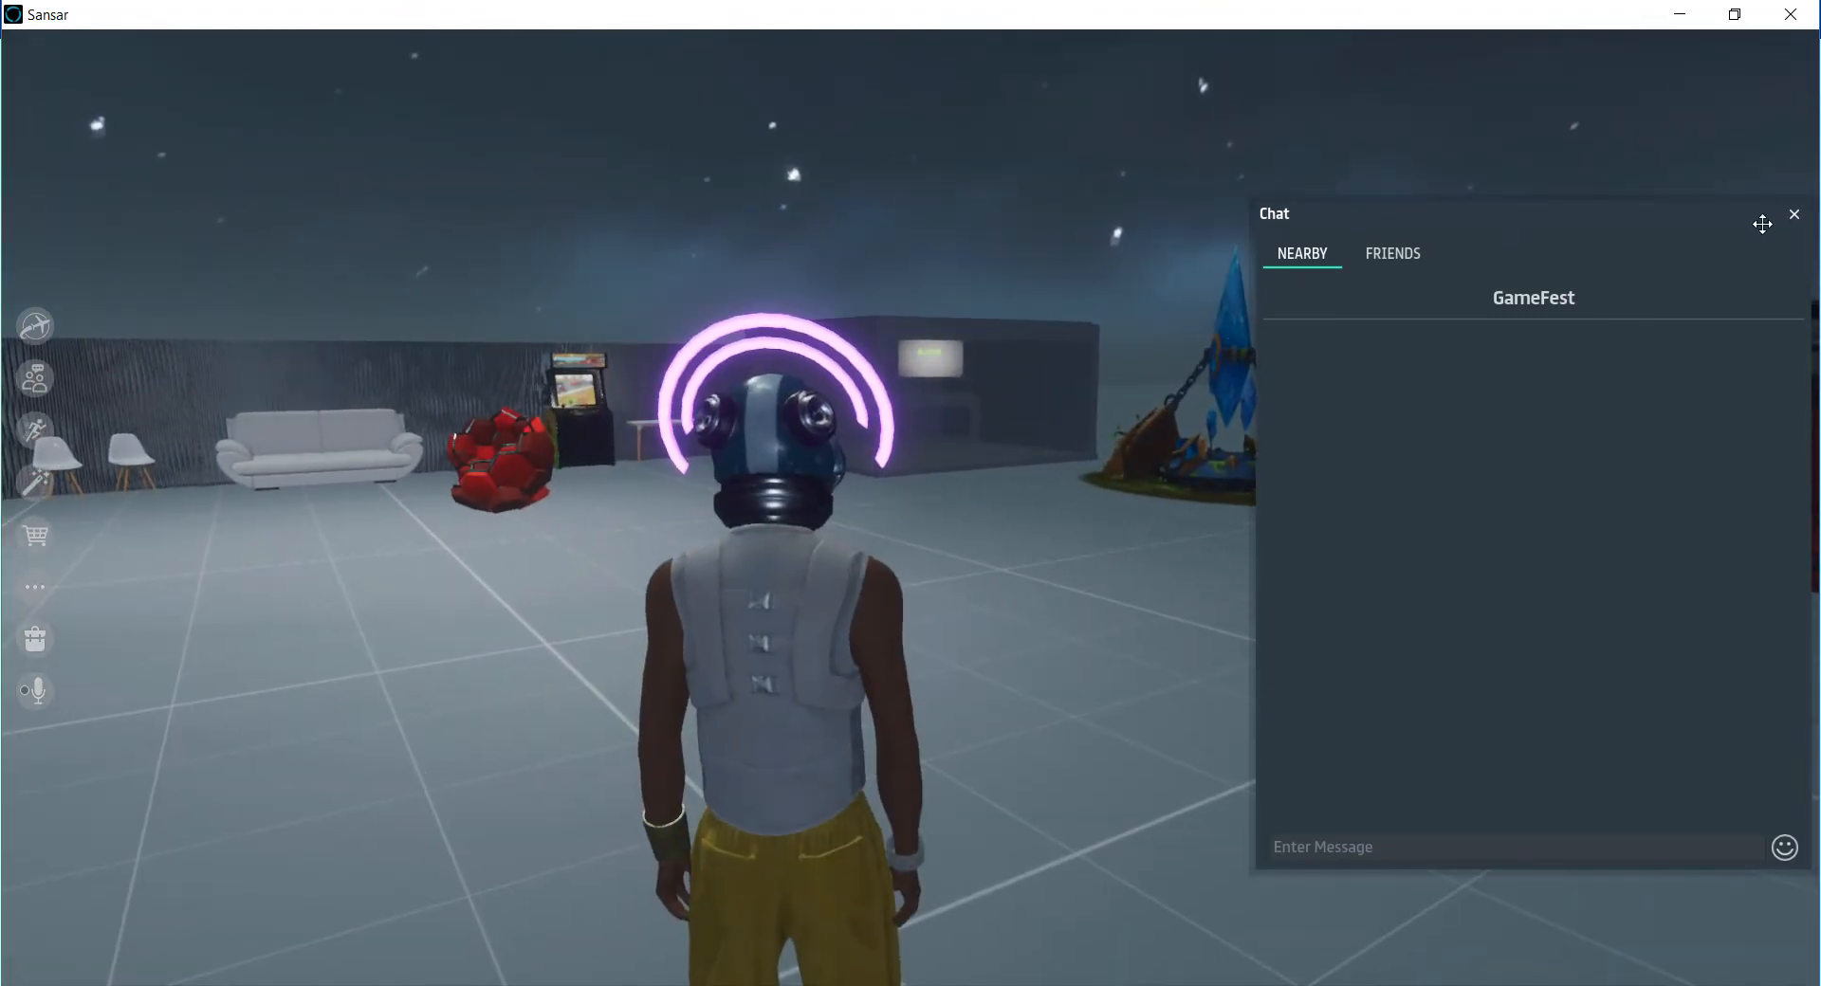
{"action": "left_click", "coordinate": [1793, 215]}
{"action": "key", "text": "d"}
{"action": "key", "text": "w"}
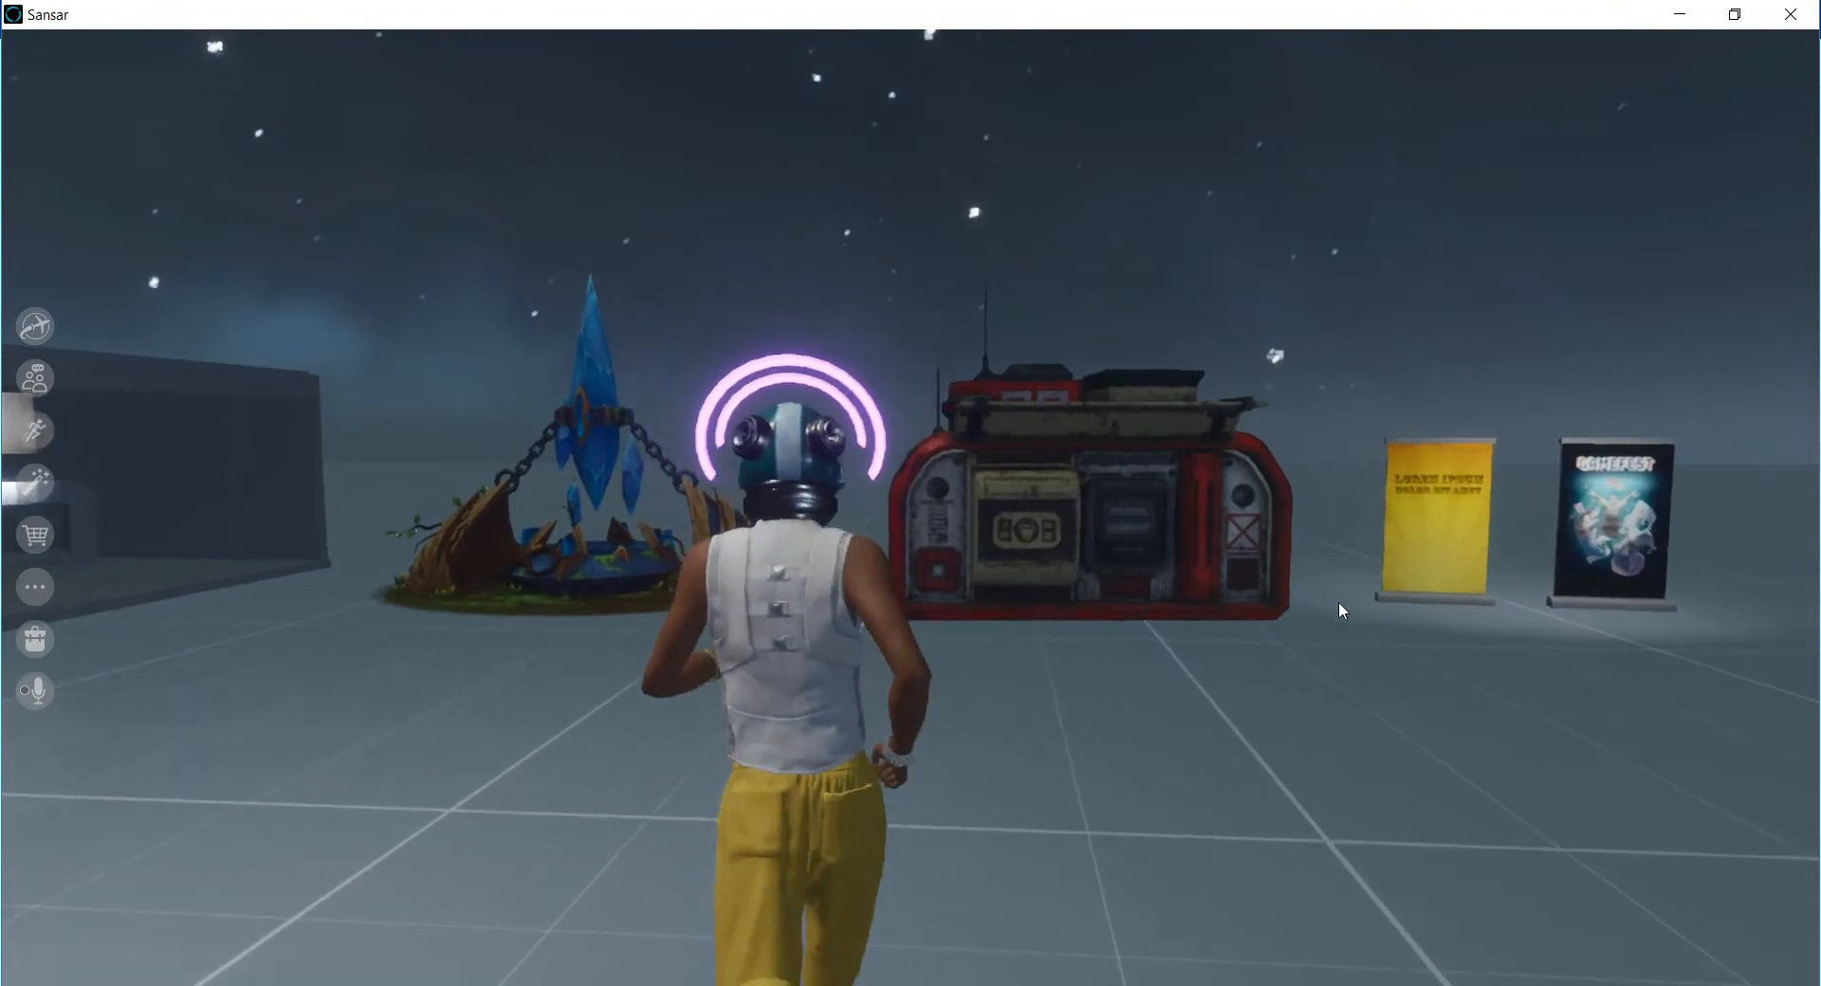
- Activate the cabinet's "Click Me!" interaction and answer its movie prompt with "Sure!" to teleport to LivingRoom
{"action": "mouse_move", "coordinate": [1223, 628]}
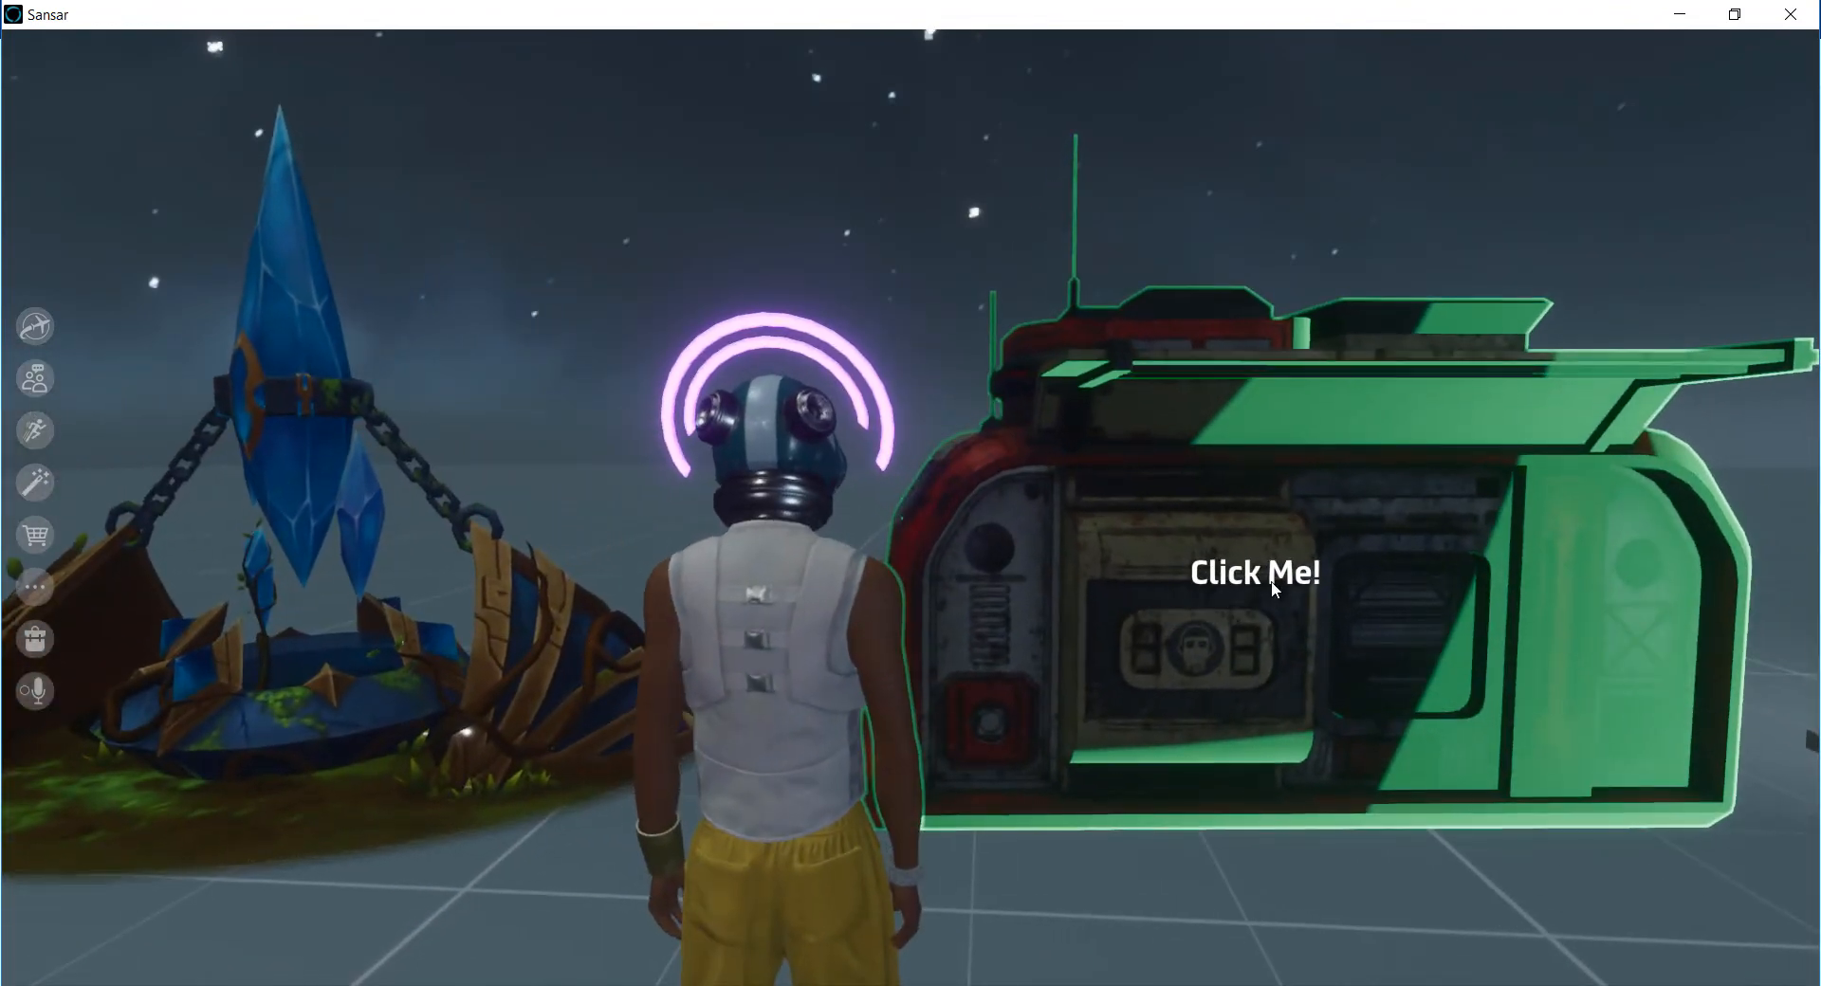
{"action": "left_click", "coordinate": [1314, 535]}
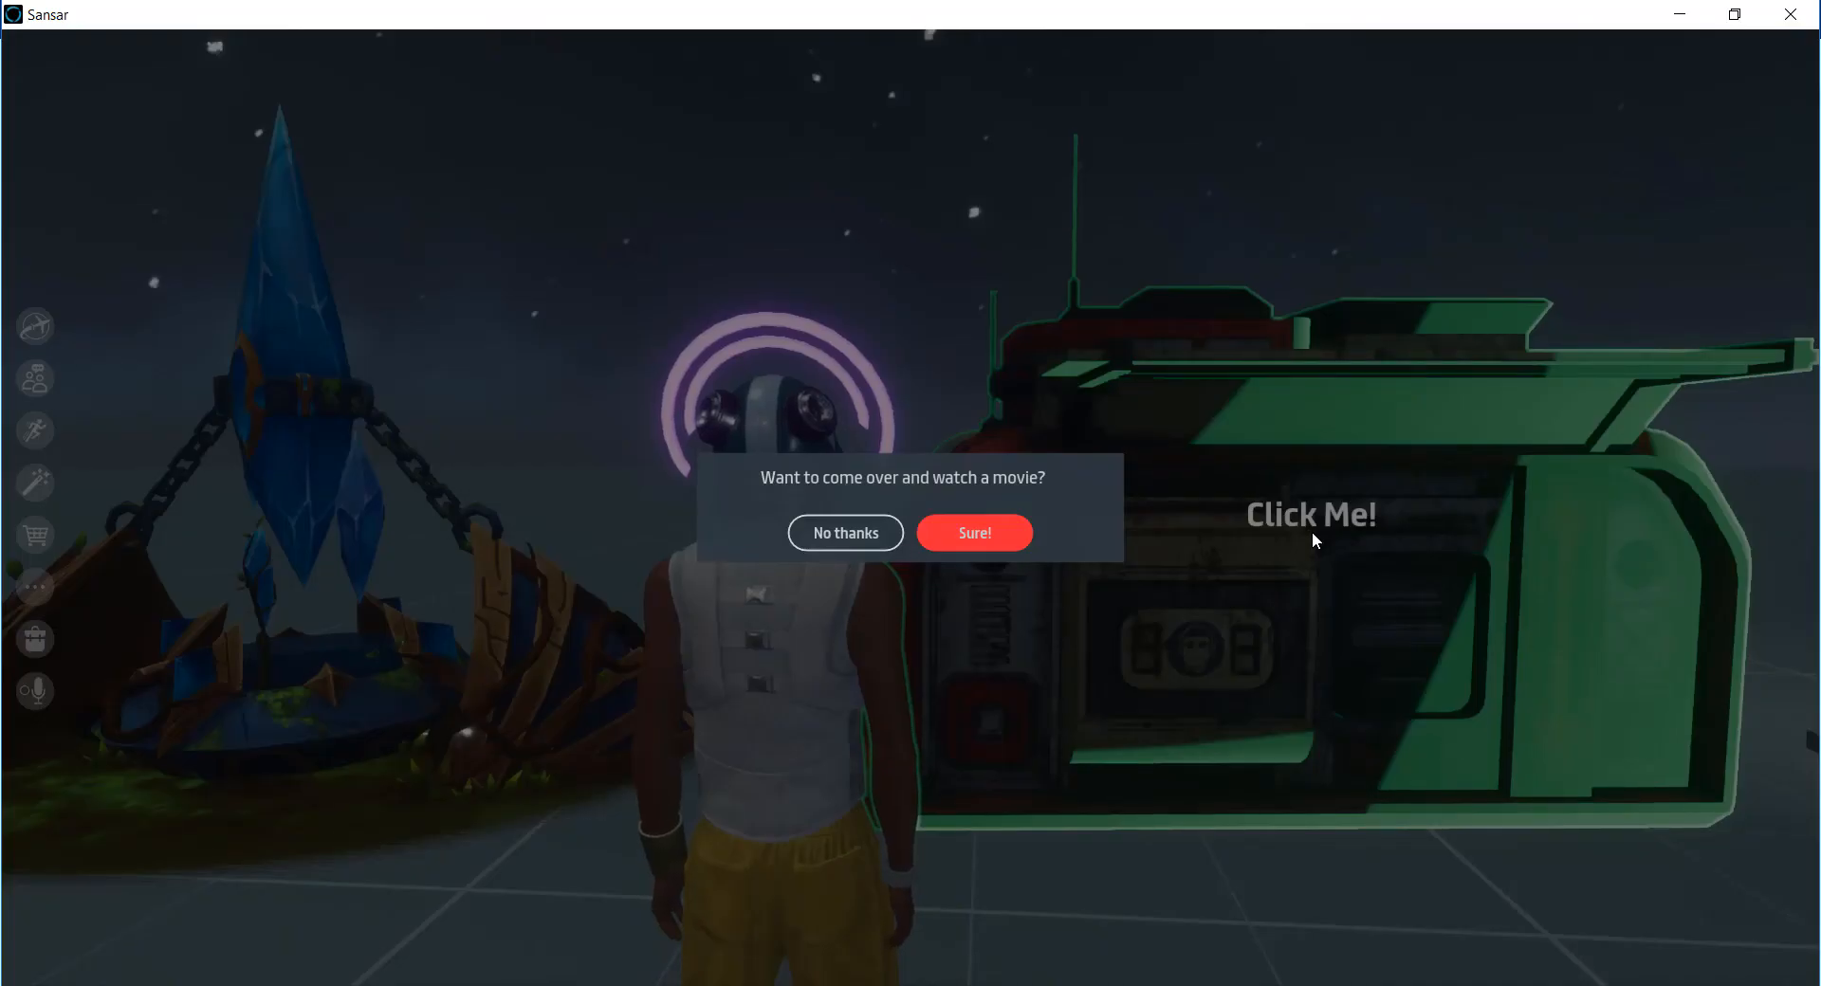
{"action": "left_click", "coordinate": [992, 534]}
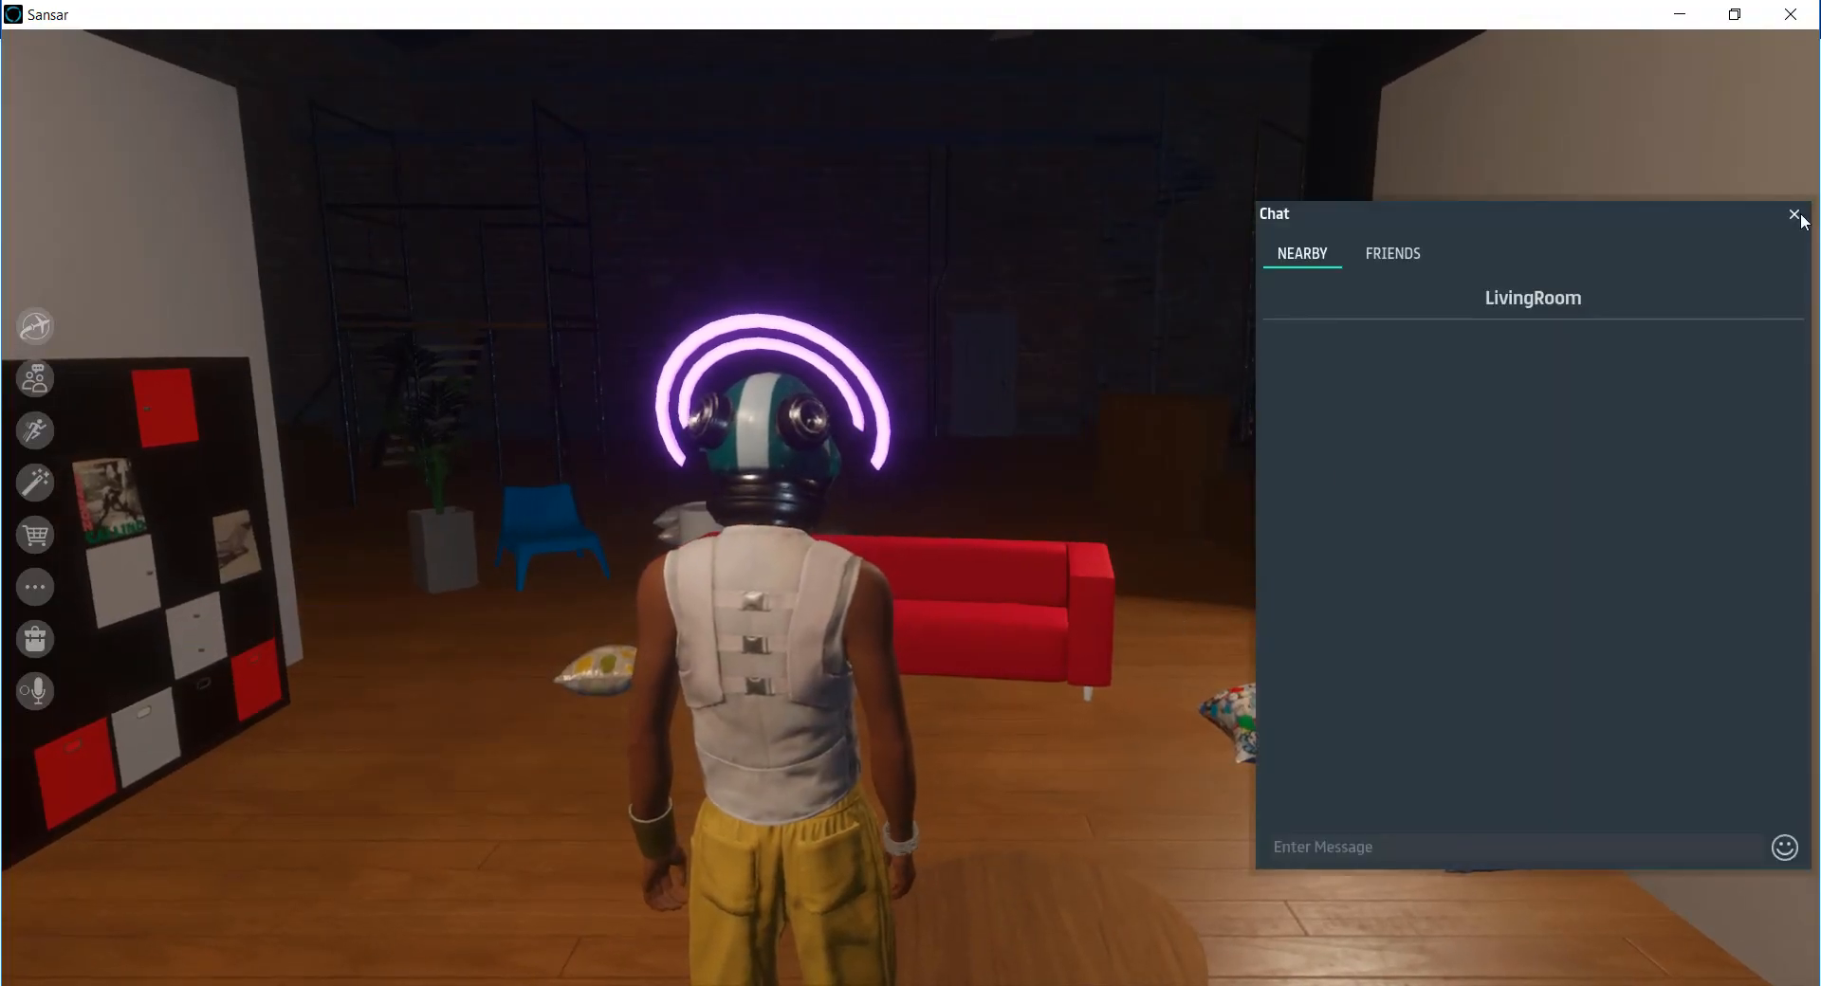
- Close the LivingRoom chat and walk the avatar up to the movie screen on the wall
{"action": "left_click", "coordinate": [1794, 210]}
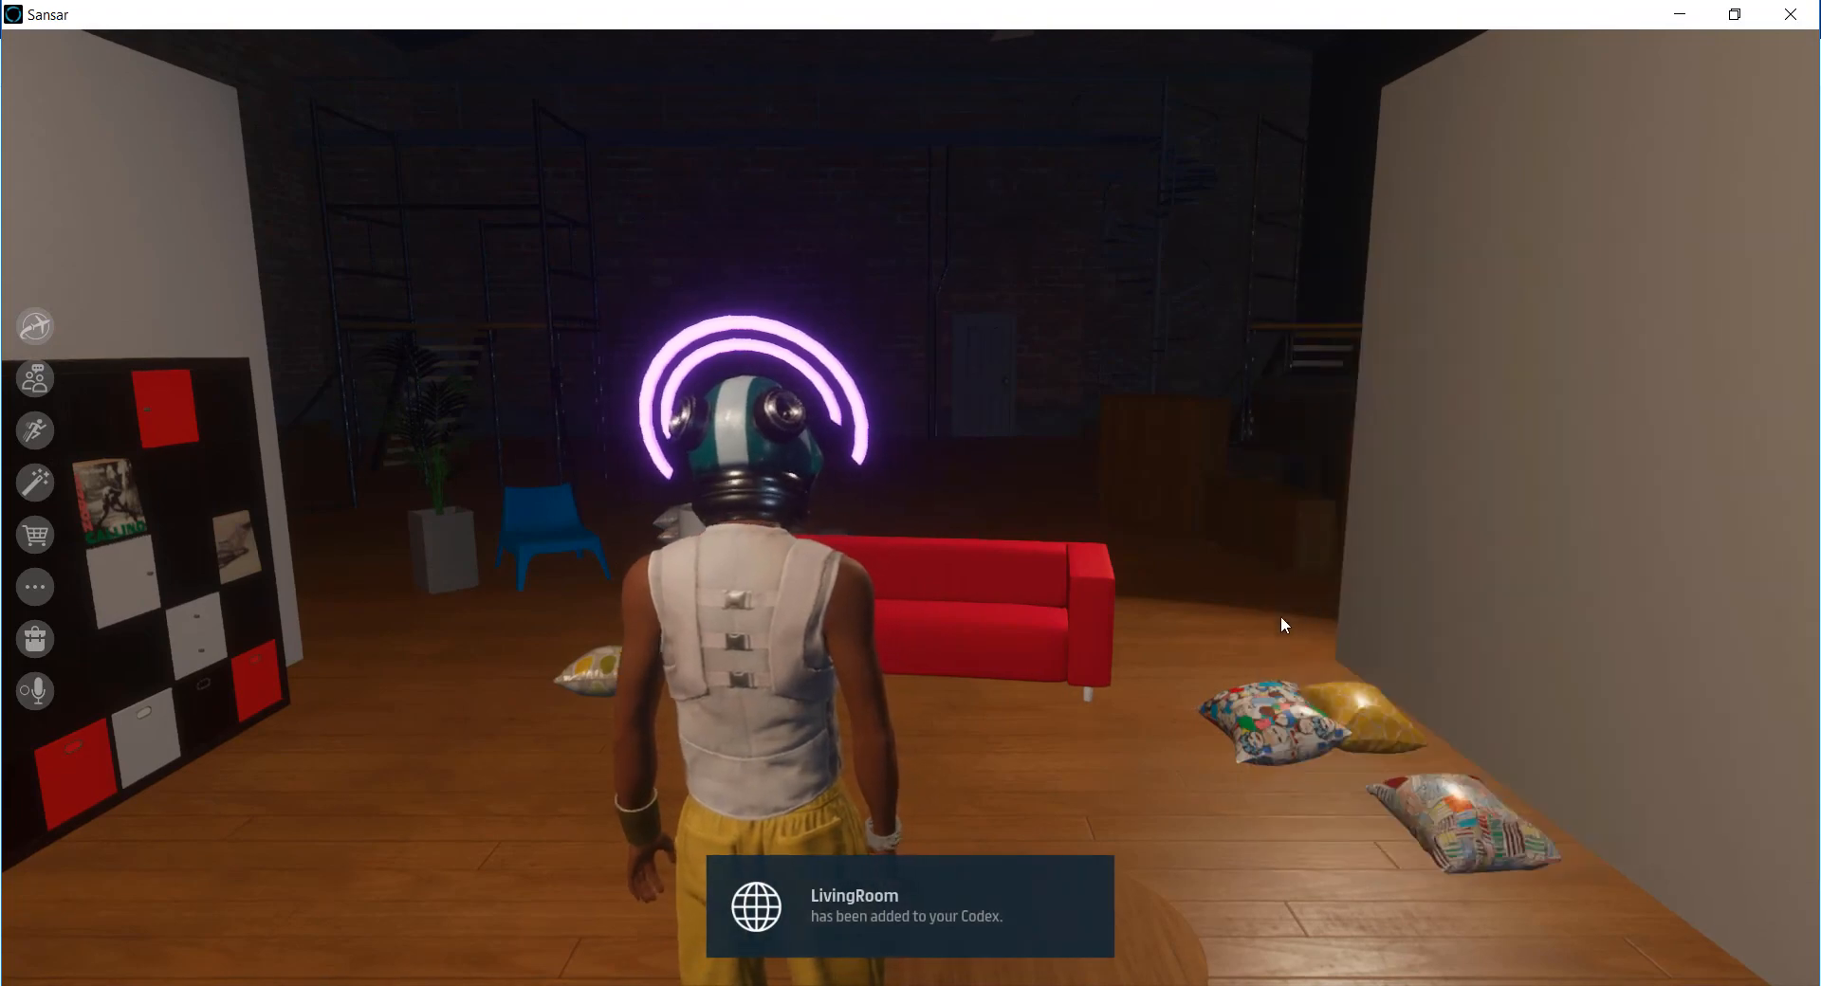
{"action": "key", "text": "w"}
{"action": "right_click_drag", "start_coordinate": [1231, 512], "coordinate": [1004, 590]}
{"action": "key", "text": "w"}
{"action": "key", "text": "w"}
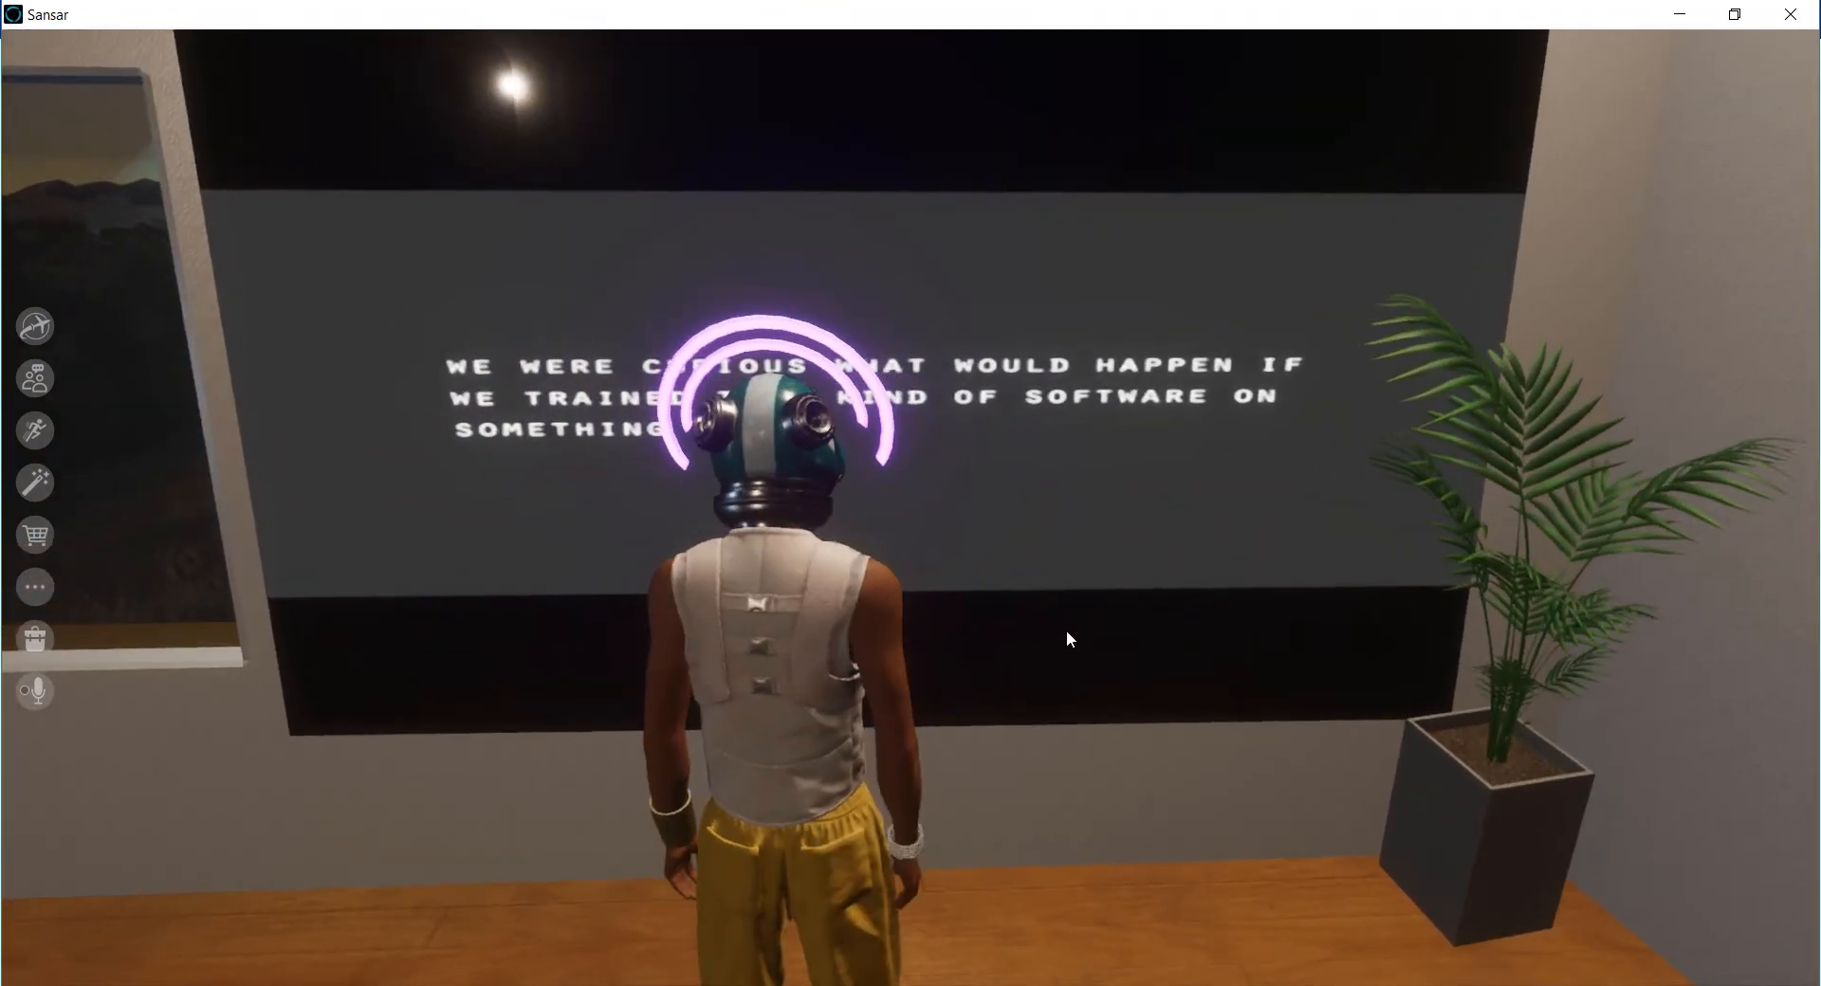
- Switch to the first-person view and watch the movie on the wall screen up close
{"action": "key", "text": "s"}
{"action": "key", "text": "a"}
{"action": "scroll", "coordinate": [1073, 633], "scroll_direction": "up", "scroll_amount": 5}
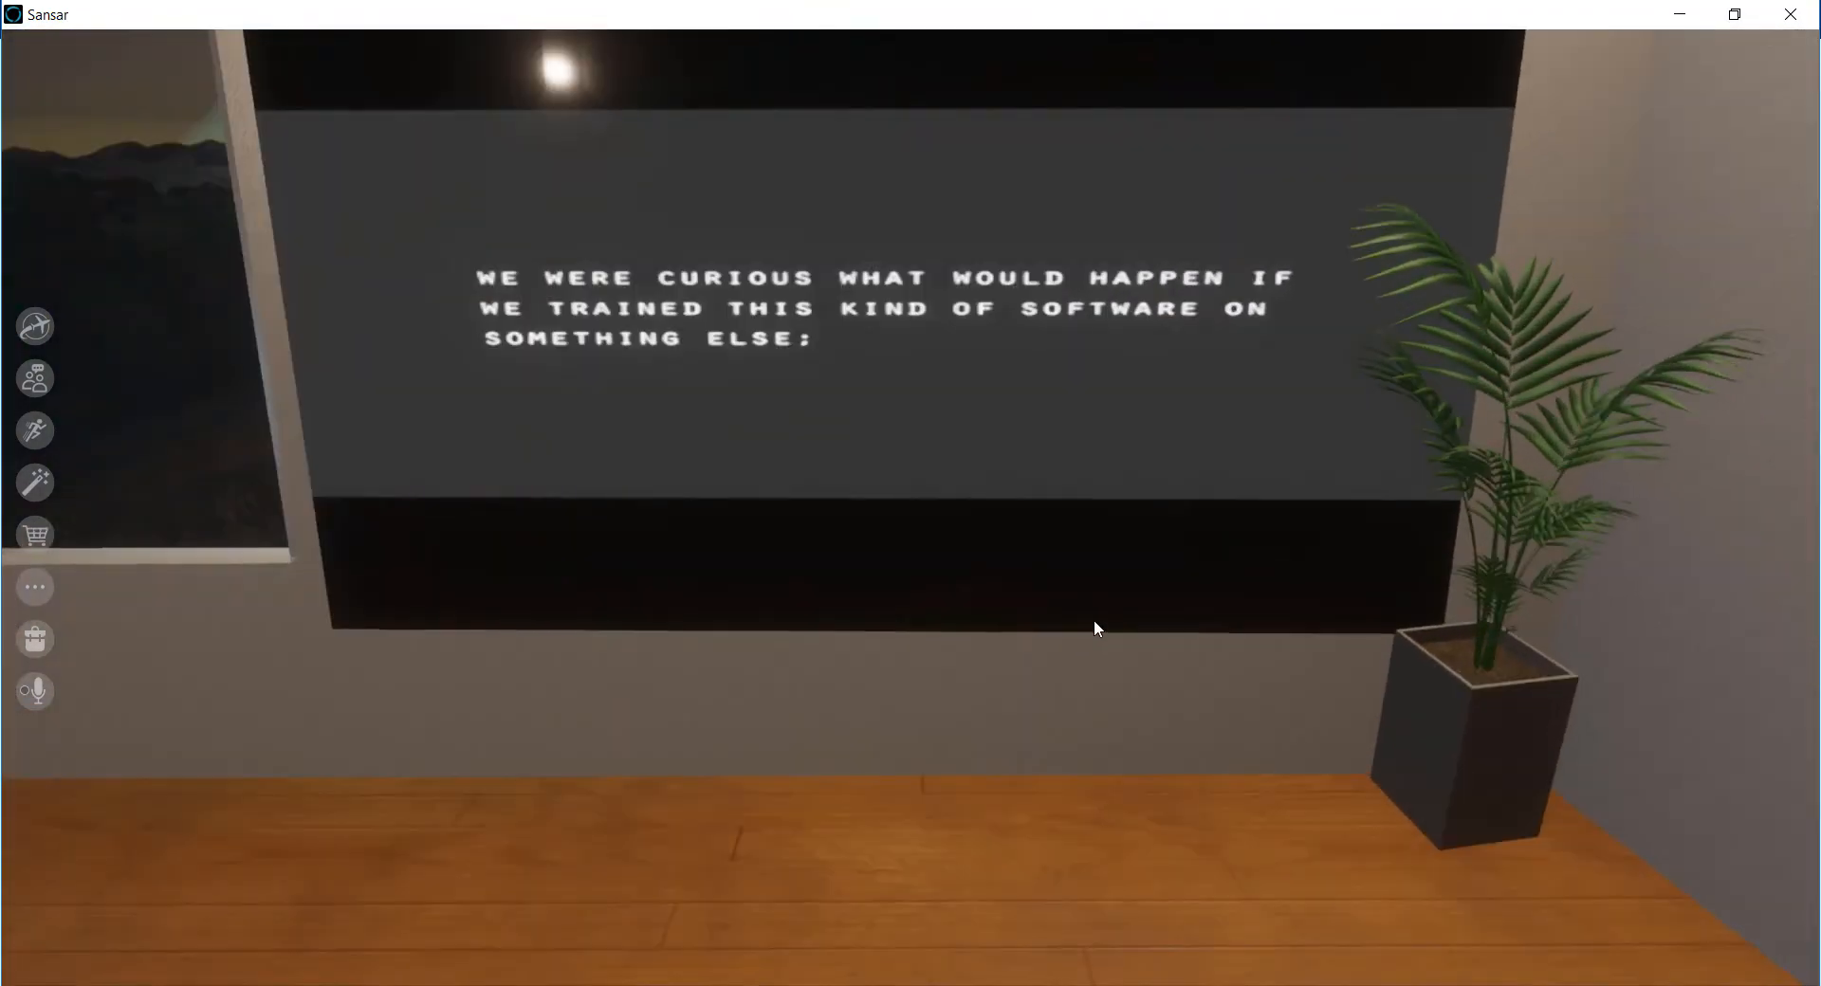
{"action": "right_click_drag", "start_coordinate": [1095, 621], "coordinate": [1110, 555]}
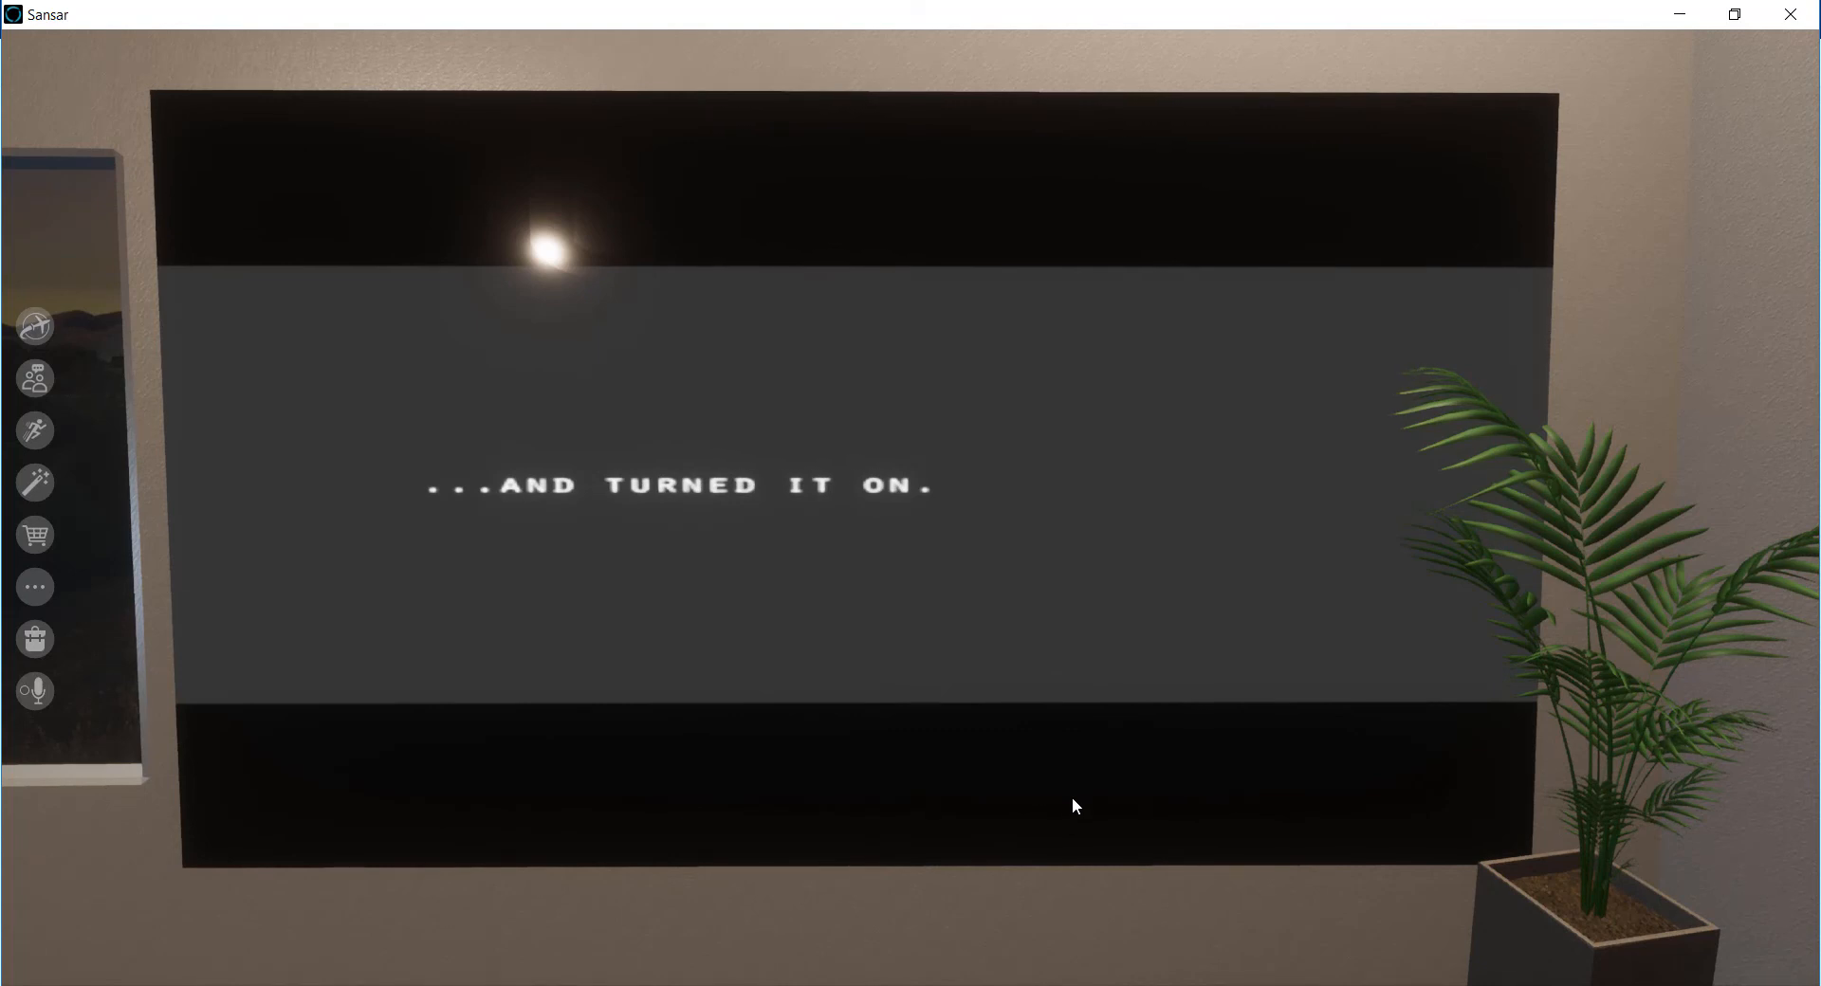
{"action": "key", "text": "w"}
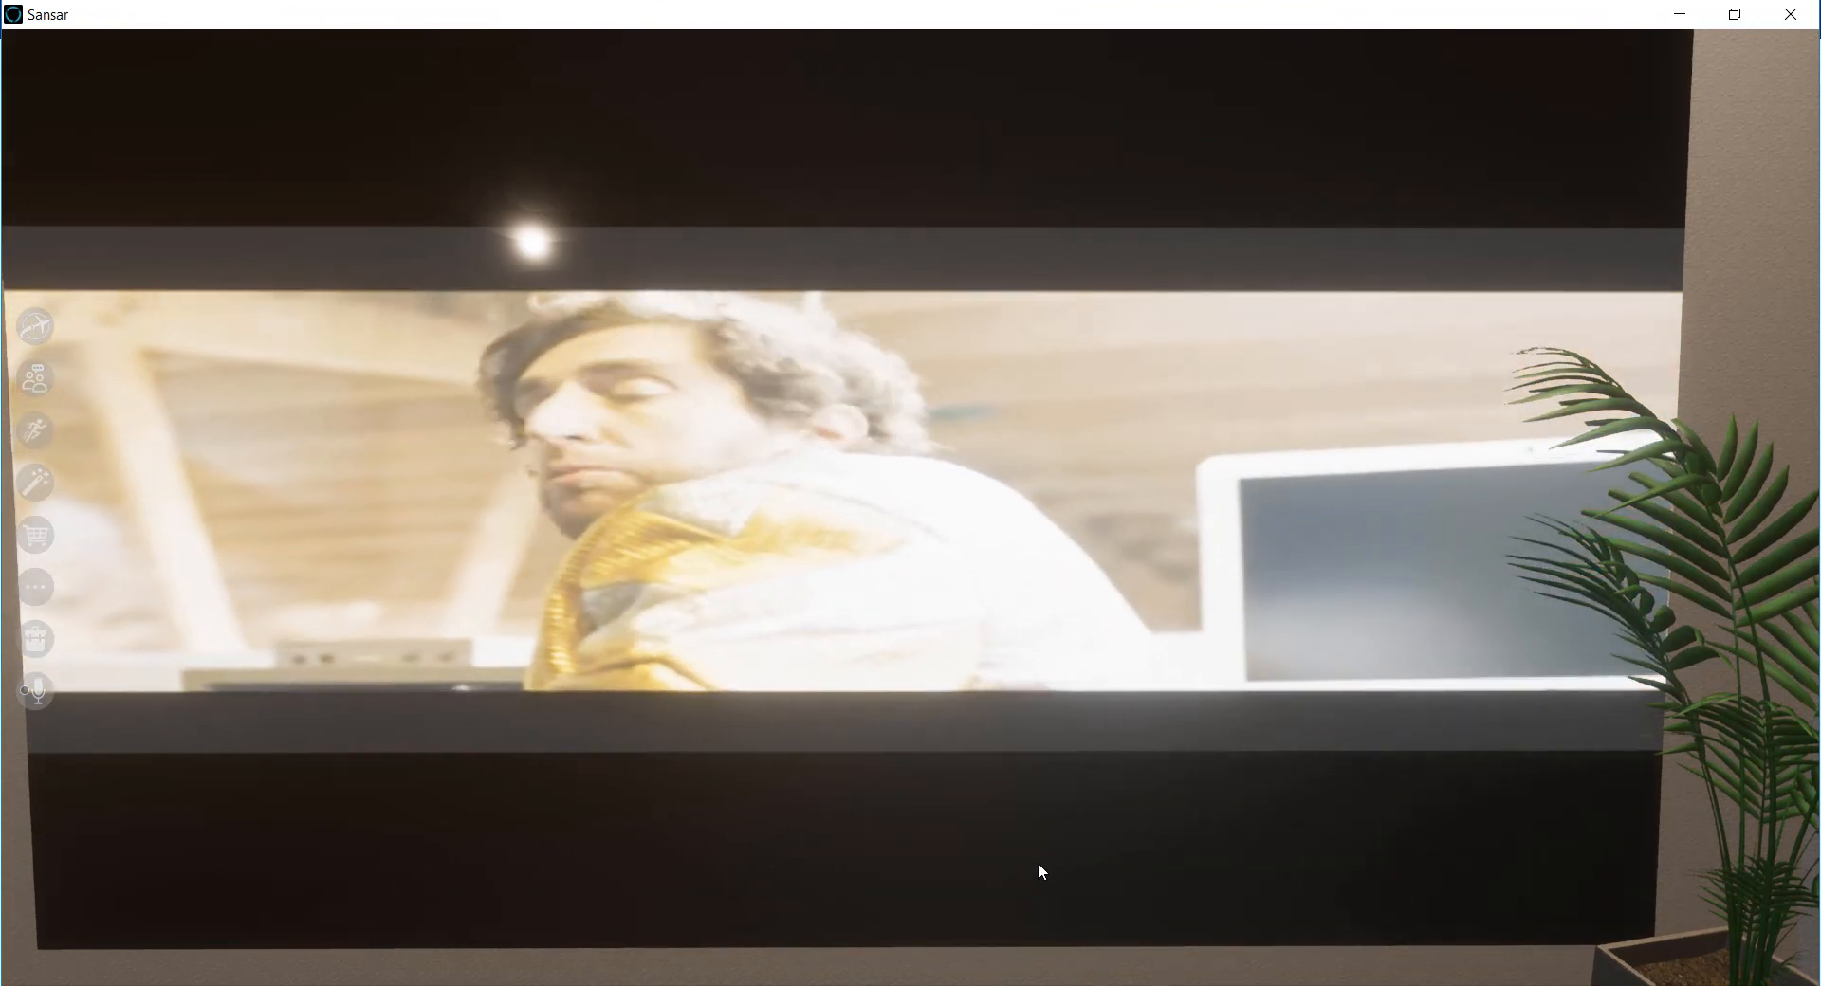
{"action": "key", "text": "w"}
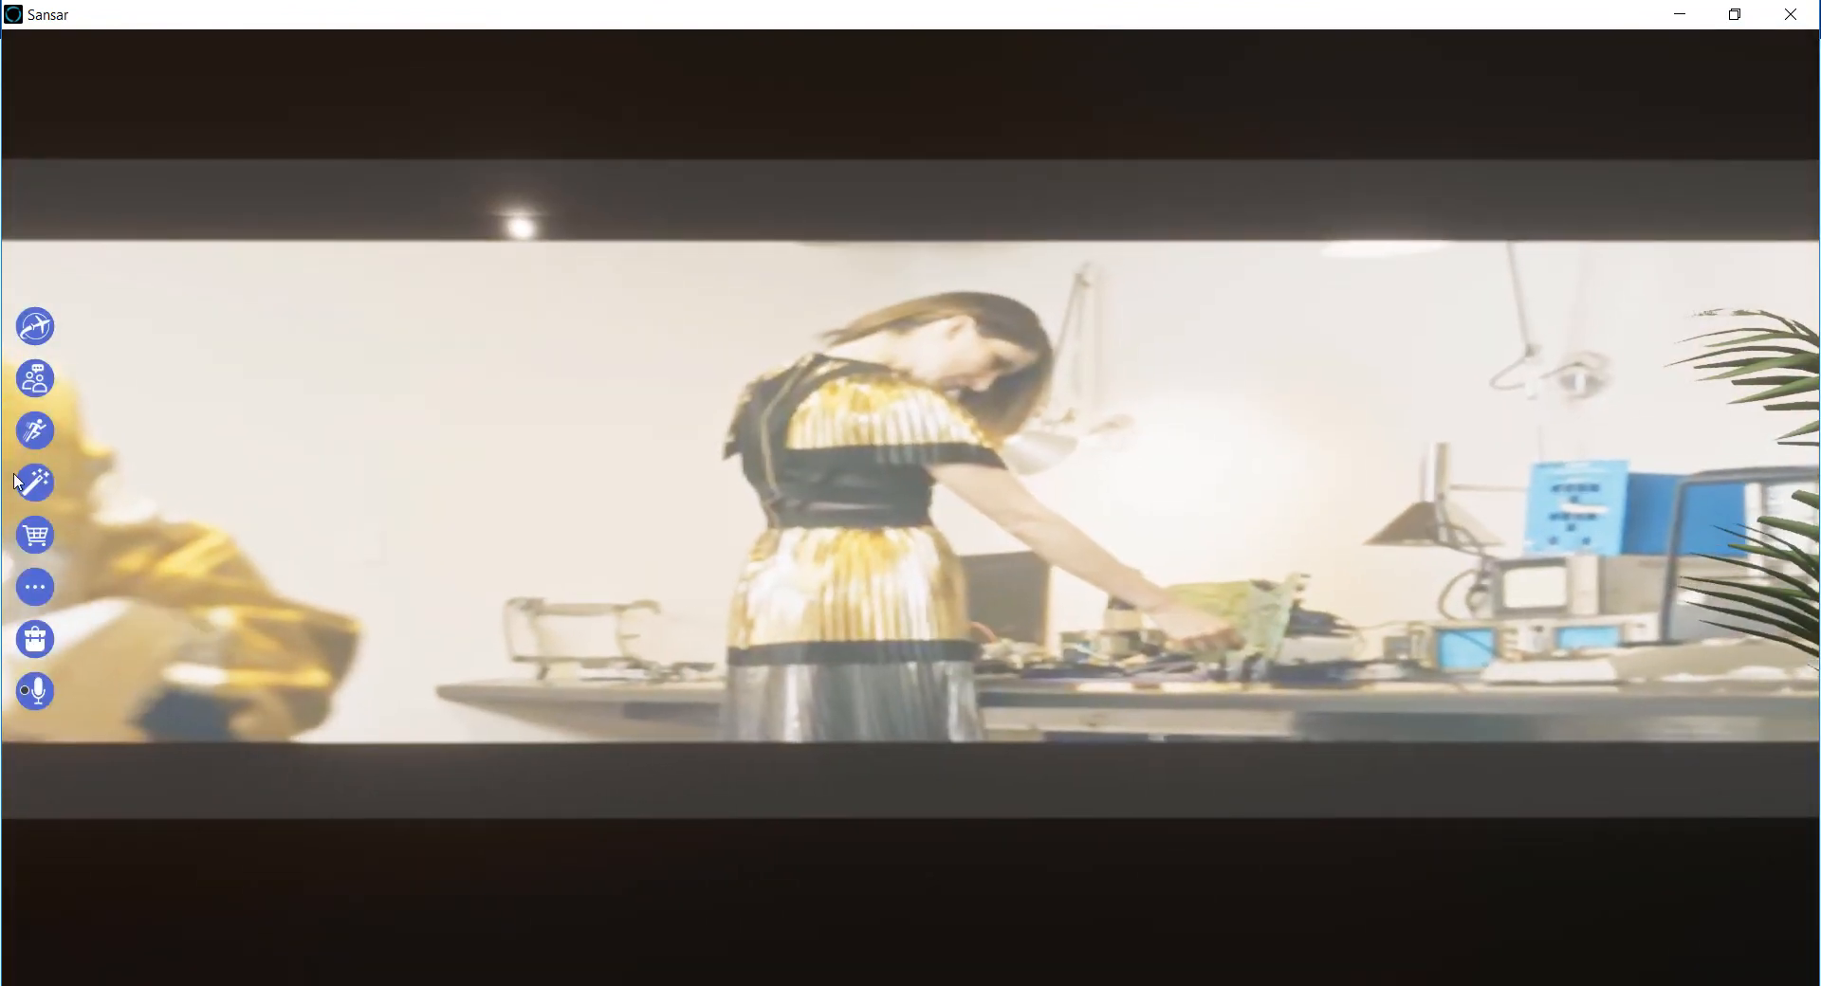
{"action": "mouse_move", "coordinate": [703, 876]}
{"action": "right_mouse_down"}
{"action": "mouse_move", "coordinate": [685, 874]}
{"action": "mouse_move", "coordinate": [685, 898]}
{"action": "mouse_move", "coordinate": [731, 886]}
{"action": "mouse_move", "coordinate": [715, 885]}
{"action": "right_mouse_up"}
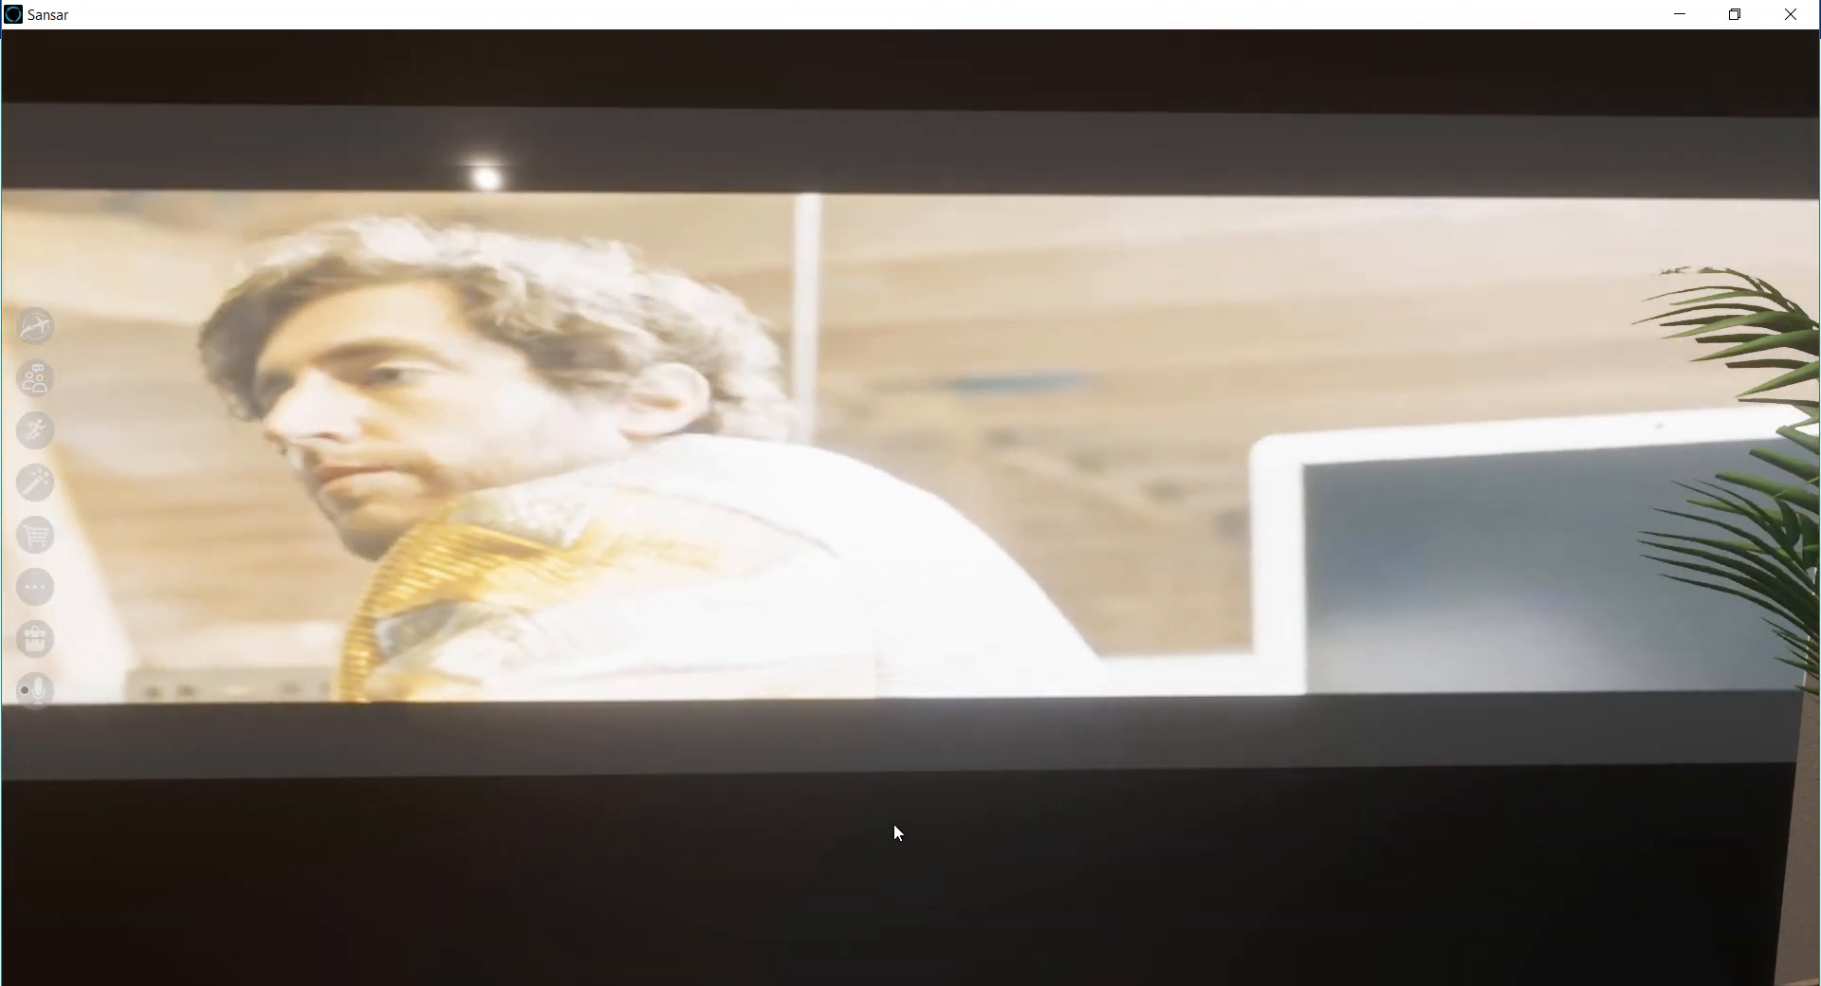
- Return to the third-person view, pick up the red couch and move it across the room toward the movie wall
{"action": "key", "text": "s"}
{"action": "right_click_drag", "start_coordinate": [1009, 724], "coordinate": [246, 863]}
{"action": "right_click_drag", "start_coordinate": [672, 704], "coordinate": [611, 611]}
{"action": "key", "text": "F3"}
{"action": "key", "text": "w"}
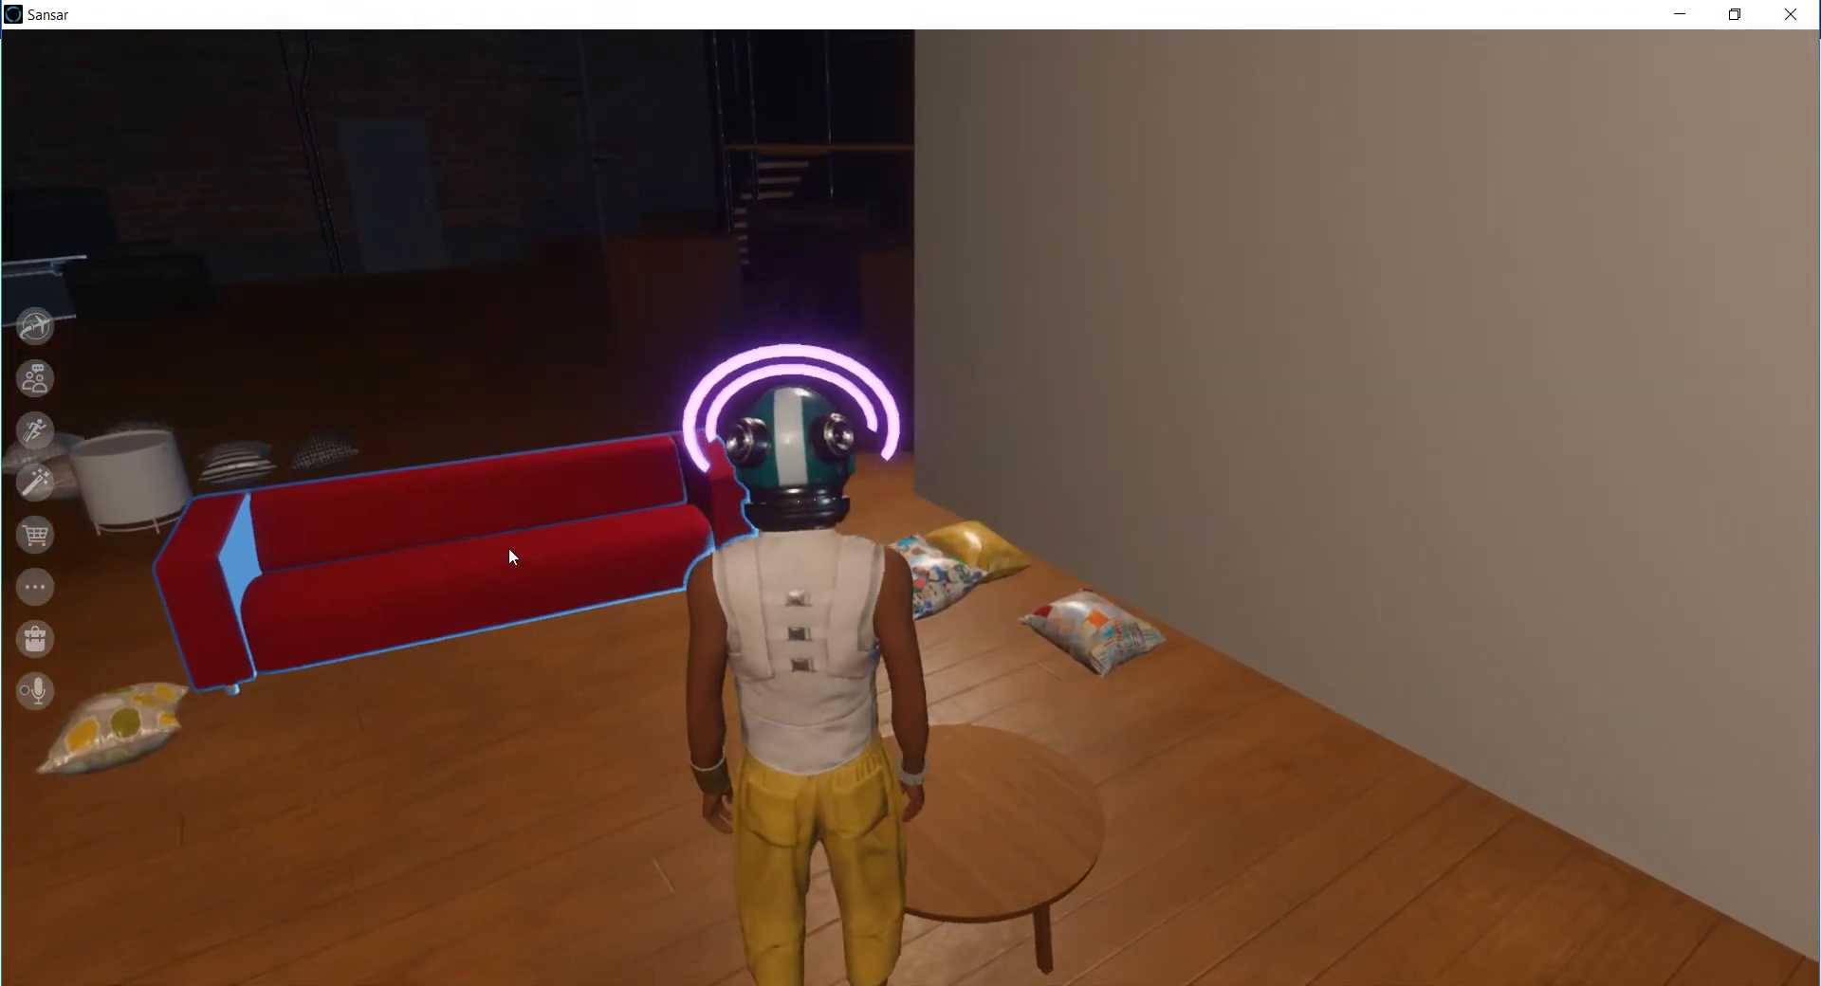
{"action": "left_click", "coordinate": [508, 549]}
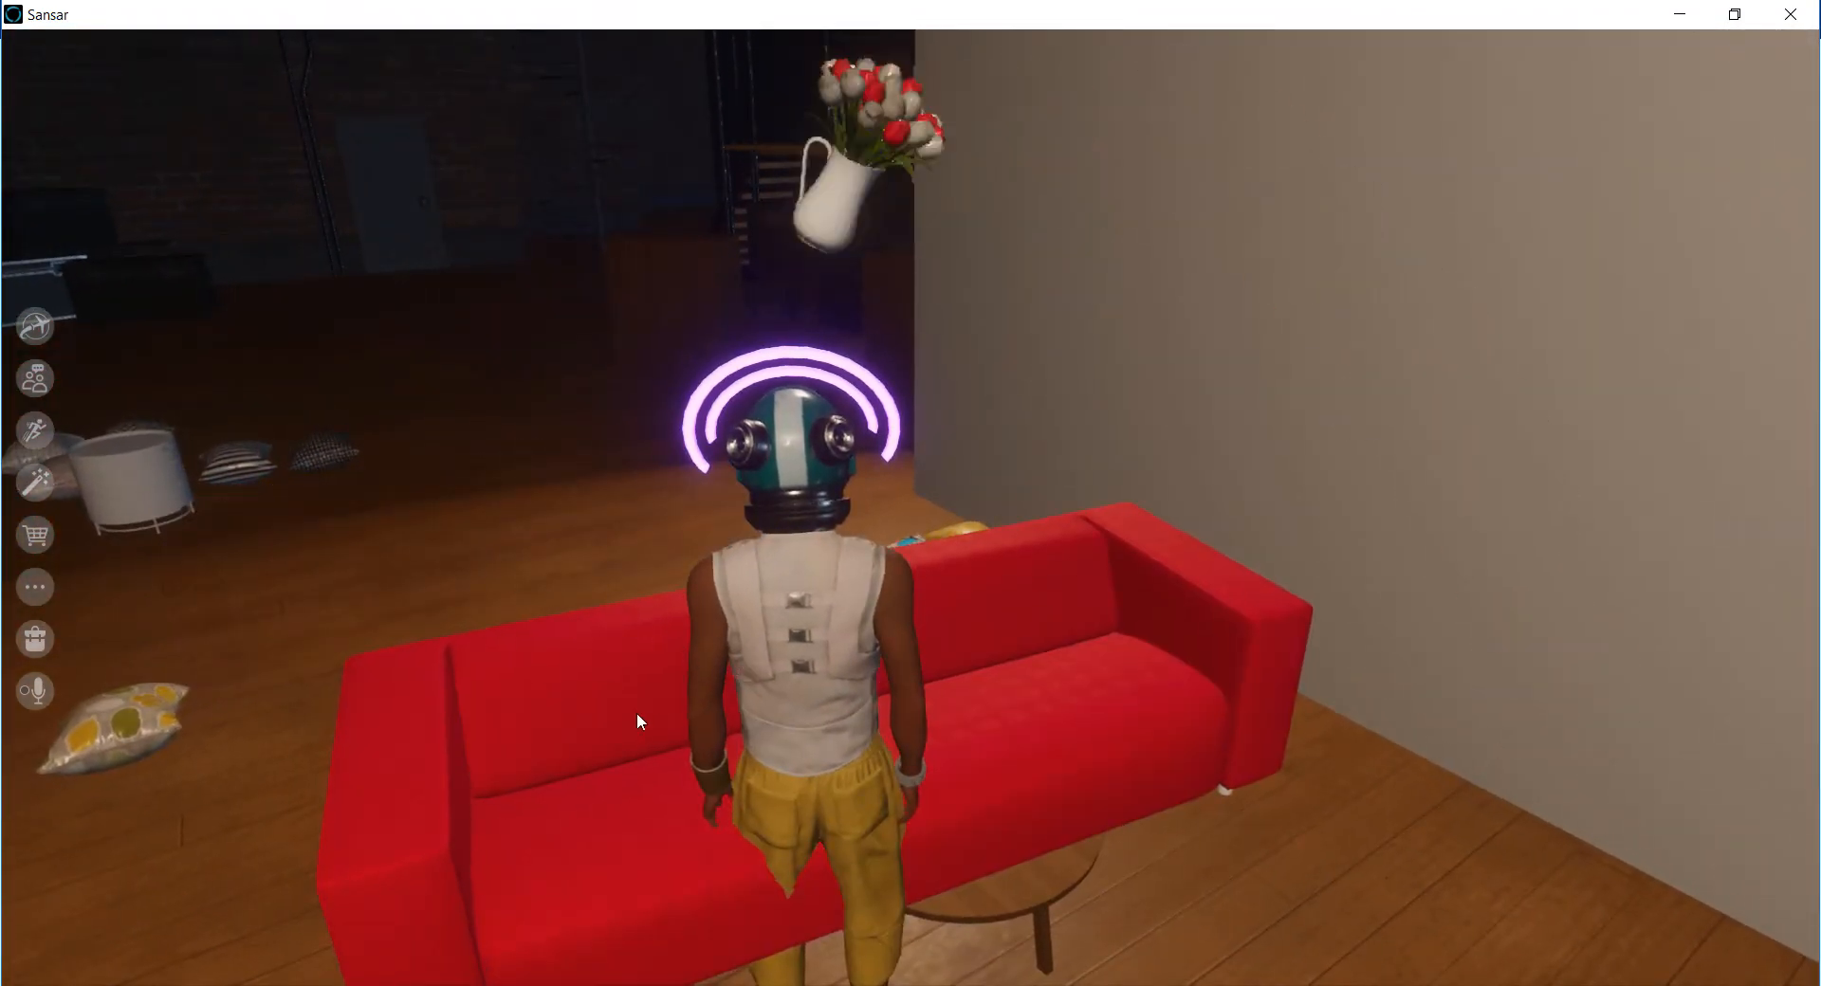
{"action": "left_click_drag", "start_coordinate": [633, 723], "coordinate": [1301, 637]}
{"action": "left_click_drag", "start_coordinate": [599, 738], "coordinate": [1381, 714]}
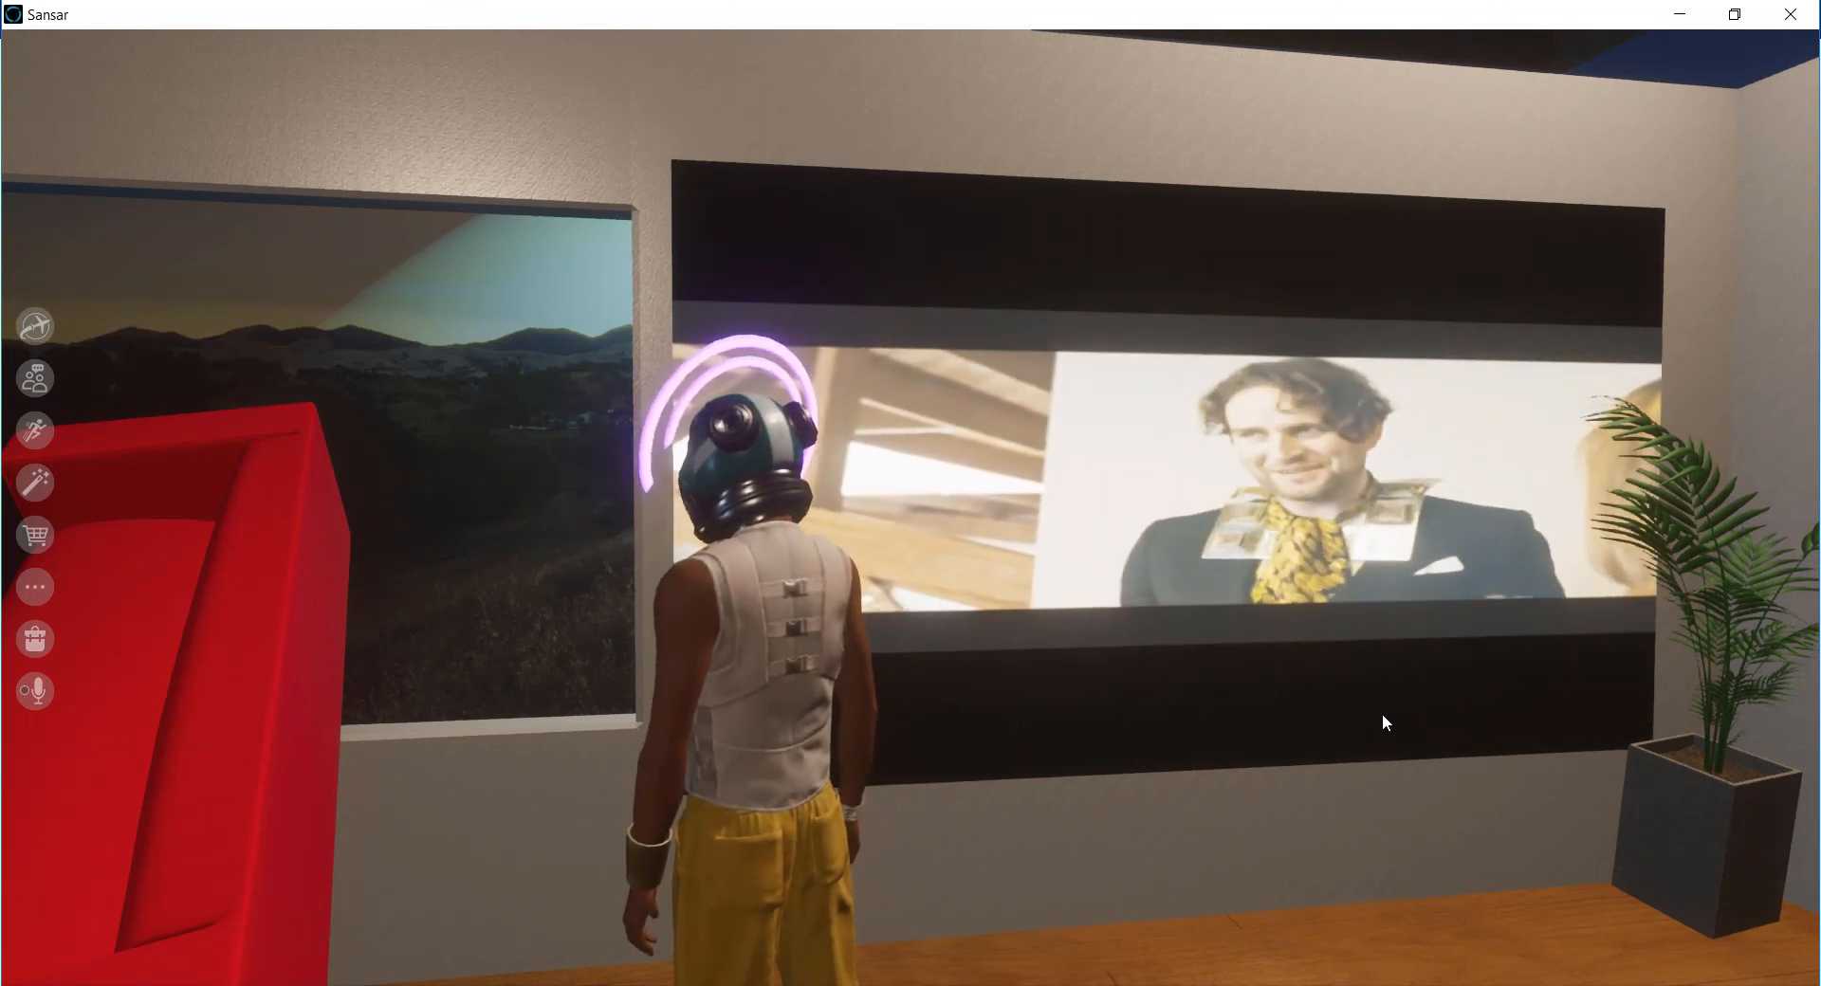
- Walk the avatar back to view the movie screen together with the adjoining window wall
{"action": "right_click_drag", "start_coordinate": [1159, 744], "coordinate": [1207, 772]}
{"action": "key", "text": "s"}
{"action": "key", "text": "d"}
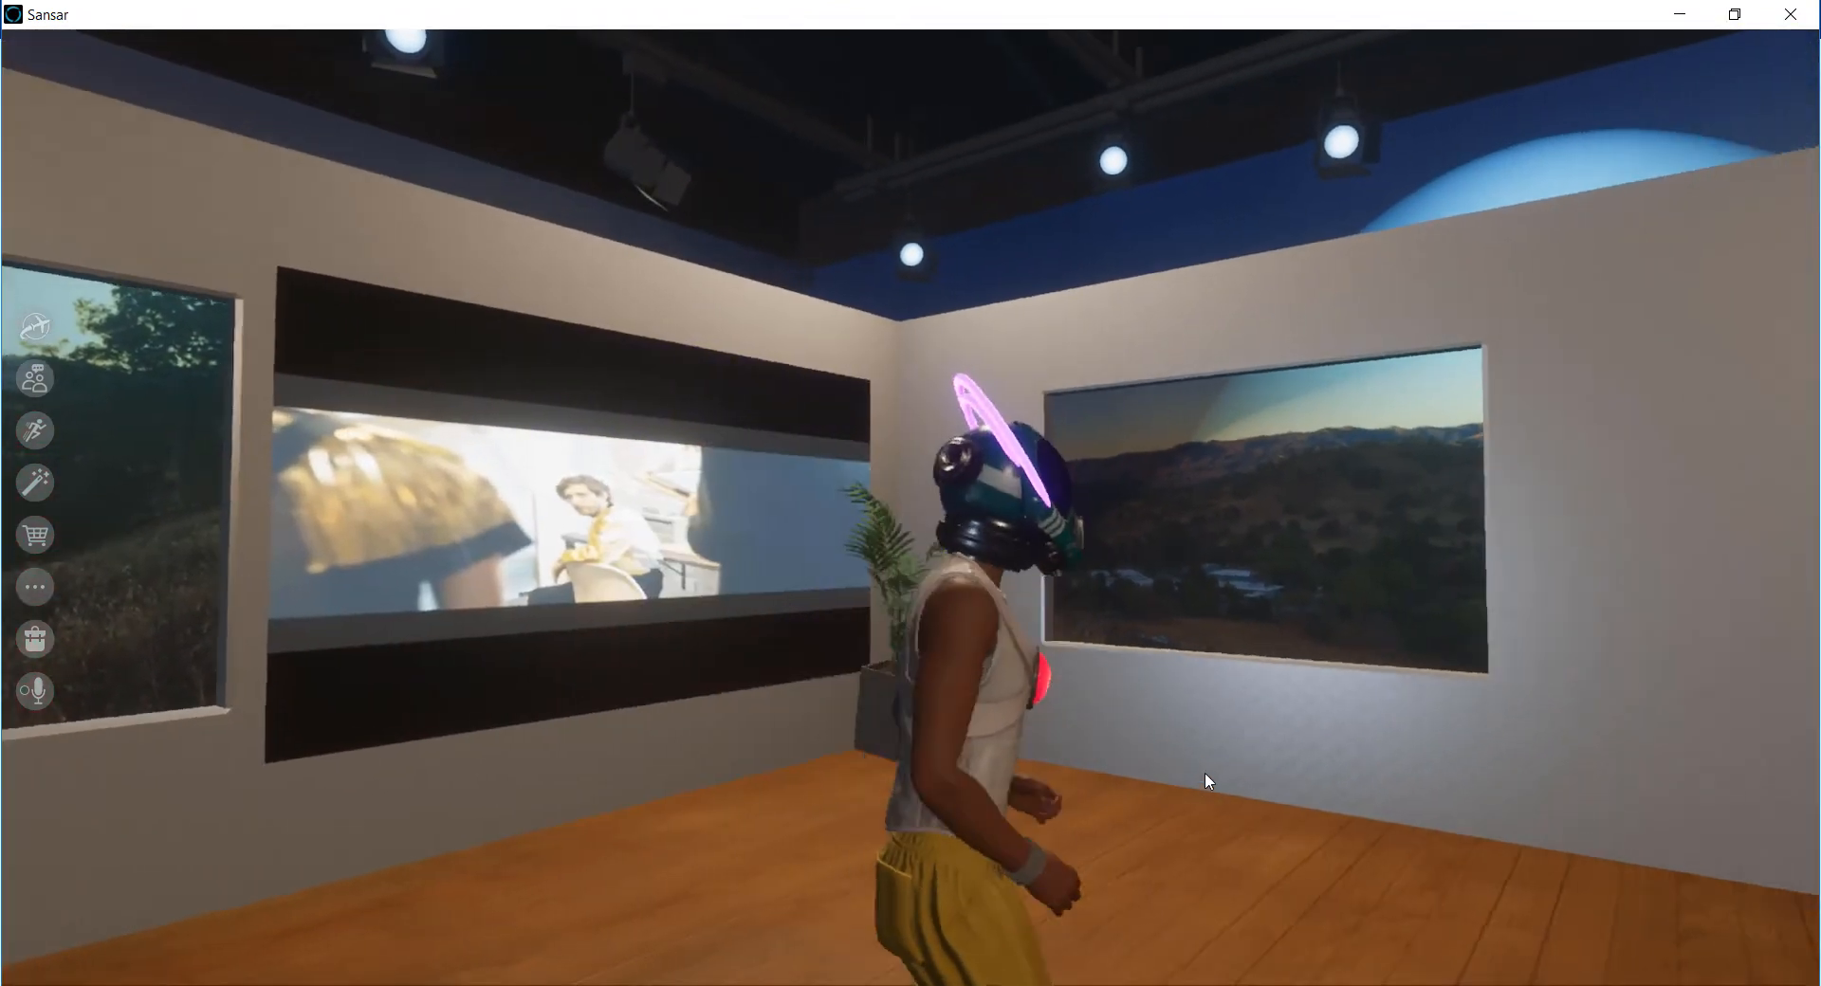